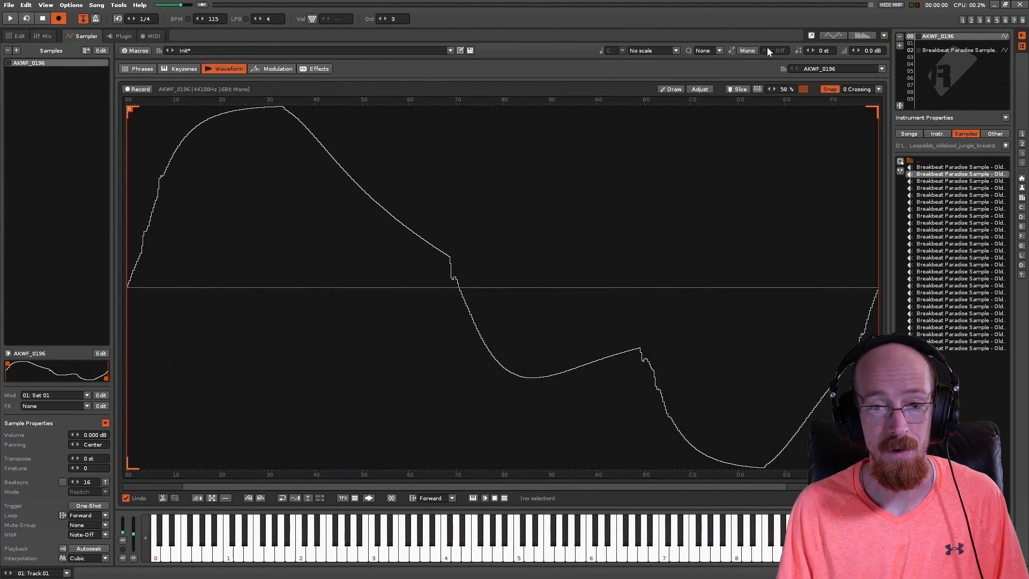
# Step: Open the pattern editor and enter a C-4 note on line 00 and an E-4 note on line 04 of Track 01
pyautogui.click(750, 50)
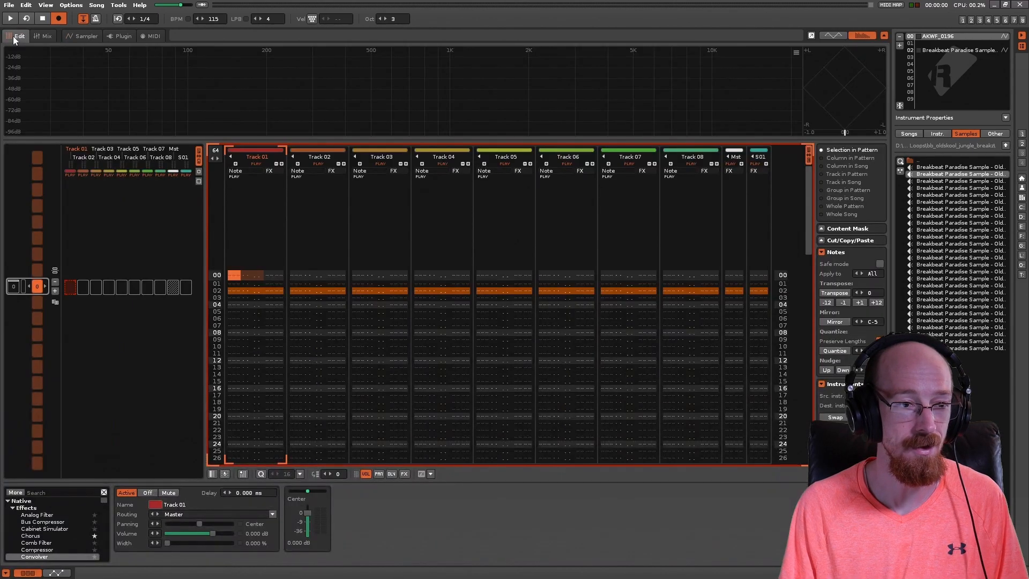
pyautogui.click(21, 36)
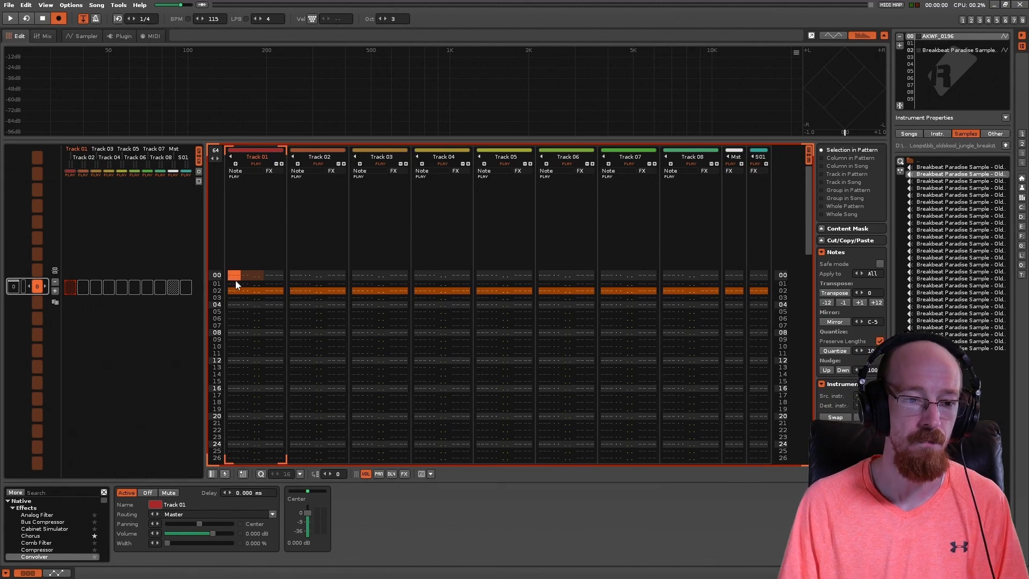
pyautogui.press('q')
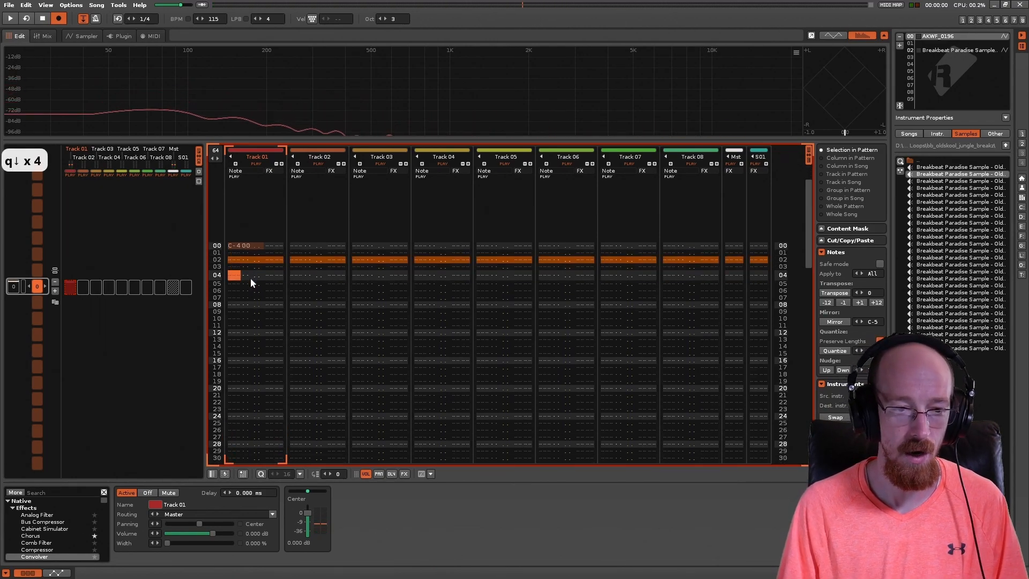
pyautogui.press('e')
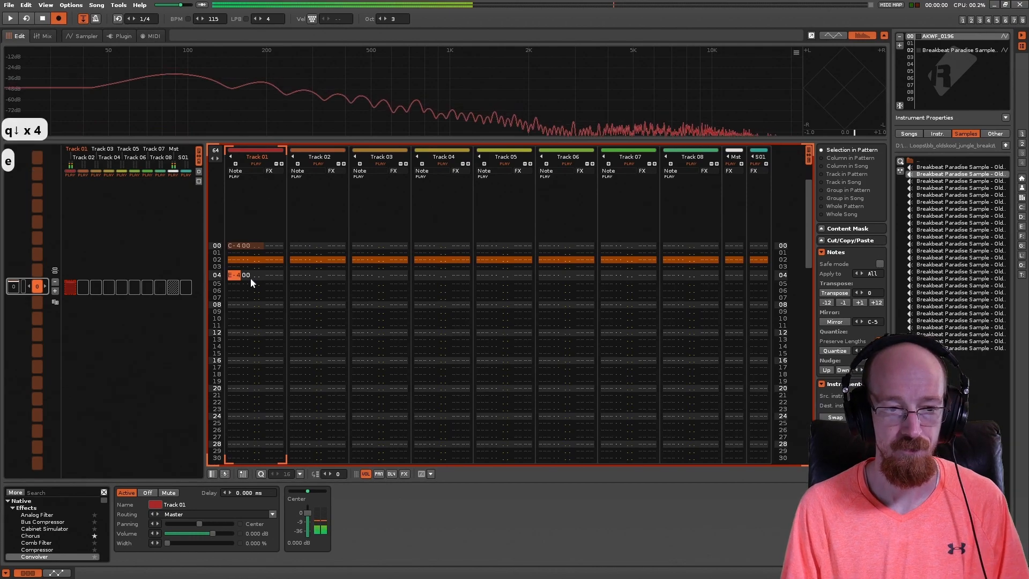
# Step: Play the pattern from line 00 to hear the two notes without glide, and stop playback
pyautogui.press('Up')
pyautogui.press('Up')
pyautogui.press('Up')
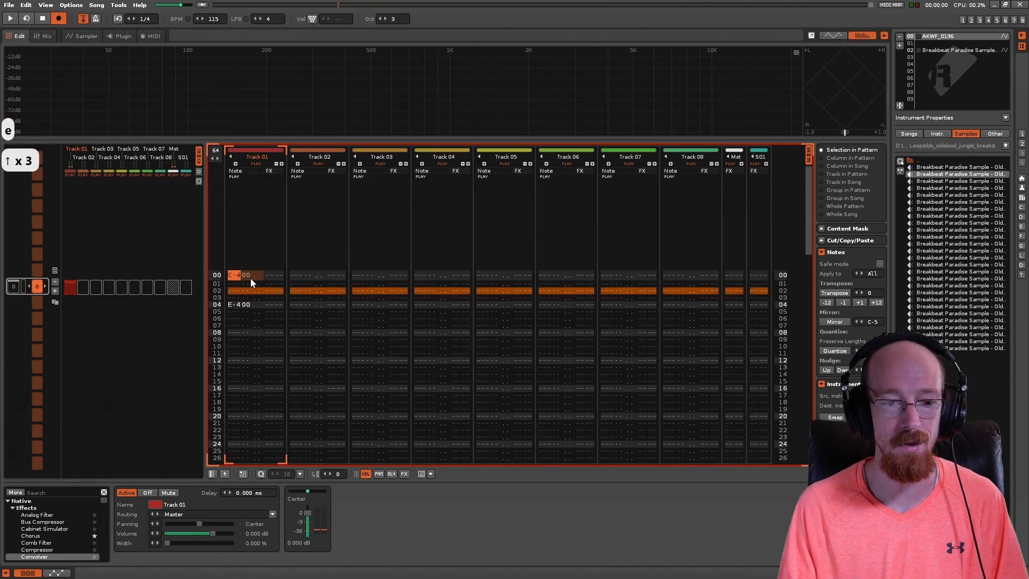
pyautogui.hotkey('shift', 'space')
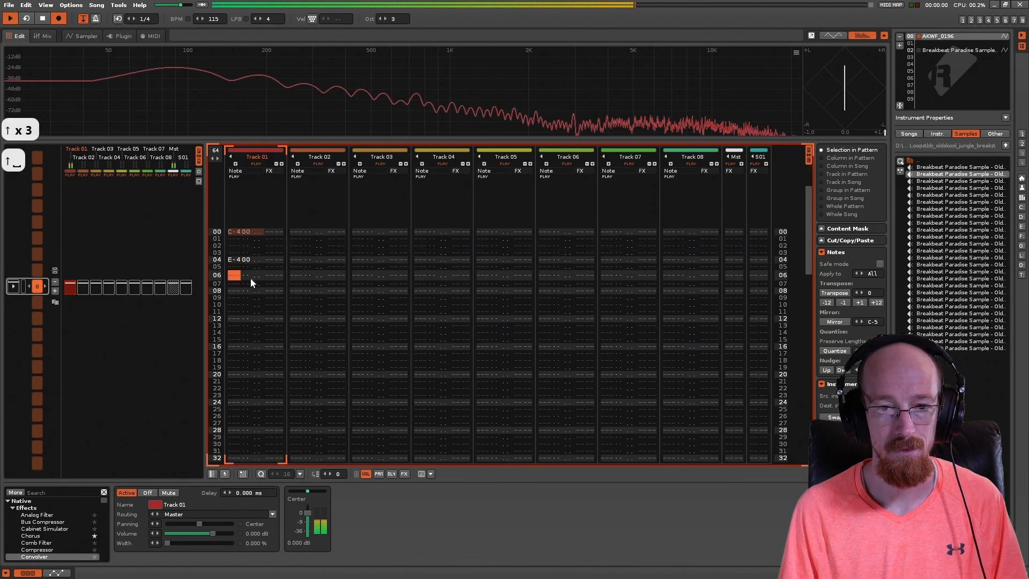
pyautogui.press('space')
# Step: Add a glide command (0G) in the effect column of Track 01 on line 04, beside the E-4 note
pyautogui.press('Up')
pyautogui.press('Up')
pyautogui.press('Up')
pyautogui.press('Up')
pyautogui.press('Up')
pyautogui.press('Right')
pyautogui.press('Right')
pyautogui.press('Right')
pyautogui.press('Right')
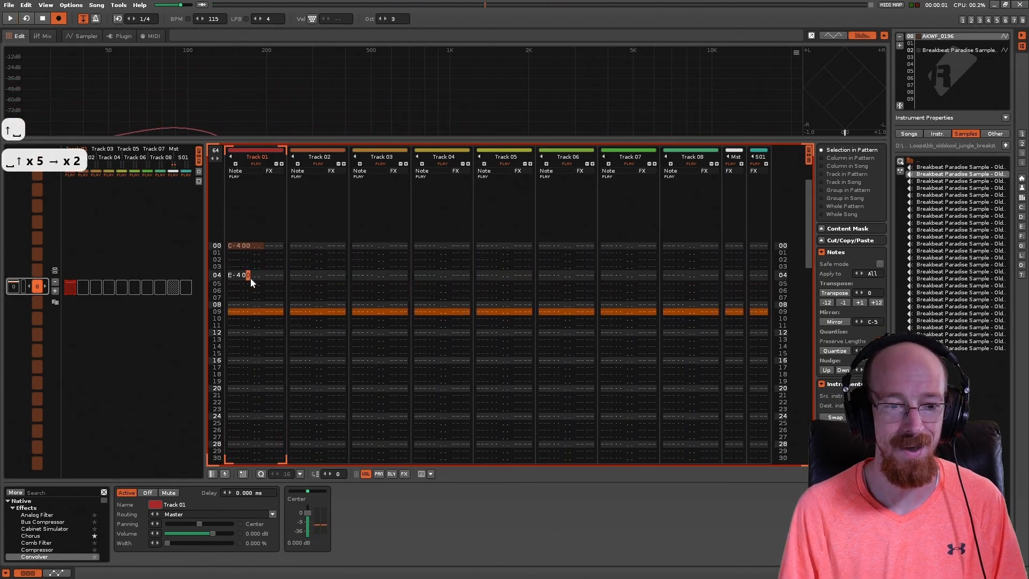
pyautogui.press('Up')
pyautogui.press('Right')
pyautogui.press('Right')
pyautogui.press('Down')
pyautogui.press('Left')
pyautogui.press('Right')
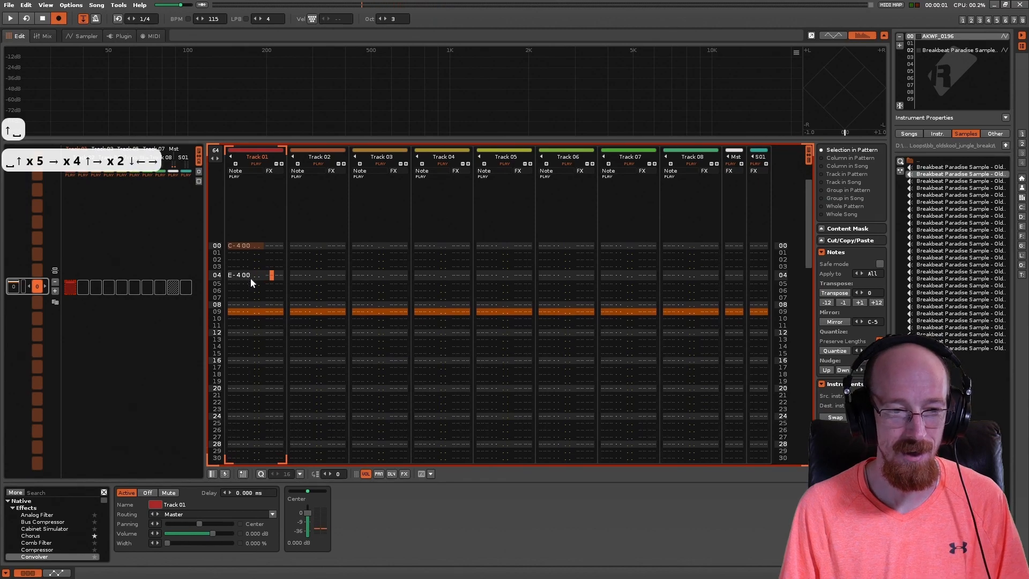
pyautogui.write('g')
pyautogui.press('Right')
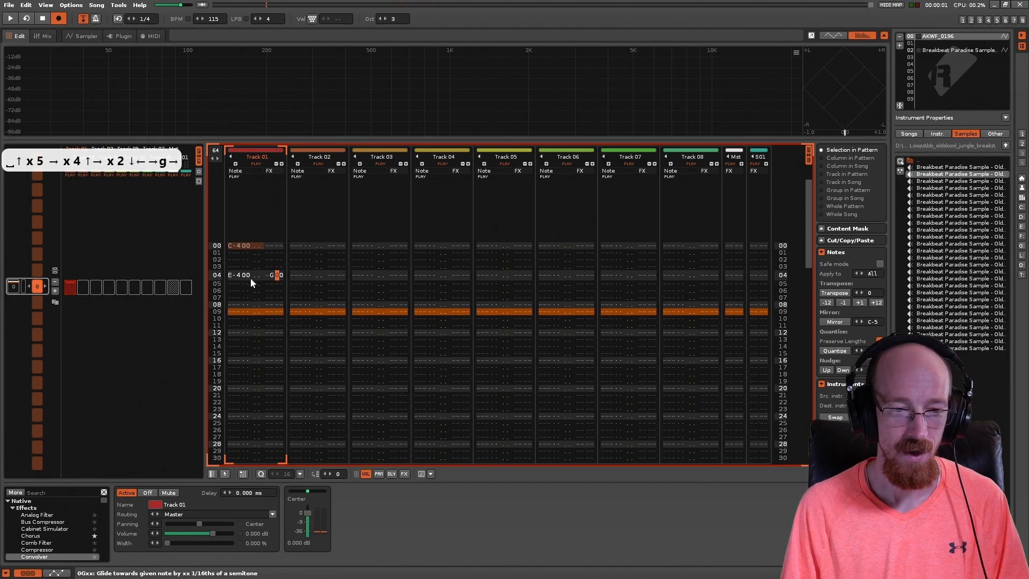
pyautogui.press('Left')
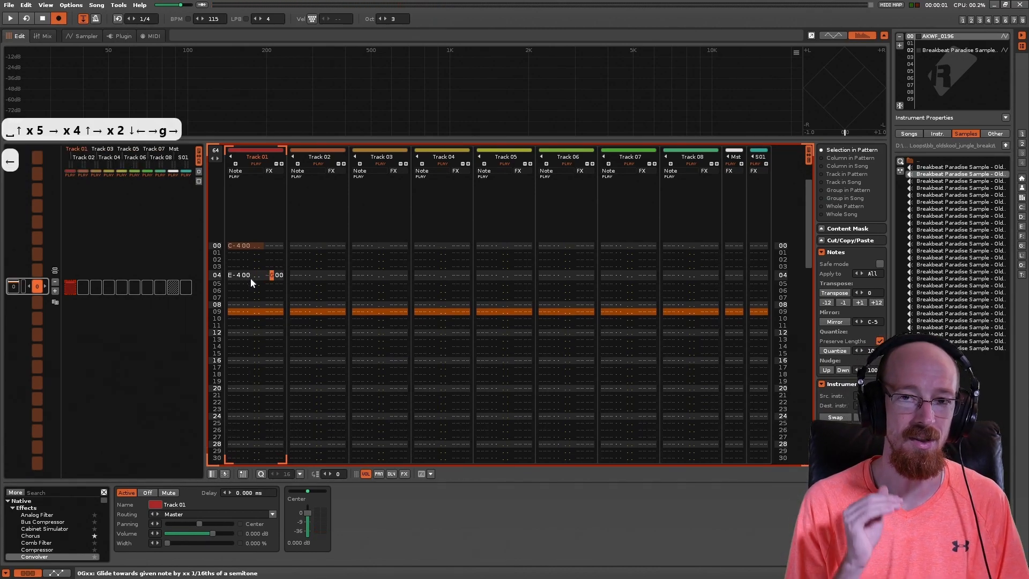
# Step: Set the glide amount on line 04 of Track 01 to 10
pyautogui.click(236, 278)
pyautogui.click(277, 276)
pyautogui.click(236, 277)
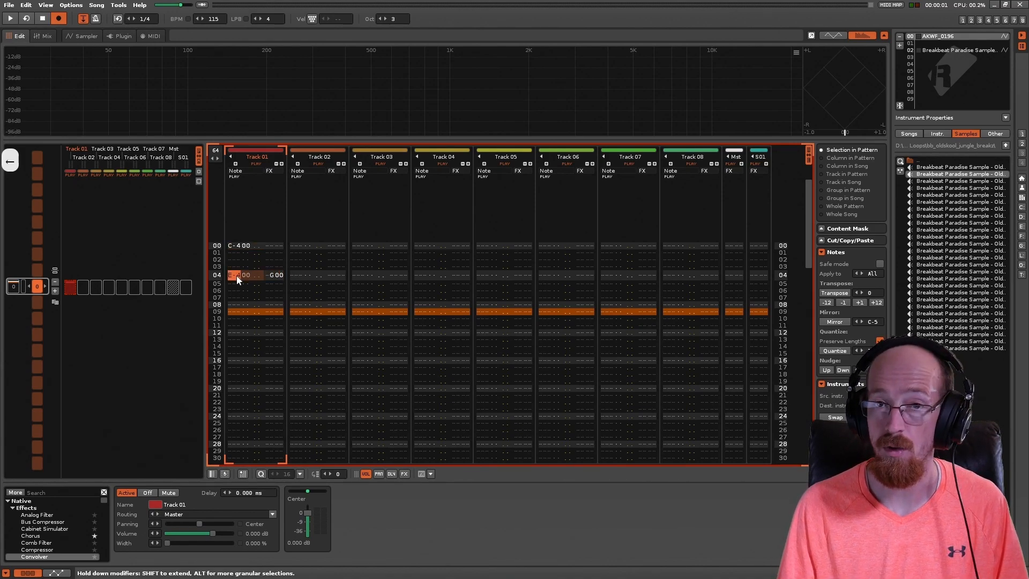
pyautogui.click(278, 276)
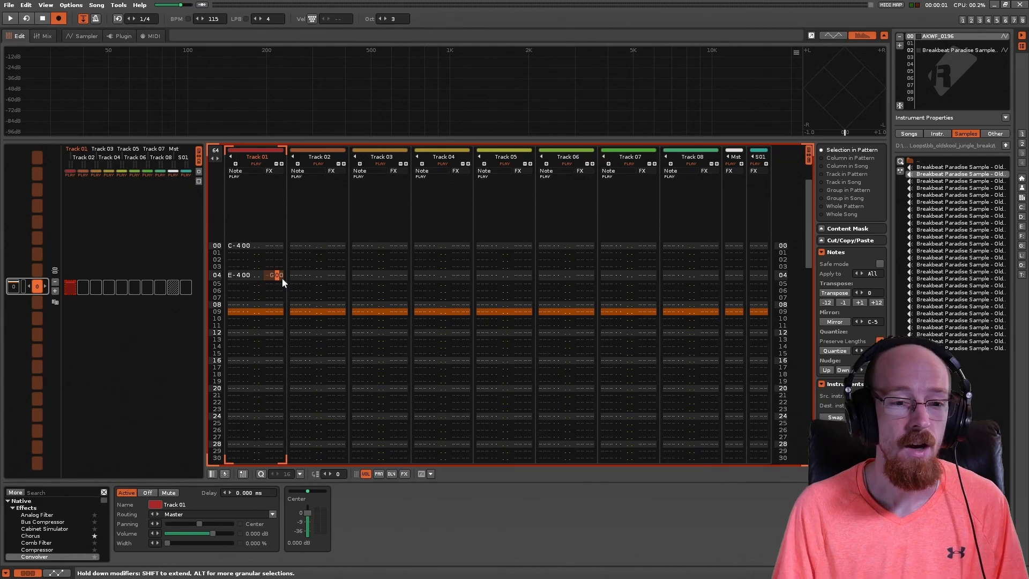
pyautogui.write('1')
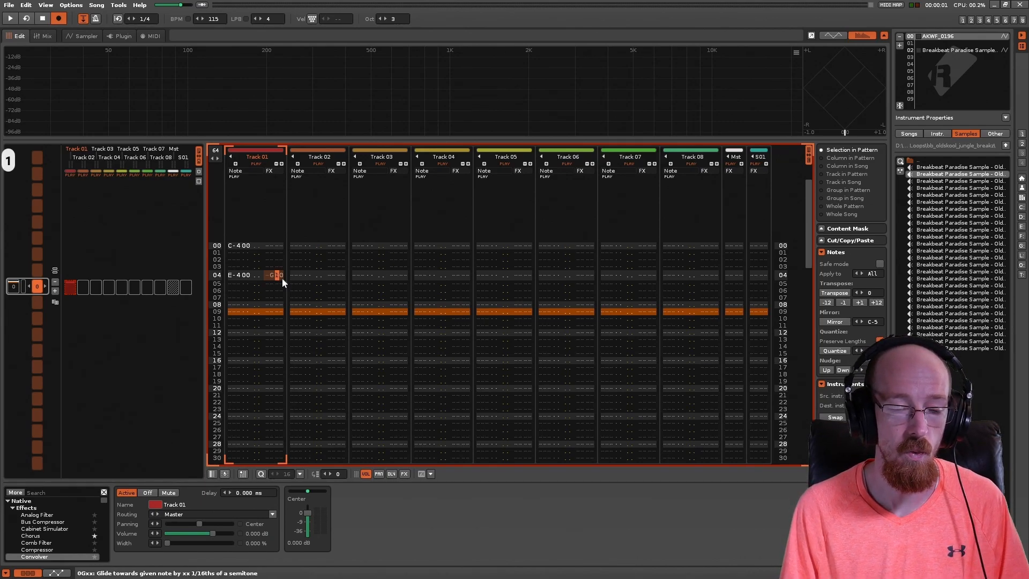
pyautogui.press('Left')
pyautogui.press('Right')
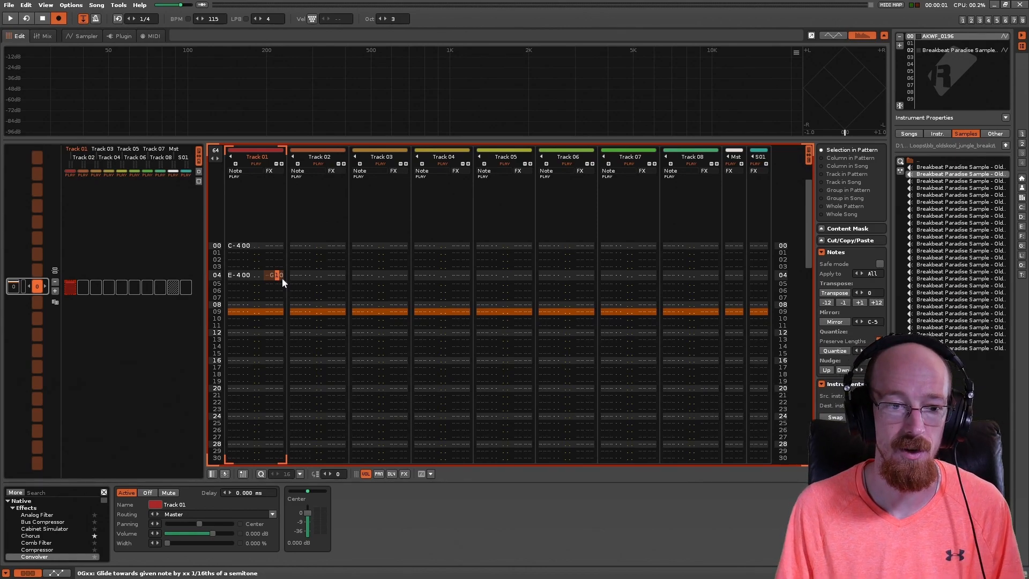
# Step: Try a glide amount of 11 on line 04 and reset it to 10
pyautogui.press('Right')
pyautogui.write('1')
pyautogui.press('Left')
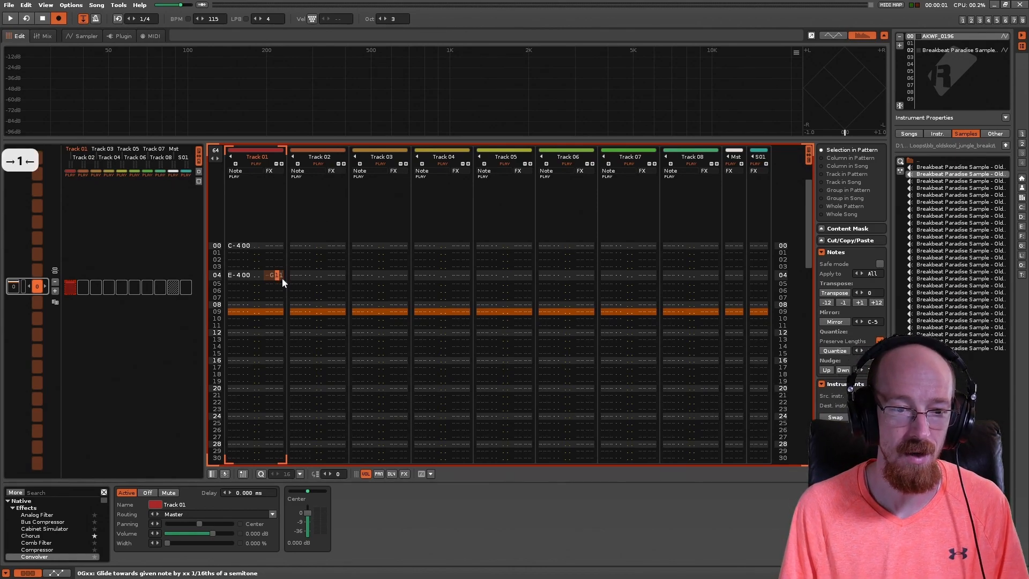
pyautogui.press('Right')
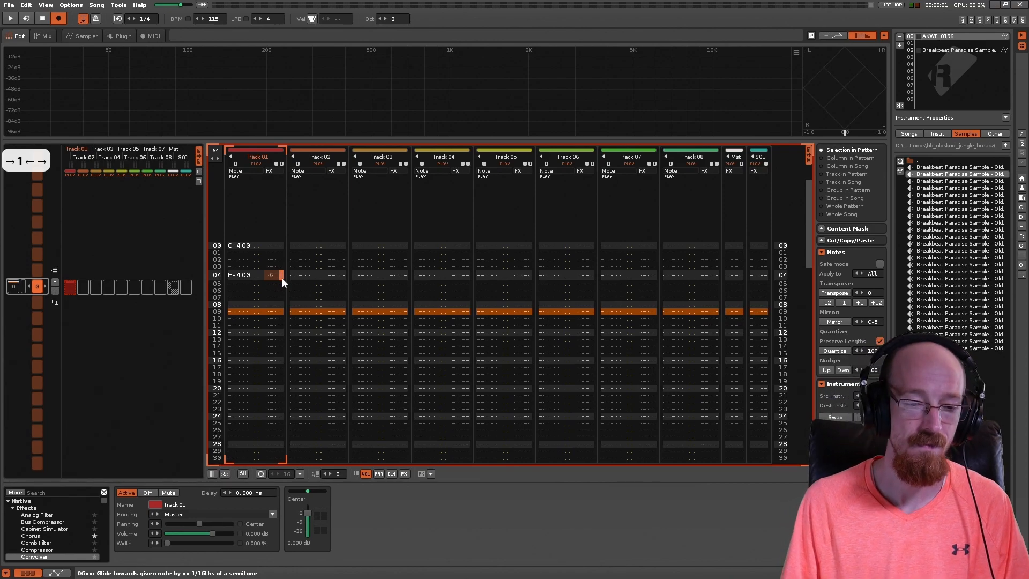
pyautogui.press('Delete')
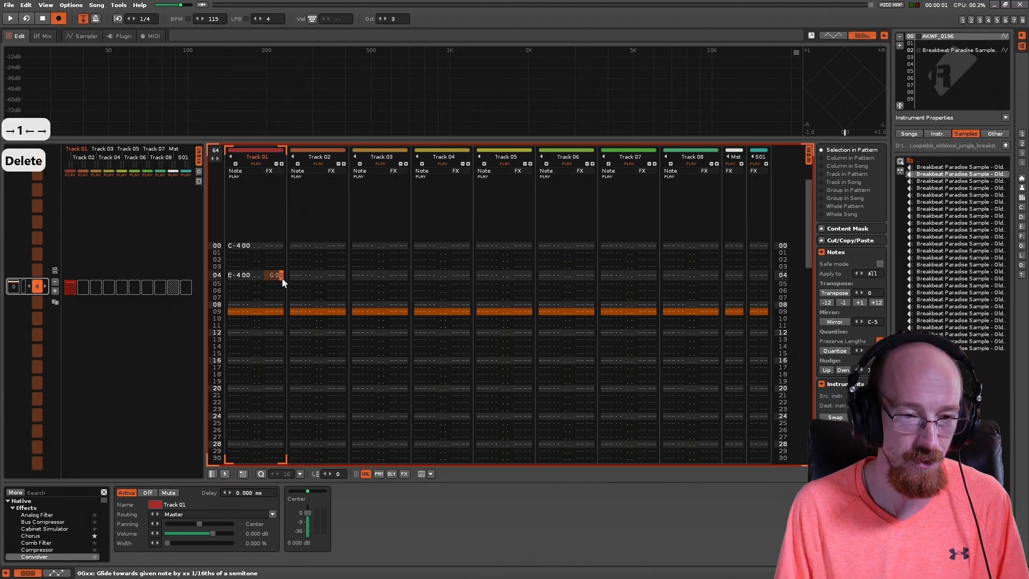
pyautogui.press('Left')
pyautogui.write('1')
# Step: Try a glide amount of 18 on line 04 and set it back to 10
pyautogui.press('Up')
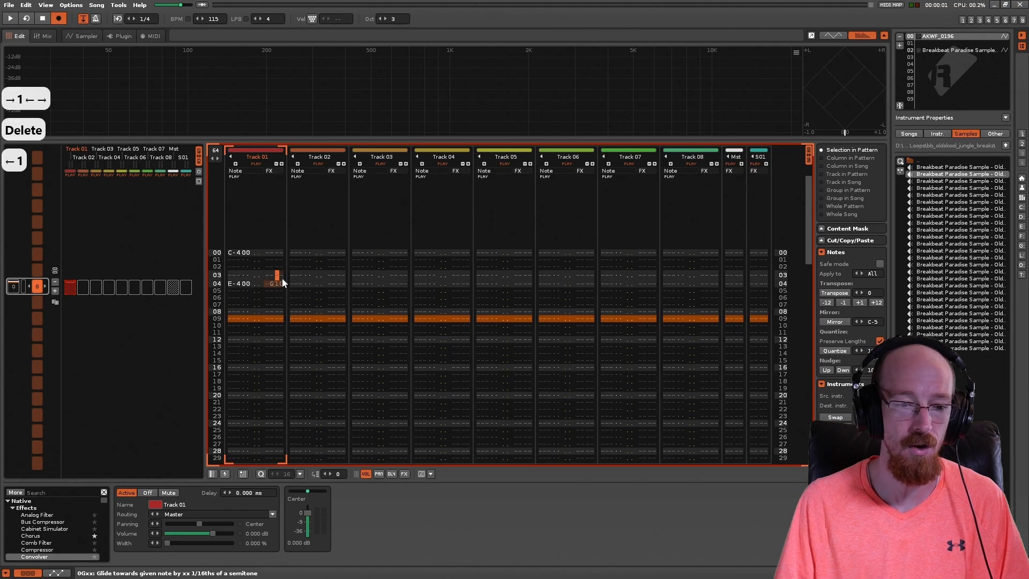
pyautogui.press('Down')
pyautogui.press('Right')
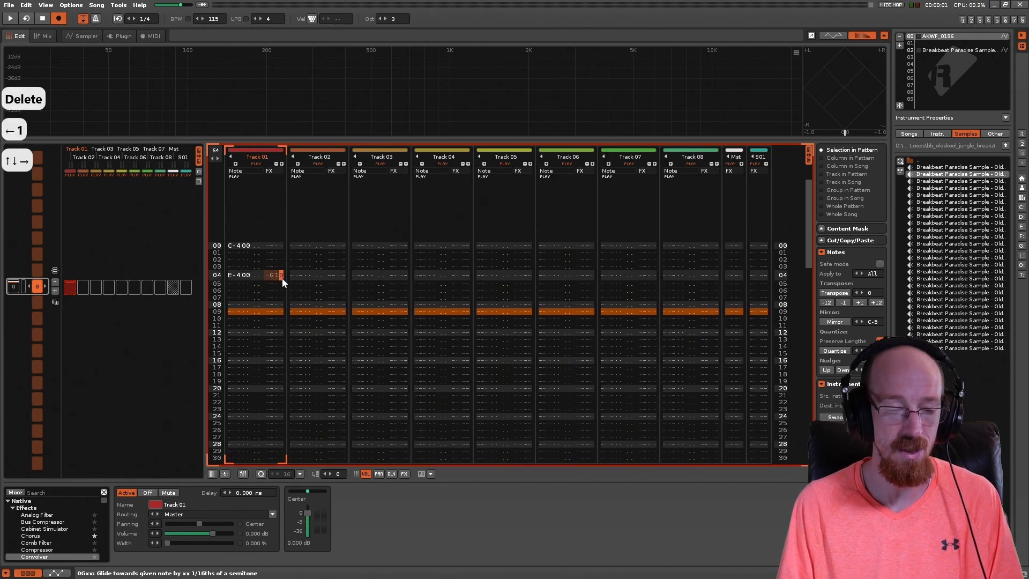
pyautogui.write('8')
pyautogui.press('Left')
pyautogui.press('Right')
pyautogui.press('Left')
pyautogui.press('Right')
pyautogui.press('Left')
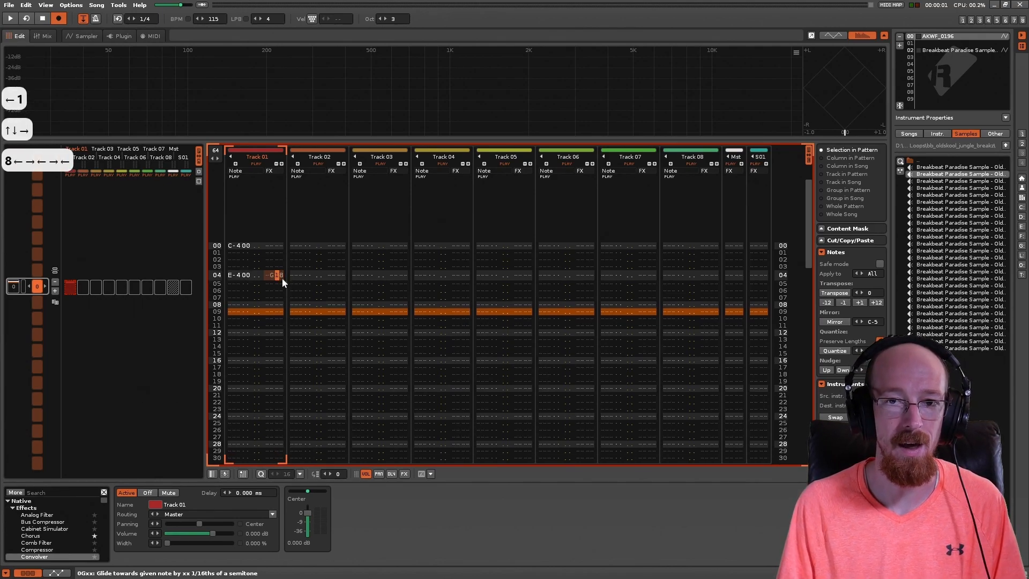
pyautogui.press('Delete')
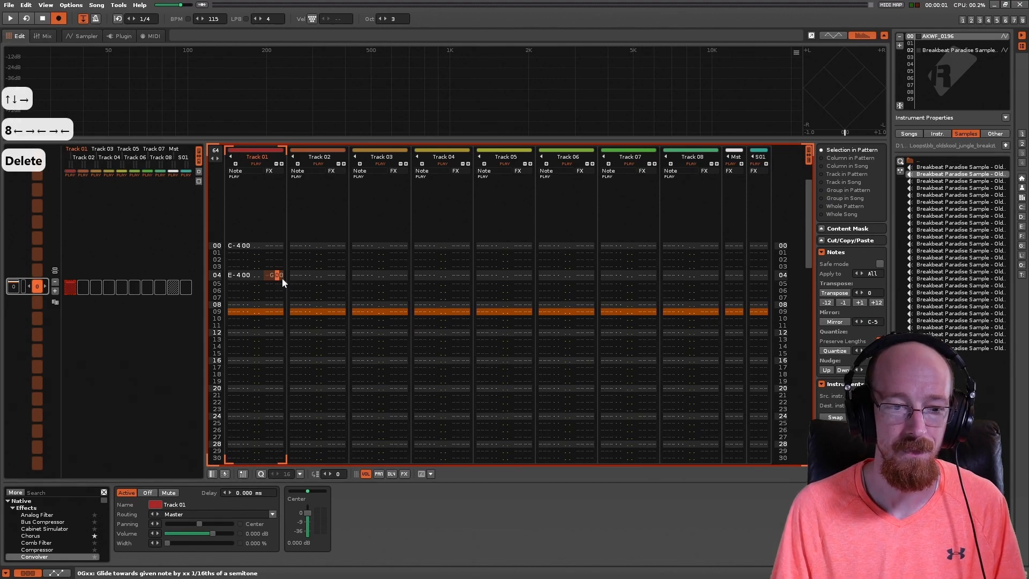
pyautogui.write('1')
pyautogui.press('Right')
pyautogui.press('Left')
pyautogui.press('Right')
pyautogui.press('Left')
pyautogui.press('Left')
pyautogui.press('Right')
pyautogui.press('Left')
pyautogui.press('Left')
pyautogui.press('Left')
pyautogui.press('Left')
pyautogui.press('Left')
pyautogui.press('Left')
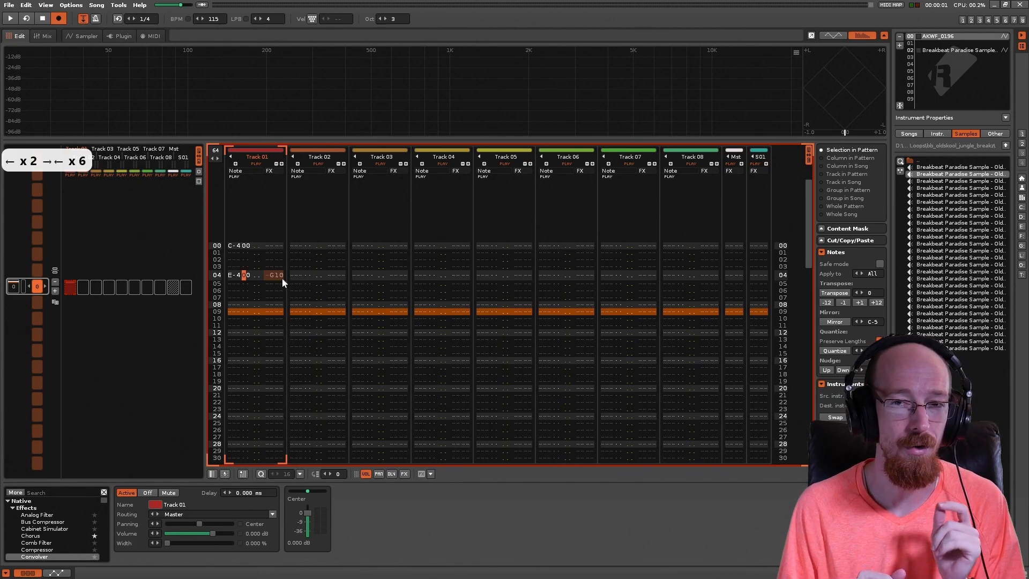
pyautogui.press('Right')
pyautogui.press('Right')
pyautogui.press('Right')
pyautogui.press('Right')
pyautogui.press('Right')
pyautogui.press('Right')
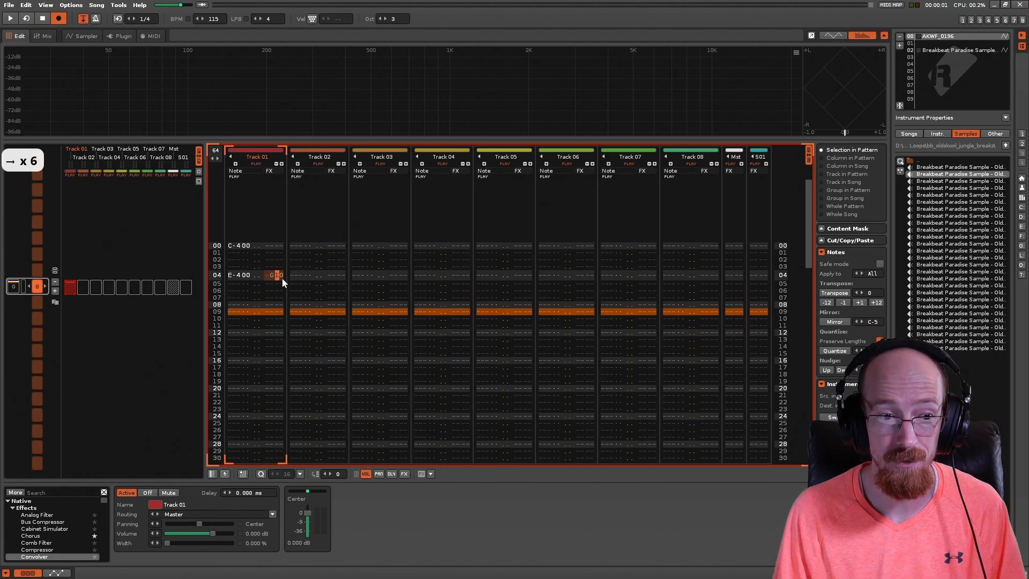
# Step: Play the pattern to hear the glide into the E-4 note with the amount at 10, and stop playback
pyautogui.press('space')
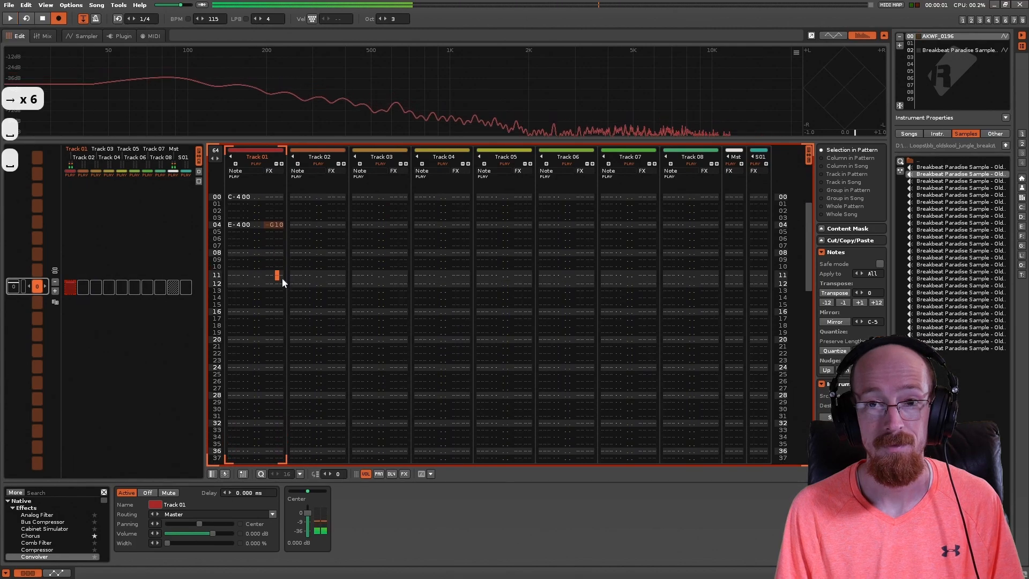
pyautogui.press('space')
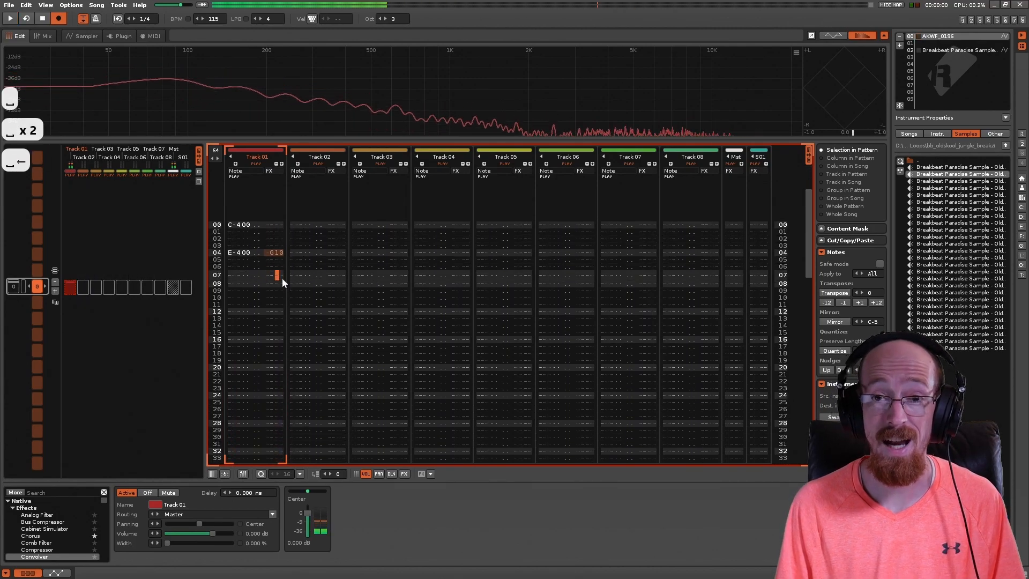
pyautogui.press('space')
# Step: Raise the glide amount on line 04 of Track 01 to F0 and play back the pattern
pyautogui.press('Left')
pyautogui.press('Up')
pyautogui.press('Left')
pyautogui.press('Left')
pyautogui.press('Up')
pyautogui.press('Left')
pyautogui.press('Up')
pyautogui.press('Left')
pyautogui.press('Left')
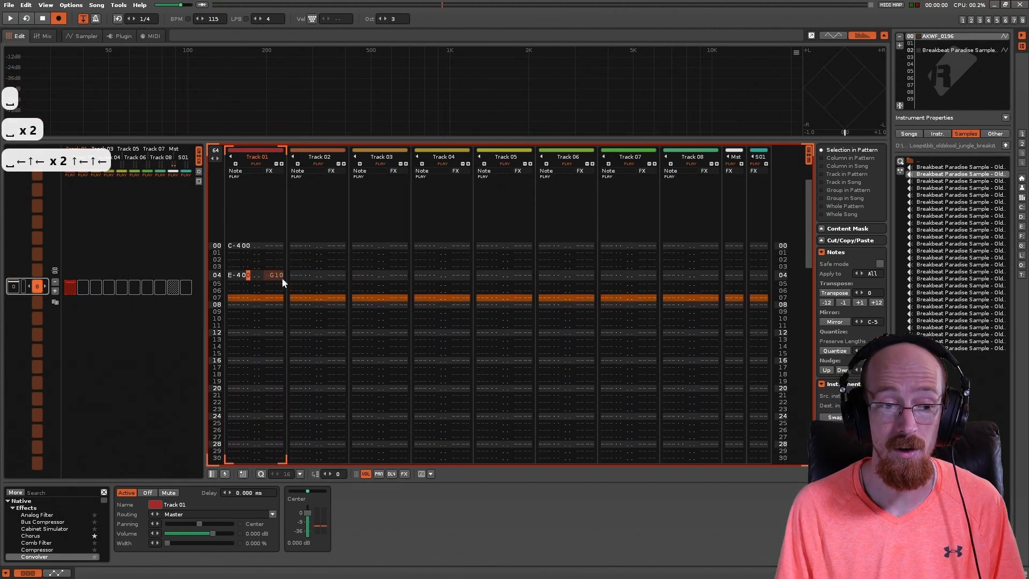
pyautogui.press('Right')
pyautogui.press('Right')
pyautogui.press('Right')
pyautogui.press('Right')
pyautogui.press('Right')
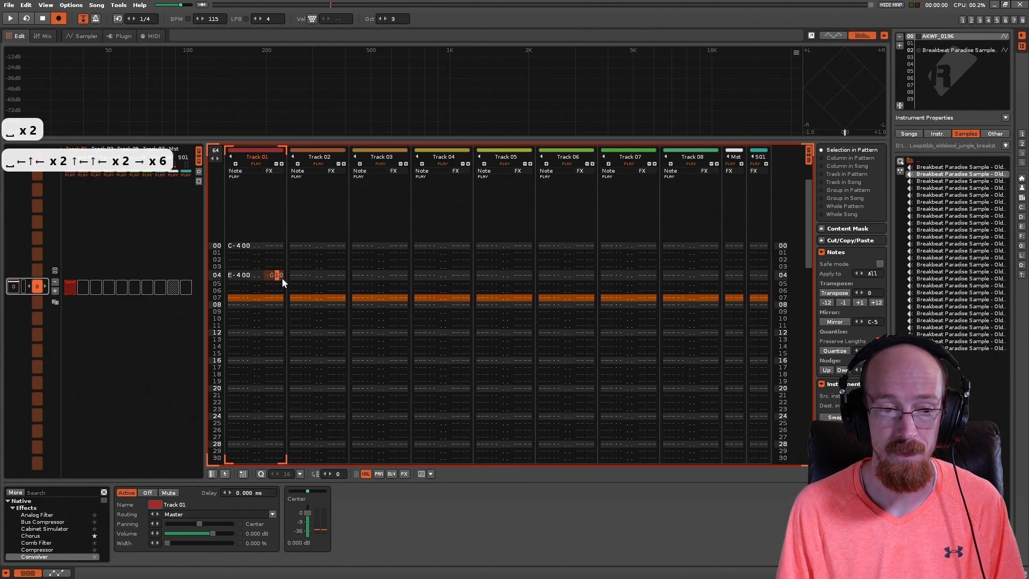
pyautogui.press('Right')
pyautogui.write('f')
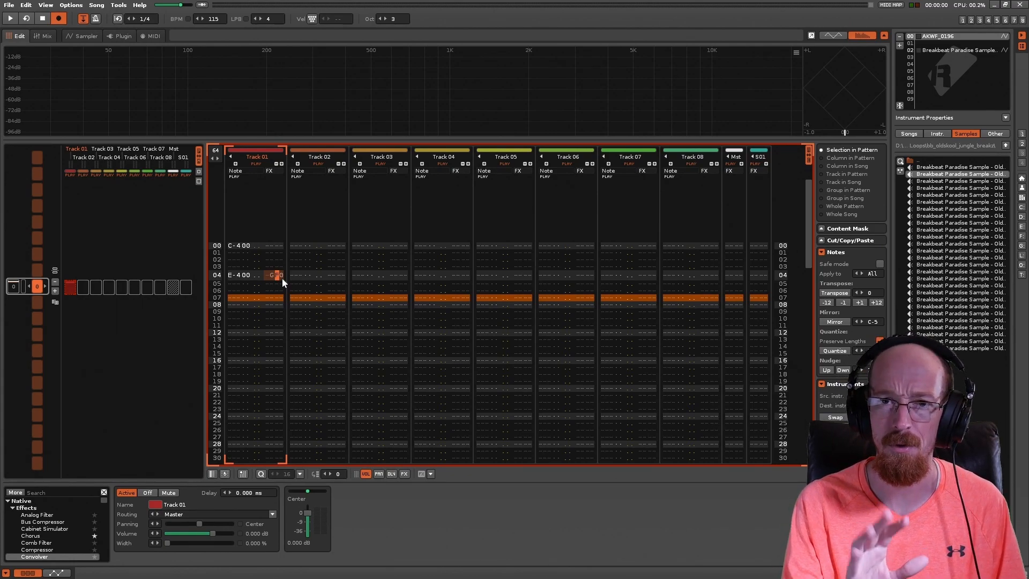
pyautogui.press('space')
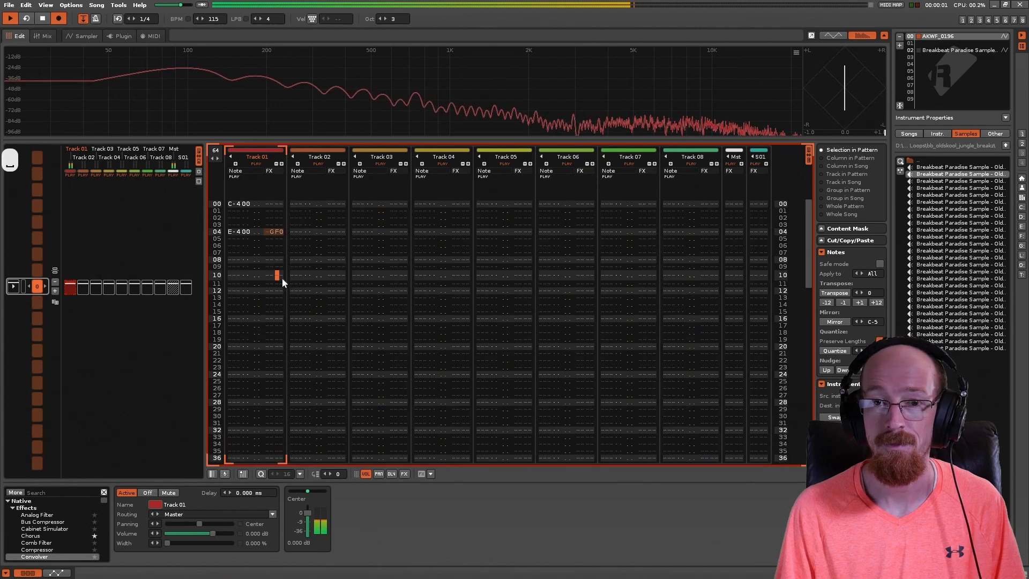
pyautogui.press('space')
# Step: Return the glide amount beside the E-4 note on line 04 to 10
pyautogui.press('Up')
pyautogui.press('Up')
pyautogui.press('Up')
pyautogui.press('Left')
pyautogui.press('Left')
pyautogui.press('Left')
pyautogui.press('Left')
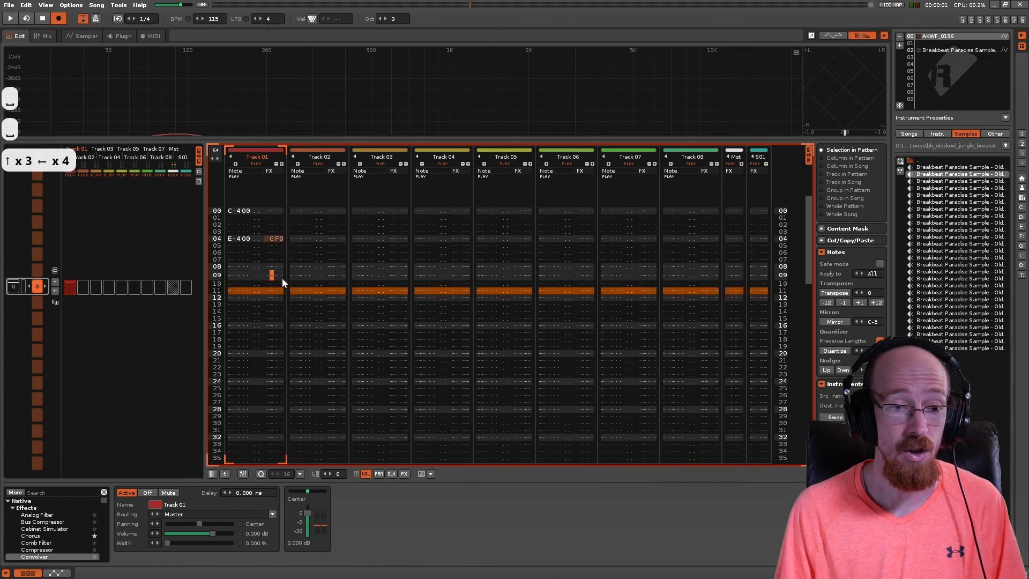
pyautogui.press('Up')
pyautogui.press('Up')
pyautogui.press('Up')
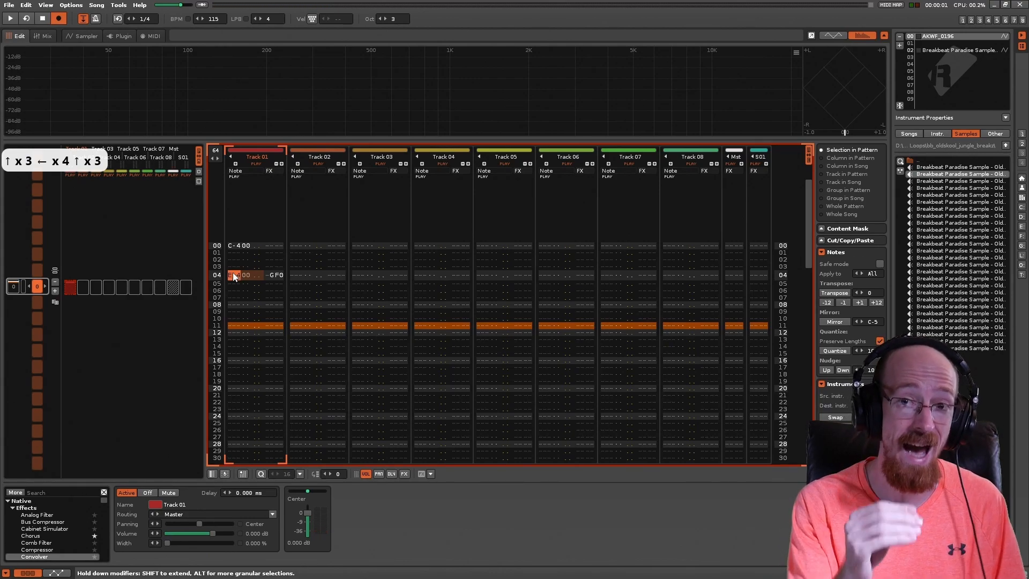
pyautogui.press('Right')
pyautogui.press('Right')
pyautogui.press('Right')
pyautogui.press('Right')
pyautogui.press('Right')
pyautogui.press('Right')
pyautogui.press('Right')
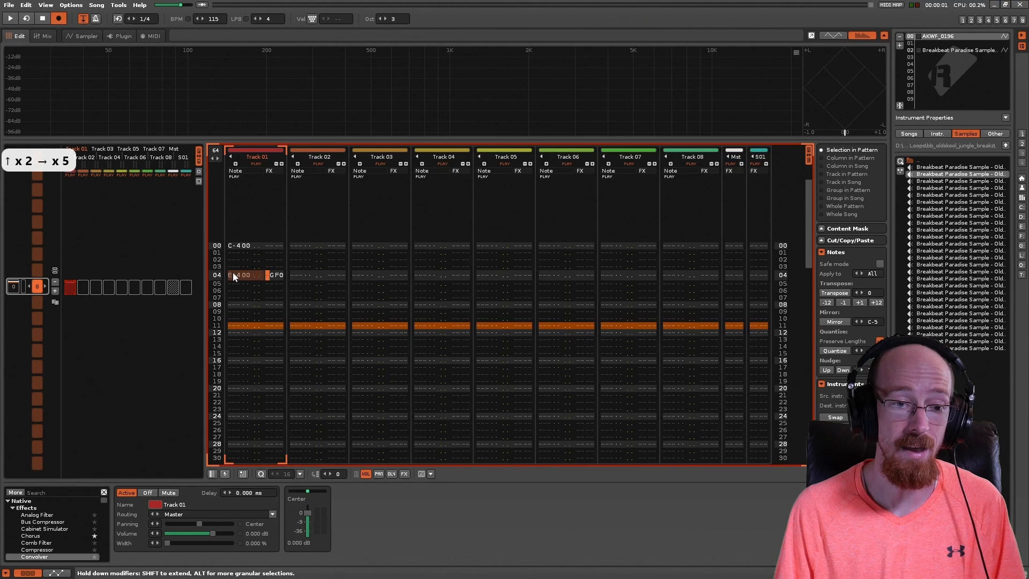
pyautogui.write('1')
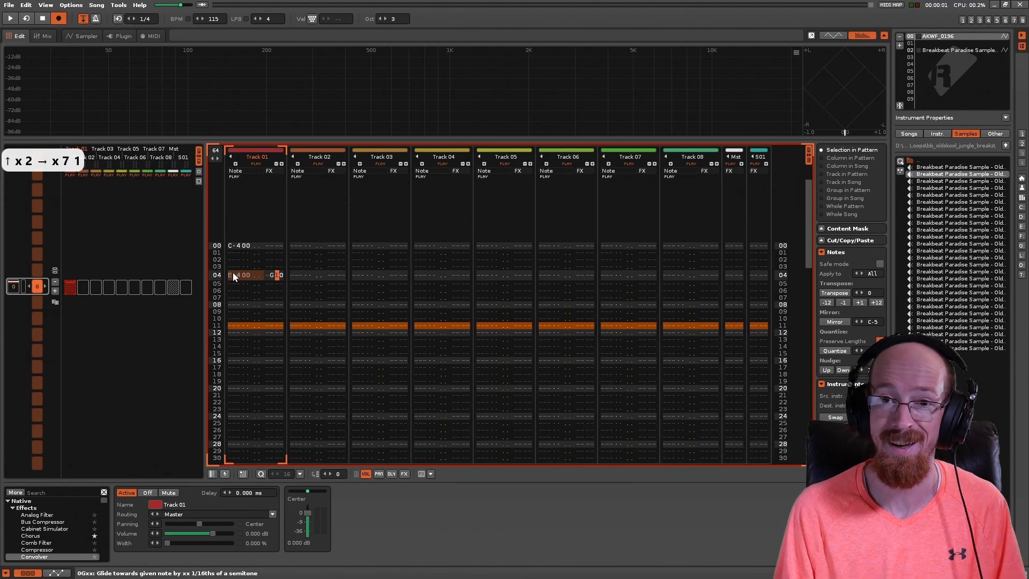
pyautogui.press('Down')
pyautogui.press('Left')
pyautogui.press('Up')
pyautogui.press('Right')
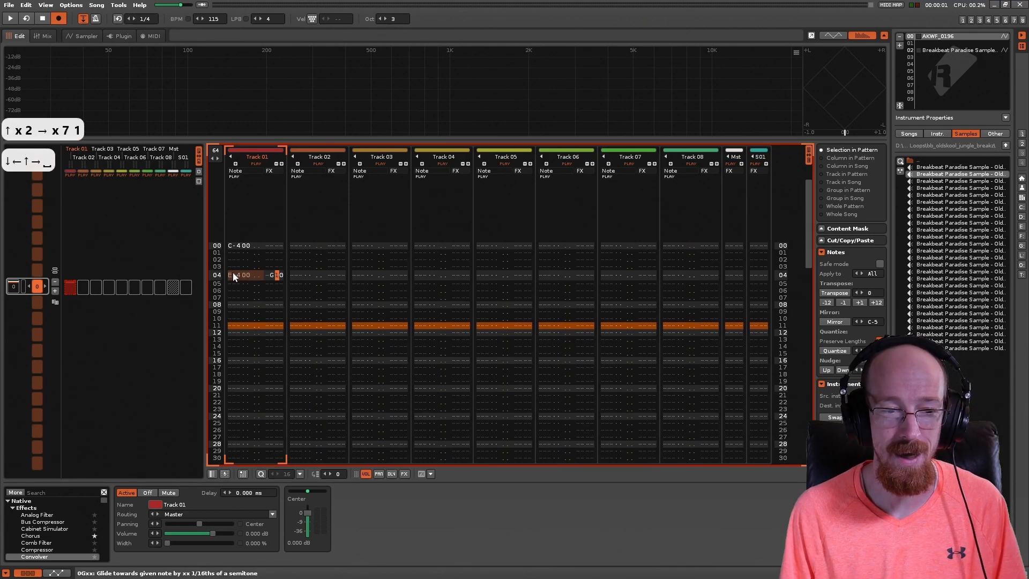
# Step: Play the pattern to hear the slower glide again, stop, and return to the glide command on line 04
pyautogui.press('space')
pyautogui.press('space')
pyautogui.press('Up')
pyautogui.press('Up')
pyautogui.press('Up')
pyautogui.press('Left')
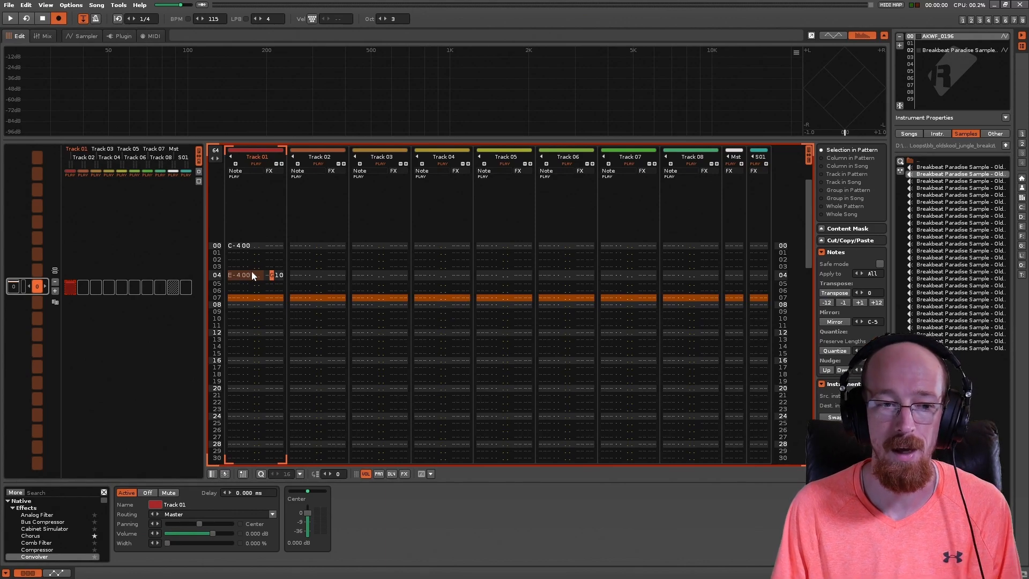
# Step: Continue the glide in Track 01 with G00 commands on lines 05 to 10 below the E-4 note
pyautogui.press('Down')
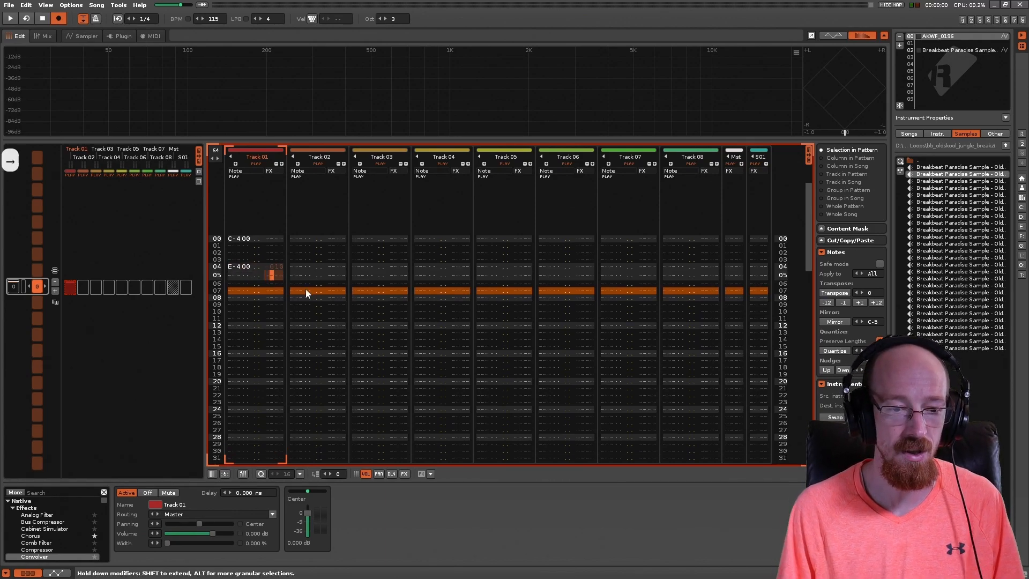
pyautogui.press('g')
pyautogui.press('Down')
pyautogui.press('g')
pyautogui.press('Down')
pyautogui.press('g')
pyautogui.press('Down')
pyautogui.press('g')
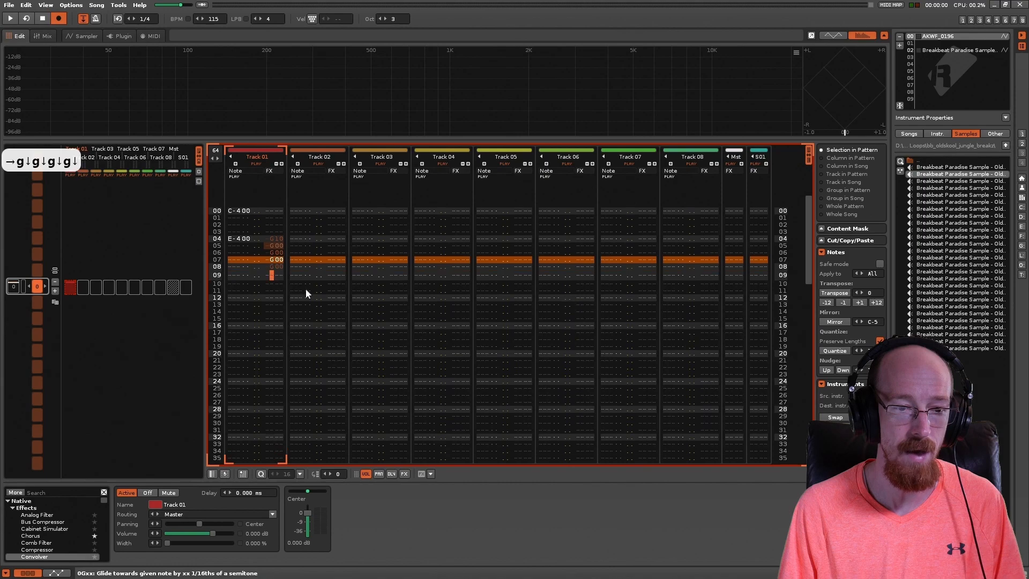
pyautogui.press('Down')
pyautogui.press('g')
pyautogui.press('Down')
pyautogui.press('g')
# Step: Review the glide amount beside the E-4 note on line 04 and the G00 commands on the lines below it
pyautogui.press('Up')
pyautogui.press('Up')
pyautogui.press('Up')
pyautogui.press('Right')
pyautogui.press('Right')
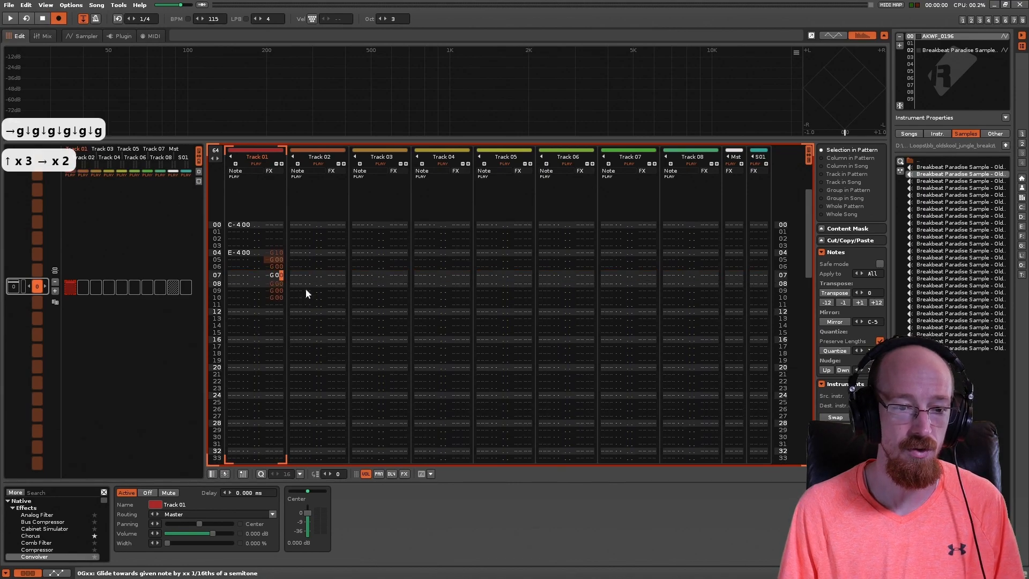
pyautogui.press('Up')
pyautogui.press('Up')
pyautogui.press('Left')
pyautogui.press('Right')
pyautogui.press('Left')
pyautogui.press('Up')
pyautogui.press('Right')
pyautogui.press('Left')
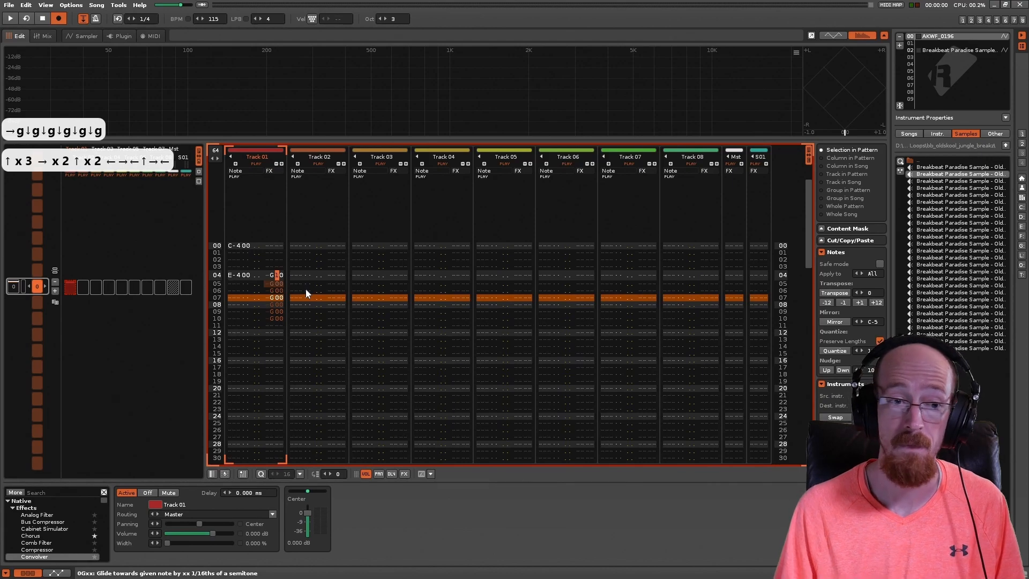
pyautogui.press('Left')
pyautogui.press('Right')
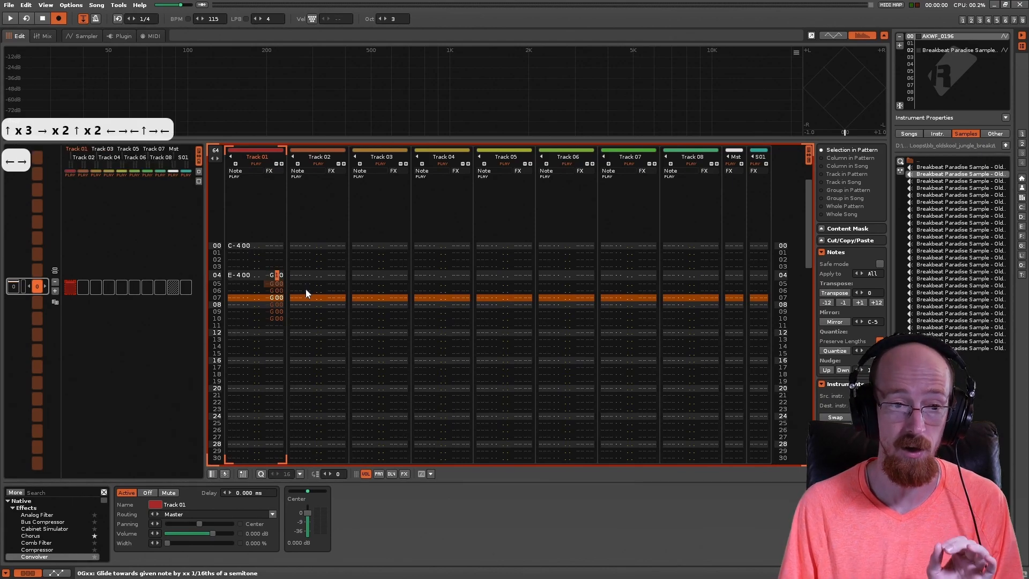
pyautogui.press('Down')
pyautogui.press('Down')
pyautogui.press('Down')
pyautogui.press('Up')
pyautogui.press('Up')
pyautogui.press('Up')
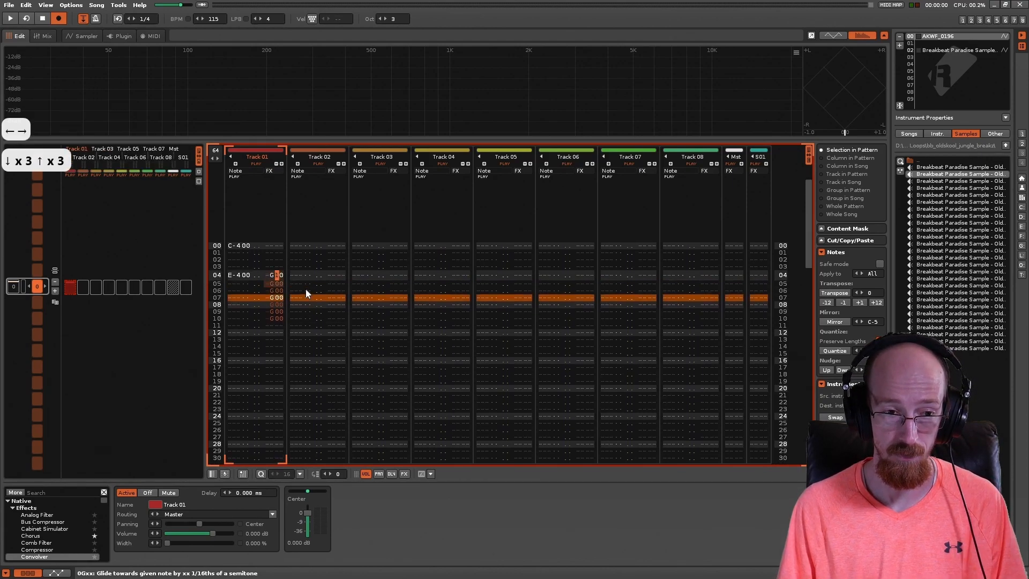
pyautogui.press('Down')
pyautogui.press('Down')
pyautogui.press('Down')
pyautogui.press('Down')
pyautogui.press('Down')
pyautogui.press('Down')
pyautogui.press('Up')
pyautogui.press('Up')
pyautogui.press('Up')
pyautogui.press('Up')
pyautogui.press('Up')
pyautogui.press('Up')
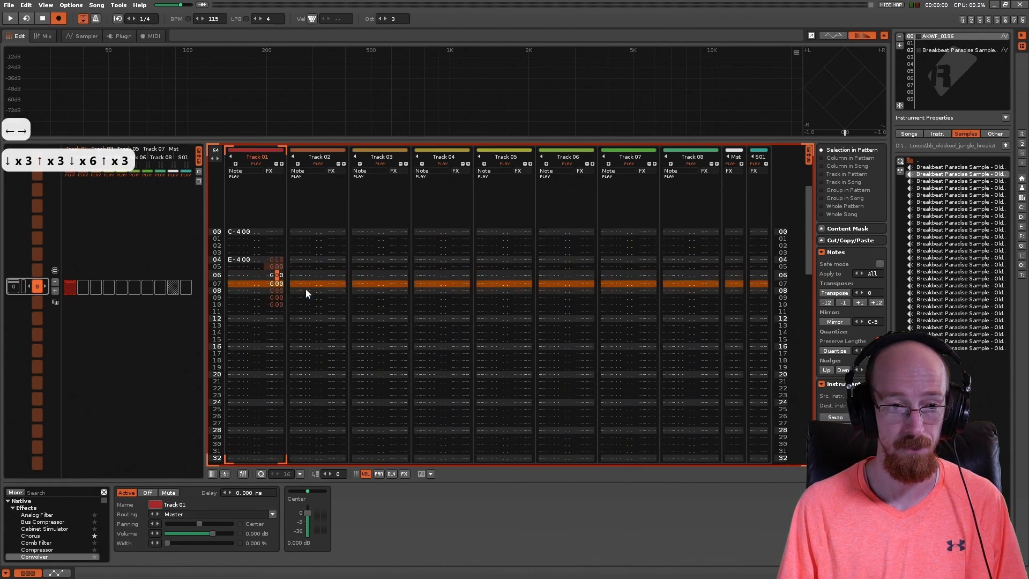
pyautogui.press('Down')
pyautogui.press('Down')
pyautogui.press('Down')
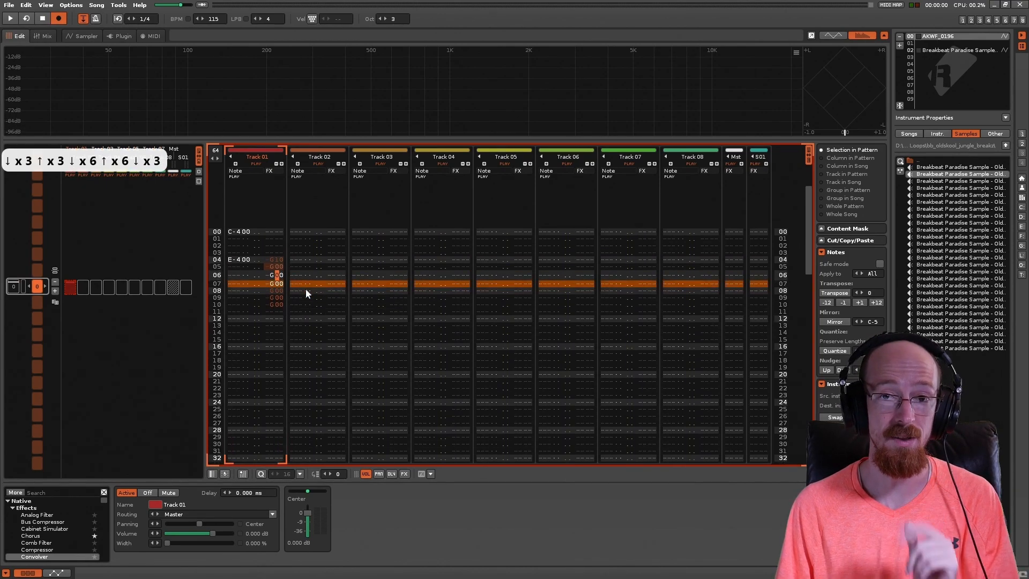
# Step: Play the pattern to hear the glide continue over the G00 commands, and stop playback
pyautogui.press('Up')
pyautogui.press('Up')
pyautogui.press('Up')
pyautogui.press('Up')
pyautogui.press('space')
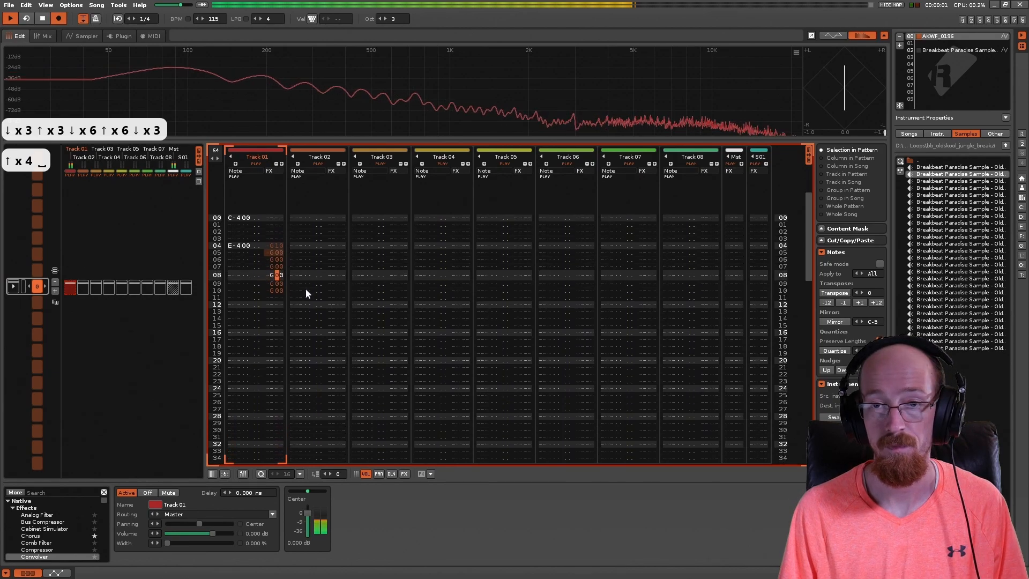
pyautogui.press('space')
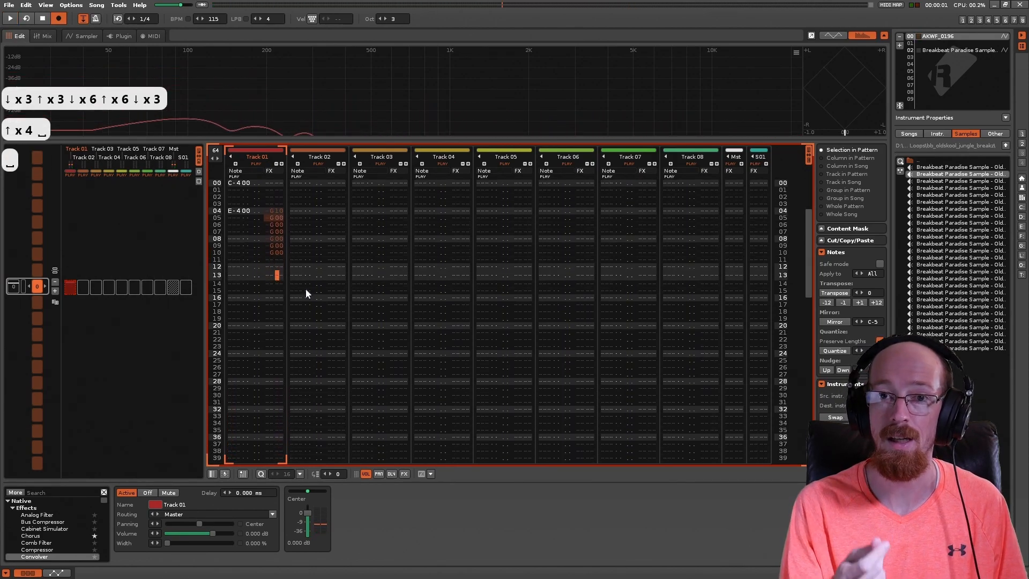
# Step: Extend the run of G00 commands in Track 01 from line 11 down to line 17
pyautogui.click(271, 260)
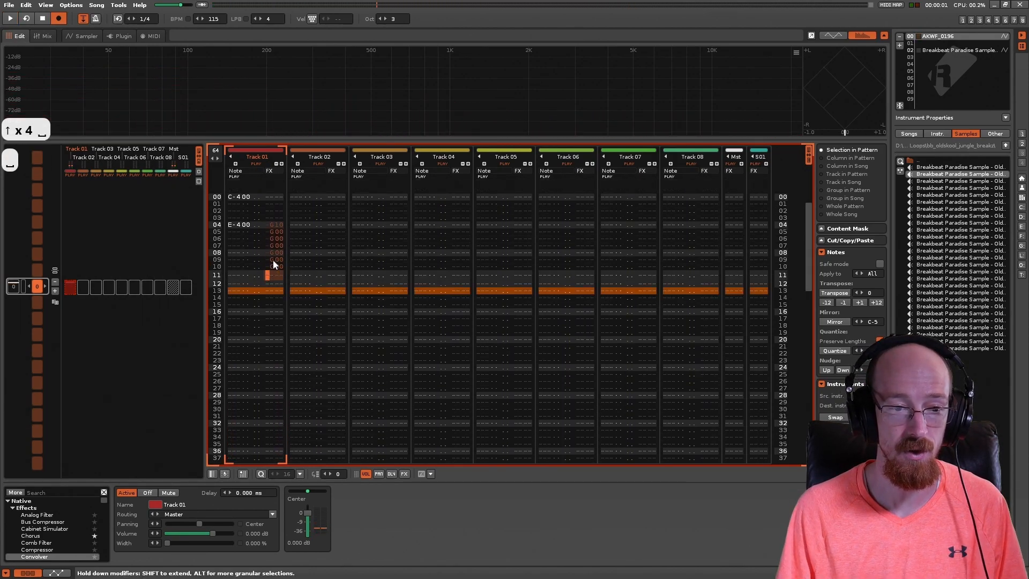
pyautogui.press('Right')
pyautogui.press('g')
pyautogui.press('Down')
pyautogui.press('g')
pyautogui.press('Down')
pyautogui.press('g')
pyautogui.press('Down')
pyautogui.press('g')
pyautogui.press('Down')
pyautogui.press('g')
pyautogui.press('Down')
pyautogui.press('g')
pyautogui.press('Down')
pyautogui.press('g')
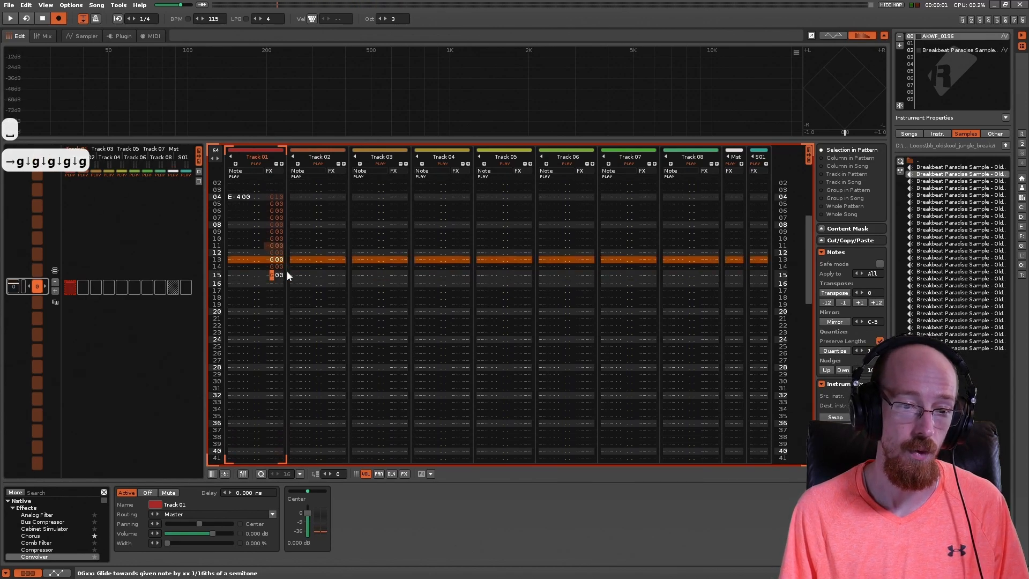
# Step: Play the pattern with the longer run of glide commands, and stop playback
pyautogui.press('Up')
pyautogui.press('Up')
pyautogui.press('Up')
pyautogui.press('space')
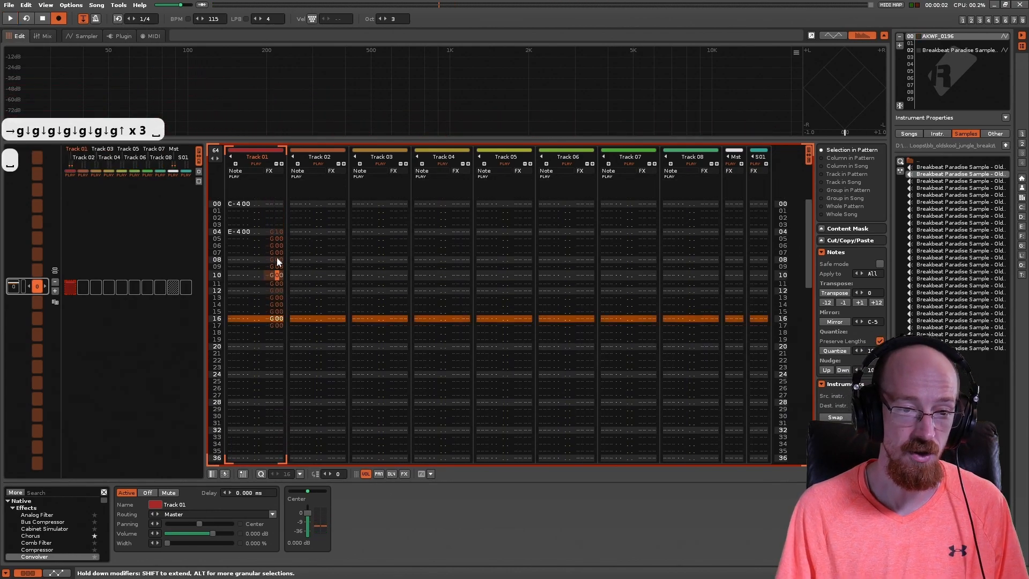
# Step: Set the glide amount on line 05 of Track 01 to F0 and play back the pattern
pyautogui.click(276, 235)
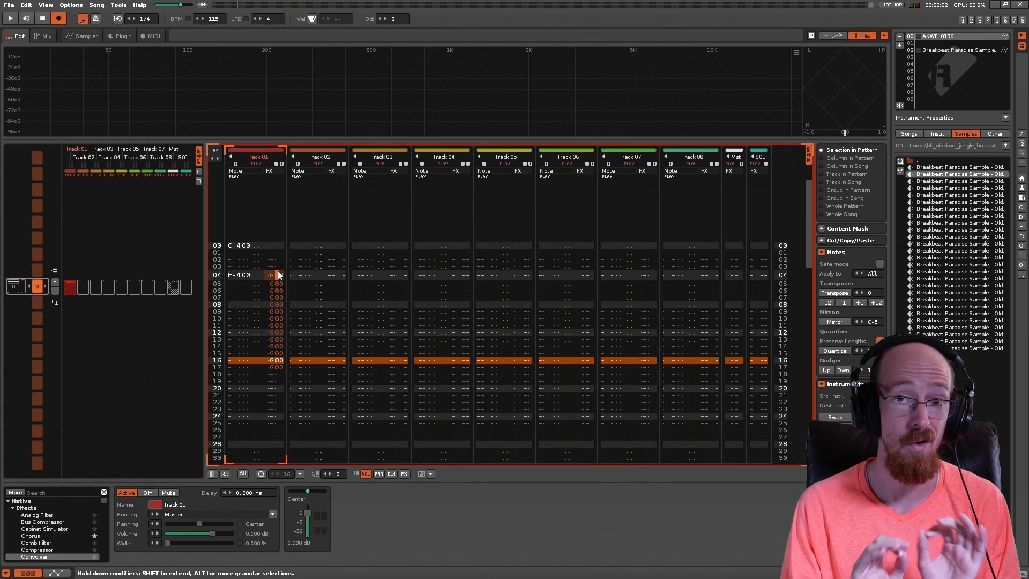
pyautogui.write('1')
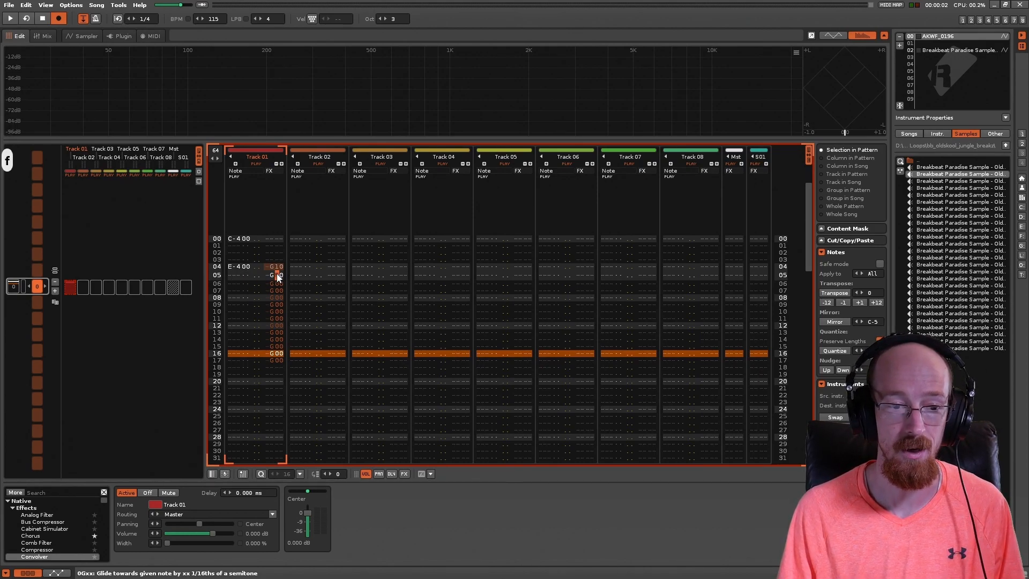
pyautogui.press('space')
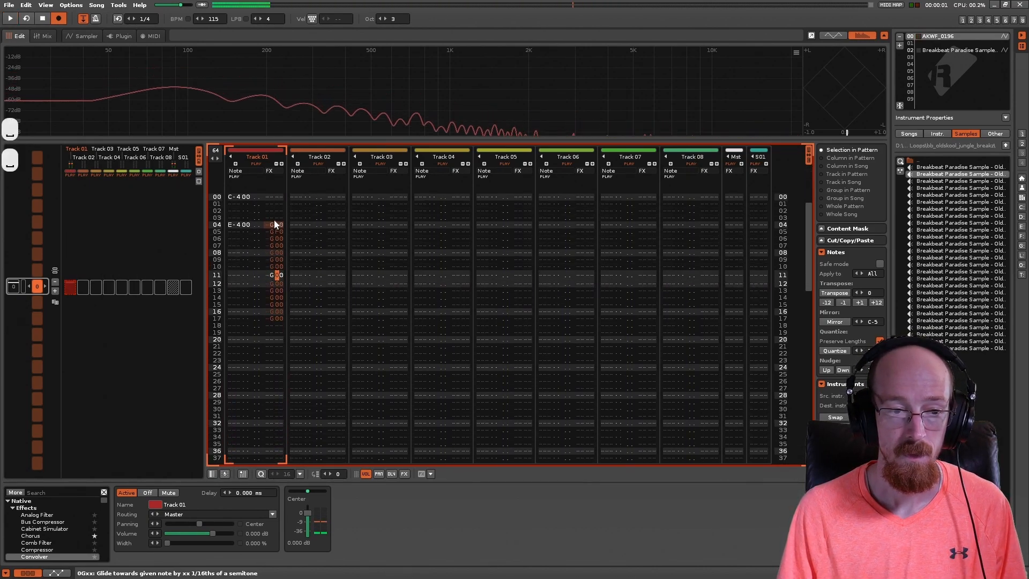
pyautogui.press('space')
# Step: Delete the glide command beside the E-4 note on line 04 of Track 01
pyautogui.press('Right')
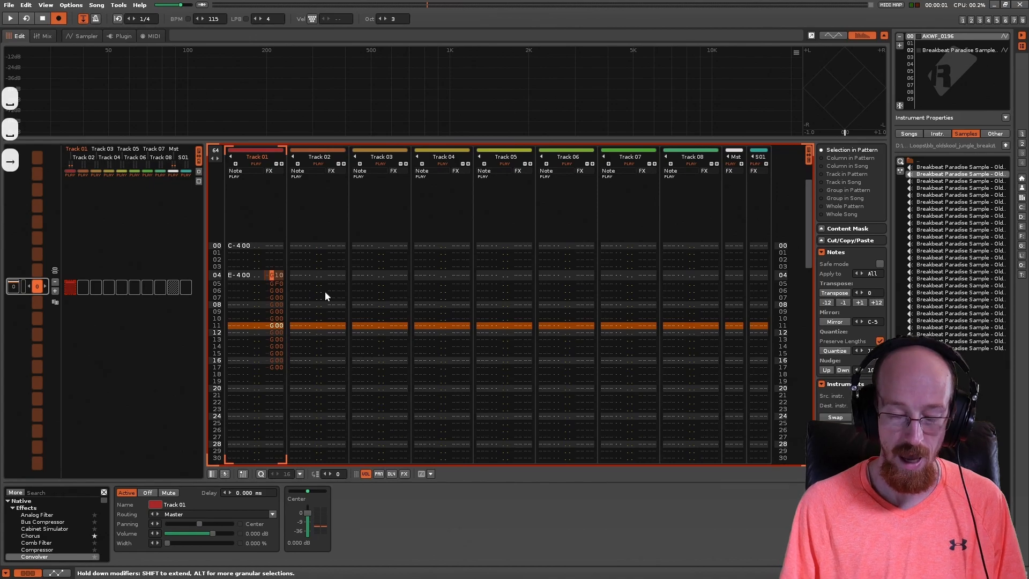
pyautogui.press('Delete')
pyautogui.press('Left')
pyautogui.press('Right')
pyautogui.press('Left')
pyautogui.press('Right')
pyautogui.press('Down')
pyautogui.press('Down')
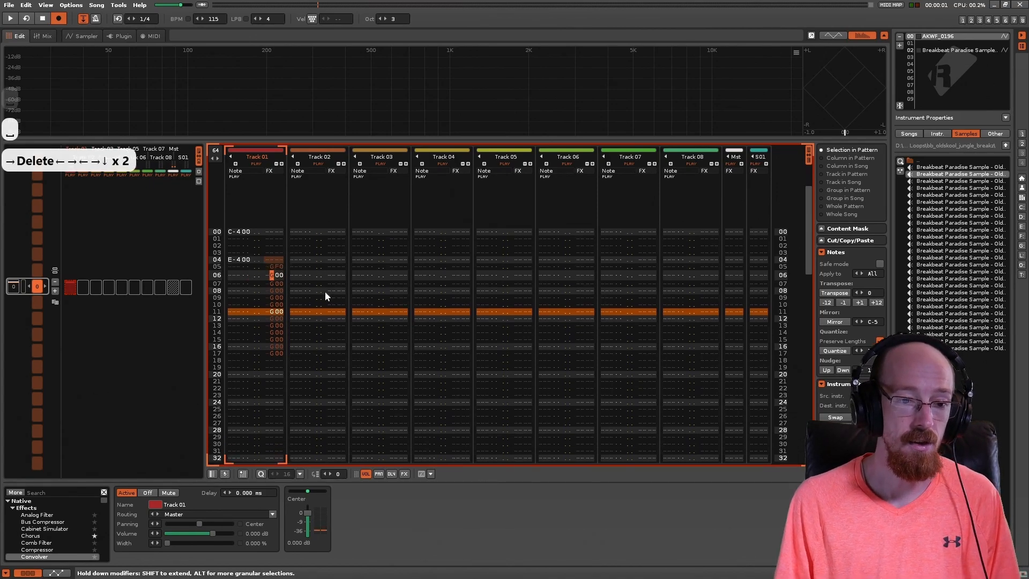
# Step: Examine the E-4 note on line 04, its empty effect column and the glide command on line 05
pyautogui.press('Up')
pyautogui.press('Up')
pyautogui.press('Up')
pyautogui.press('Left')
pyautogui.press('Left')
pyautogui.press('Left')
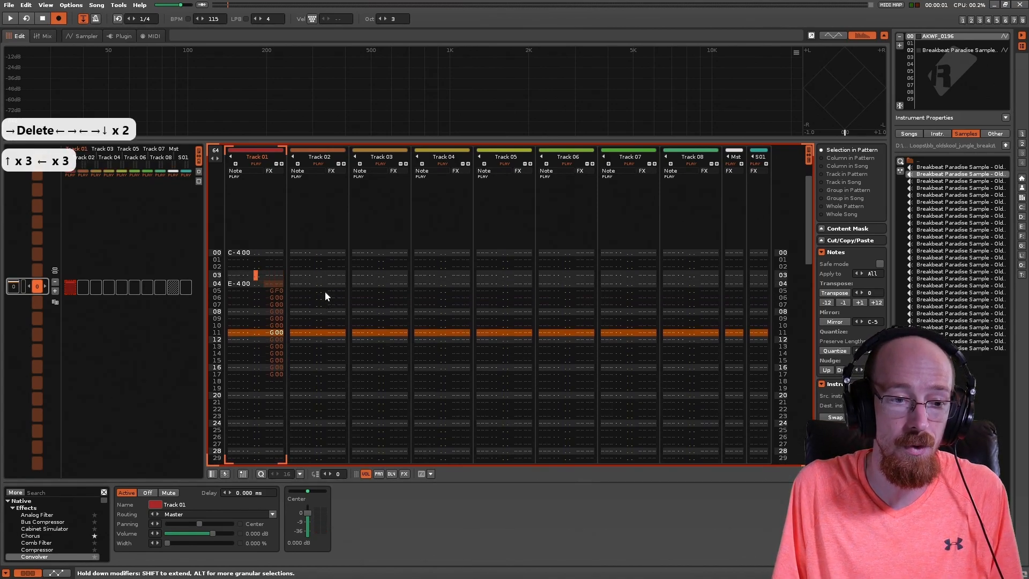
pyautogui.press('Down')
pyautogui.press('Left')
pyautogui.press('Right')
pyautogui.press('Right')
pyautogui.press('Right')
pyautogui.press('Right')
pyautogui.press('Down')
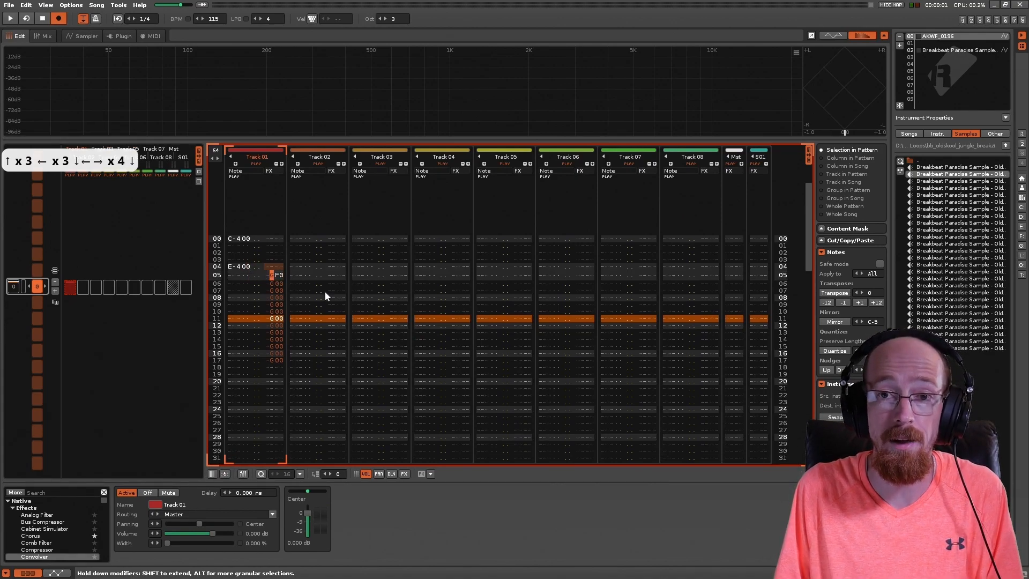
pyautogui.press('Up')
pyautogui.press('Up')
pyautogui.press('Down')
pyautogui.press('Left')
pyautogui.press('Left')
pyautogui.press('Left')
pyautogui.press('Left')
pyautogui.press('Left')
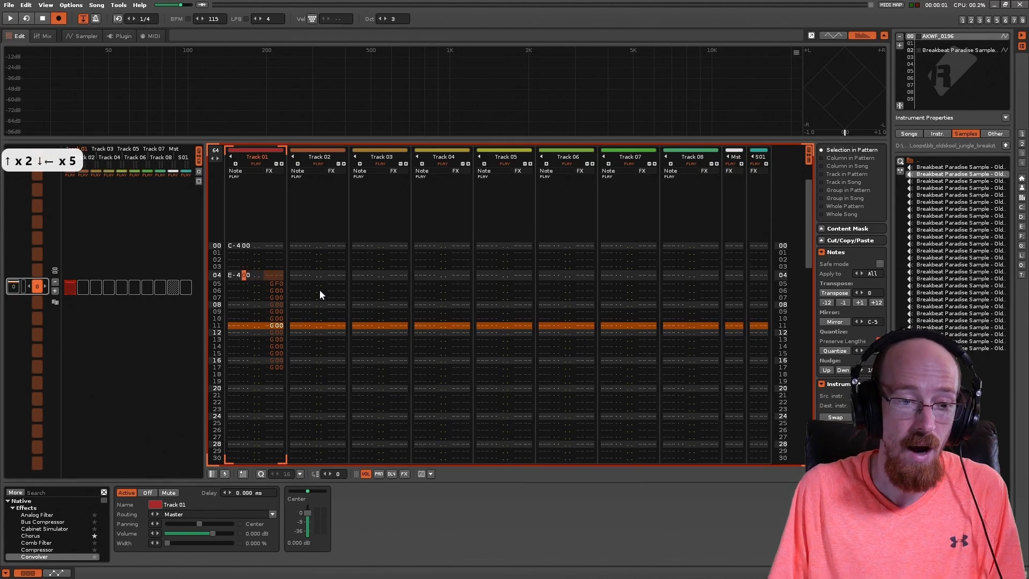
# Step: Play the pattern to hear the E-4 note without a glide command on its own line, and stop playback
pyautogui.click(233, 274)
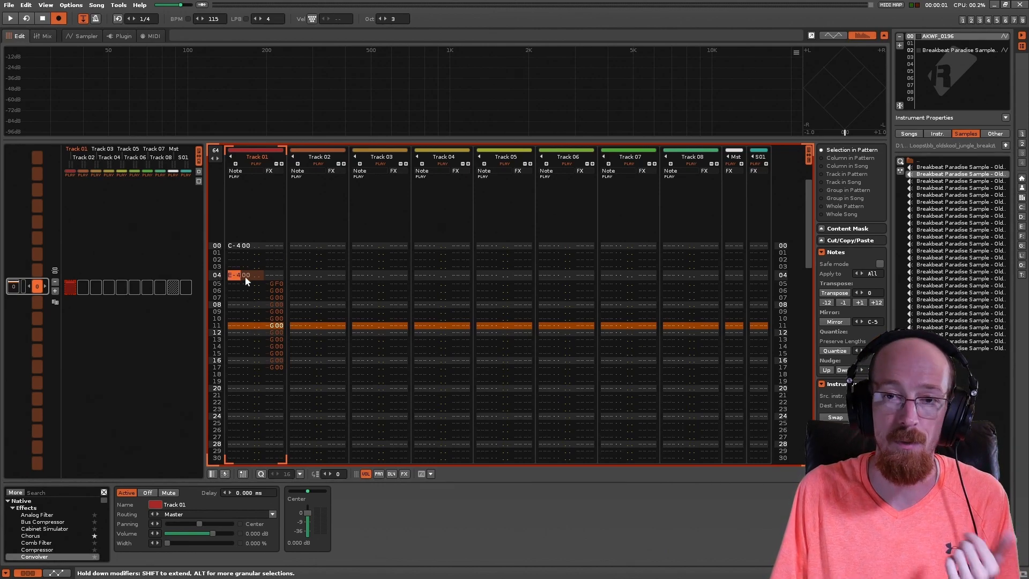
pyautogui.click(279, 275)
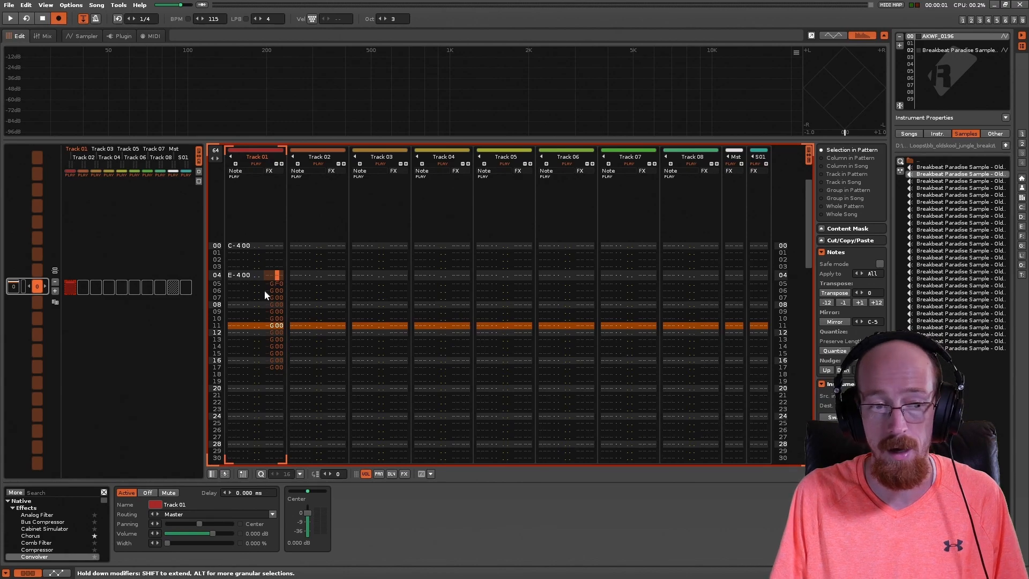
pyautogui.press('space')
pyautogui.press('space')
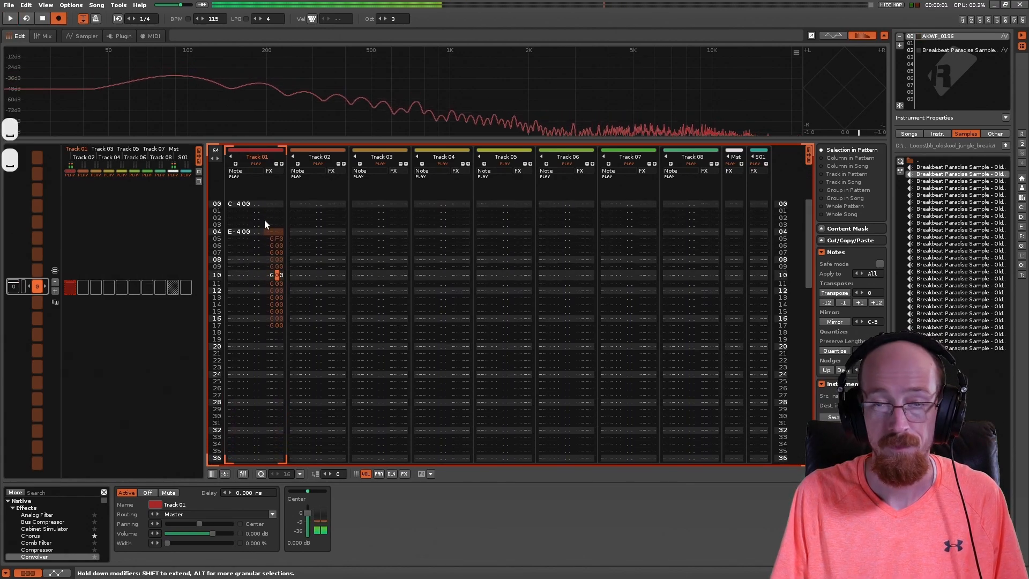
# Step: Add G00 glide commands on lines 02 and 03 of Track 01, above the E-4 note
pyautogui.click(271, 217)
pyautogui.write('g')
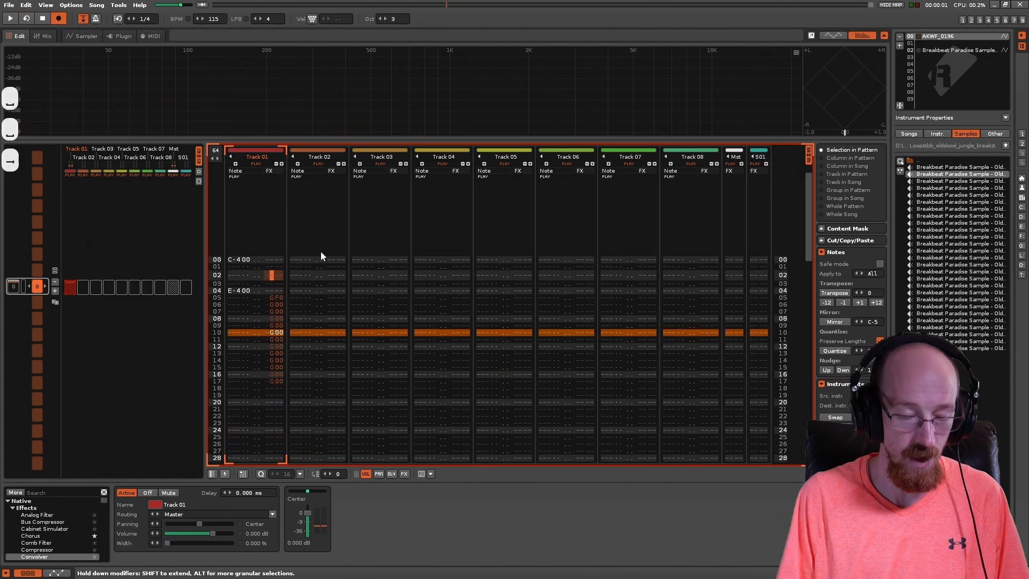
pyautogui.write('g')
pyautogui.press('Down')
pyautogui.write('g')
pyautogui.press('Left')
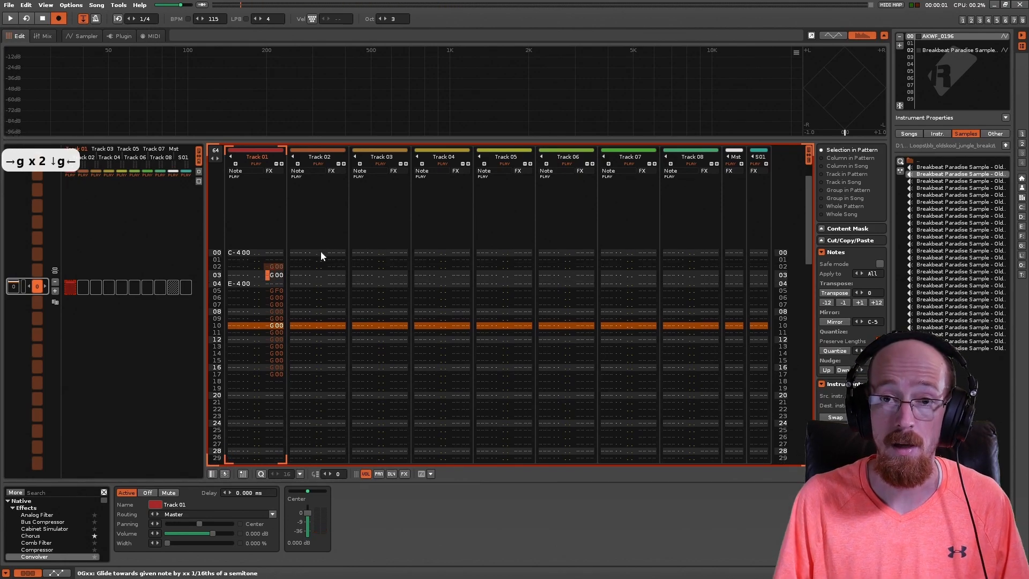
# Step: Check the empty effect column beside the E-4 note, and play the pattern with the glide commands placed before it
pyautogui.press('Down')
pyautogui.press('Left')
pyautogui.press('Left')
pyautogui.press('Left')
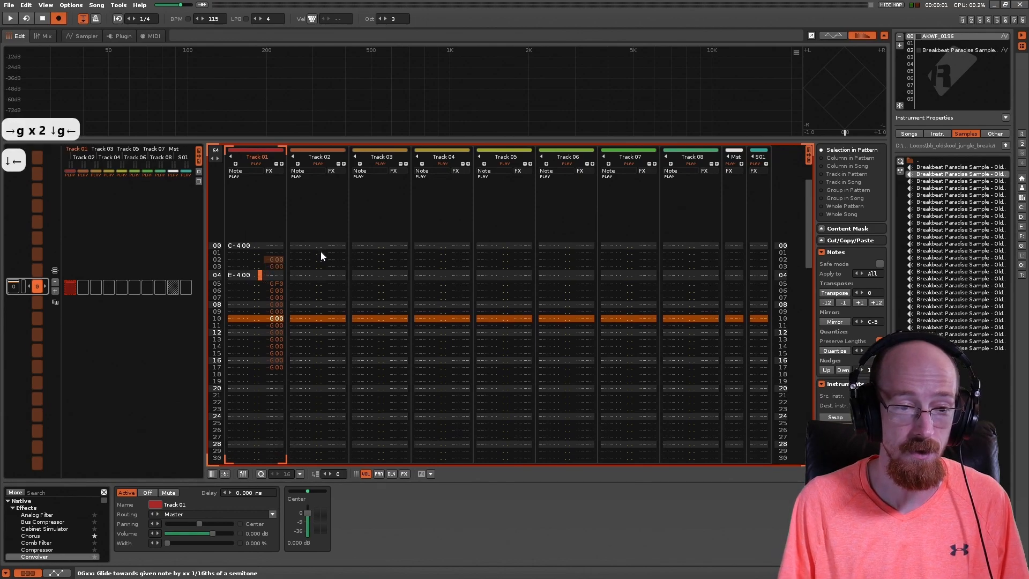
pyautogui.press('Right')
pyautogui.press('Right')
pyautogui.press('Right')
pyautogui.press('Right')
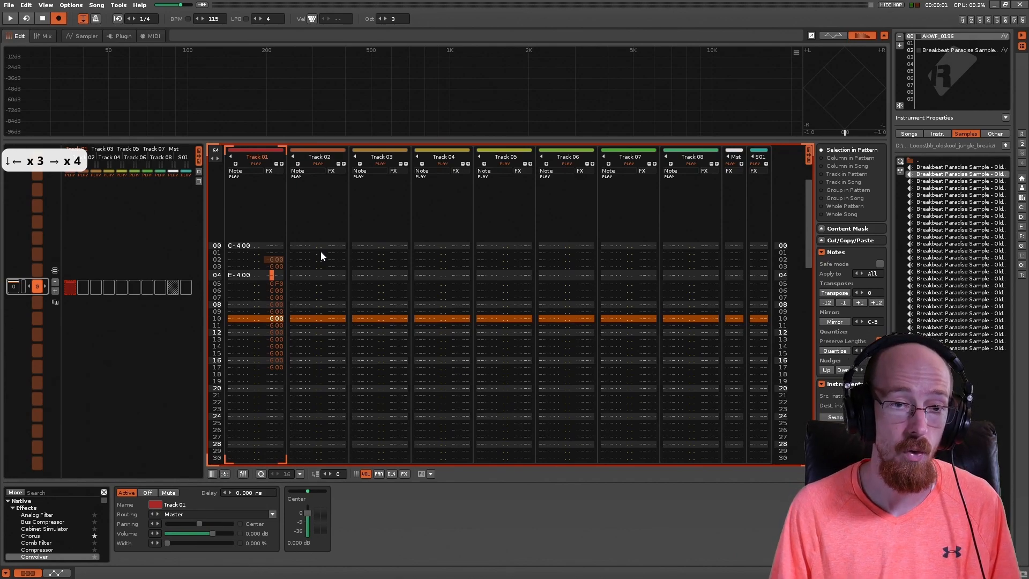
pyautogui.press('space')
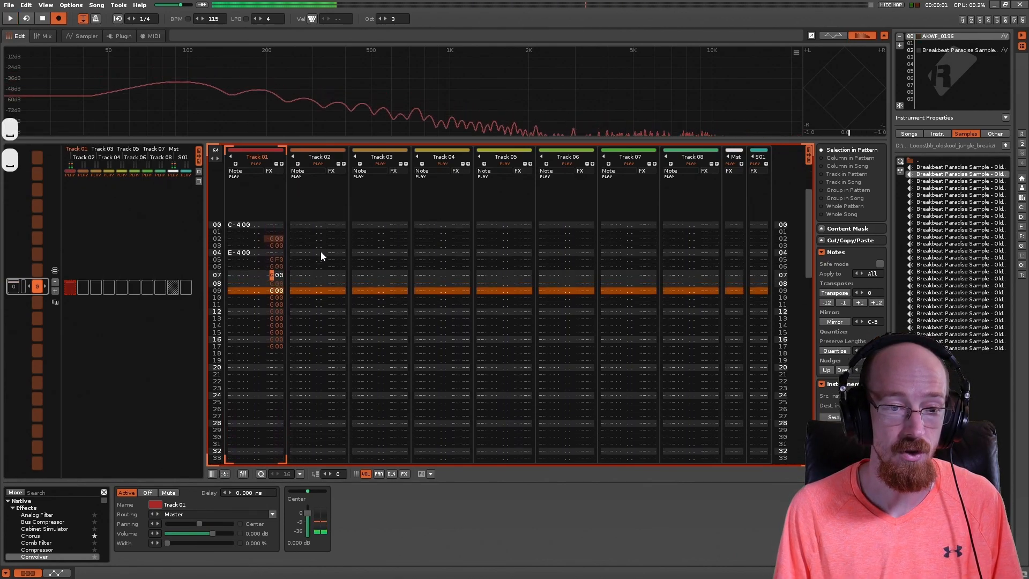
# Step: Add a G00 glide command beside the E-4 note on line 04 of Track 01
pyautogui.press('Up')
pyautogui.press('Up')
pyautogui.press('Up')
pyautogui.write('g')
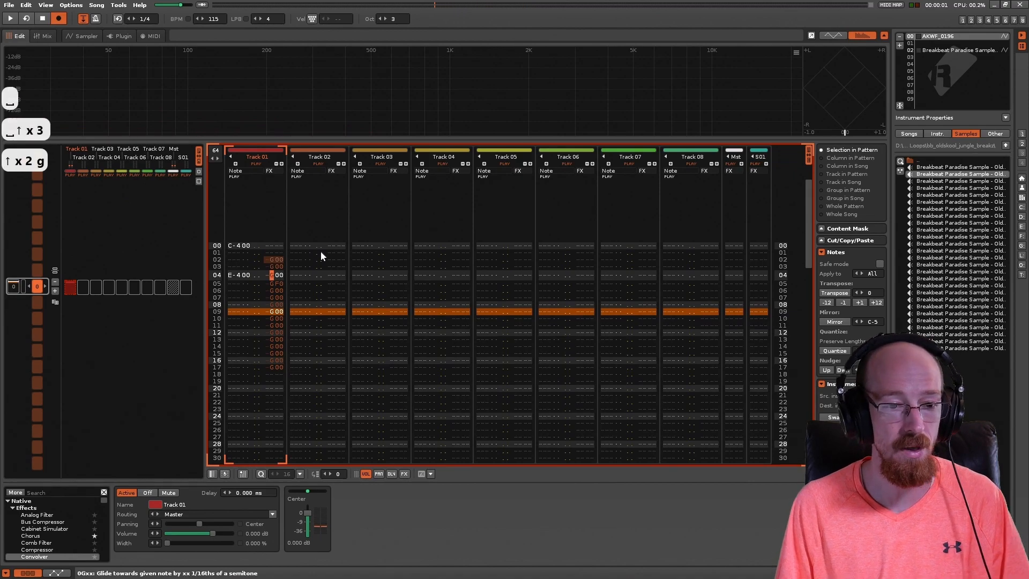
pyautogui.press('Left')
pyautogui.press('Right')
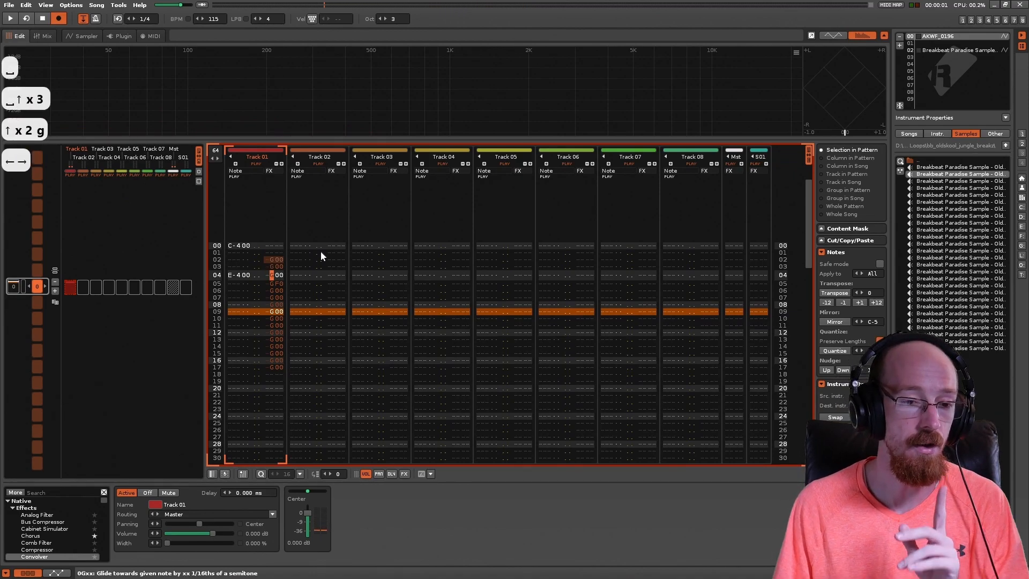
# Step: Check the glide commands on lines 03 to 05 of Track 01, around the E-4 note
pyautogui.click(280, 275)
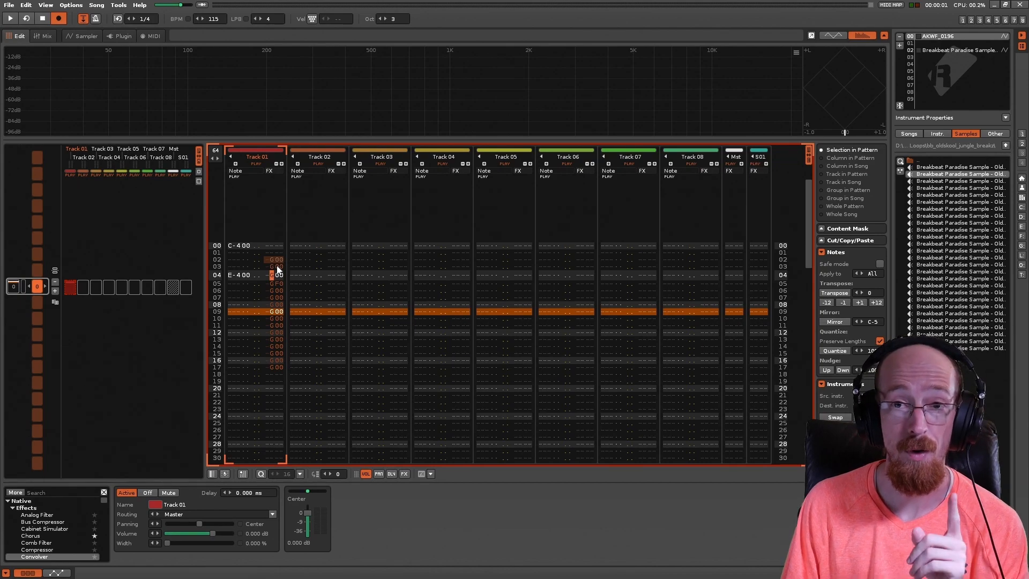
pyautogui.click(275, 283)
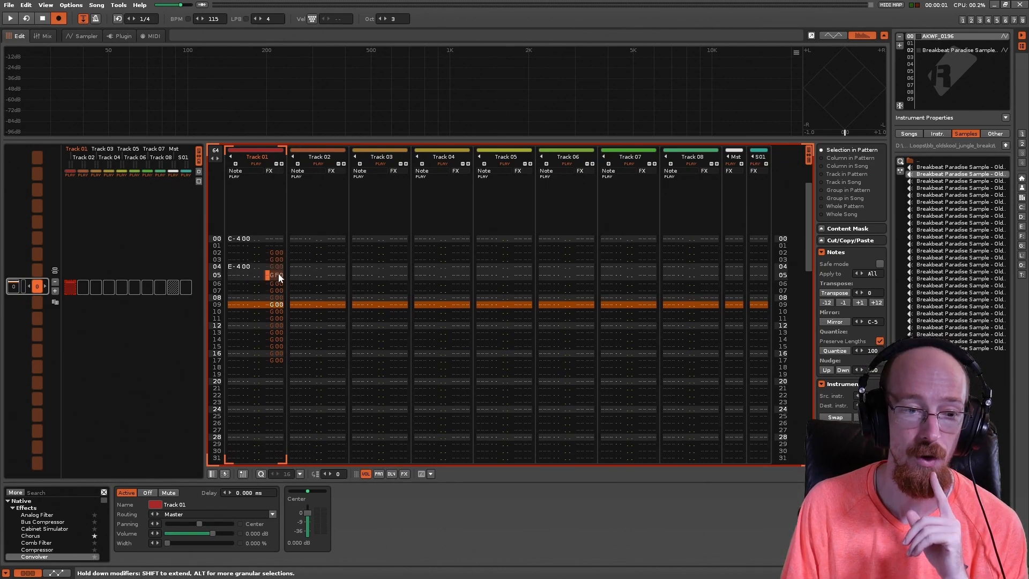
pyautogui.click(277, 259)
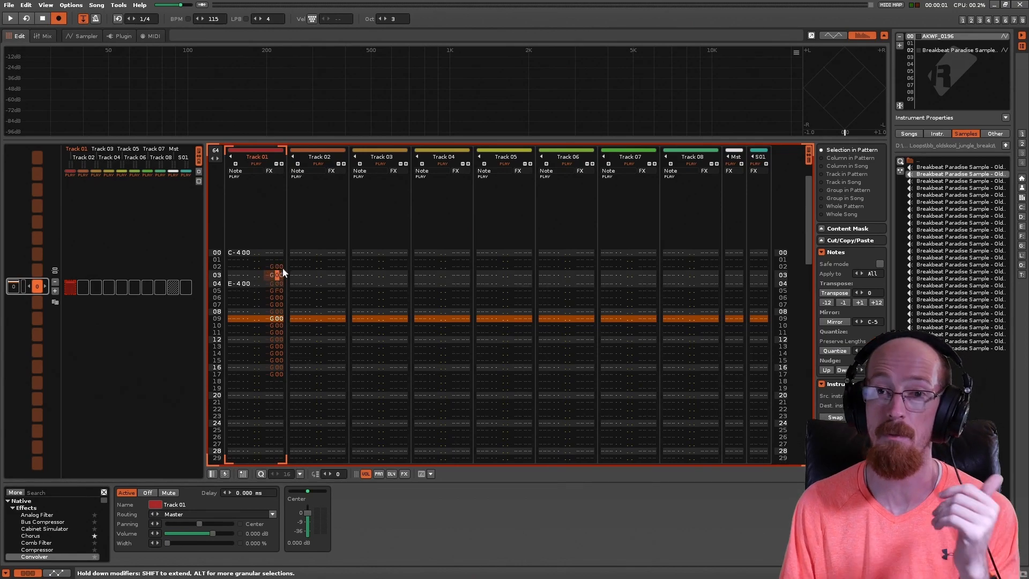
# Step: Try a G10 glide command on line 01 of Track 01, and clear it again
pyautogui.click(268, 259)
pyautogui.press('Right')
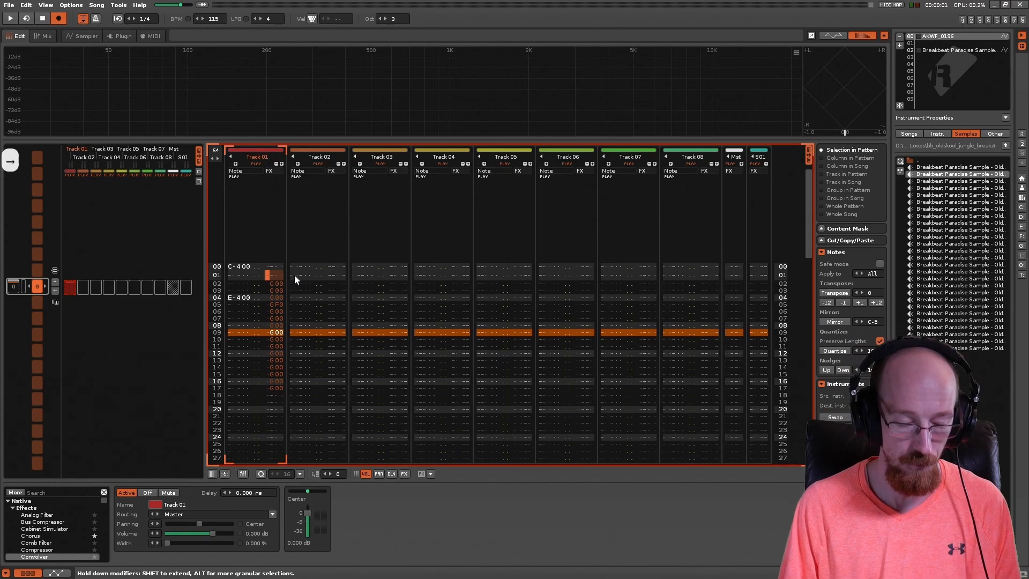
pyautogui.write('g')
pyautogui.press('Right')
pyautogui.write('1')
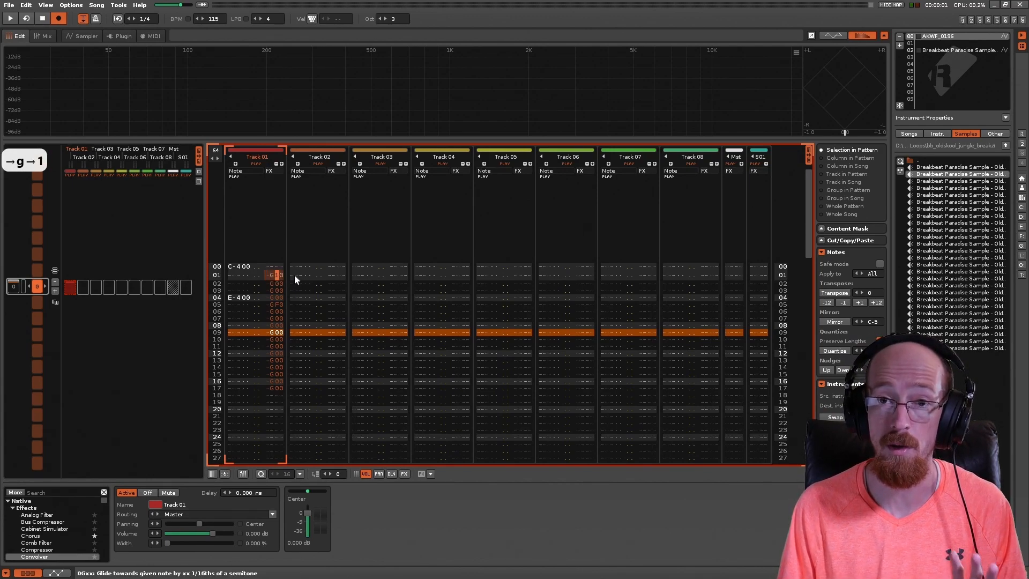
pyautogui.press('Delete')
pyautogui.press('Left')
pyautogui.press('Delete')
# Step: Examine the glide commands above, beside and below the E-4 note on Track 01
pyautogui.press('Down')
pyautogui.press('Down')
pyautogui.press('Down')
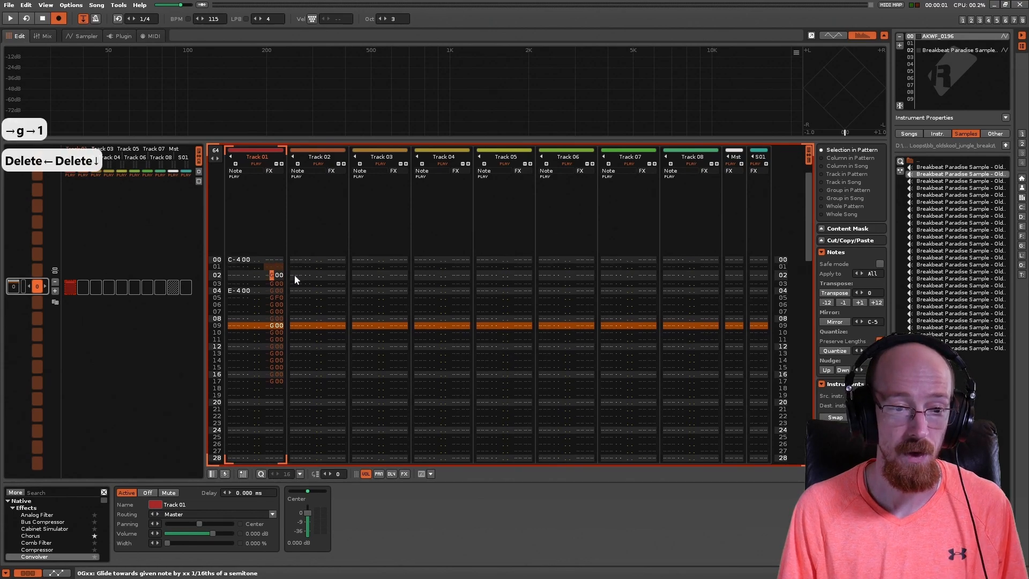
pyautogui.press('Up')
pyautogui.press('Down')
pyautogui.press('Left')
pyautogui.press('Right')
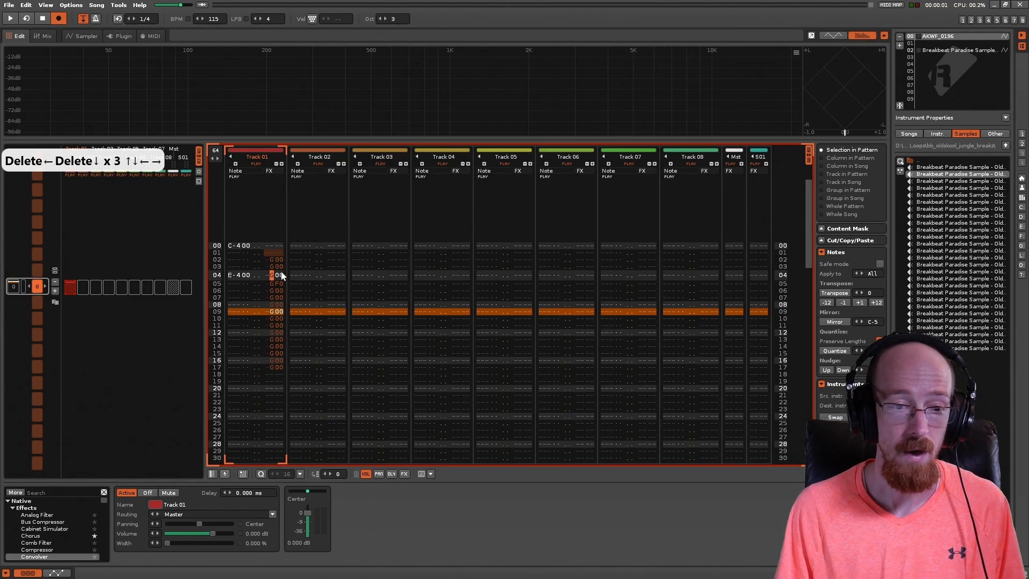
pyautogui.moveTo(279, 275); pyautogui.dragTo(271, 274)
pyautogui.click(272, 261)
pyautogui.click(272, 281)
pyautogui.click(269, 260)
pyautogui.click(275, 296)
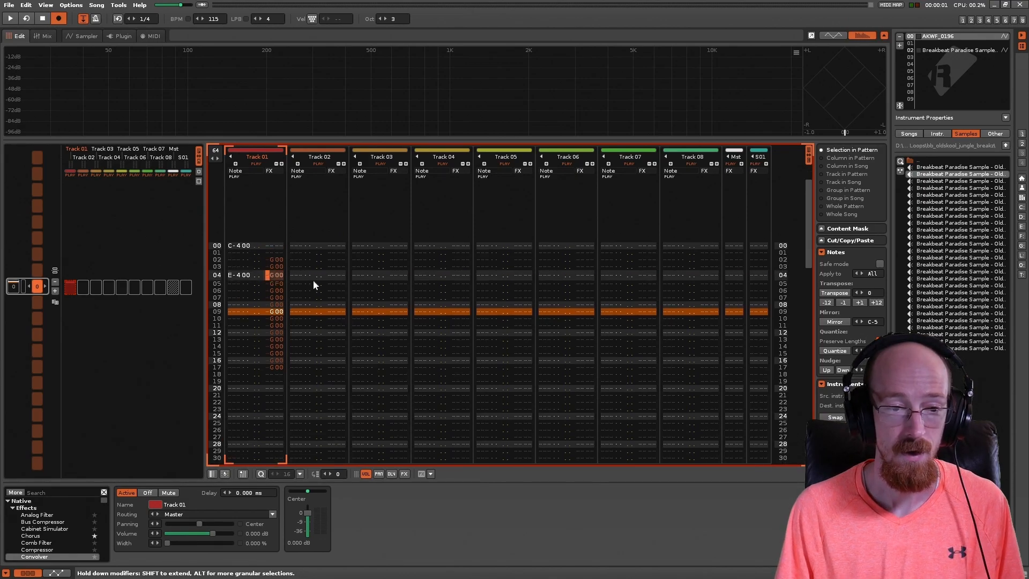
# Step: Play the pattern with the G00 command beside the E-4 note, and stop playback
pyautogui.press('space')
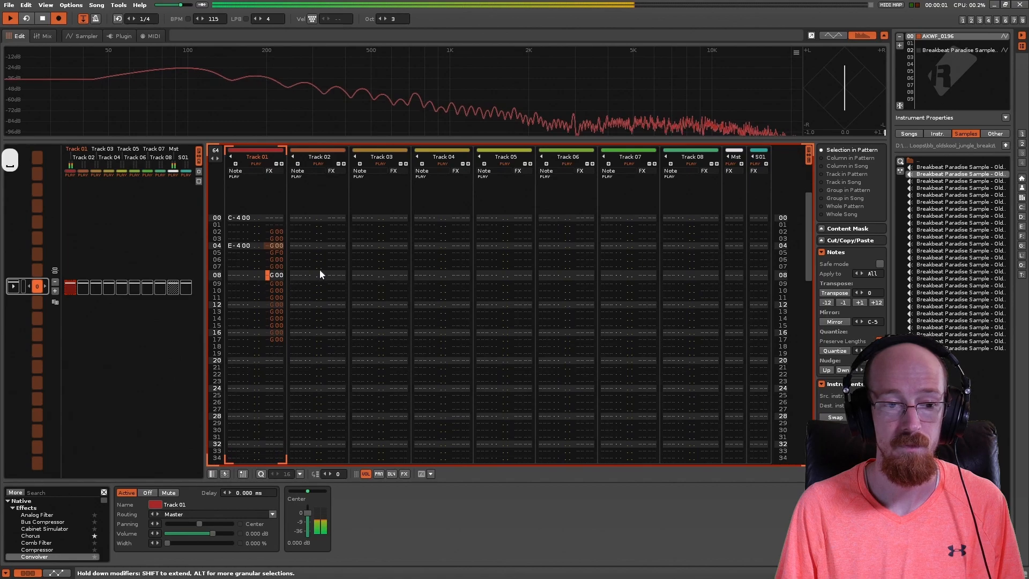
pyautogui.hotkey('shift', 'space')
pyautogui.hotkey('shift', 'space')
pyautogui.hotkey('shift', 'space')
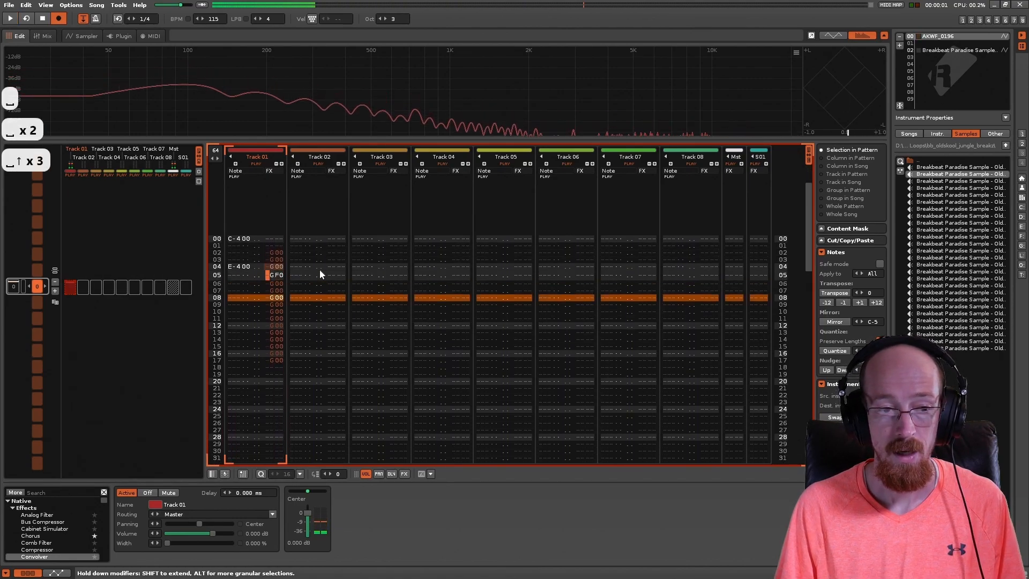
pyautogui.hotkey('shift', 'space')
# Step: Add a second effect column to Track 01 and clear all glide commands on lines 02 to 17 of the first one
pyautogui.press('Right')
pyautogui.press('Right')
pyautogui.press('Up')
pyautogui.press('Up')
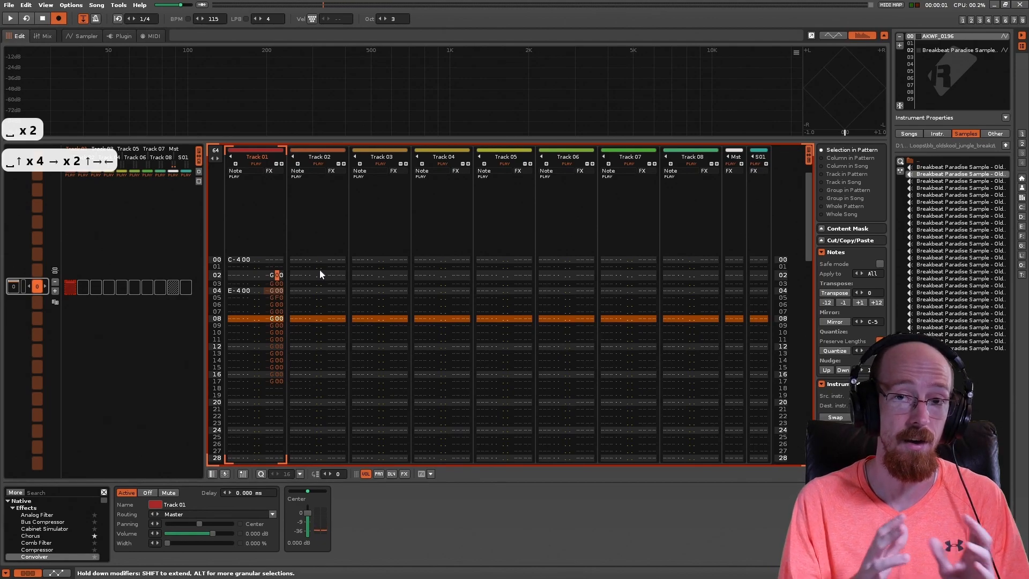
pyautogui.click(282, 163)
pyautogui.moveTo(273, 269); pyautogui.dragTo(275, 381)
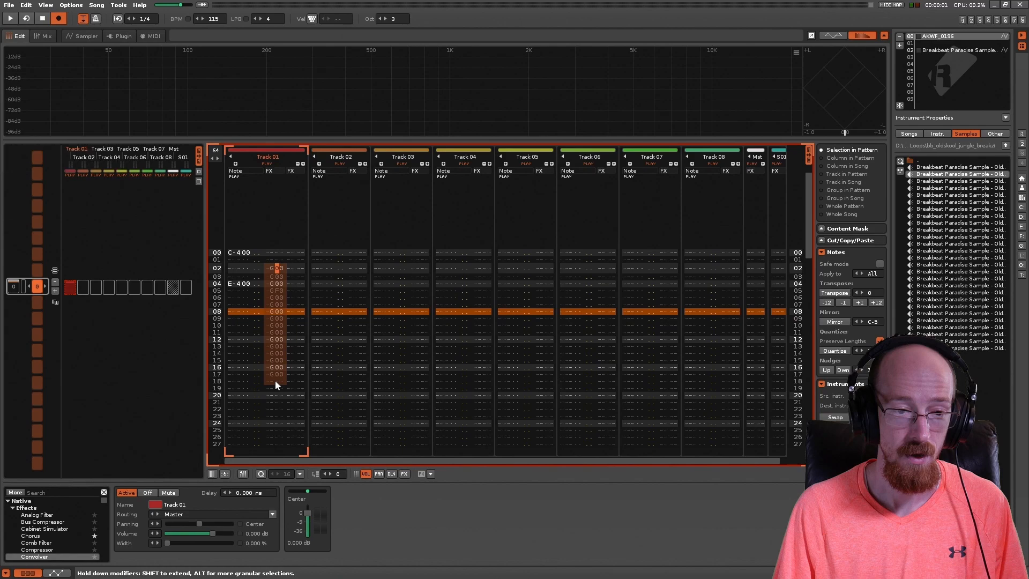
pyautogui.hotkey('shift', 'Delete')
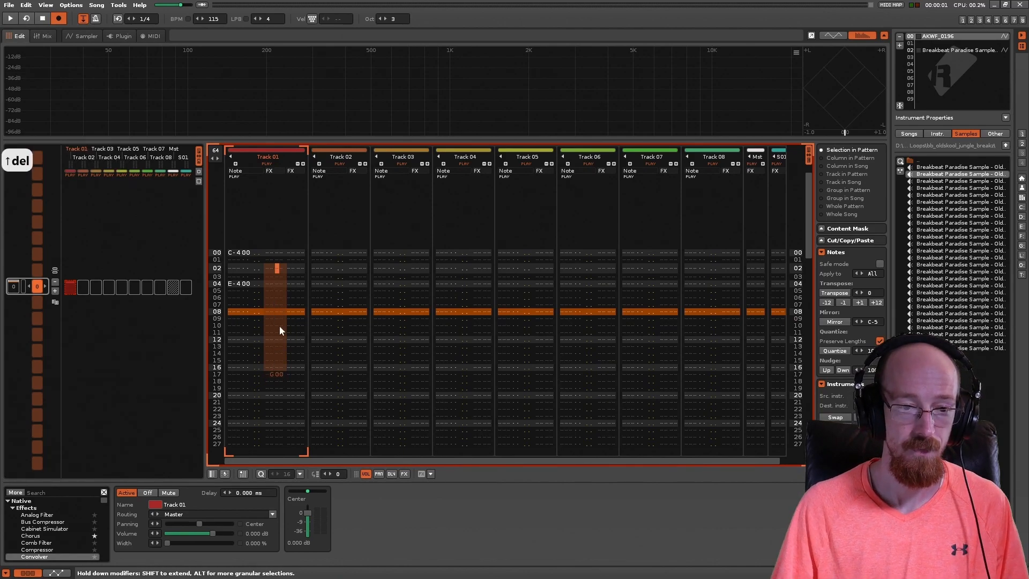
pyautogui.click(275, 371)
pyautogui.press('Delete')
# Step: Enter G00 glide commands in Track 01's second effect column on lines 04 to 07, starting beside the E-4 note
pyautogui.click(299, 284)
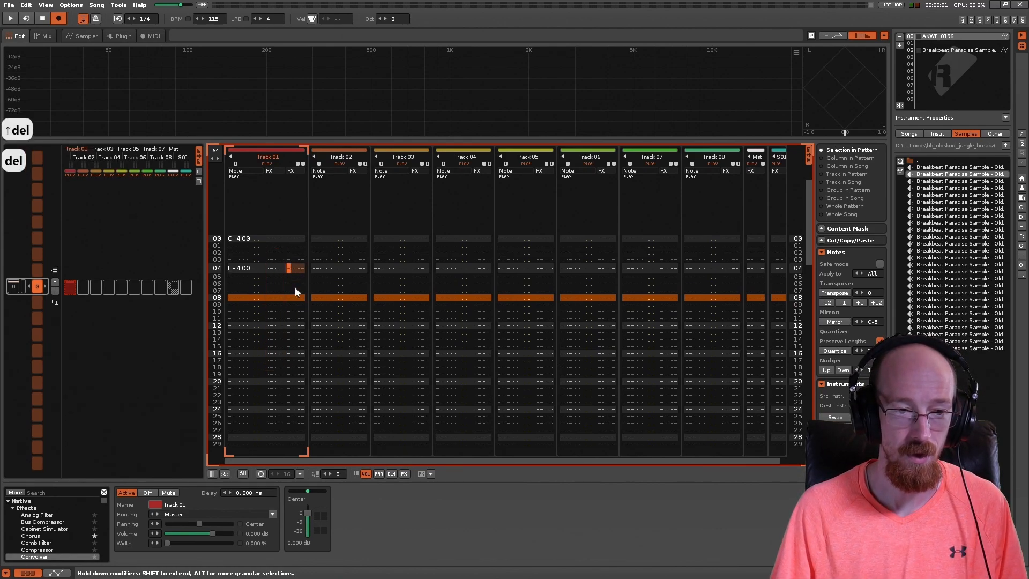
pyautogui.press('Right')
pyautogui.press('g')
pyautogui.press('Right')
pyautogui.press('Left')
pyautogui.press('Right')
pyautogui.press('Down')
pyautogui.press('Left')
pyautogui.press('g')
pyautogui.press('Down')
pyautogui.press('g')
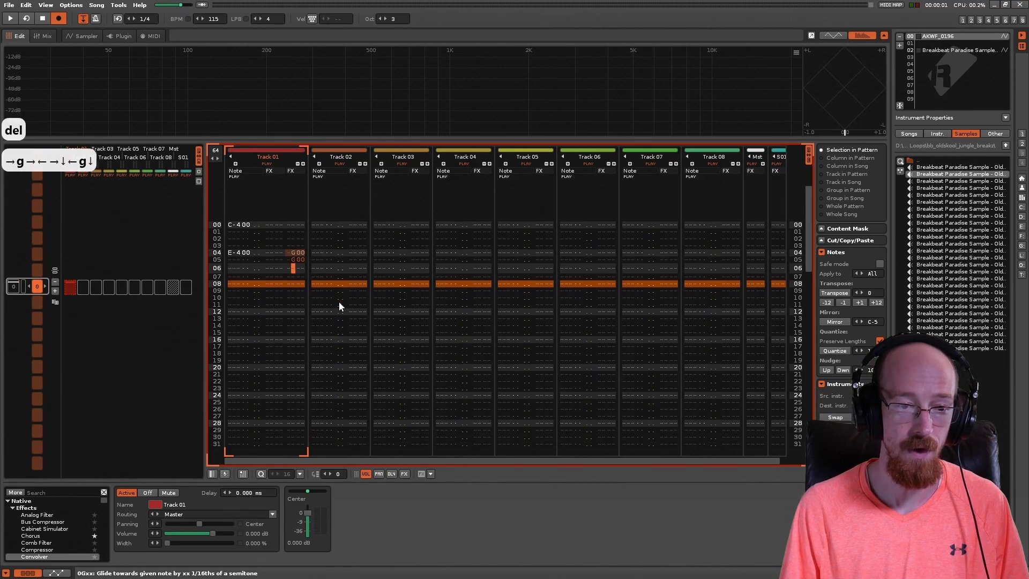
pyautogui.press('Down')
pyautogui.press('g')
pyautogui.press('Up')
pyautogui.press('Up')
pyautogui.press('Up')
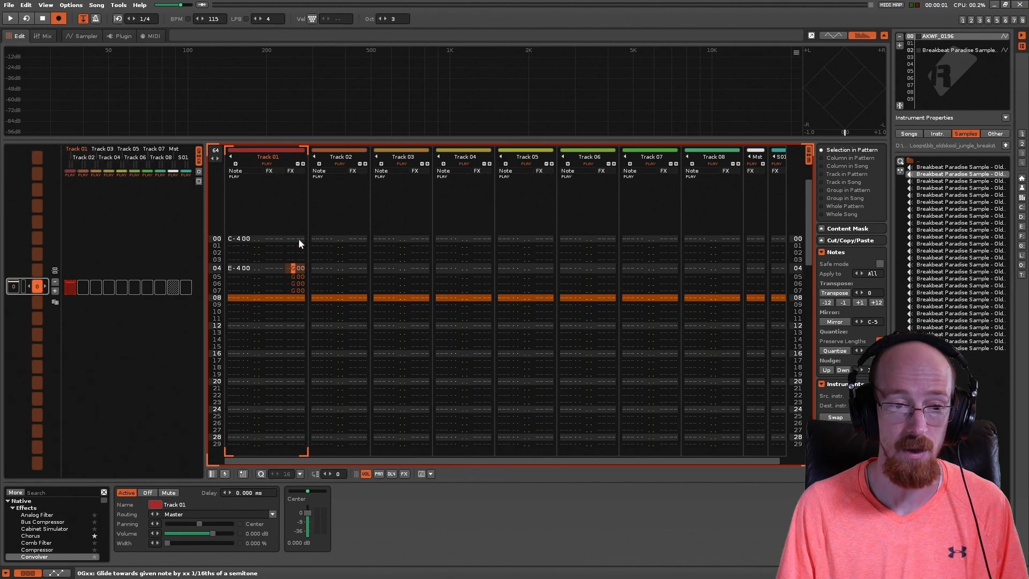
# Step: Play the pattern twice to hear the G00 commands in the second effect column
pyautogui.press('space')
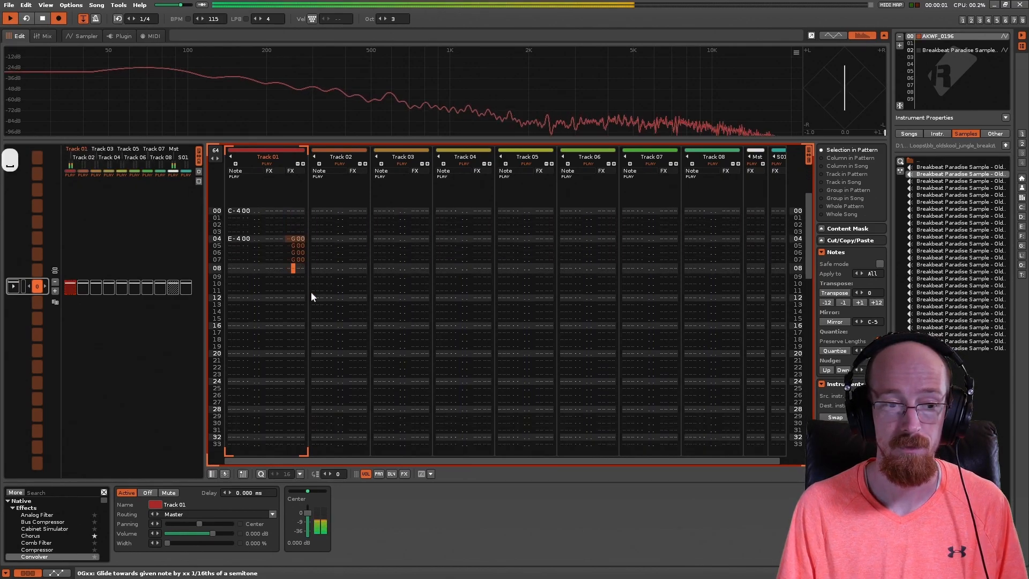
pyautogui.press('space')
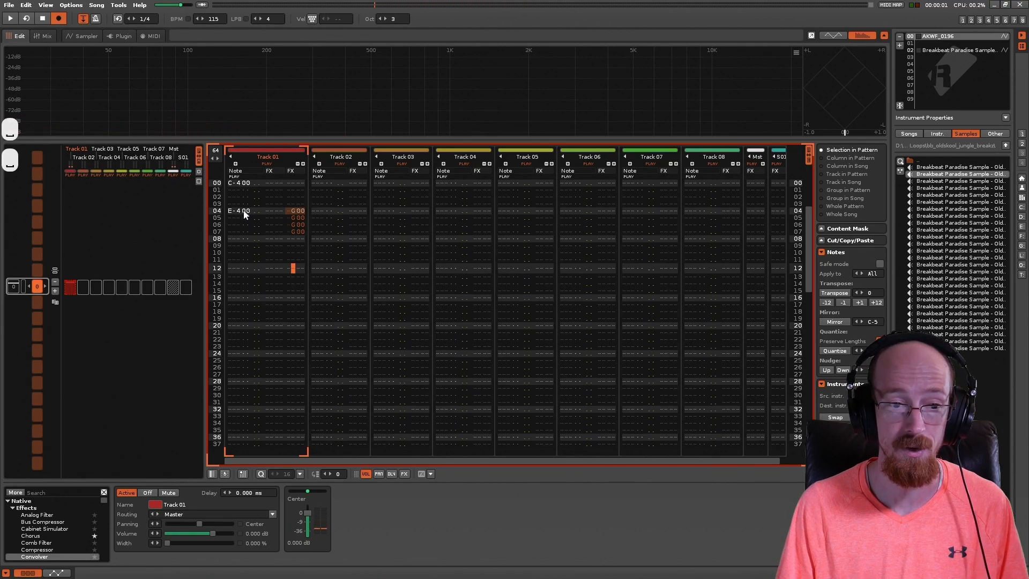
pyautogui.press('space')
pyautogui.press('space')
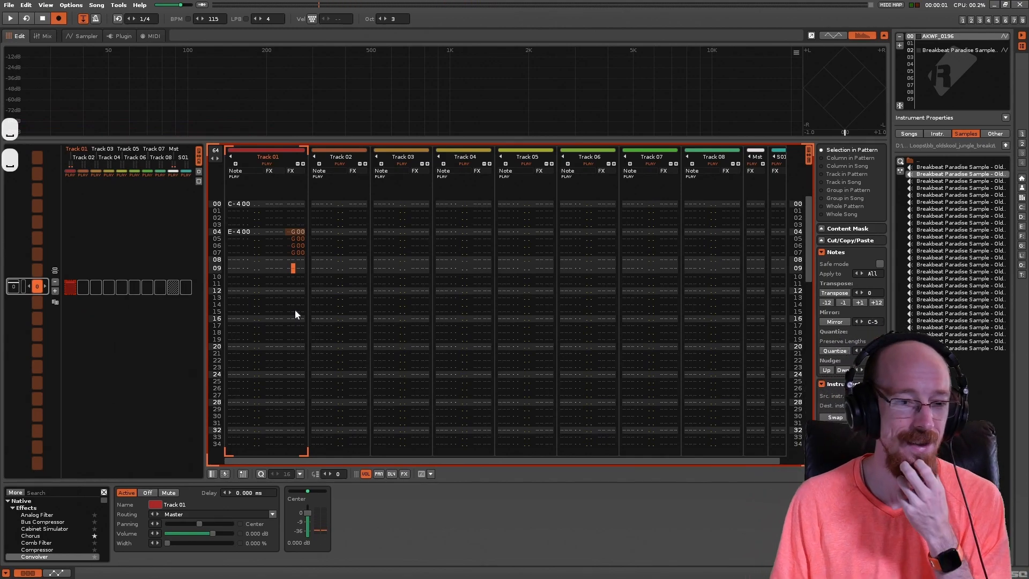
# Step: Clear the G00 commands on lines 04 to 07 of Track 01's second effect column
pyautogui.moveTo(294, 231); pyautogui.dragTo(298, 291)
pyautogui.press('Delete')
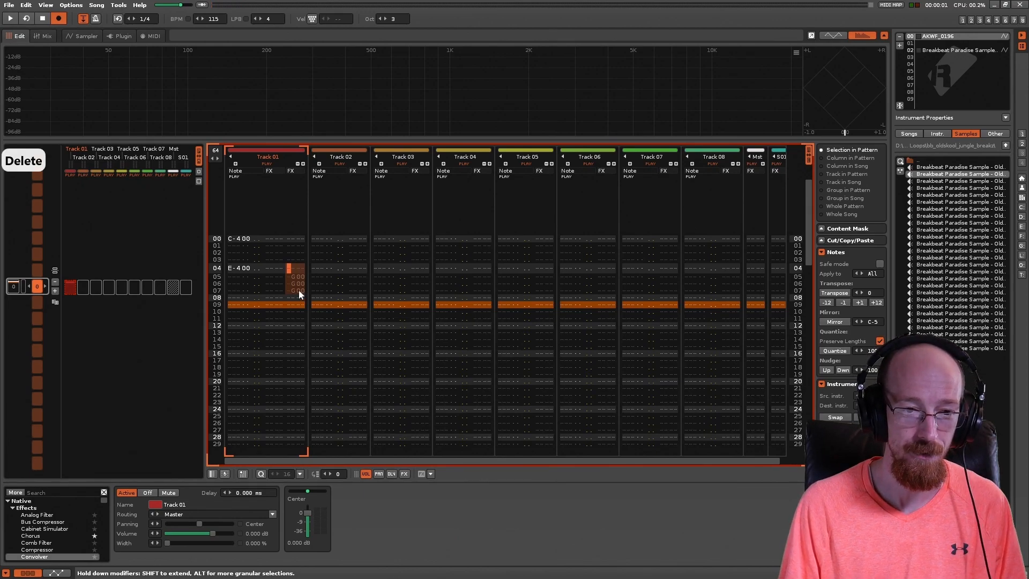
pyautogui.press('Delete')
# Step: Enter a GFF glide command in the first effect column beside the E-4 note on line 04
pyautogui.press('Left')
pyautogui.press('Left')
pyautogui.press('Left')
pyautogui.write('g')
pyautogui.press('Right')
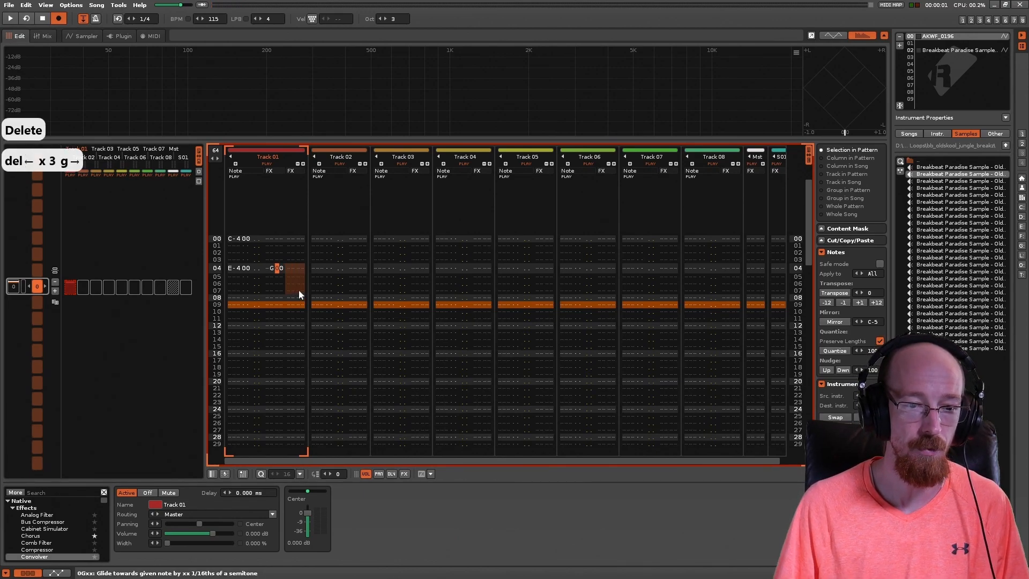
pyautogui.write('f')
pyautogui.press('Right')
pyautogui.write('f')
pyautogui.press('Left')
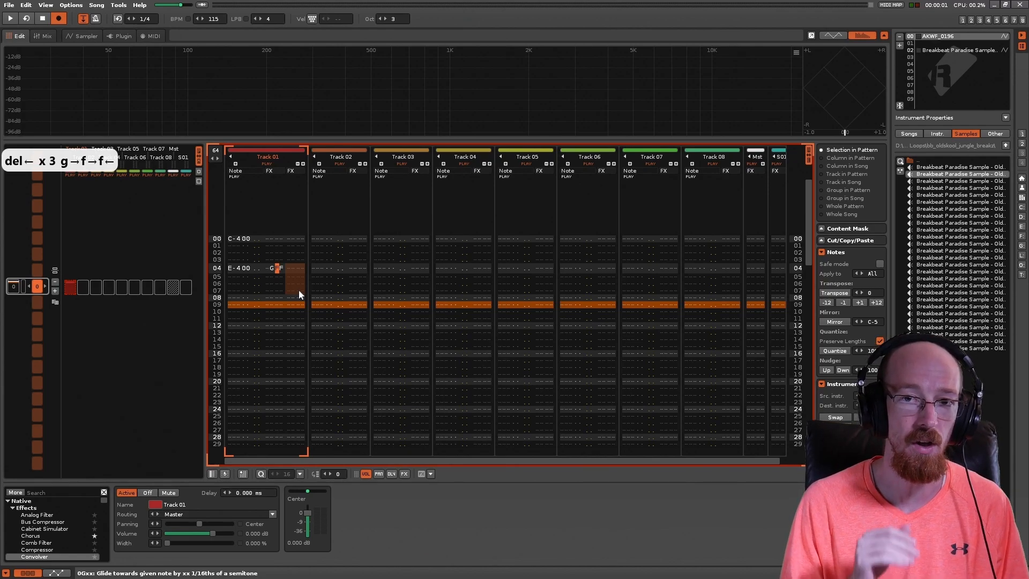
# Step: Play the pattern to hear the GFF glide into the E-4 note, and stop playback
pyautogui.press('space')
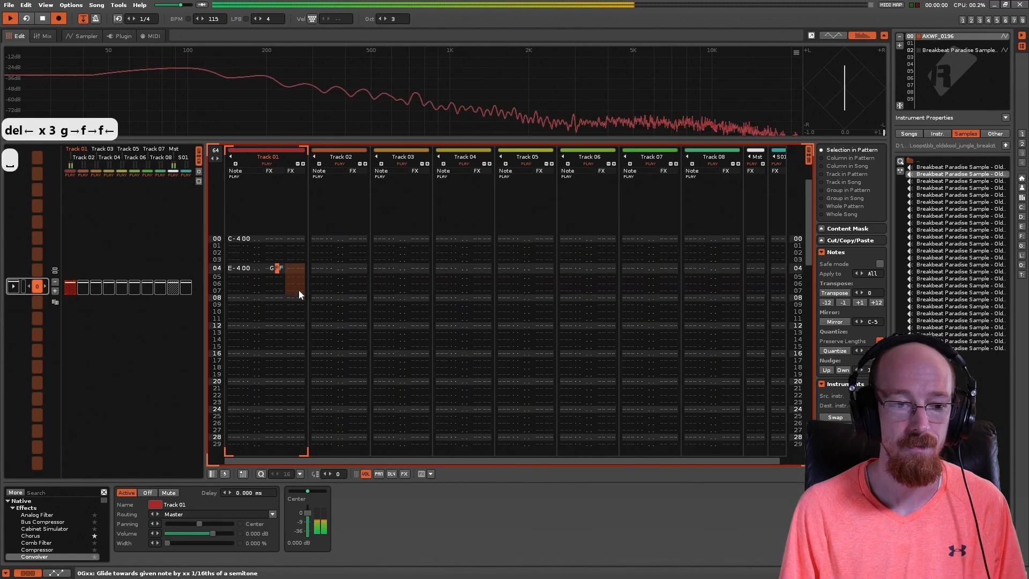
pyautogui.press('space')
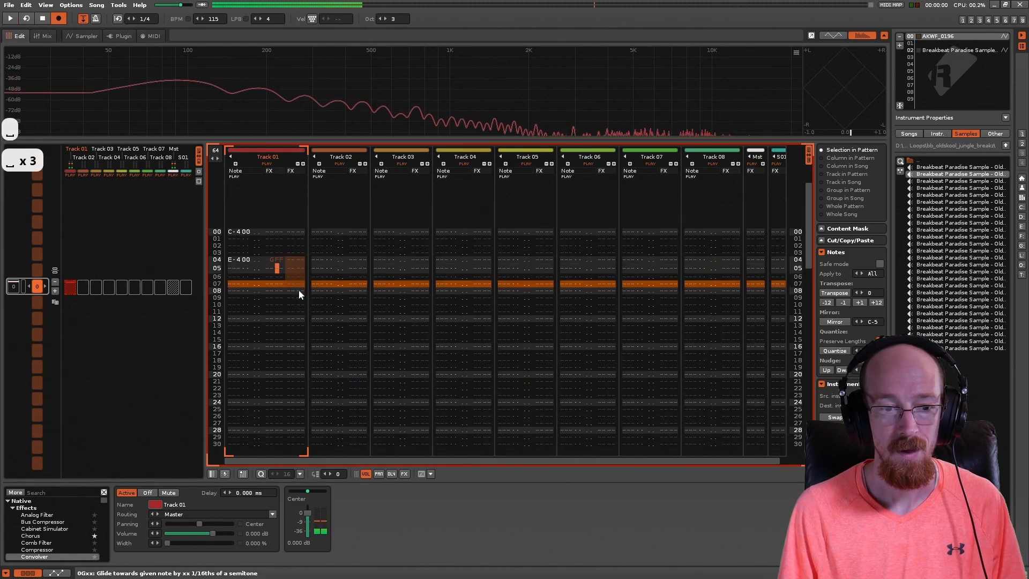
pyautogui.press('space')
# Step: Delete the glide command beside the E-4 note on line 04
pyautogui.press('Up')
pyautogui.press('Up')
pyautogui.press('Up')
pyautogui.press('Delete')
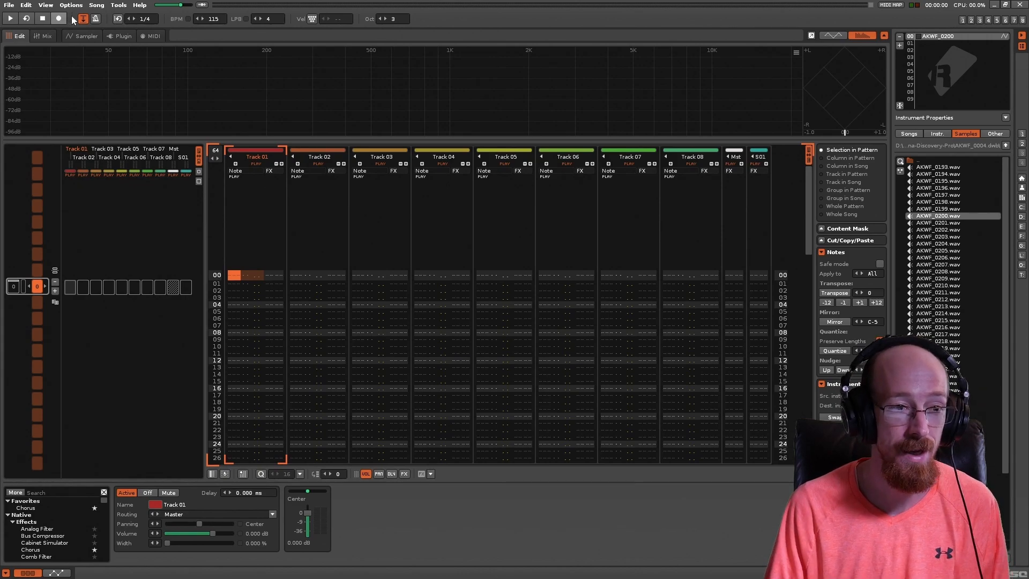
# Step: Audition the AKWF_0200 instrument in the Sampler and set its mono glide to G01
pyautogui.click(83, 36)
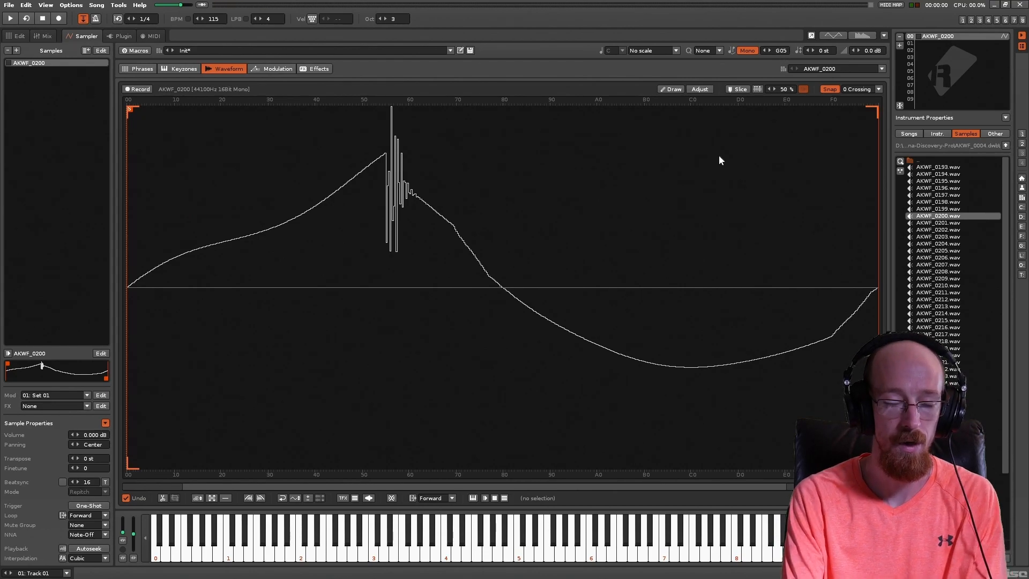
pyautogui.press('t')
pyautogui.press('z')
pyautogui.press('q')
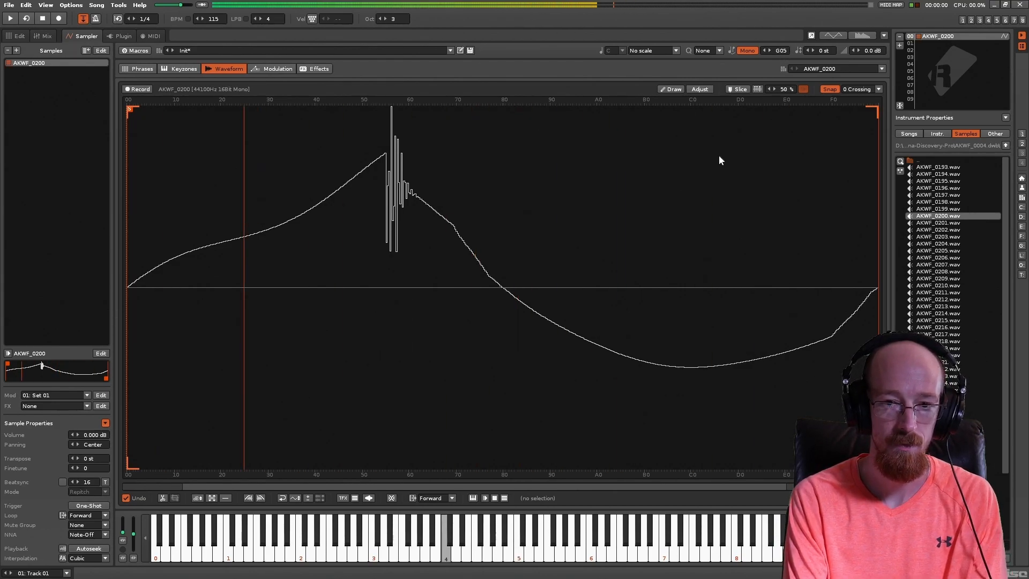
pyautogui.click(764, 51)
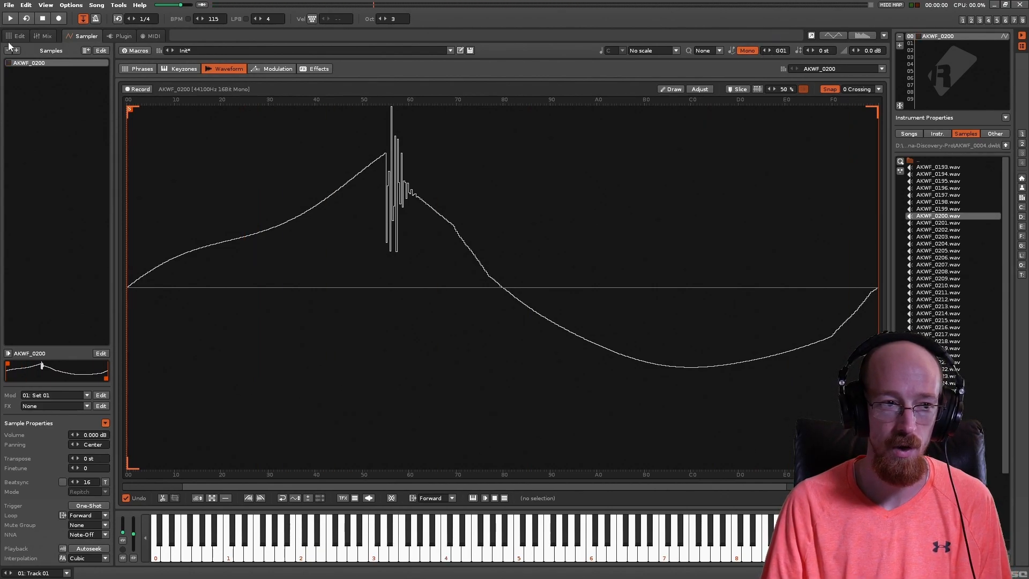
# Step: Enter C-4, F-4 and D-4 on lines 00, 02 and 04 of Track 01 in the pattern, and play it
pyautogui.click(15, 37)
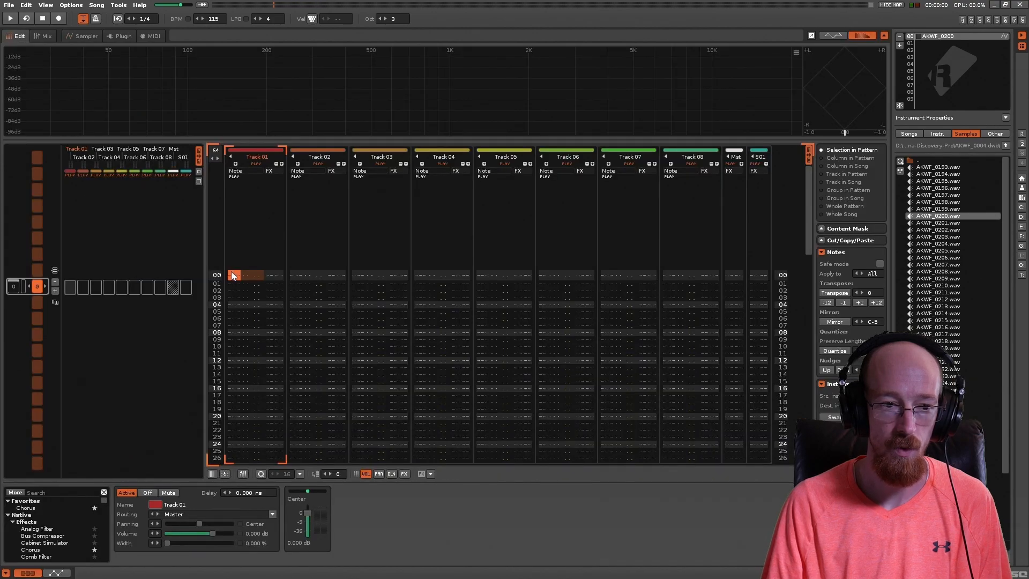
pyautogui.press('Escape')
pyautogui.press('q')
pyautogui.press('r')
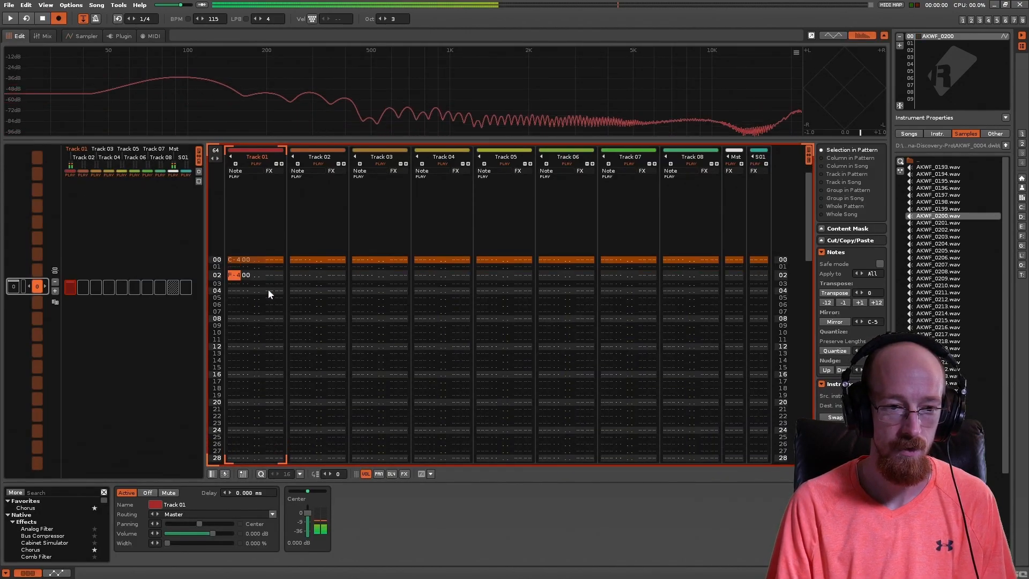
pyautogui.press('w')
pyautogui.press('space')
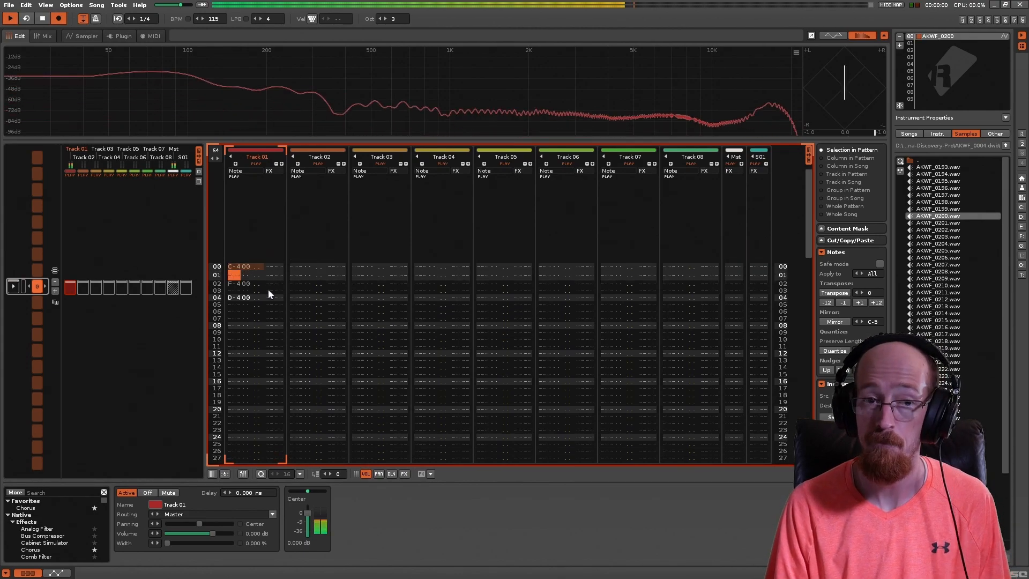
pyautogui.press('space')
# Step: Delete the F-4 note on line 02 of Track 01
pyautogui.press('Up')
pyautogui.press('Up')
pyautogui.press('Up')
pyautogui.press('Up')
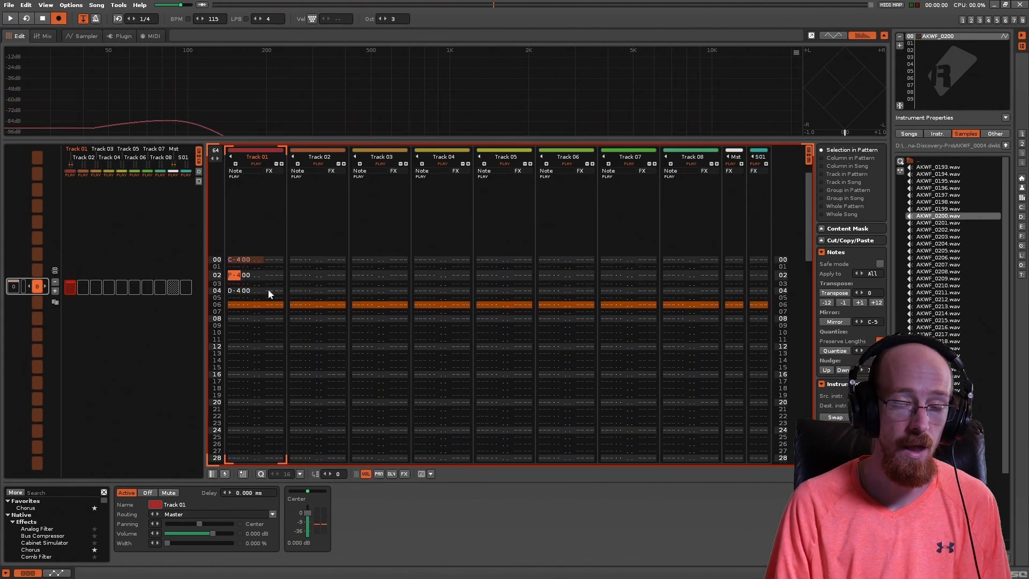
pyautogui.press('Left')
pyautogui.press('Down')
pyautogui.press('Down')
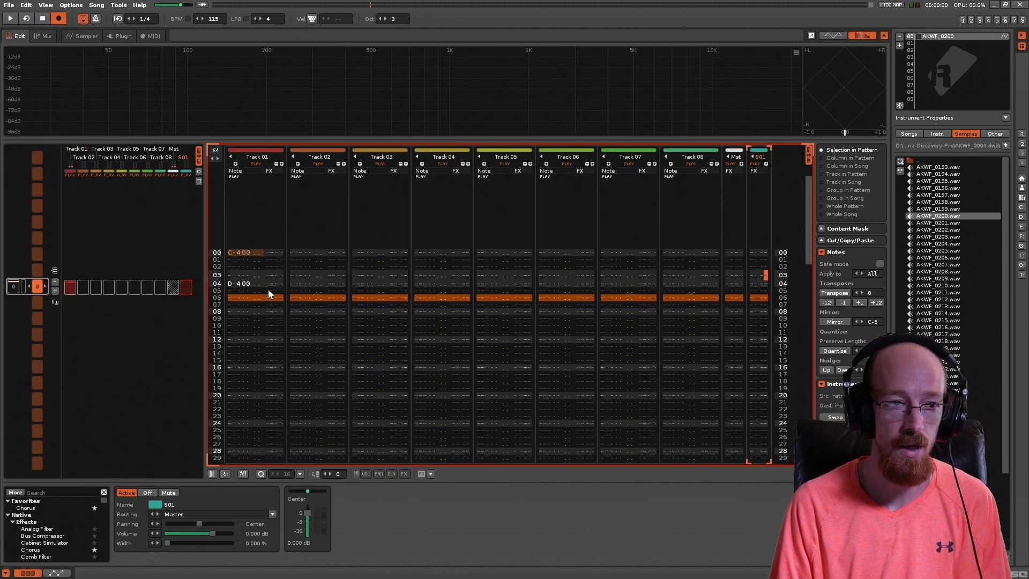
# Step: Clear the D-4 note on line 04 of Track 01, leaving only the C-4 note on line 00
pyautogui.press('Up')
pyautogui.press('Up')
pyautogui.press('Up')
pyautogui.press('Down')
pyautogui.press('Down')
pyautogui.press('Down')
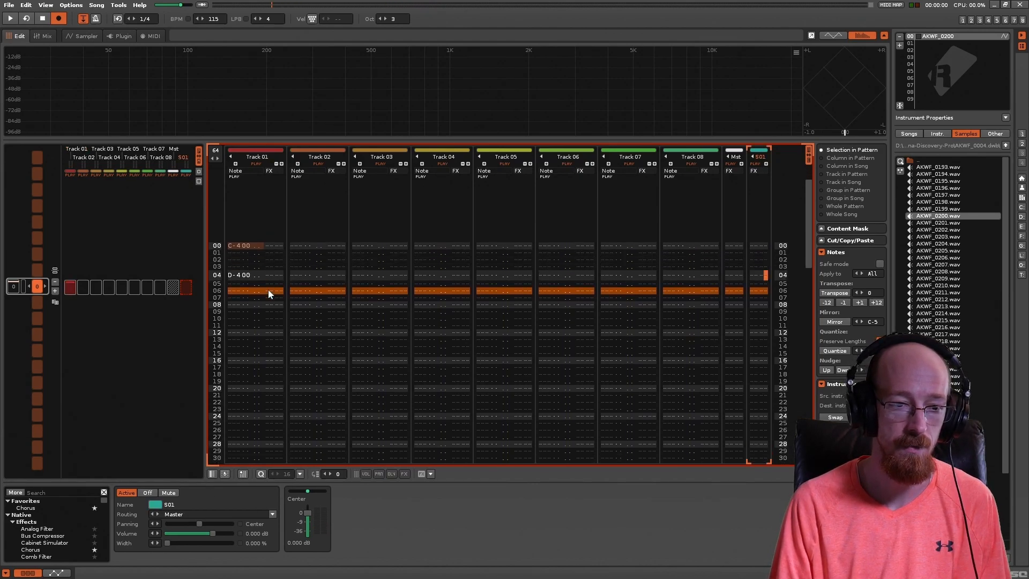
pyautogui.click(236, 283)
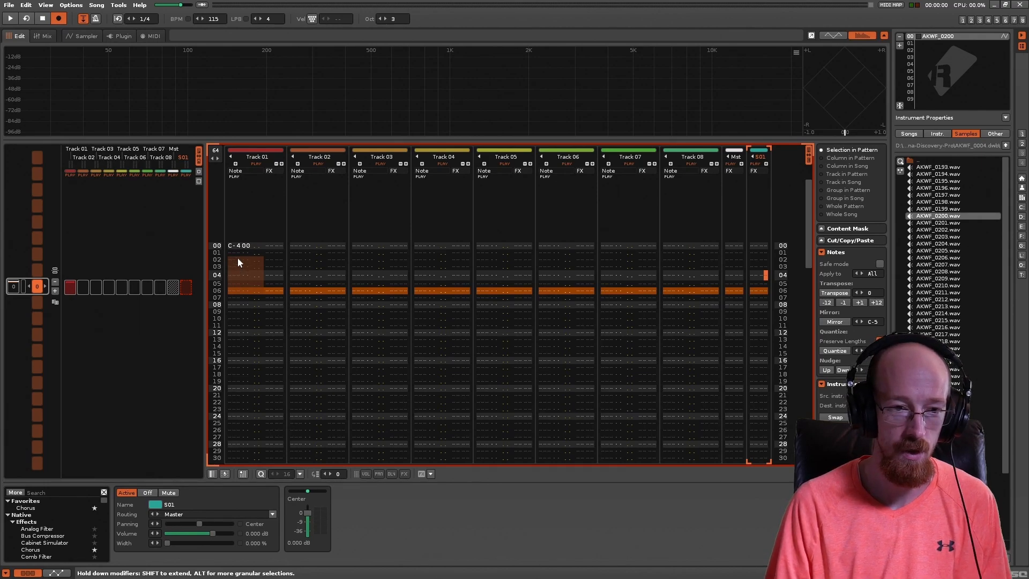
# Step: Clear the C-4 note on line 00 of Track 01, record a live melody into the track, and look over it
pyautogui.press('Up')
pyautogui.press('Up')
pyautogui.press('Up')
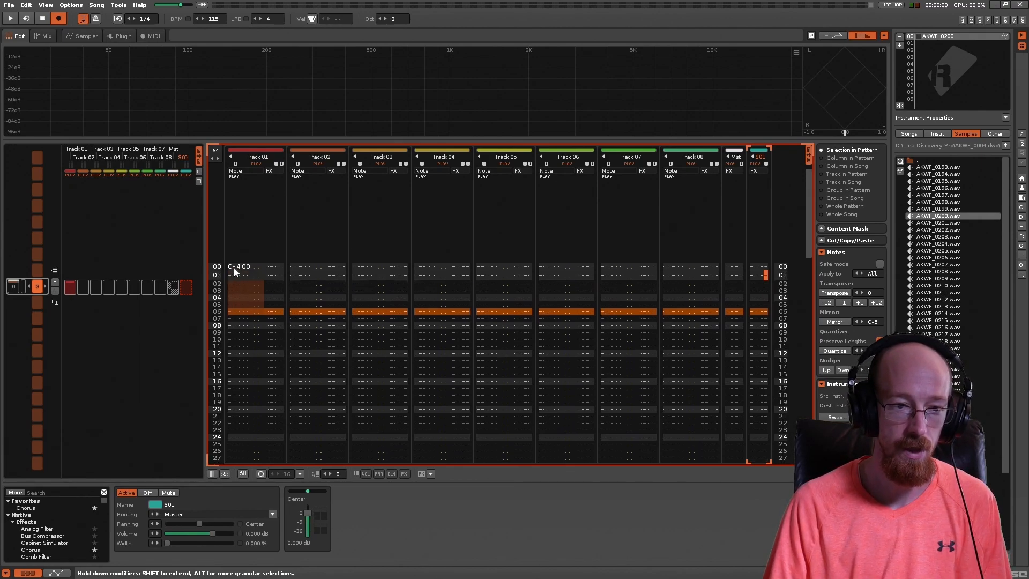
pyautogui.click(235, 268)
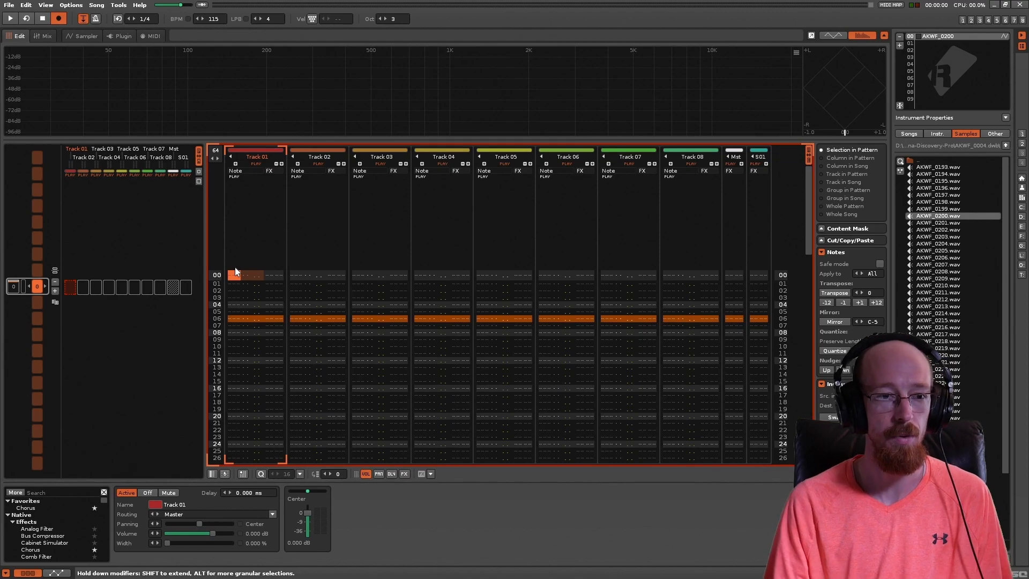
pyautogui.press('space')
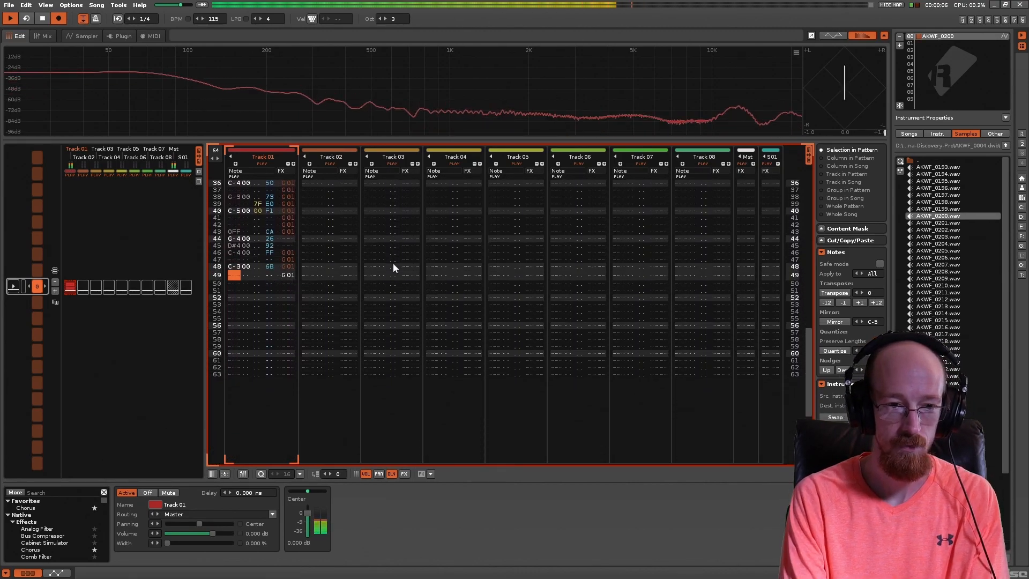
pyautogui.press('space')
pyautogui.click(260, 245)
pyautogui.scroll(10, 281, 287)
pyautogui.scroll(2, 291, 277)
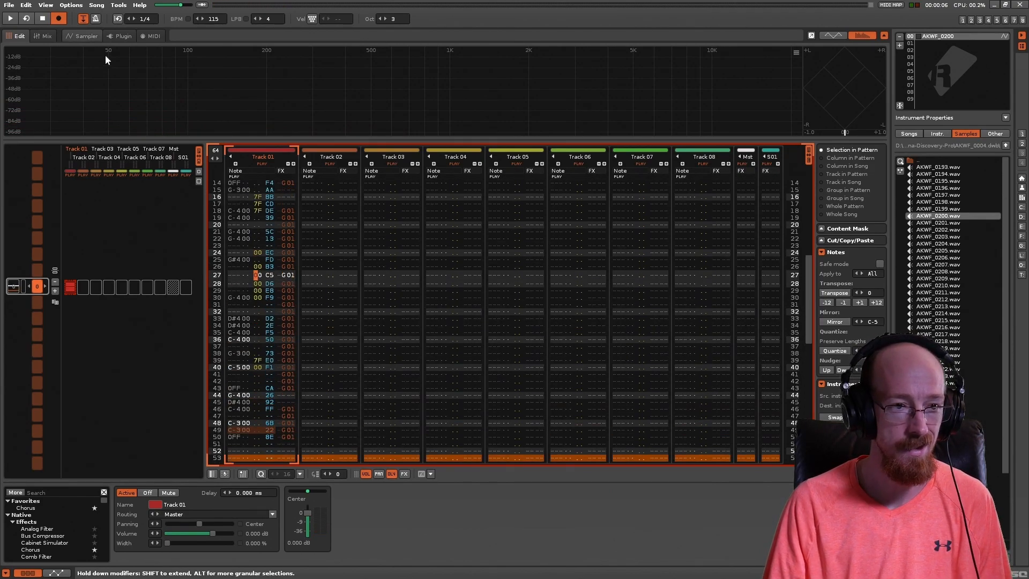
# Step: Set the instrument's mono glide to G03 in the Sampler and mute Track 01 in the pattern
pyautogui.click(83, 36)
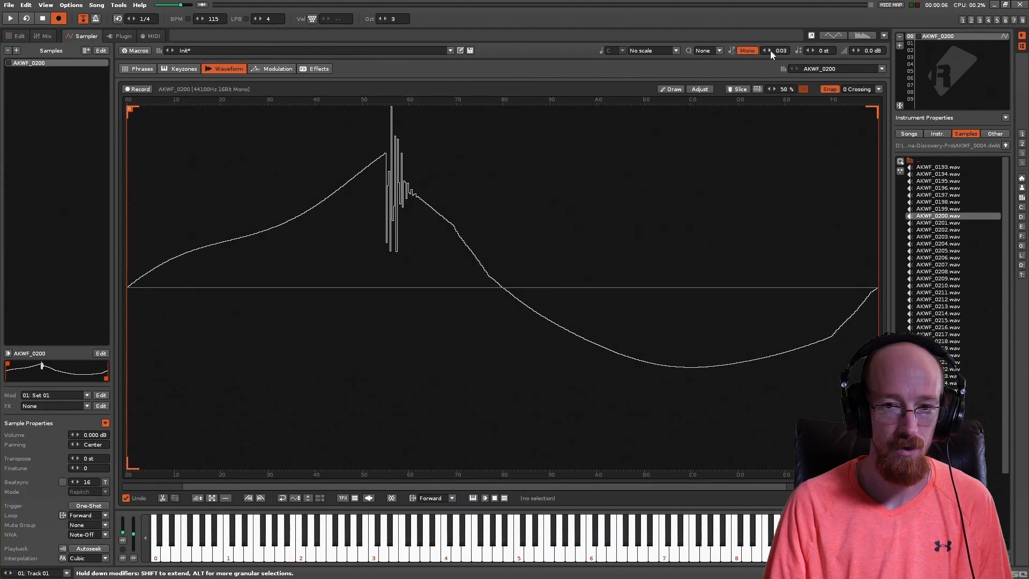
pyautogui.click(16, 36)
pyautogui.click(303, 166)
pyautogui.click(262, 164)
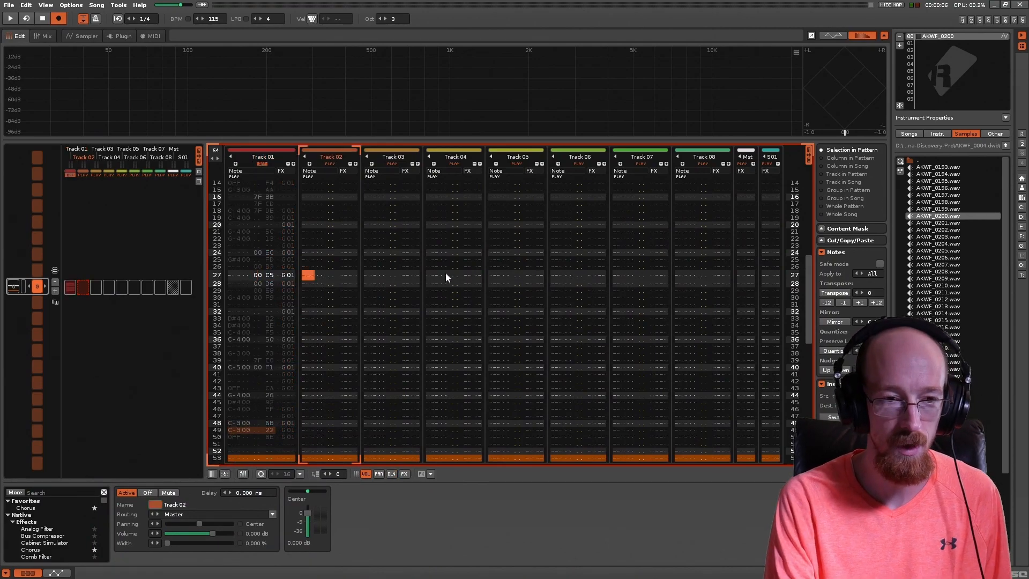
# Step: Record a live melody into Track 02 and review its notes against the instrument's glide setting
pyautogui.press('space')
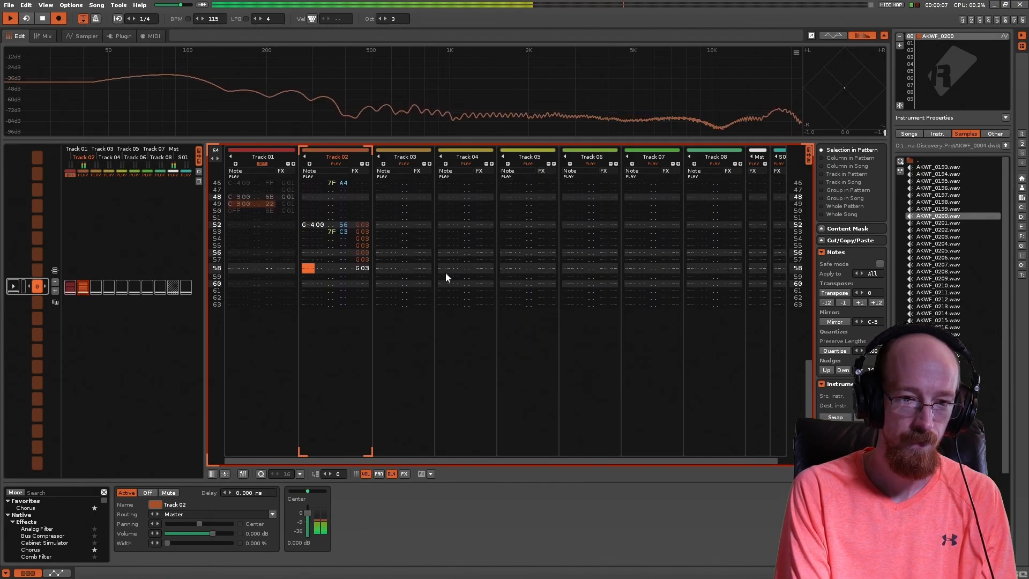
pyautogui.press('space')
pyautogui.scroll(12, 365, 259)
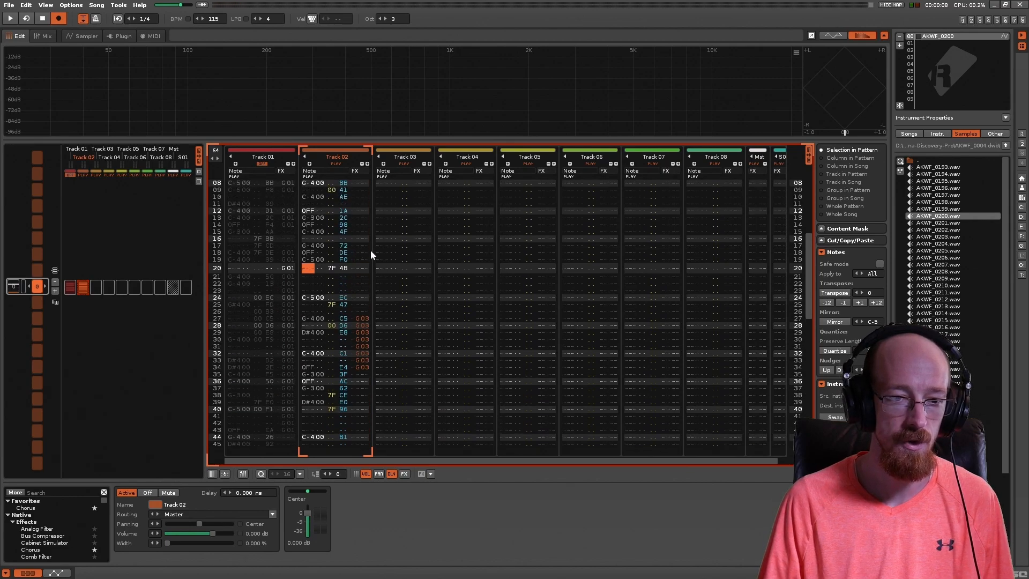
pyautogui.scroll(-2, 322, 278)
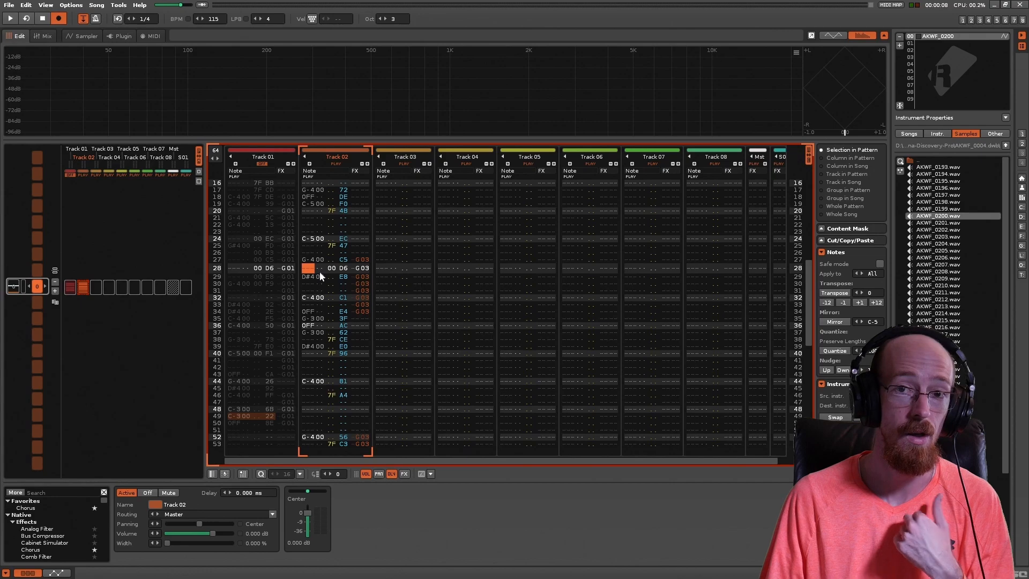
pyautogui.click(83, 36)
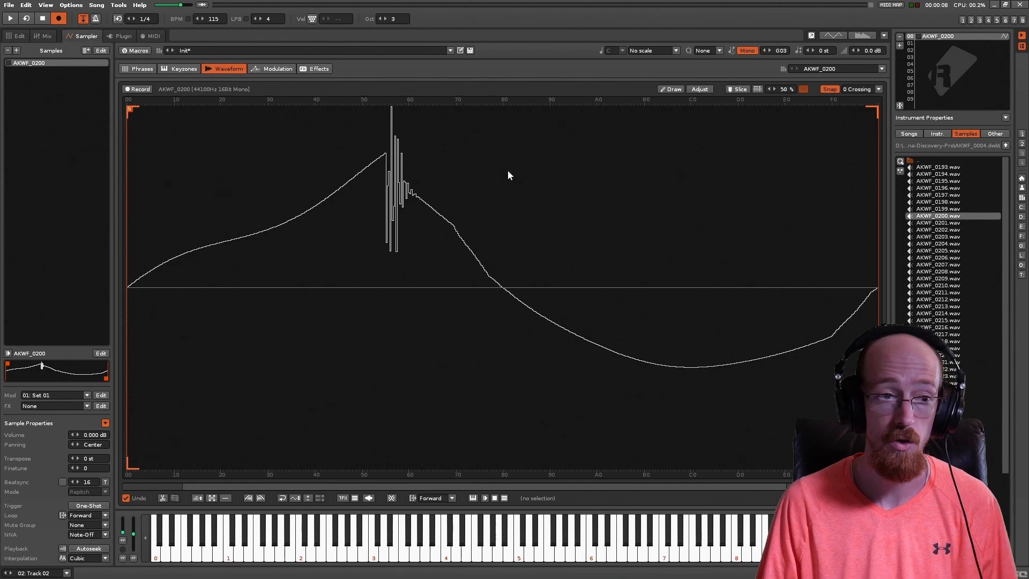
pyautogui.click(16, 36)
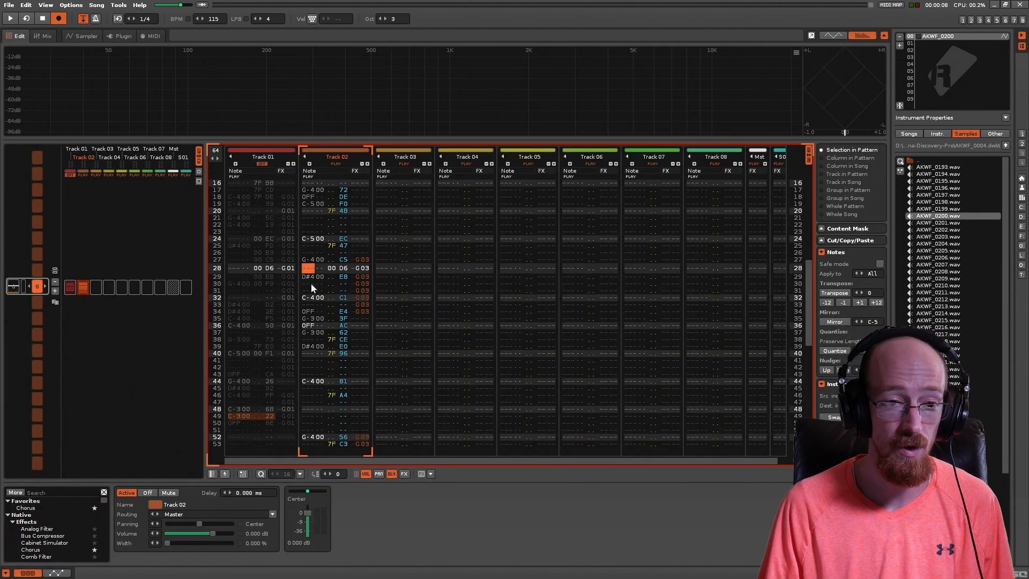
# Step: Mute Track 02 and enter F#3 on line 00 and D#3 on lines 03 and 04 of Track 03
pyautogui.click(335, 163)
pyautogui.scroll(6, 392, 206)
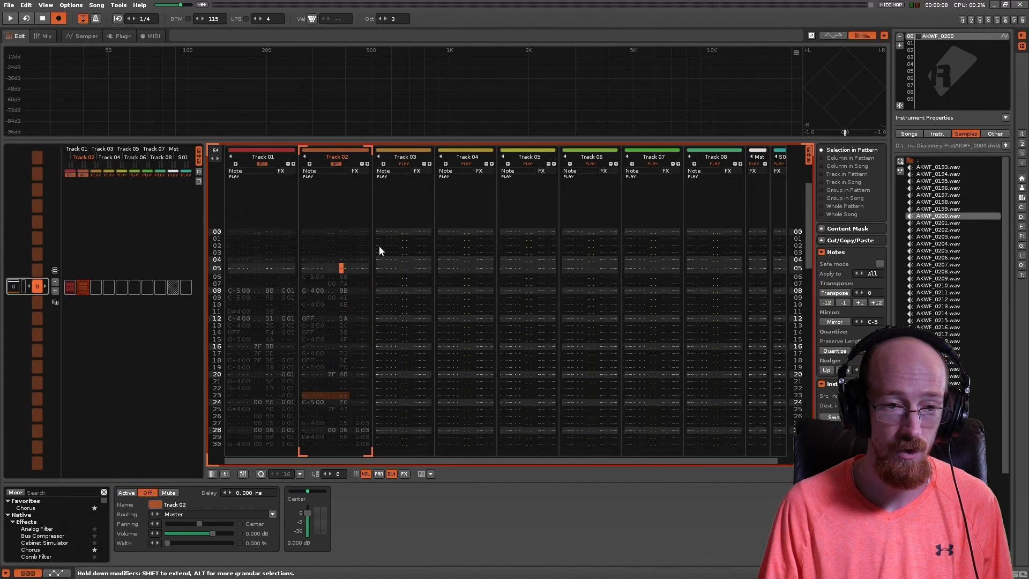
pyautogui.click(384, 234)
pyautogui.press('g')
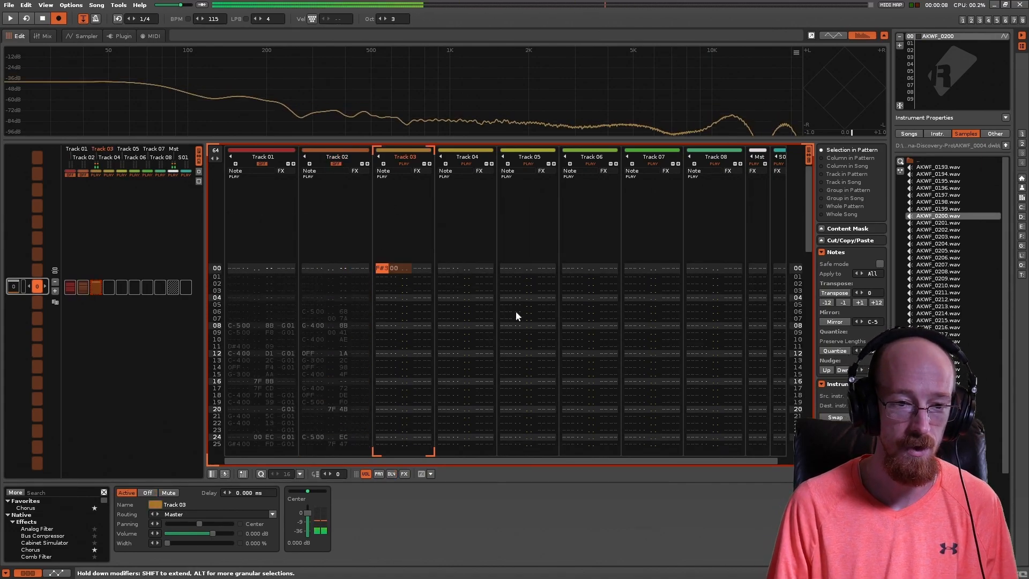
pyautogui.press('d')
pyautogui.press('Down')
pyautogui.press('d')
# Step: Enter the glide commands G1 on line 03 and G0 on line 04 in Track 03's volume column
pyautogui.press('Right')
pyautogui.press('Right')
pyautogui.press('Right')
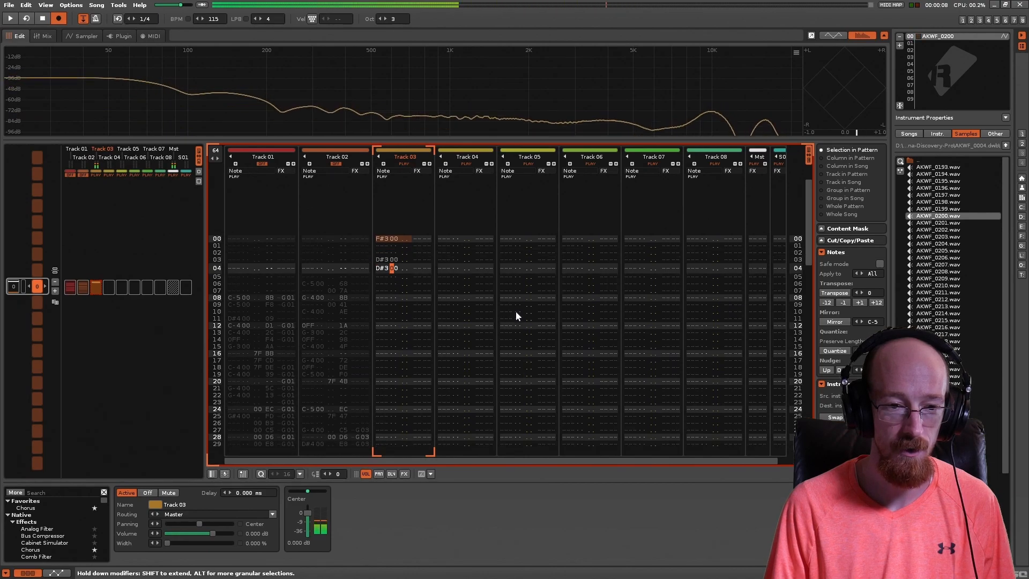
pyautogui.press('Up')
pyautogui.press('g')
pyautogui.press('Right')
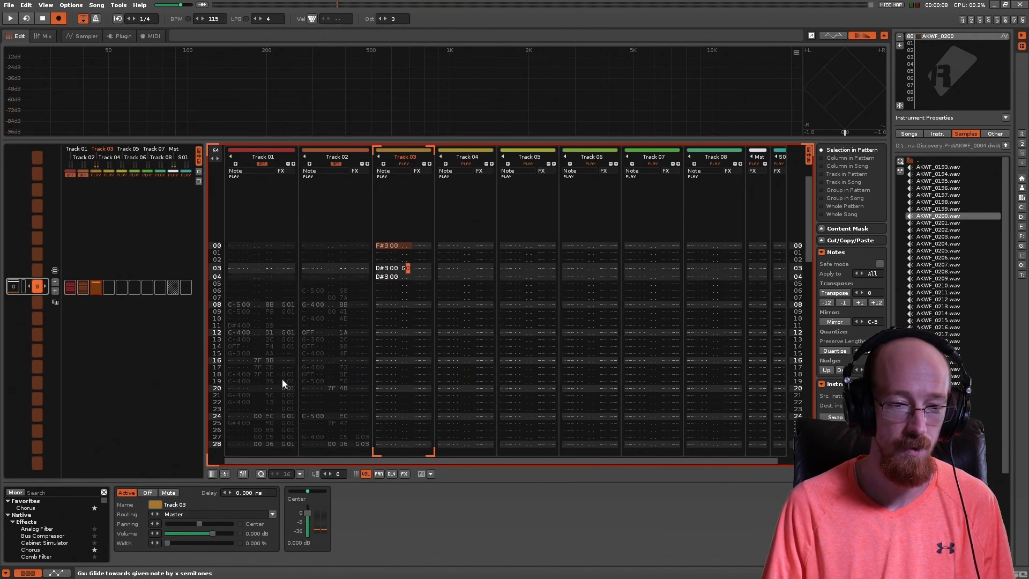
pyautogui.write('1g')
pyautogui.press('Right')
pyautogui.press('Up')
pyautogui.press('Down')
pyautogui.press('Up')
pyautogui.press('Down')
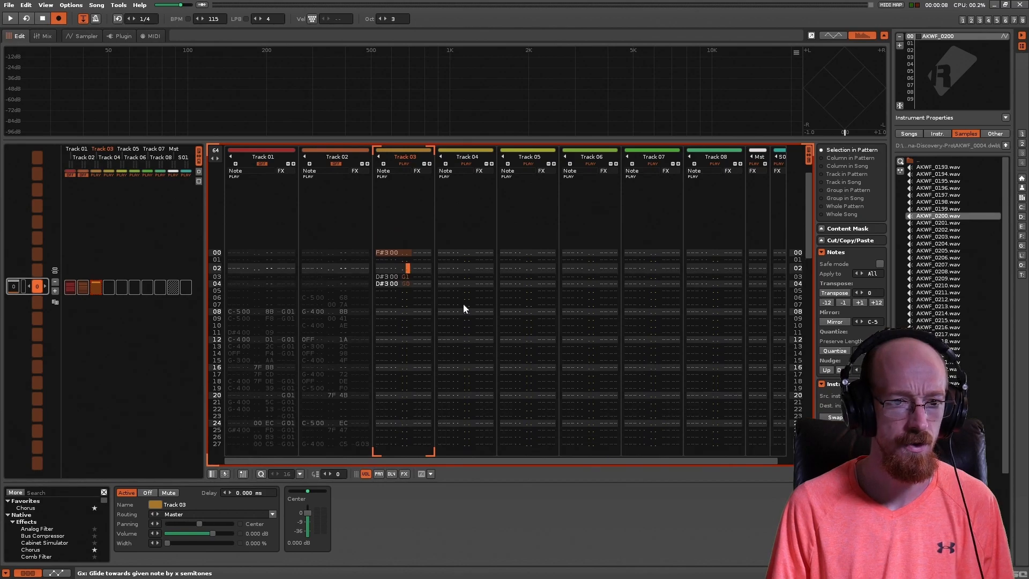
# Step: Delete the D#3 note on line 04 of Track 03, leaving its G0 command, and play the pattern
pyautogui.press('Left')
pyautogui.press('Left')
pyautogui.press('Left')
pyautogui.press('Left')
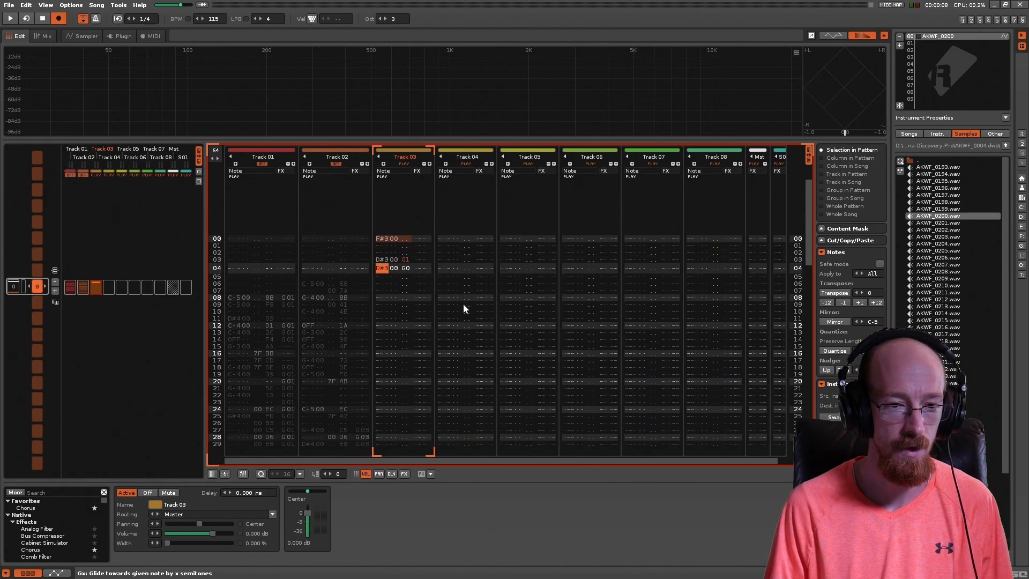
pyautogui.press('Delete')
pyautogui.press('Up')
pyautogui.press('Up')
pyautogui.press('Down')
pyautogui.press('Down')
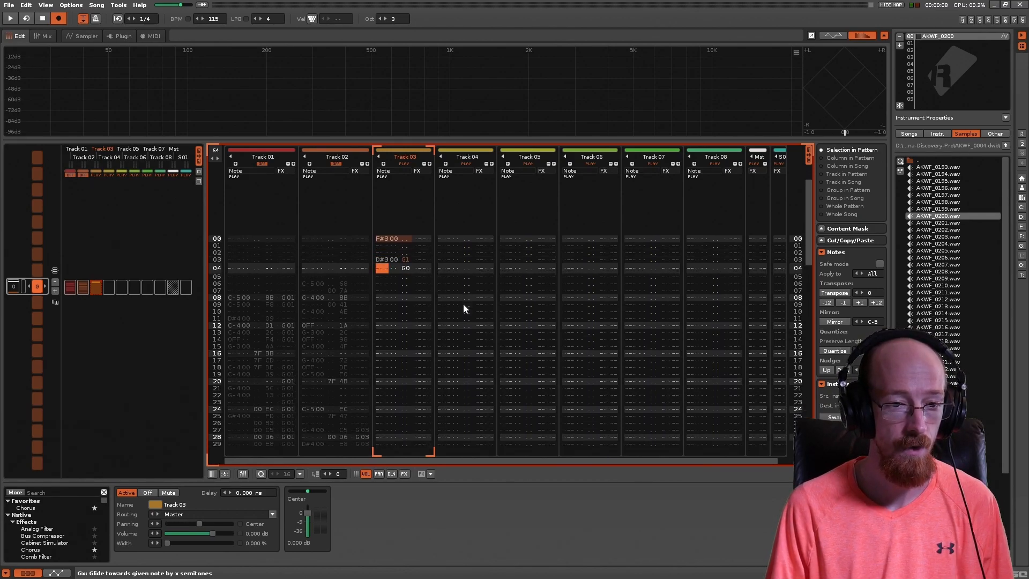
pyautogui.press('space')
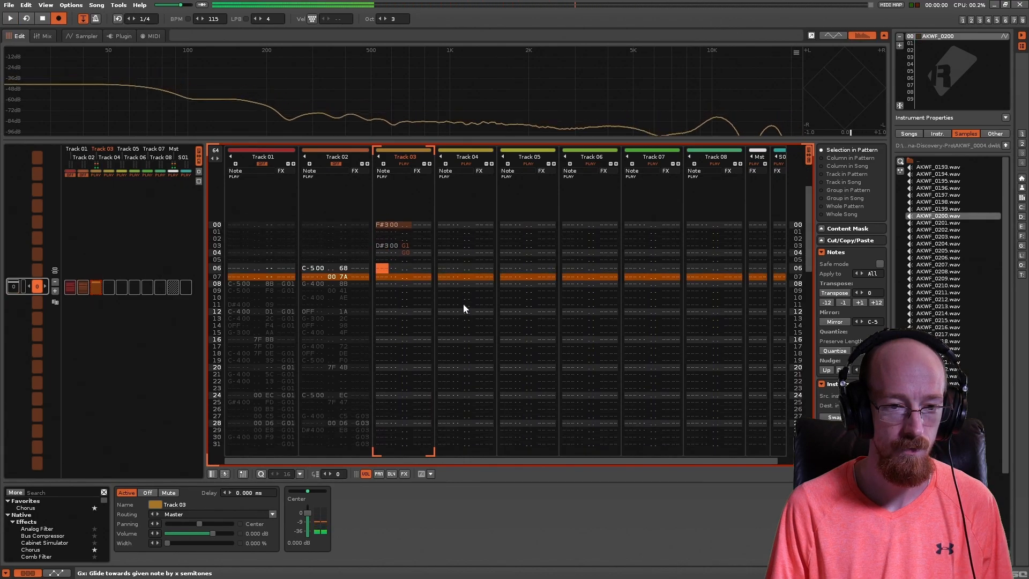
pyautogui.press('space')
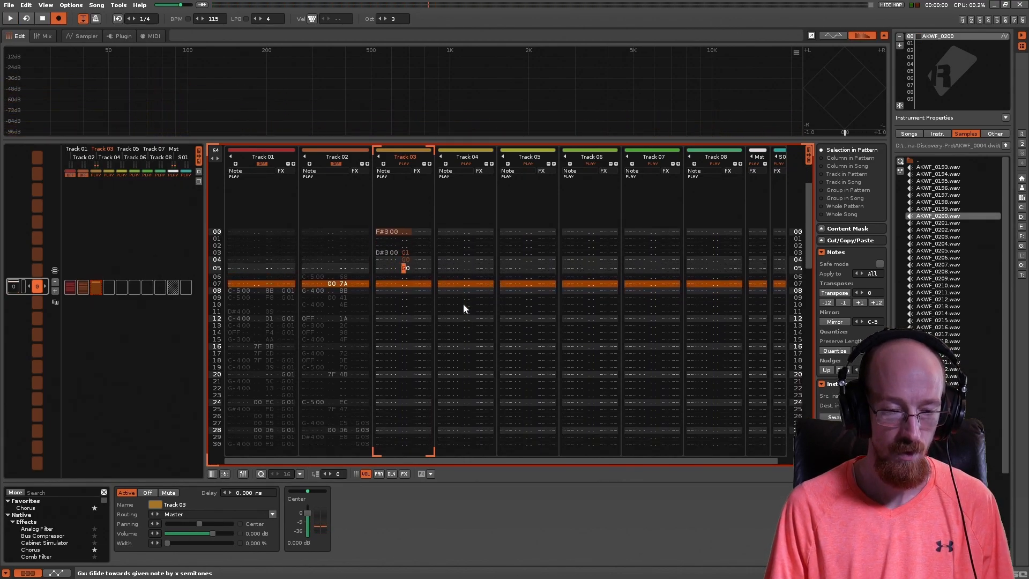
# Step: Enter G0 glide commands on lines 05, 06 and 07 in Track 03's volume column
pyautogui.write('g')
pyautogui.press('Down')
pyautogui.write('g')
pyautogui.press('Down')
pyautogui.write('g')
pyautogui.press('Down')
pyautogui.press('Up')
# Step: Play the pattern to audition the volume-column glide commands on Track 03
pyautogui.press('Up')
pyautogui.press('Up')
pyautogui.press('Up')
pyautogui.press('Up')
pyautogui.press('Up')
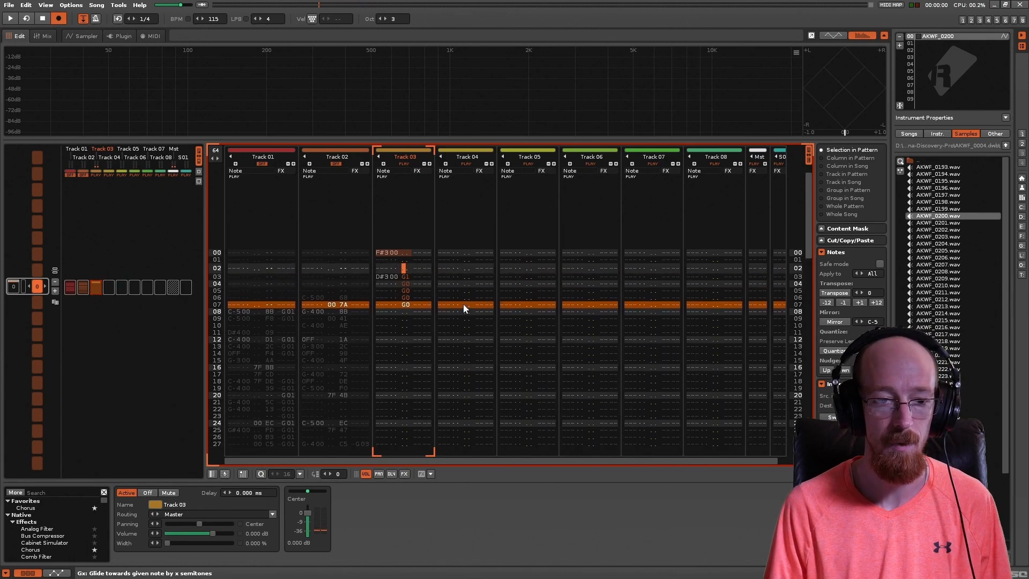
pyautogui.press('Down')
pyautogui.press('Down')
pyautogui.press('Down')
pyautogui.press('Up')
pyautogui.press('Up')
pyautogui.press('Up')
pyautogui.press('Down')
pyautogui.press('Down')
pyautogui.press('Down')
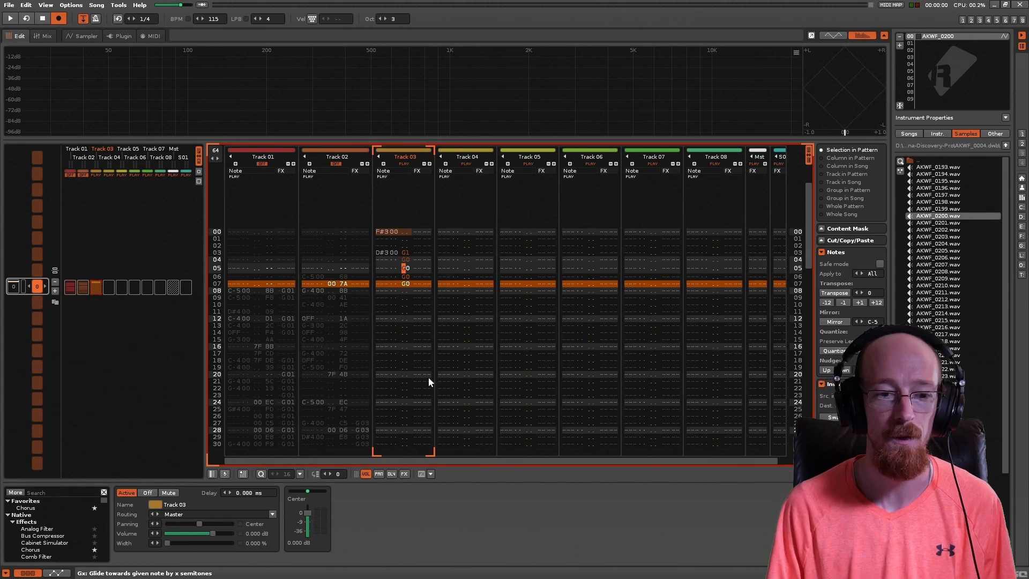
pyautogui.press('space')
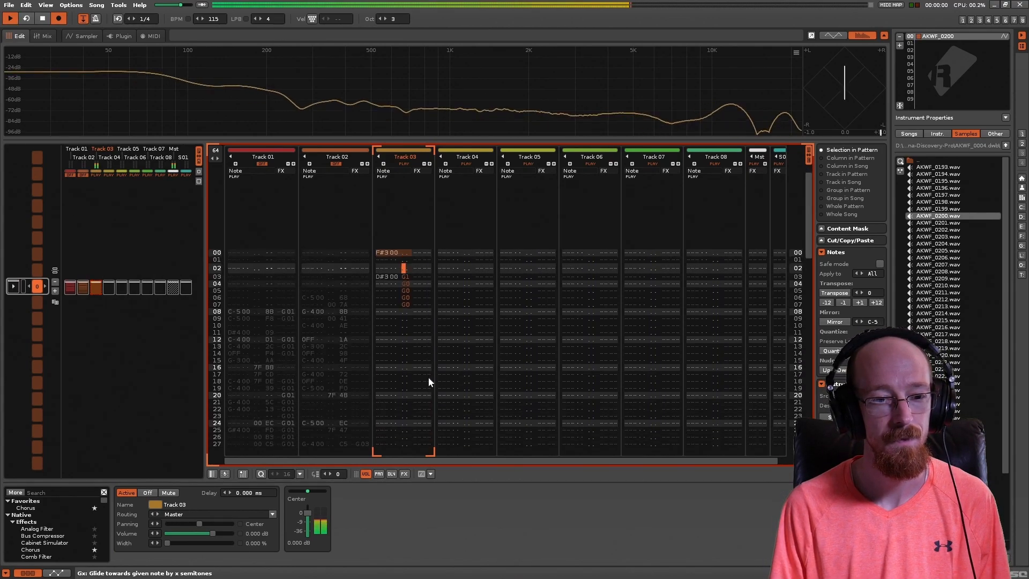
pyautogui.press('space')
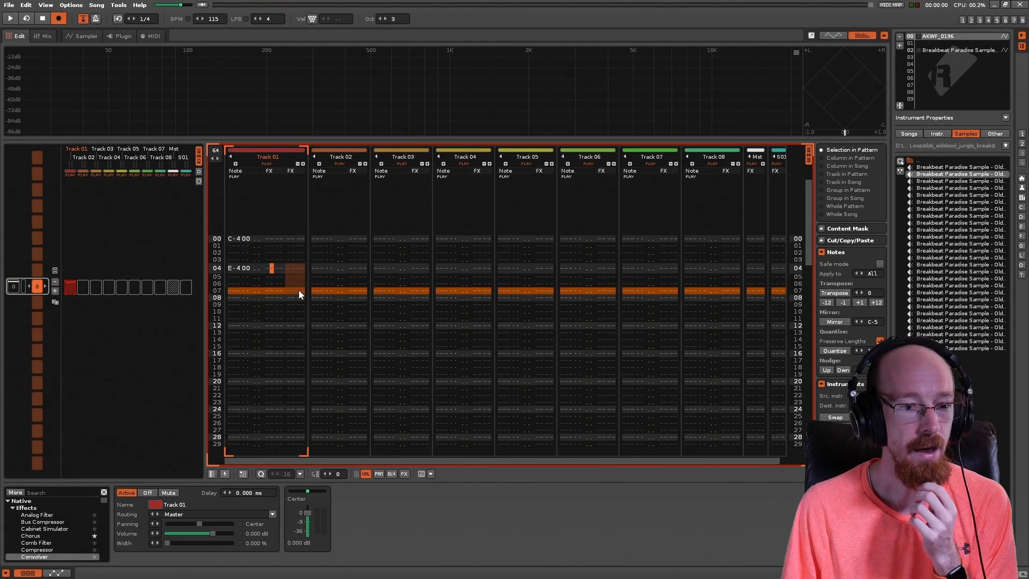
# Step: Enter a 0G00 glide command in the first effect column beside the E-4 note on line 04 of Track 01
pyautogui.press('Up')
pyautogui.press('Up')
pyautogui.press('Down')
pyautogui.press('Down')
pyautogui.press('Right')
pyautogui.press('Right')
pyautogui.press('Left')
pyautogui.press('Left')
pyautogui.press('g')
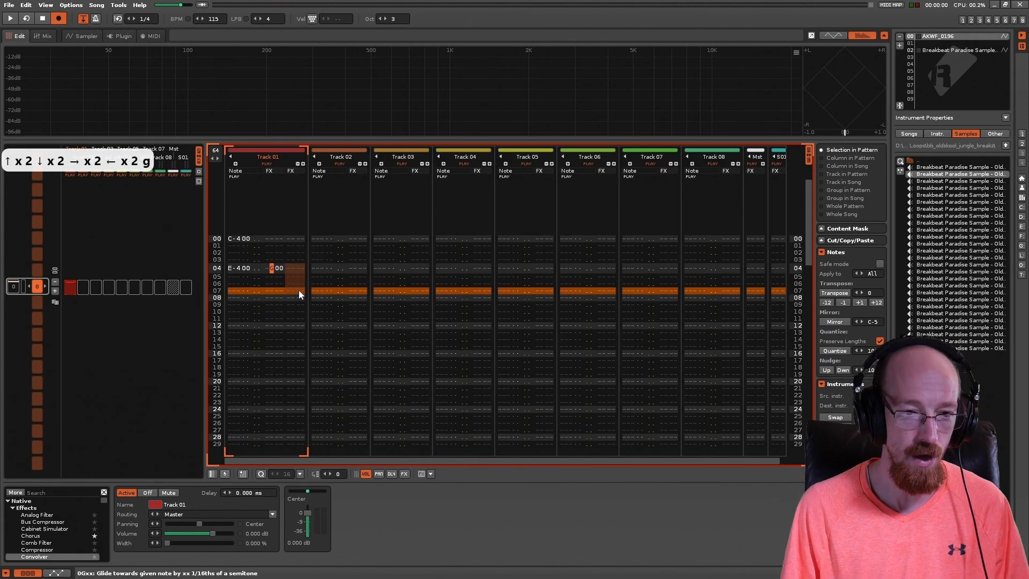
# Step: Enter a 0G00 glide command in the second effect column on line 04 of Track 01
pyautogui.press('Right')
pyautogui.press('Right')
pyautogui.press('Right')
pyautogui.press('g')
pyautogui.press('Right')
pyautogui.press('g')
pyautogui.press('Left')
pyautogui.press('Delete')
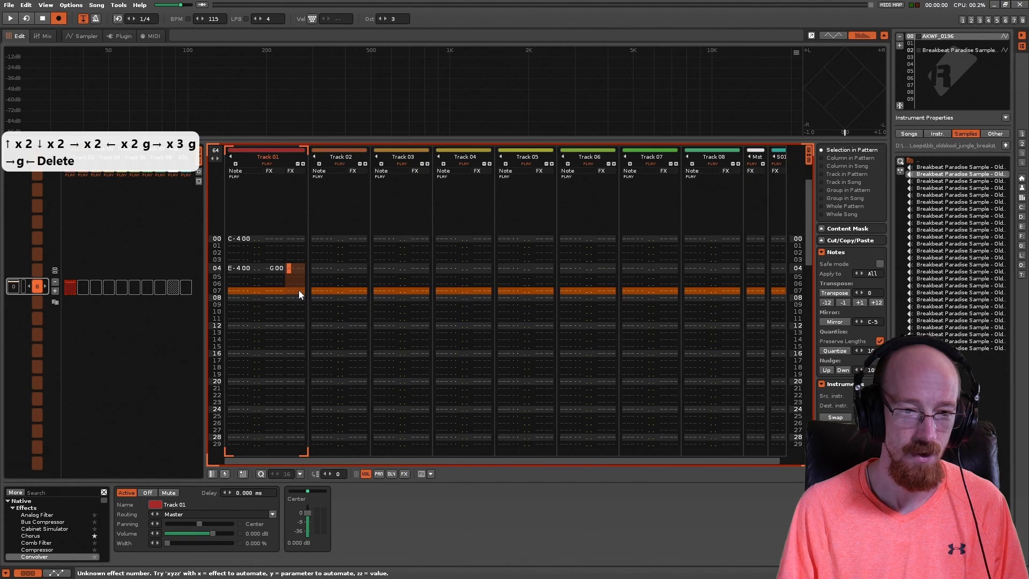
pyautogui.press('g')
pyautogui.press('Left')
pyautogui.press('Right')
pyautogui.press('Right')
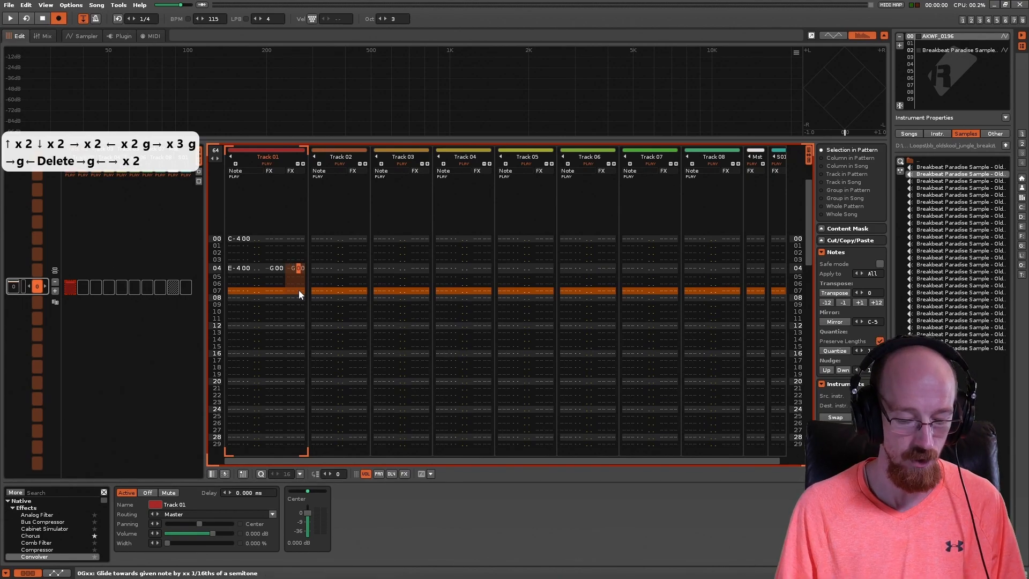
# Step: Set the first effect column's glide command on line 04 of Track 01 to 0G10
pyautogui.press('Left')
pyautogui.press('Left')
pyautogui.press('Right')
pyautogui.press('1')
pyautogui.press('Right')
pyautogui.press('Right')
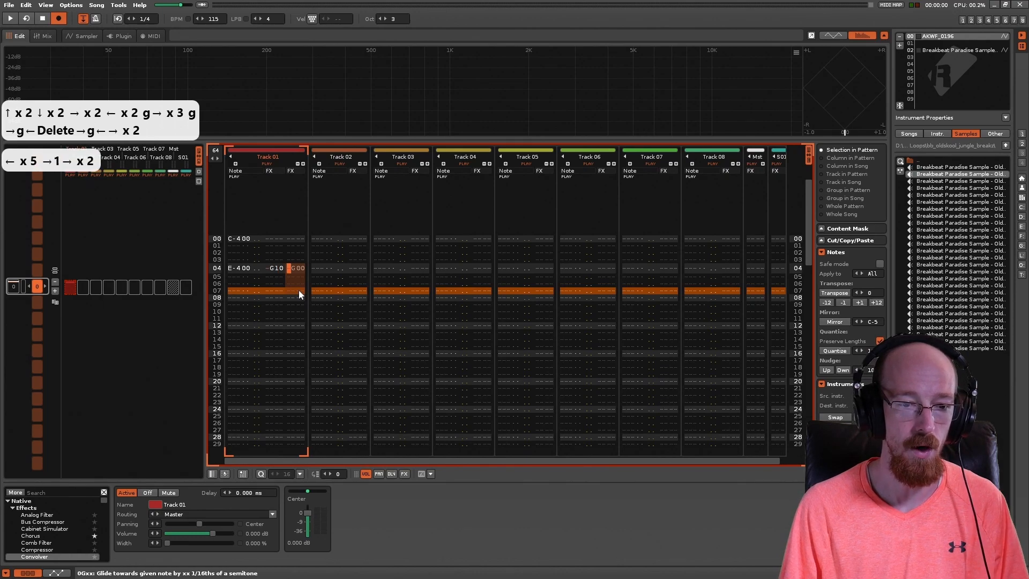
# Step: Set the second effect column's glide command on line 04 of Track 01 to 0GF0
pyautogui.press('f')
pyautogui.press('Left')
pyautogui.press('Right')
pyautogui.press('Left')
pyautogui.press('Right')
pyautogui.press('Left')
pyautogui.press('Right')
pyautogui.press('Left')
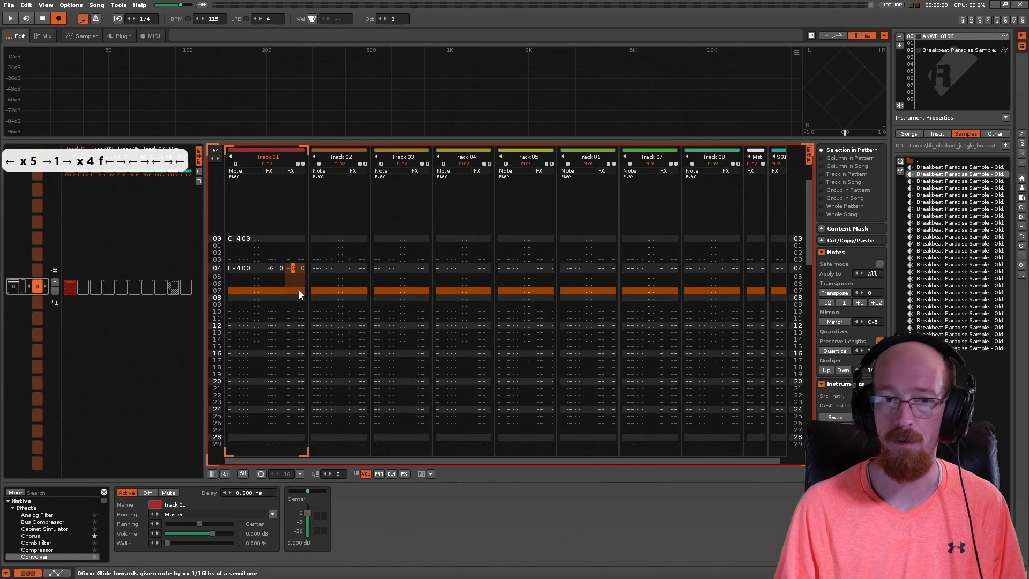
# Step: Play the pattern twice to hear the 0G10 and 0GF0 glide commands together on Track 01
pyautogui.press('Left')
pyautogui.press('Left')
pyautogui.press('Left')
pyautogui.press('Left')
pyautogui.press('space')
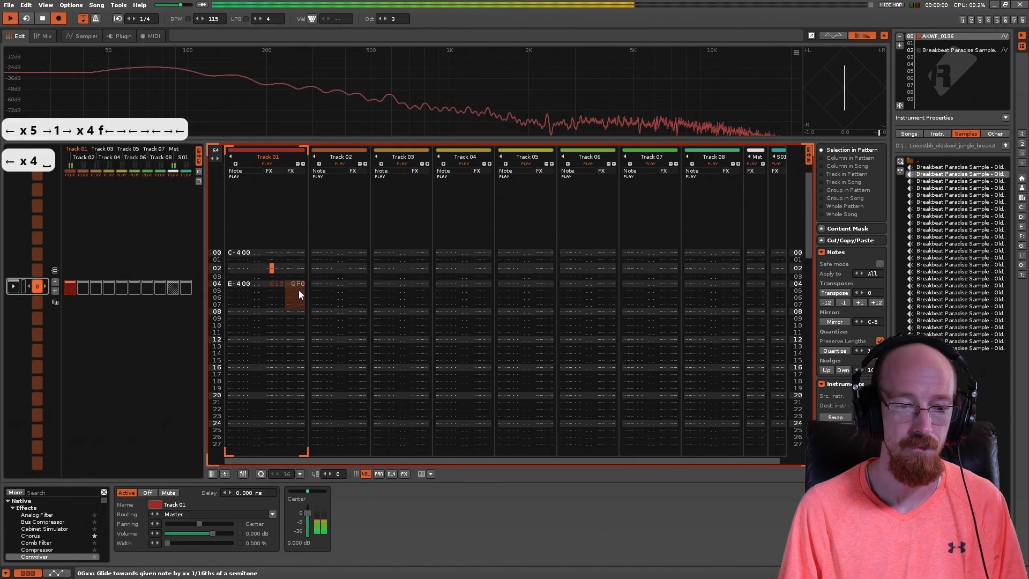
pyautogui.press('space')
pyautogui.press('space')
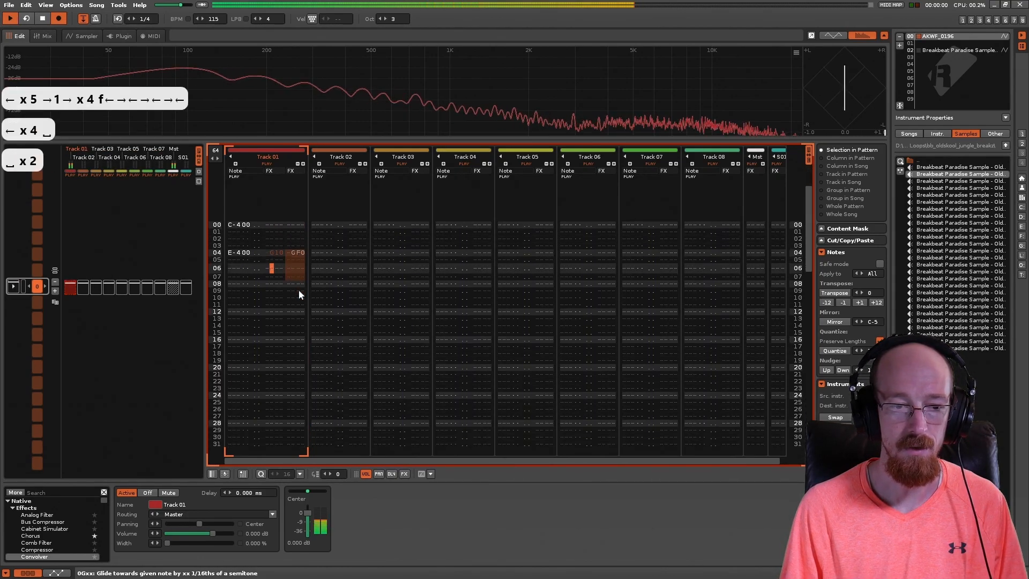
pyautogui.press('space')
# Step: Clear the 0GF0 command from the second effect column on line 04 of Track 01, and play the pattern
pyautogui.press('Up')
pyautogui.press('Up')
pyautogui.press('Right')
pyautogui.press('Right')
pyautogui.press('Right')
pyautogui.press('Right')
pyautogui.press('Right')
pyautogui.press('Delete')
pyautogui.press('Left')
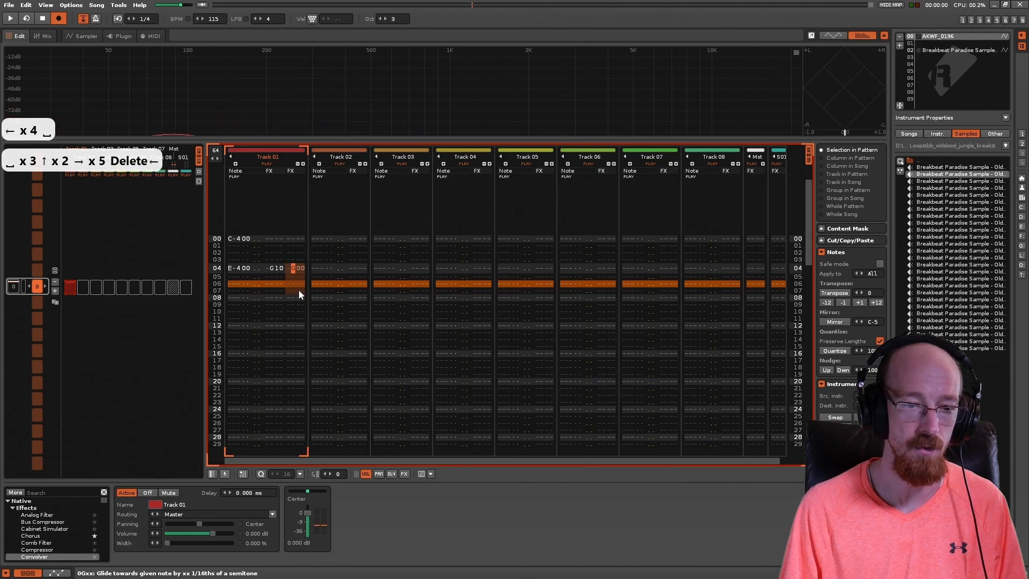
pyautogui.press('Delete')
pyautogui.press('space')
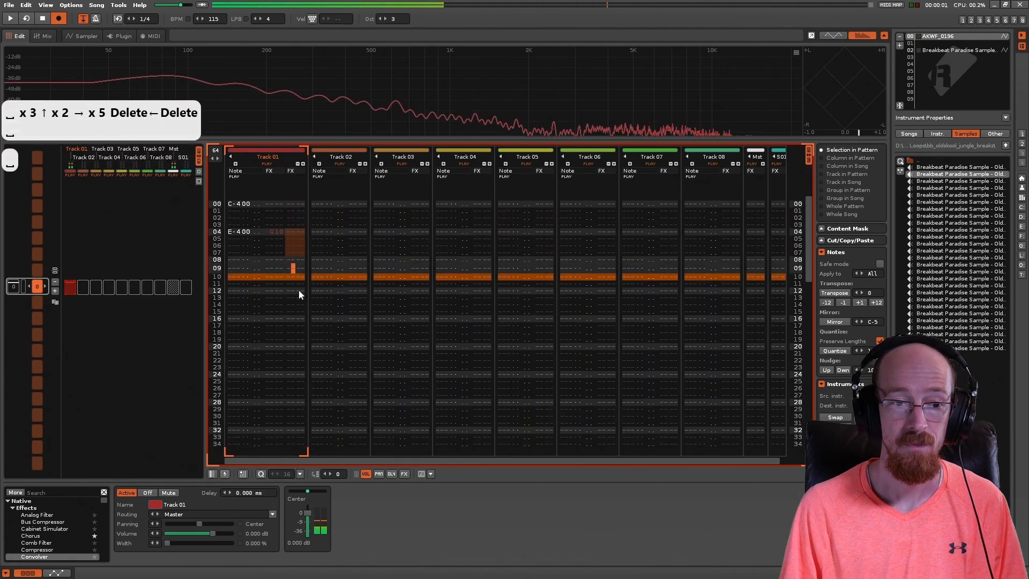
# Step: Clear the 0G10 command from the first effect column on line 04 of Track 01
pyautogui.press('Up')
pyautogui.press('Up')
pyautogui.press('Up')
pyautogui.press('Left')
pyautogui.press('Left')
pyautogui.press('Up')
pyautogui.press('Up')
pyautogui.press('Up')
pyautogui.press('Left')
pyautogui.press('Left')
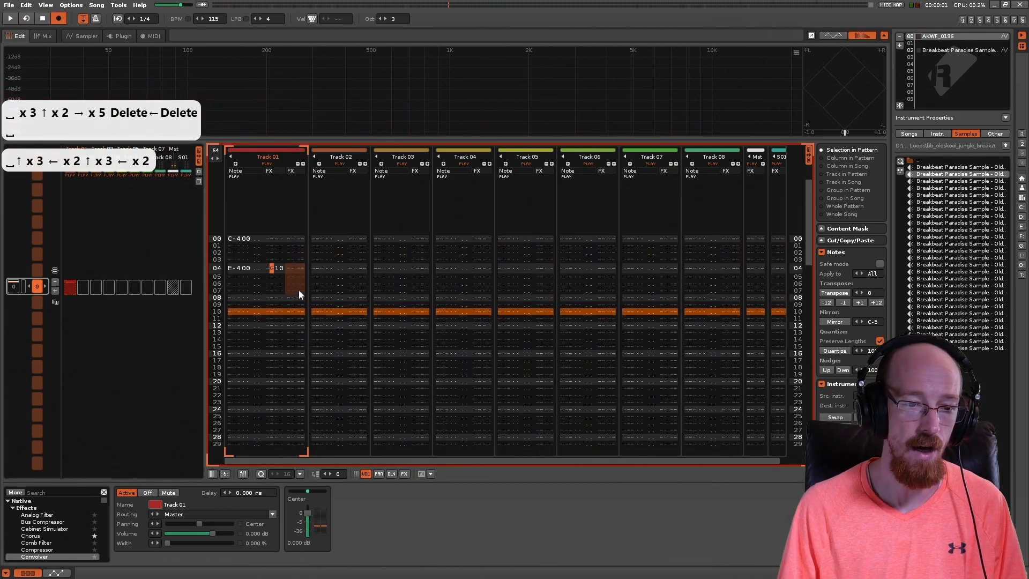
pyautogui.press('Delete')
pyautogui.press('Right')
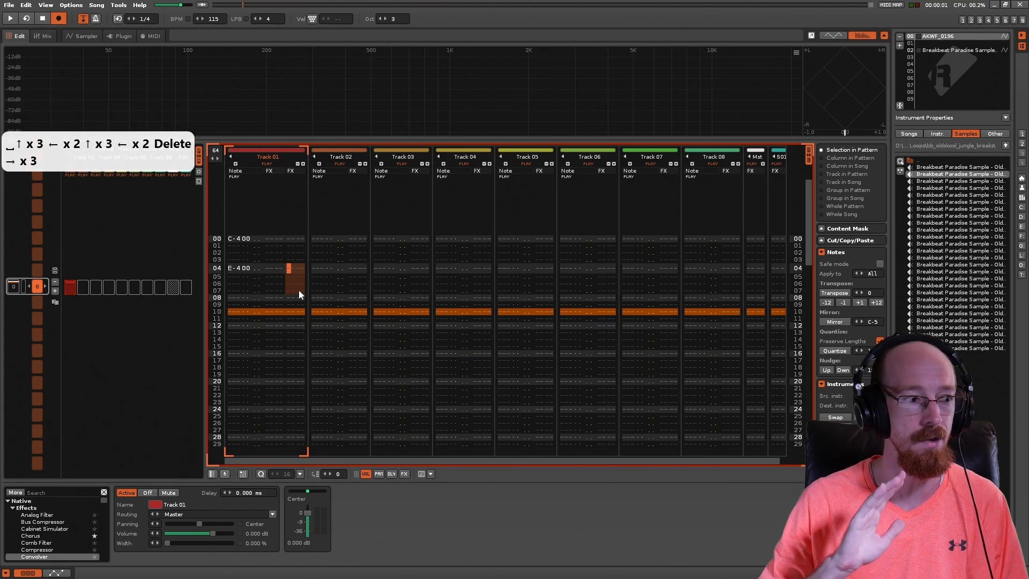
# Step: Delete the E-4 note on line 04 of Track 01
pyautogui.press('Left')
pyautogui.press('Left')
pyautogui.press('Left')
pyautogui.press('Left')
pyautogui.press('Left')
pyautogui.press('Left')
pyautogui.press('Left')
pyautogui.press('Left')
pyautogui.press('Left')
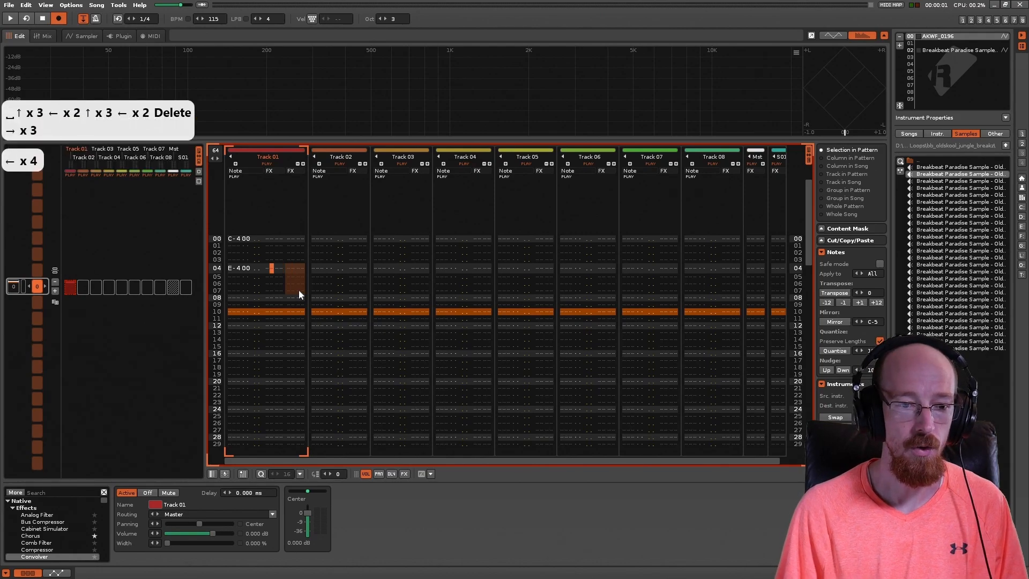
pyautogui.press('Delete')
# Step: Add a second note column to Track 01 and enter a C-4 note in it on line 00
pyautogui.press('Right')
pyautogui.press('Right')
pyautogui.press('Right')
pyautogui.press('Right')
pyautogui.press('Right')
pyautogui.press('Up')
pyautogui.press('Up')
pyautogui.press('Up')
pyautogui.press('Up')
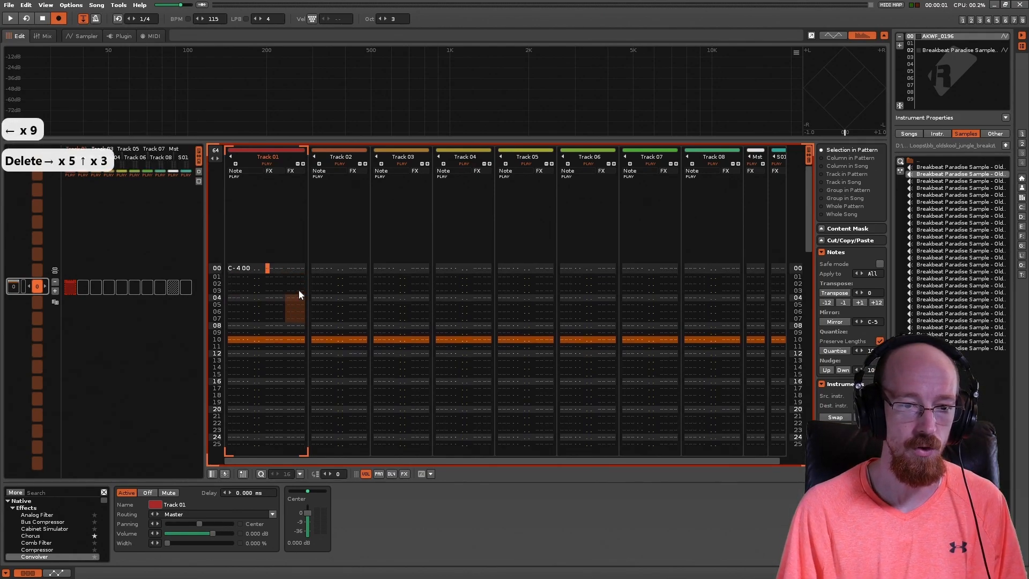
pyautogui.press('Left')
pyautogui.press('Left')
pyautogui.press('Left')
pyautogui.press('Left')
pyautogui.hotkey('ctrl', 'shift', 'Right')
pyautogui.press('Right')
pyautogui.press('Right')
pyautogui.press('Right')
pyautogui.press('Right')
pyautogui.press('q')
# Step: On line 04 of Track 01, enter F-4 in the second note column and B-4 in the first
pyautogui.press('Down')
pyautogui.press('Down')
pyautogui.press('Down')
pyautogui.press('Down')
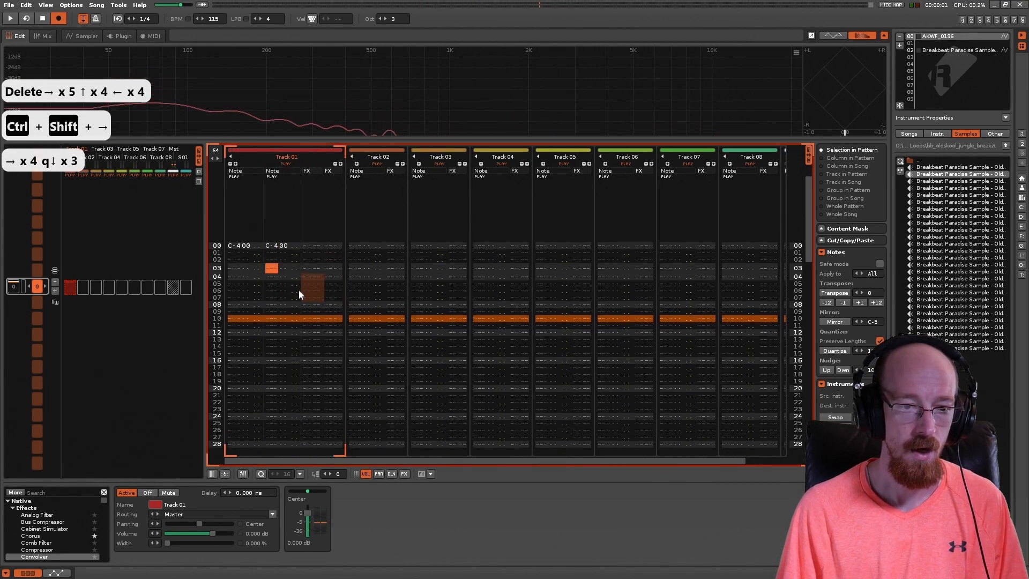
pyautogui.press('f')
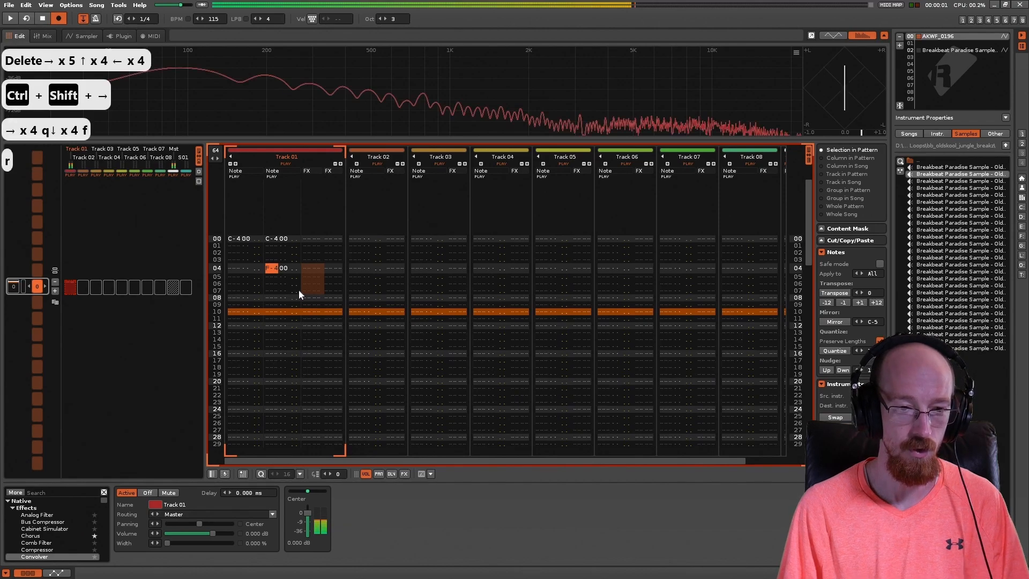
pyautogui.press('r')
pyautogui.press('Left')
pyautogui.press('Left')
pyautogui.press('Left')
pyautogui.press('Left')
pyautogui.press('Left')
pyautogui.press('u')
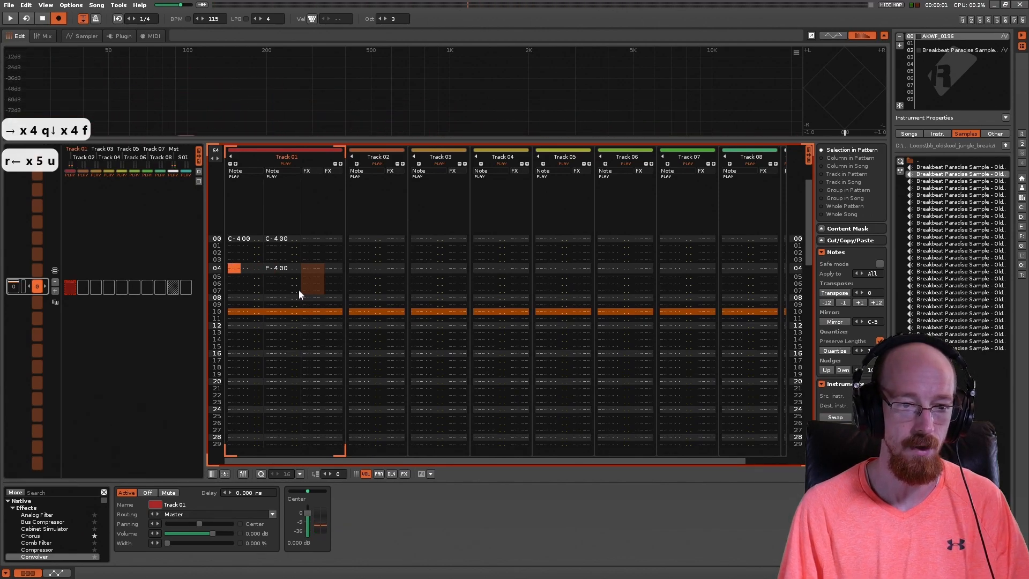
# Step: Enter the glide command 0G10 in the first effect column on line 04 of Track 01
pyautogui.press('Right')
pyautogui.press('Right')
pyautogui.press('Right')
pyautogui.press('Right')
pyautogui.press('Right')
pyautogui.press('Right')
pyautogui.press('Right')
pyautogui.press('Right')
pyautogui.press('Right')
pyautogui.press('Right')
pyautogui.press('Right')
pyautogui.press('Right')
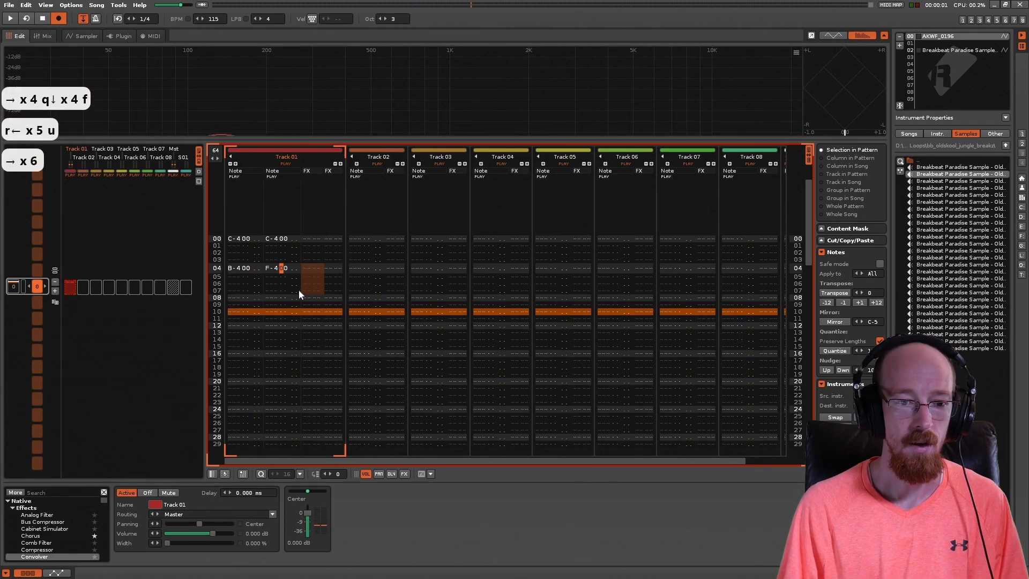
pyautogui.press('Right')
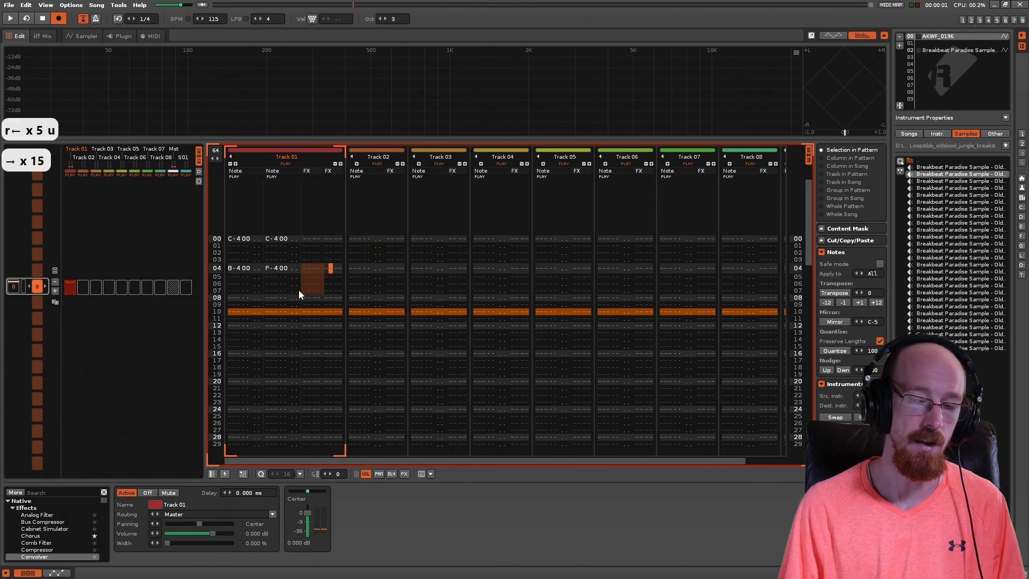
pyautogui.press('Left')
pyautogui.press('Left')
pyautogui.press('Left')
pyautogui.press('Left')
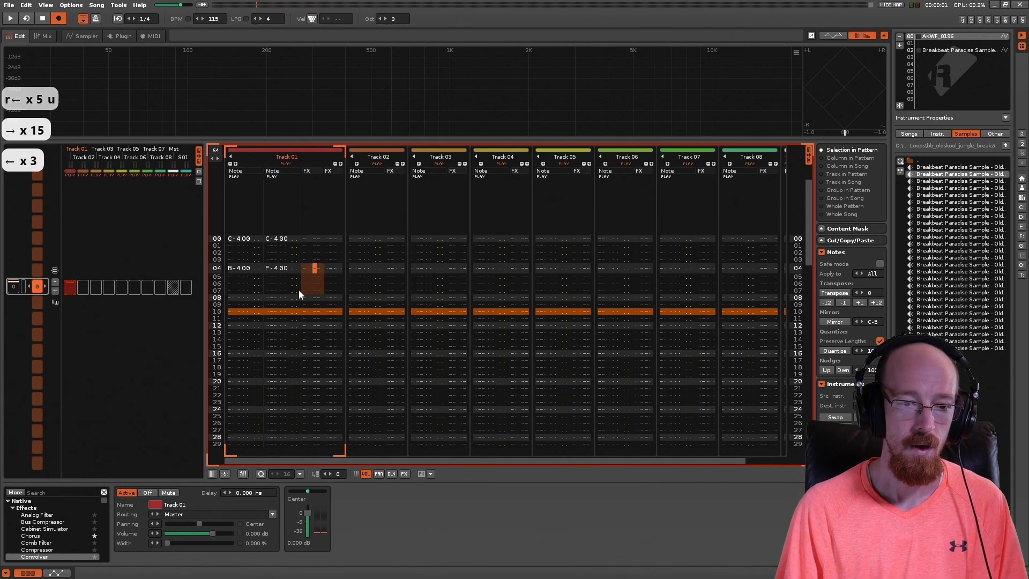
pyautogui.write('g')
pyautogui.press('Right')
pyautogui.press('Right')
pyautogui.press('Left')
pyautogui.write('1')
# Step: Play the pattern twice from line 00 to hear the 0G10 glide applied to both note columns of Track 01
pyautogui.press('Left')
pyautogui.press('Left')
pyautogui.press('Left')
pyautogui.press('Left')
pyautogui.press('Left')
pyautogui.press('Left')
pyautogui.press('Left')
pyautogui.press('Left')
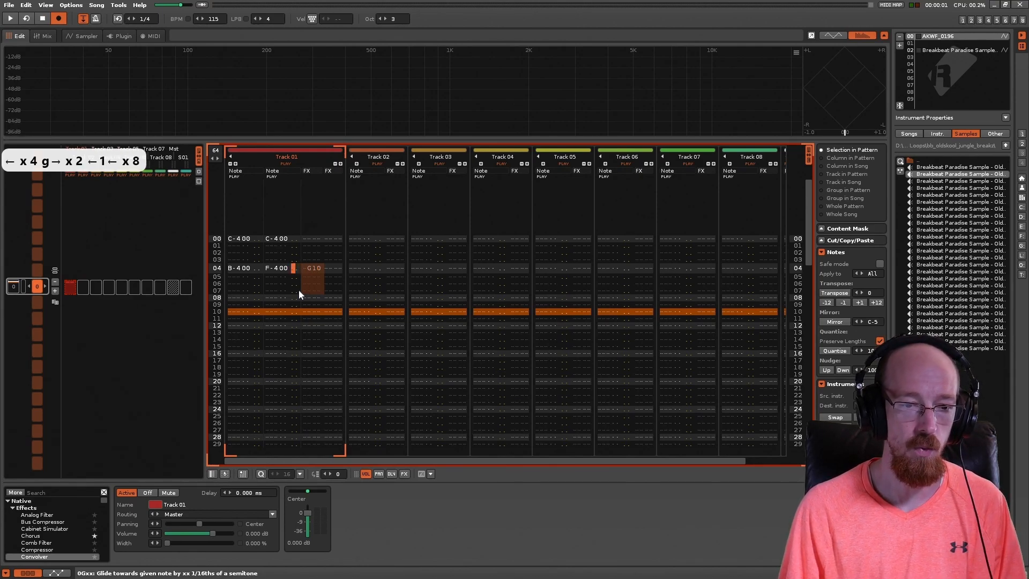
pyautogui.press('Up')
pyautogui.press('Left')
pyautogui.press('Up')
pyautogui.press('Up')
pyautogui.press('Up')
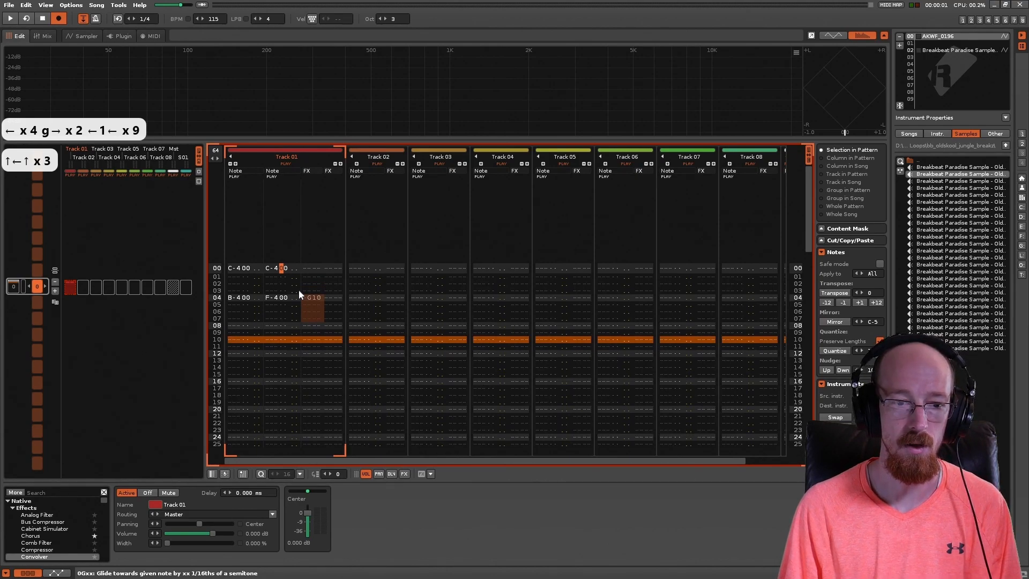
pyautogui.press('space')
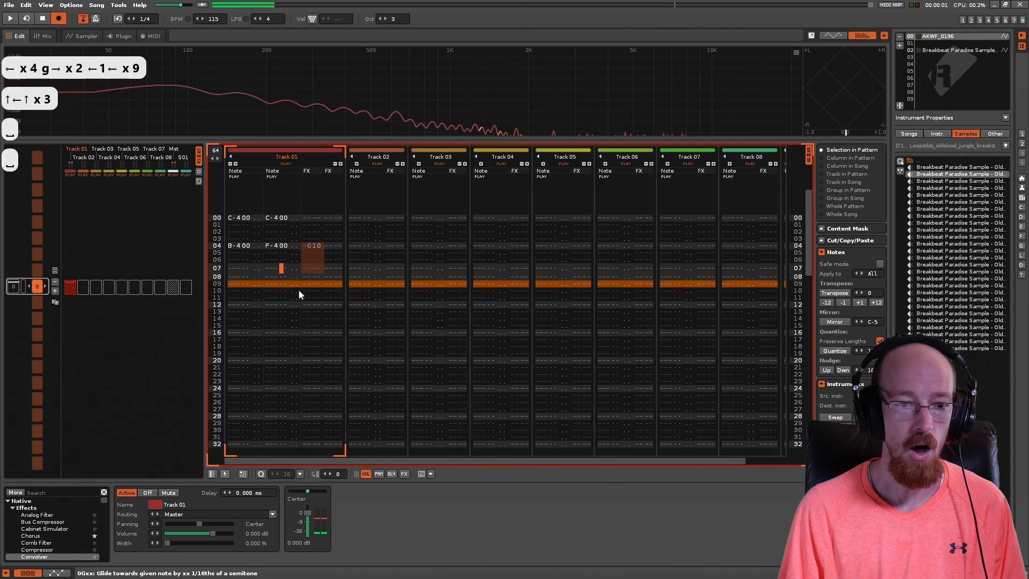
pyautogui.press('Up')
pyautogui.press('Up')
pyautogui.press('Up')
pyautogui.click(243, 253)
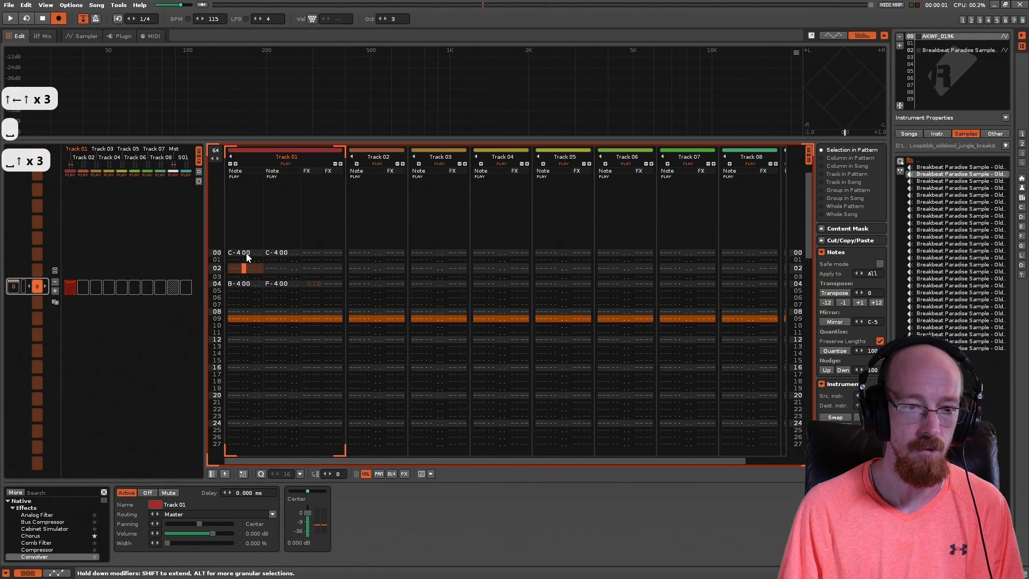
pyautogui.press('Up')
pyautogui.press('Up')
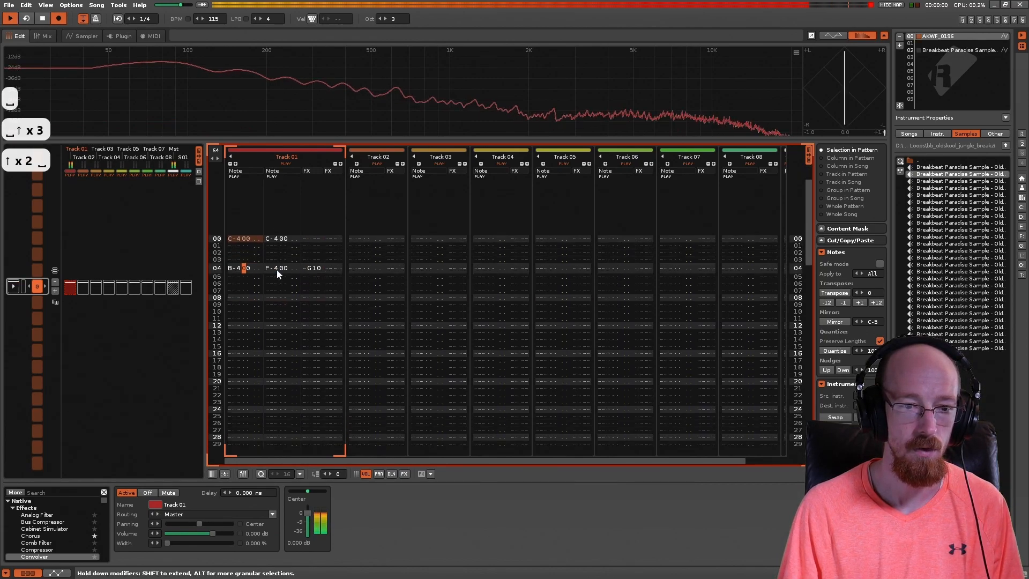
pyautogui.press('space')
pyautogui.press('space')
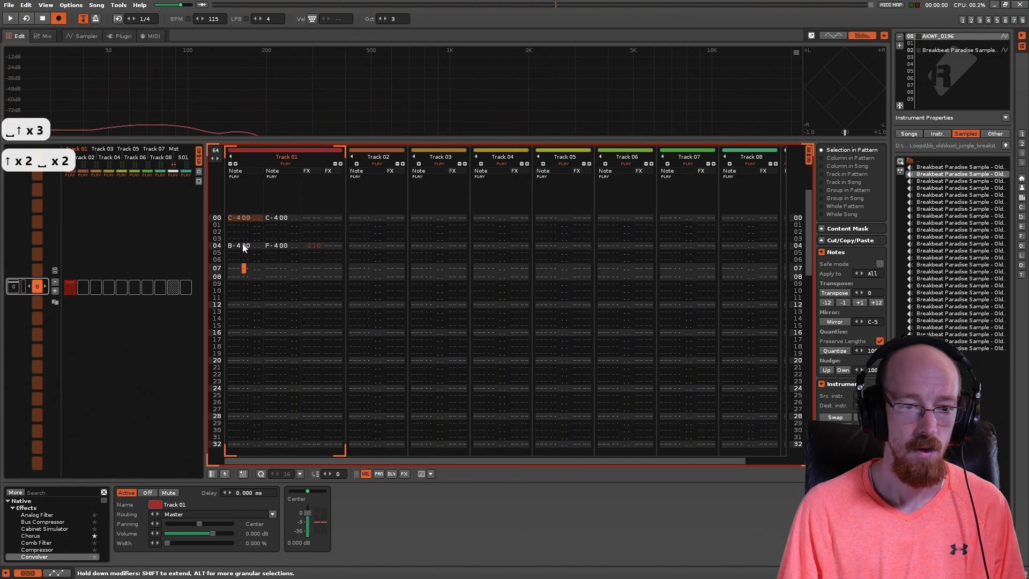
pyautogui.click(276, 239)
pyautogui.click(277, 276)
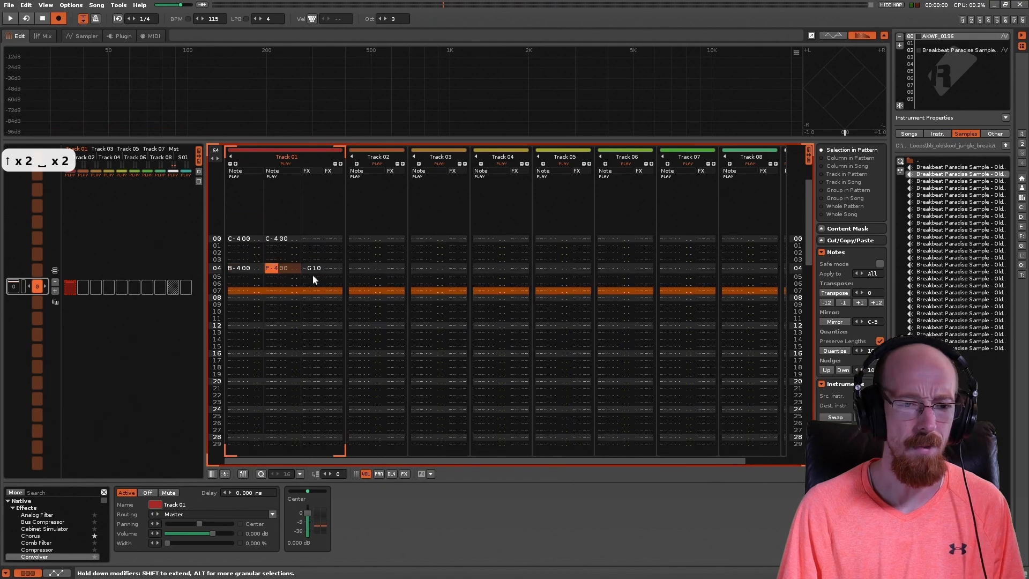
pyautogui.click(238, 240)
pyautogui.click(279, 271)
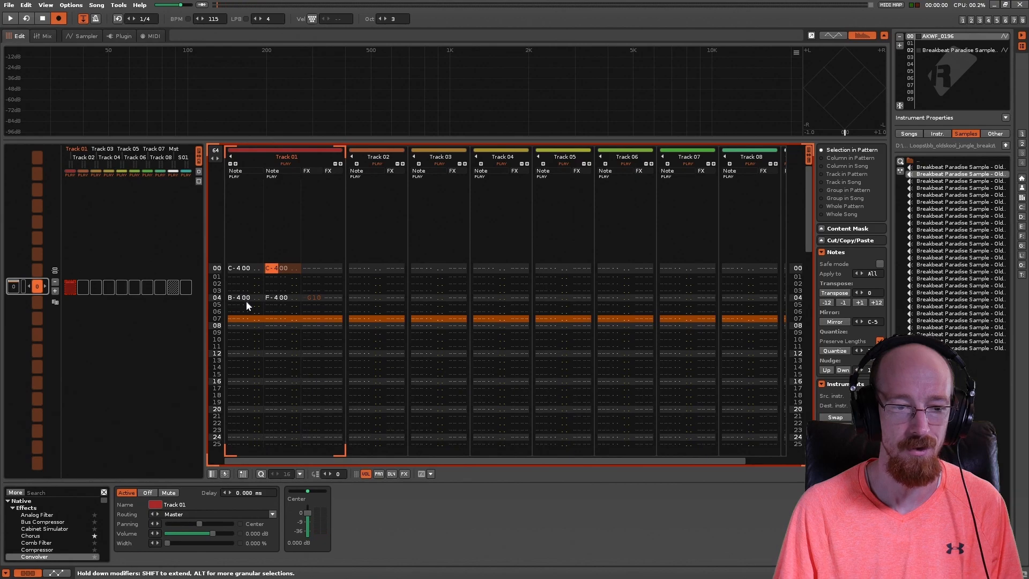
pyautogui.click(312, 297)
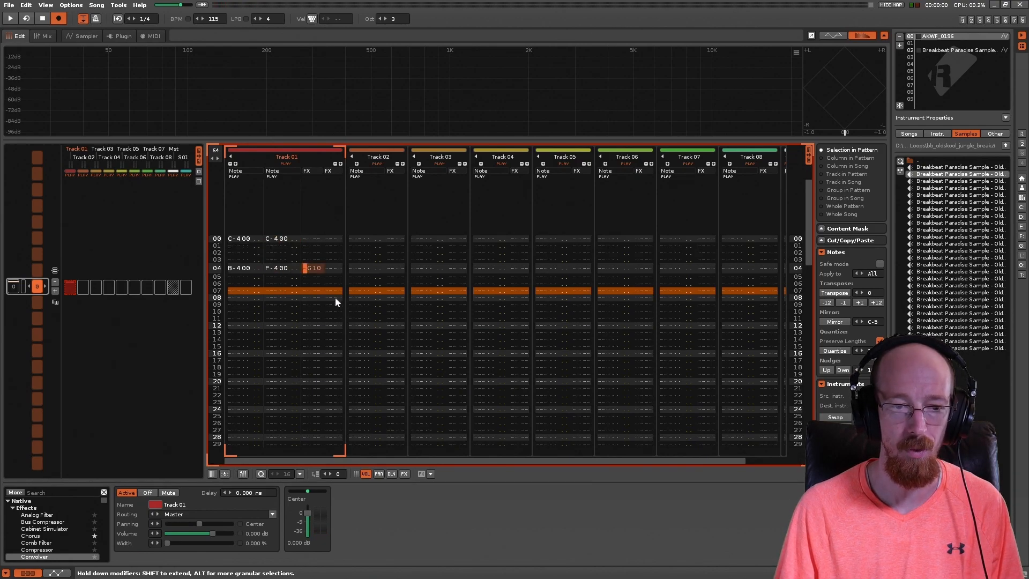
# Step: Change the second note column's note on line 00 of Track 01 to E-4, and play the pattern
pyautogui.click(275, 239)
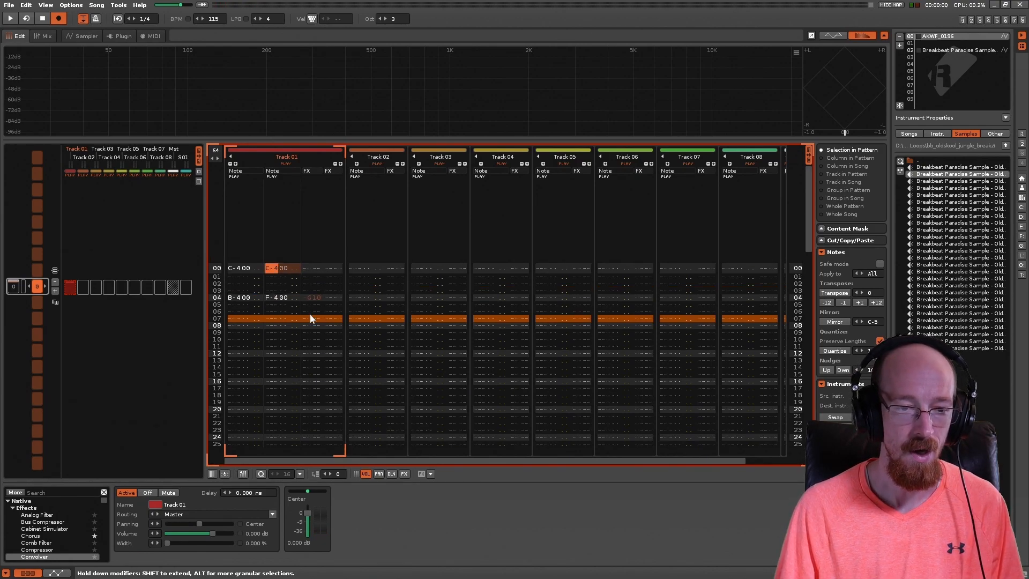
pyautogui.press('e')
pyautogui.press('Left')
pyautogui.press('Left')
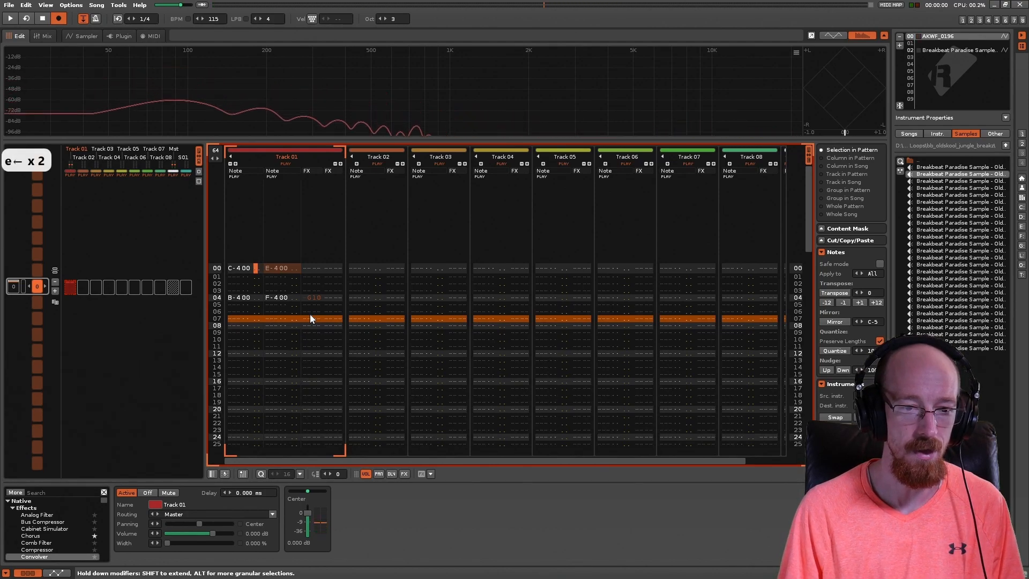
pyautogui.press('space')
pyautogui.press('space')
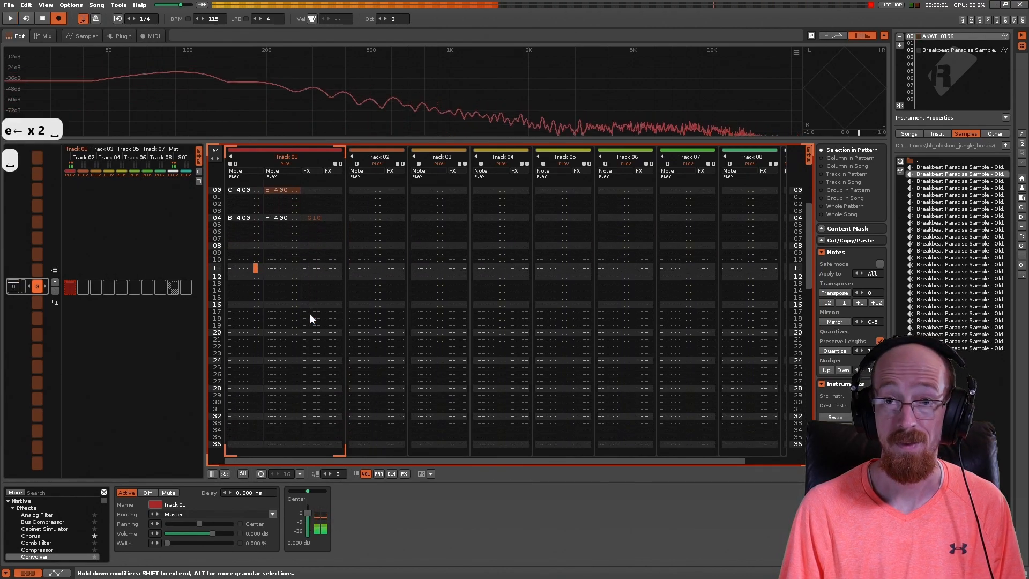
# Step: Copy the second note column's notes on lines 00 to 04 of Track 01 to line 00 of Track 02
pyautogui.click(314, 223)
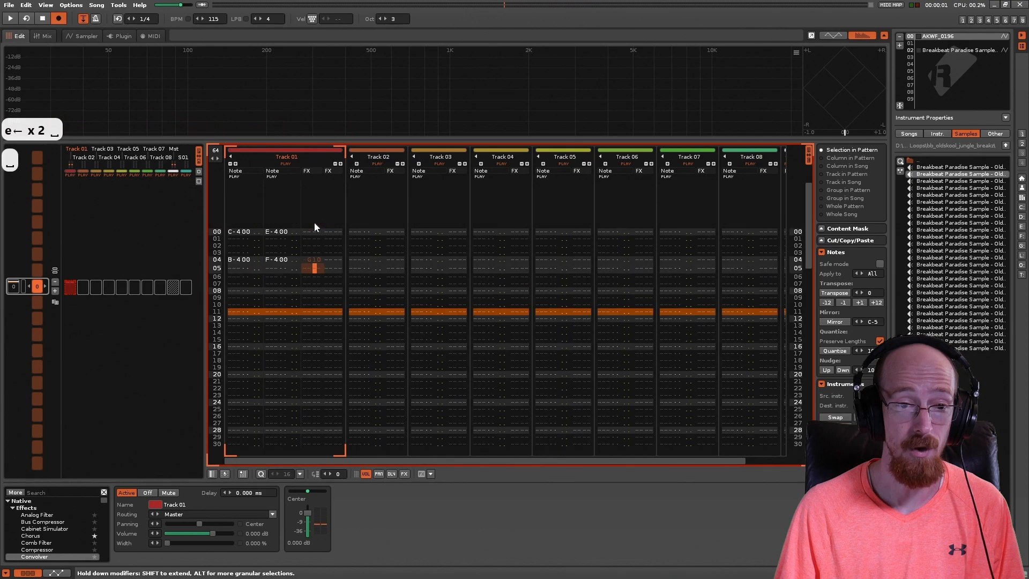
pyautogui.click(308, 260)
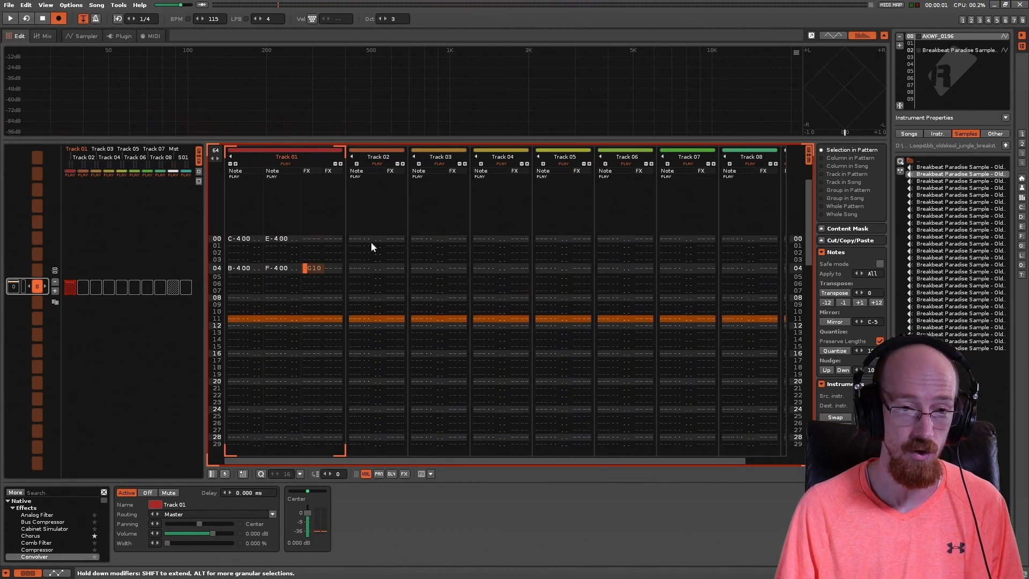
pyautogui.click(351, 238)
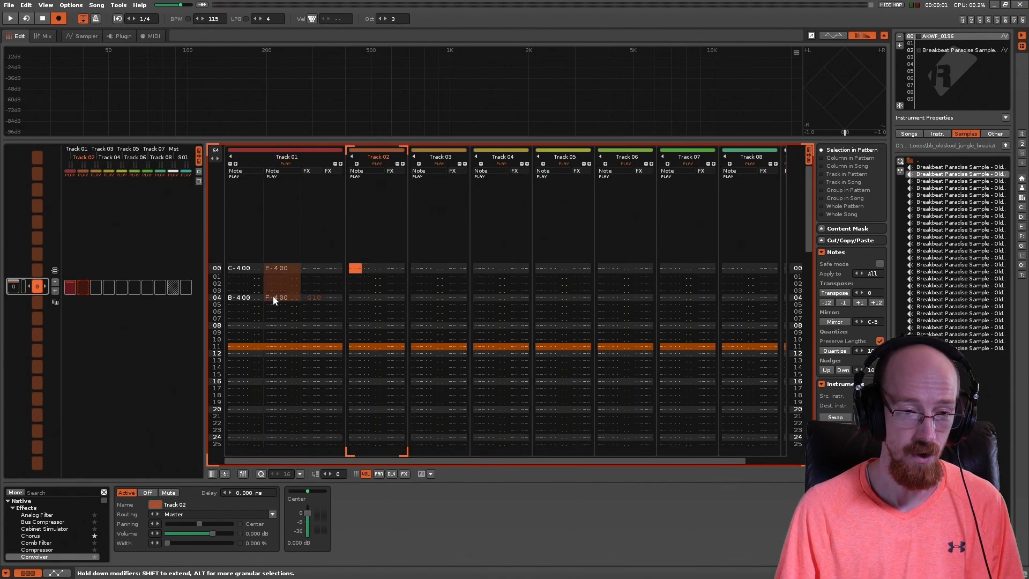
pyautogui.hotkey('ctrl', 'c')
pyautogui.hotkey('ctrl', 'v')
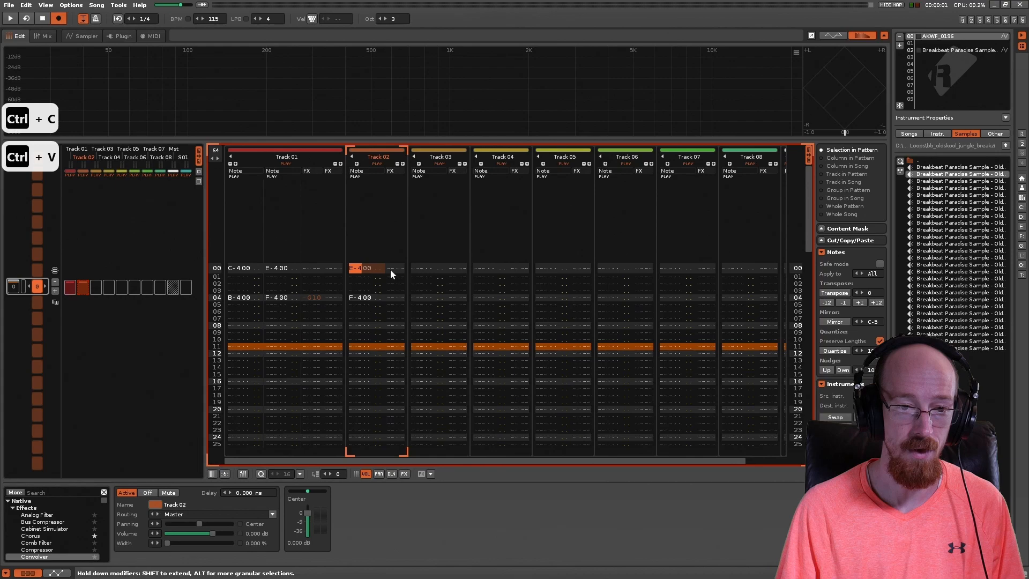
# Step: Enter the glide command 0G30 in the effect column on line 04 of Track 02, and play the pattern
pyautogui.click(391, 298)
pyautogui.press('Right')
pyautogui.write('3')
pyautogui.press('Left')
pyautogui.press('Left')
pyautogui.press('Left')
pyautogui.press('Left')
pyautogui.press('Left')
pyautogui.press('space')
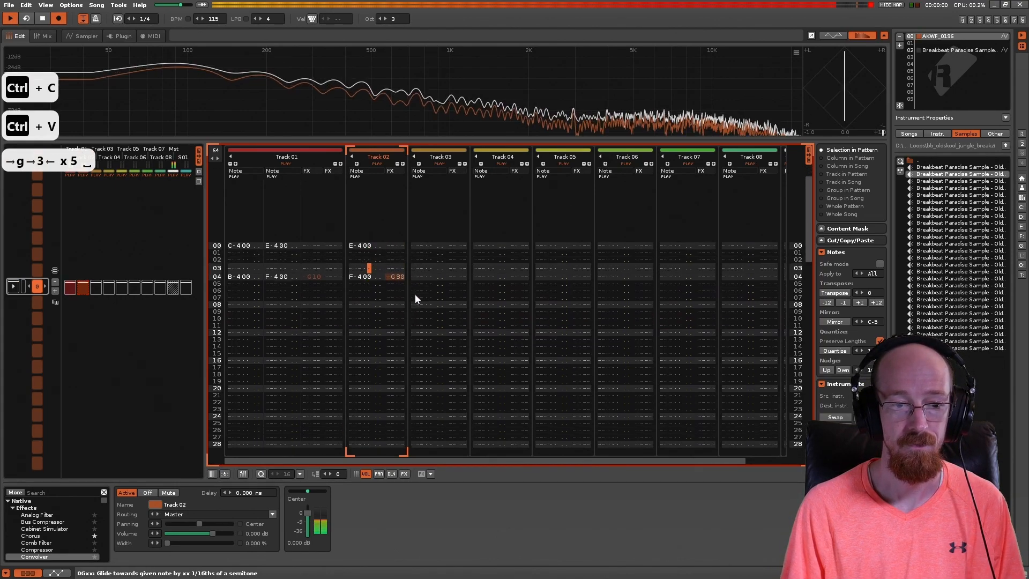
pyautogui.press('space')
pyautogui.press('Left')
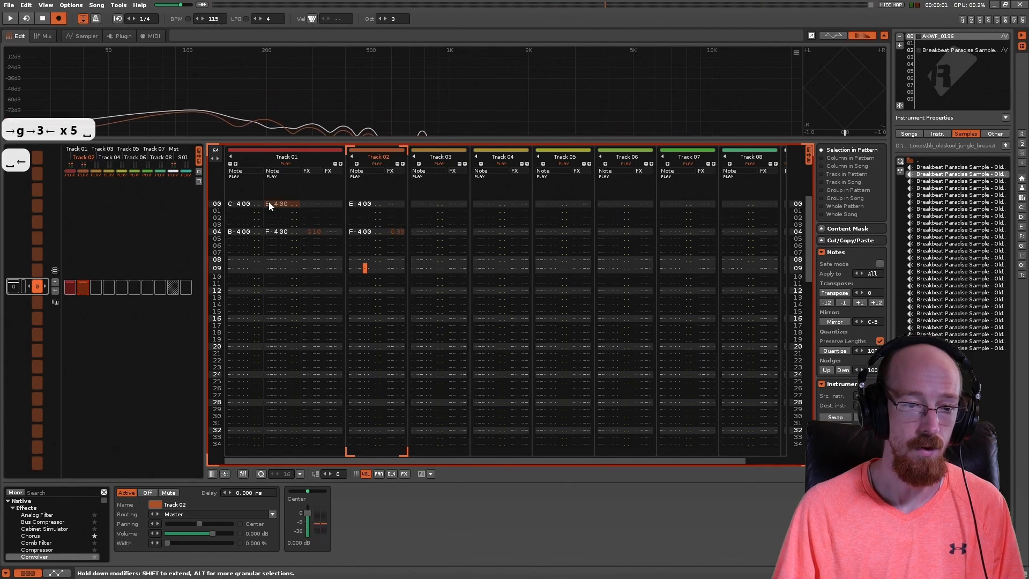
# Step: Delete the second note column's notes on lines 00 to 04 of Track 01, and play the pattern
pyautogui.moveTo(269, 203); pyautogui.dragTo(279, 229)
pyautogui.press('Delete')
pyautogui.press('space')
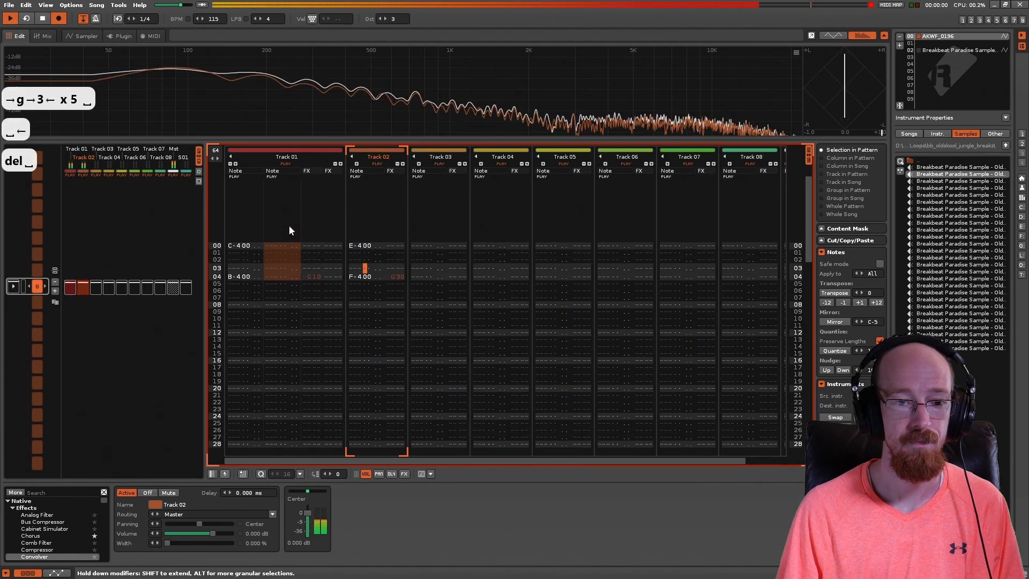
pyautogui.press('space')
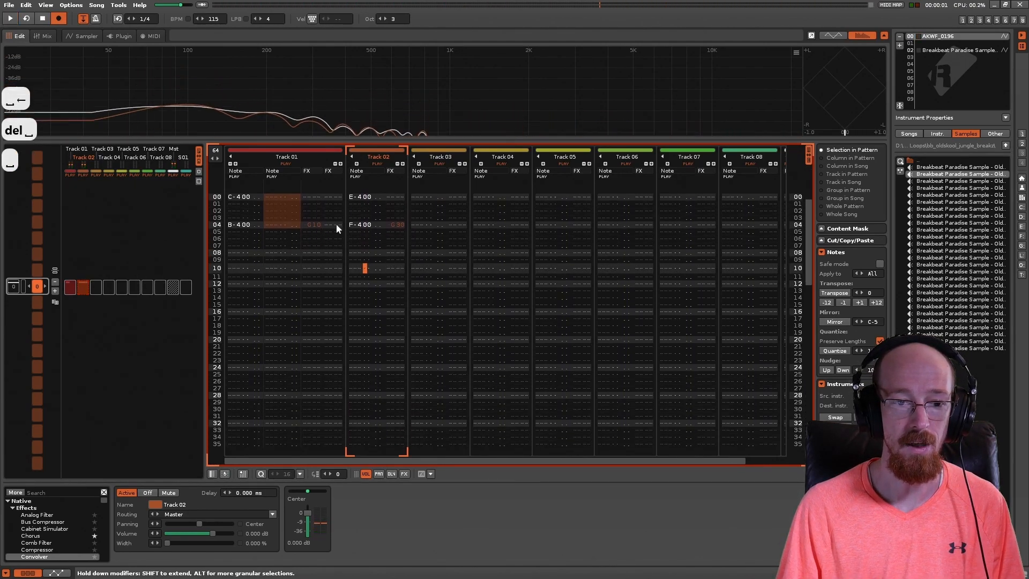
# Step: Change the note on line 04 of Track 02 to B-4, and play the pattern
pyautogui.click(351, 224)
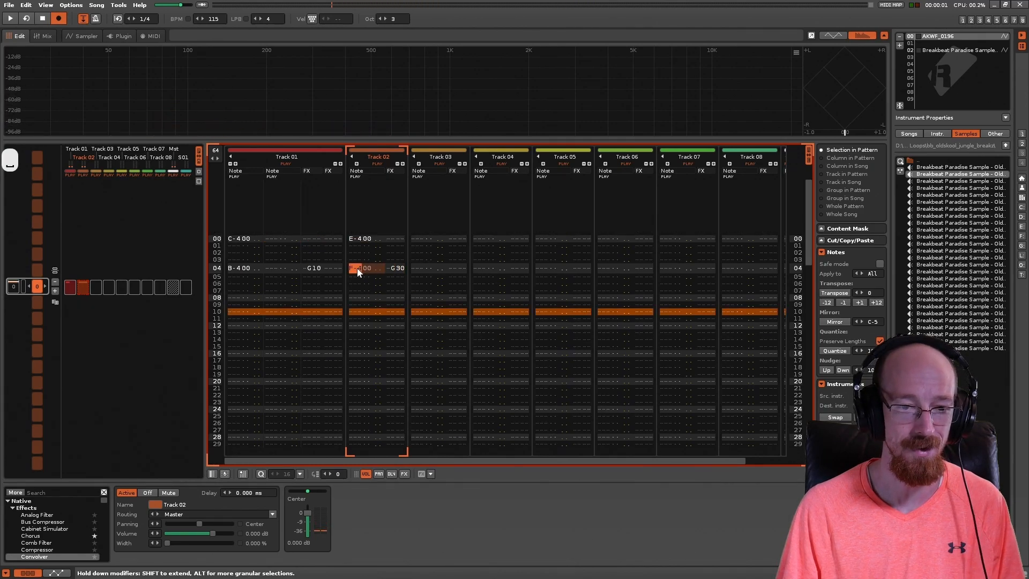
pyautogui.press('8')
pyautogui.press('i')
pyautogui.press('u')
pyautogui.press('space')
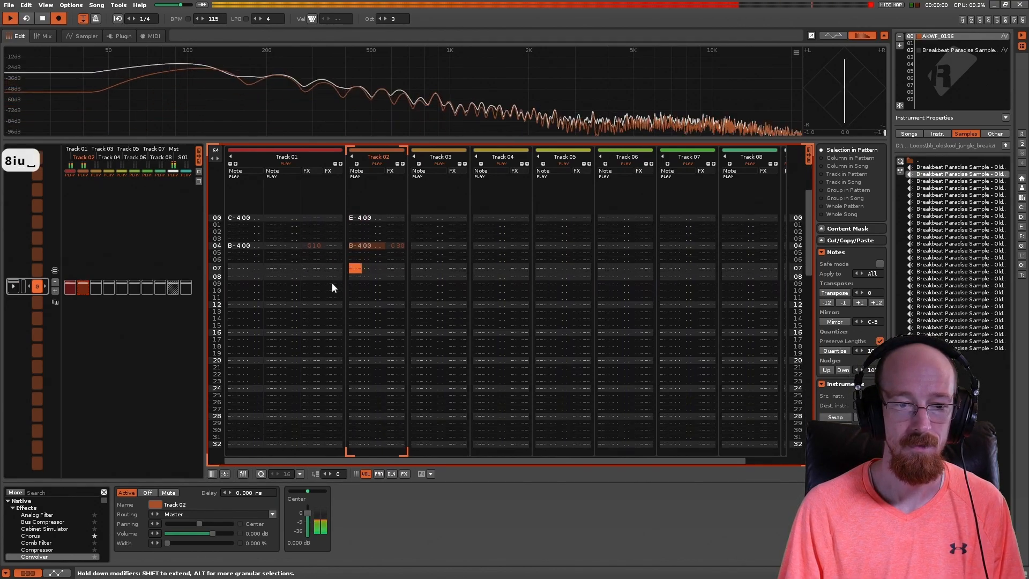
pyautogui.press('space')
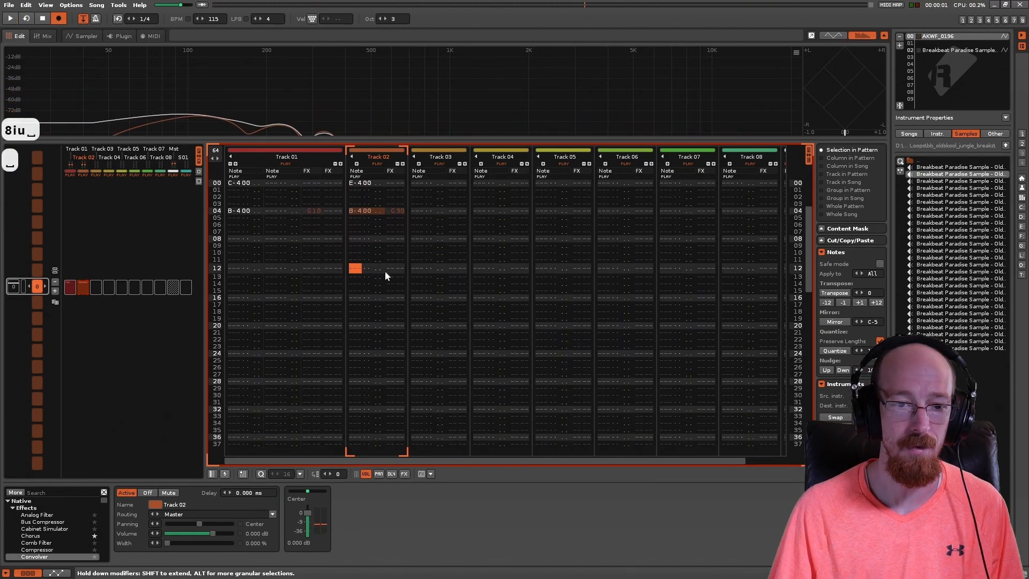
# Step: Clear the notes and glide command from lines 00 to 05 of Track 02
pyautogui.scroll(5, 360, 236)
pyautogui.click(359, 218)
pyautogui.press('Delete')
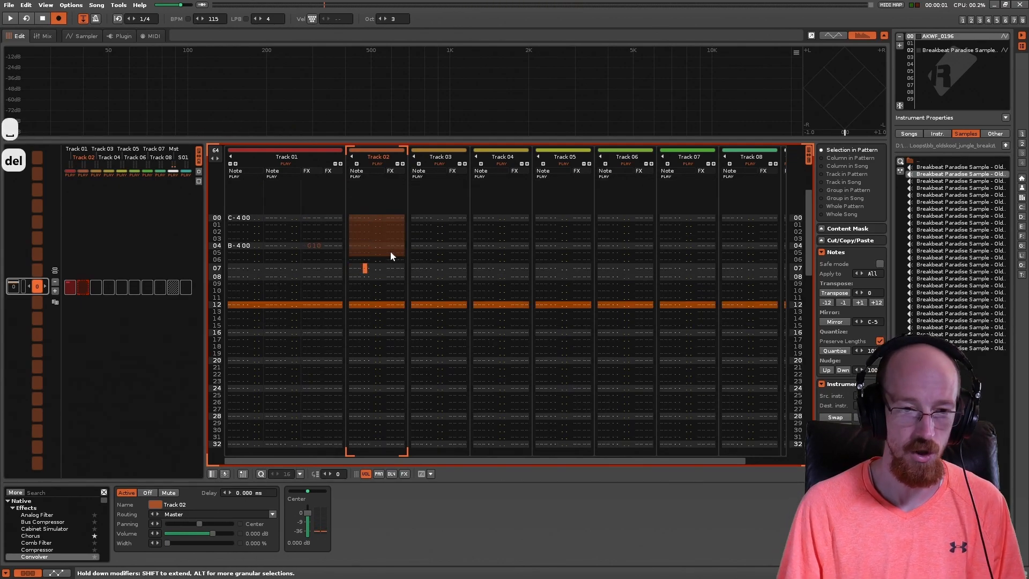
# Step: Clear the notes and glide command from lines 00 to 05 of Track 01, and return to line 00 of its first note column
pyautogui.moveTo(239, 218); pyautogui.dragTo(335, 242)
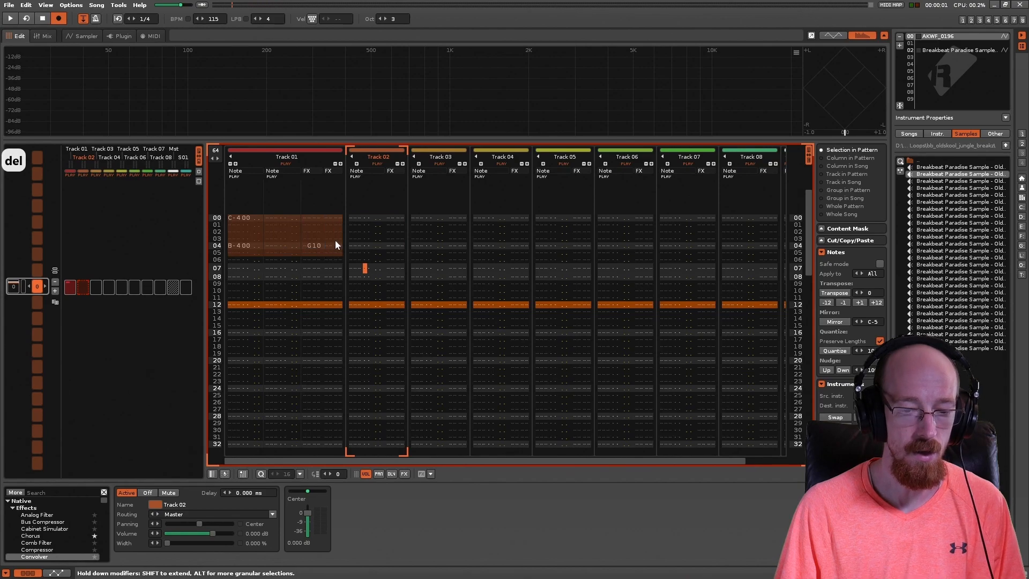
pyautogui.press('Delete')
pyautogui.press('BackSpace')
pyautogui.press('BackSpace')
pyautogui.press('BackSpace')
pyautogui.press('BackSpace')
pyautogui.press('BackSpace')
pyautogui.press('BackSpace')
pyautogui.press('BackSpace')
pyautogui.press('BackSpace')
pyautogui.press('BackSpace')
pyautogui.press('BackSpace')
pyautogui.press('BackSpace')
pyautogui.press('BackSpace')
pyautogui.press('BackSpace')
pyautogui.press('BackSpace')
pyautogui.press('BackSpace')
pyautogui.press('BackSpace')
pyautogui.press('BackSpace')
pyautogui.press('BackSpace')
pyautogui.press('BackSpace')
pyautogui.click(237, 218)
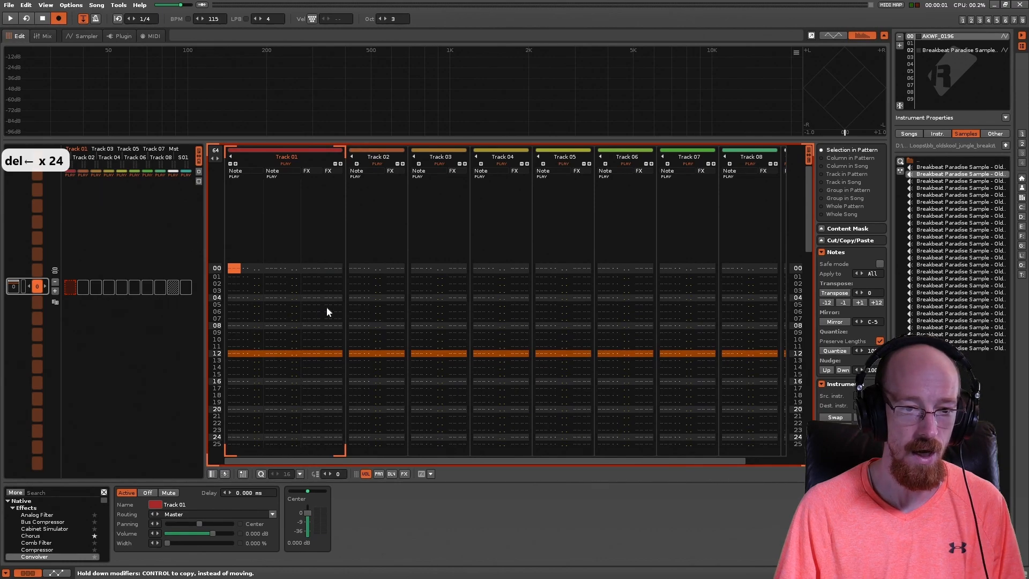
pyautogui.click(233, 268)
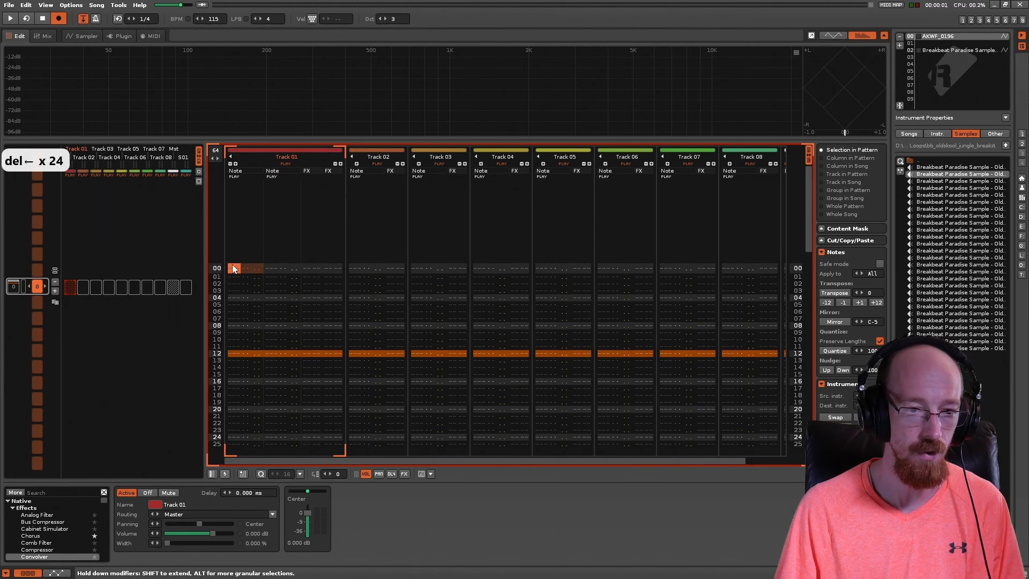
# Step: Enter C-4 on line 00 and G-4 on line 02 of Track 01's first note column
pyautogui.press('q')
pyautogui.press('q')
pyautogui.press('q')
pyautogui.press('q')
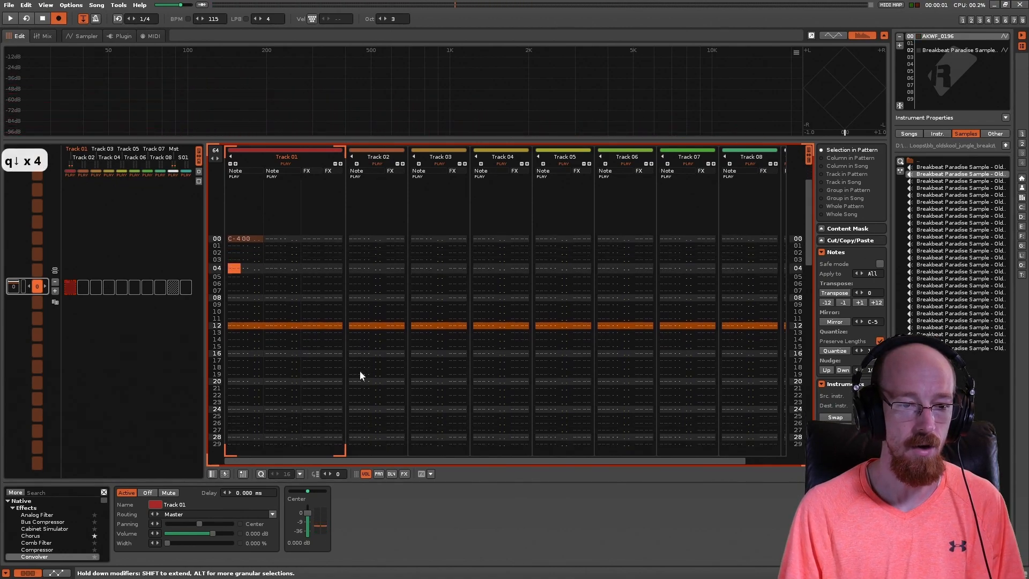
pyautogui.scroll(2, 359, 371)
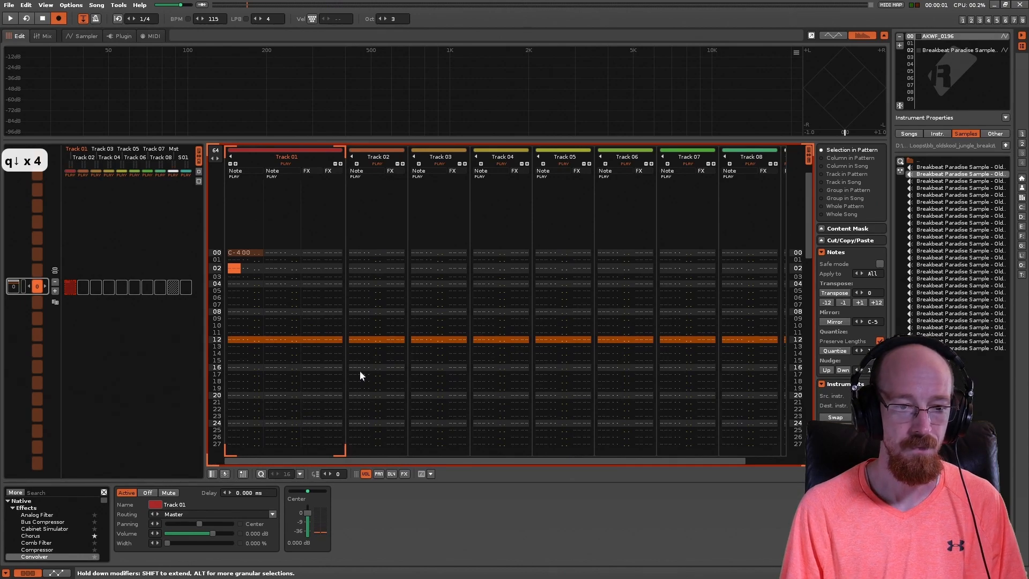
pyautogui.press('g')
pyautogui.press('f')
pyautogui.press('g')
pyautogui.press('t')
pyautogui.press('r')
pyautogui.press('y')
pyautogui.press('y')
pyautogui.press('t')
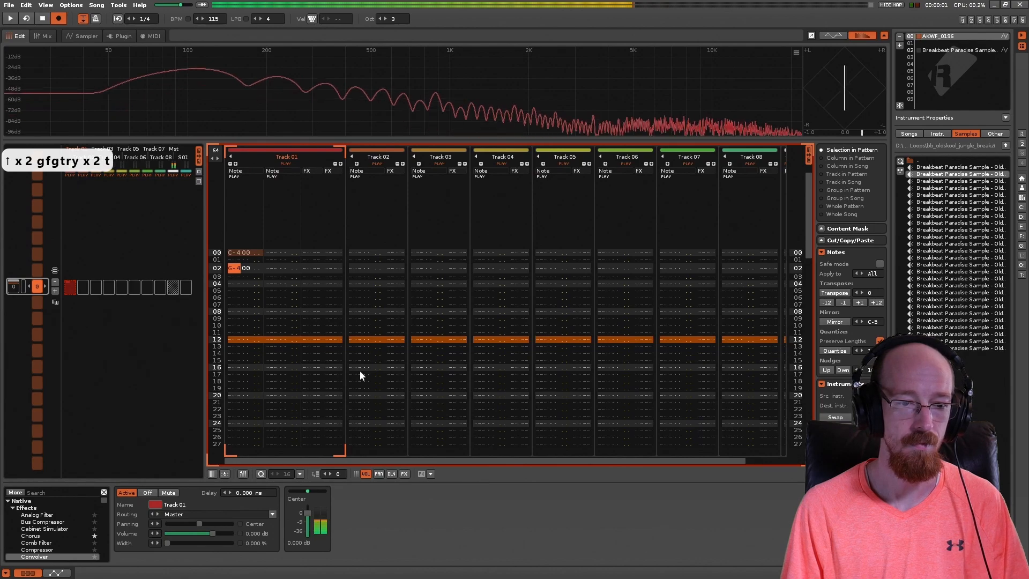
# Step: Add a glide command (G) on line 02 in Track 01's first effect column
pyautogui.press('Right')
pyautogui.press('Right')
pyautogui.press('Right')
pyautogui.press('Right')
pyautogui.press('Right')
pyautogui.press('Right')
pyautogui.press('Right')
pyautogui.press('Right')
pyautogui.press('Right')
pyautogui.press('Right')
pyautogui.press('Right')
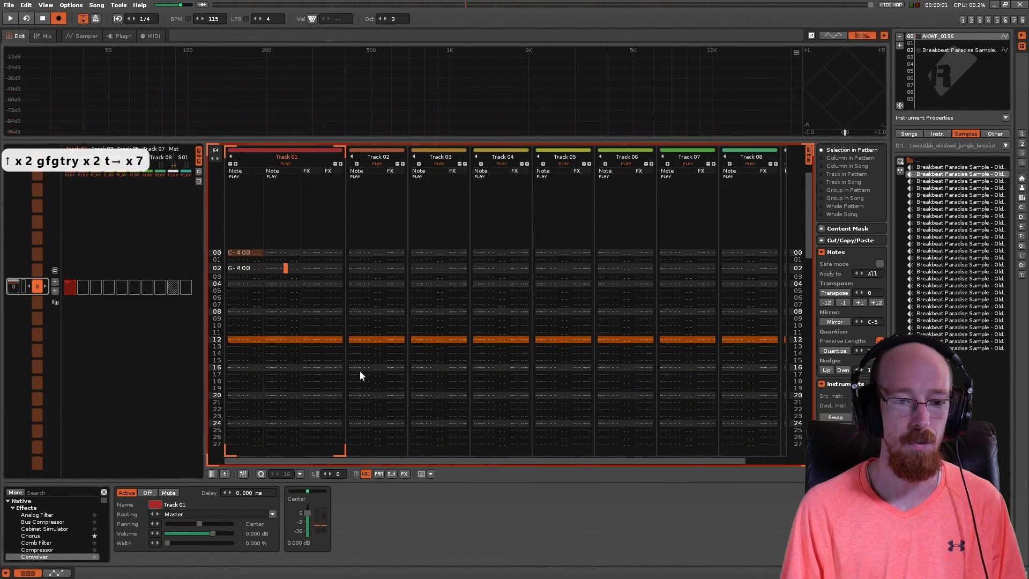
pyautogui.press('g')
pyautogui.press('Right')
pyautogui.press('Right')
pyautogui.press('Left')
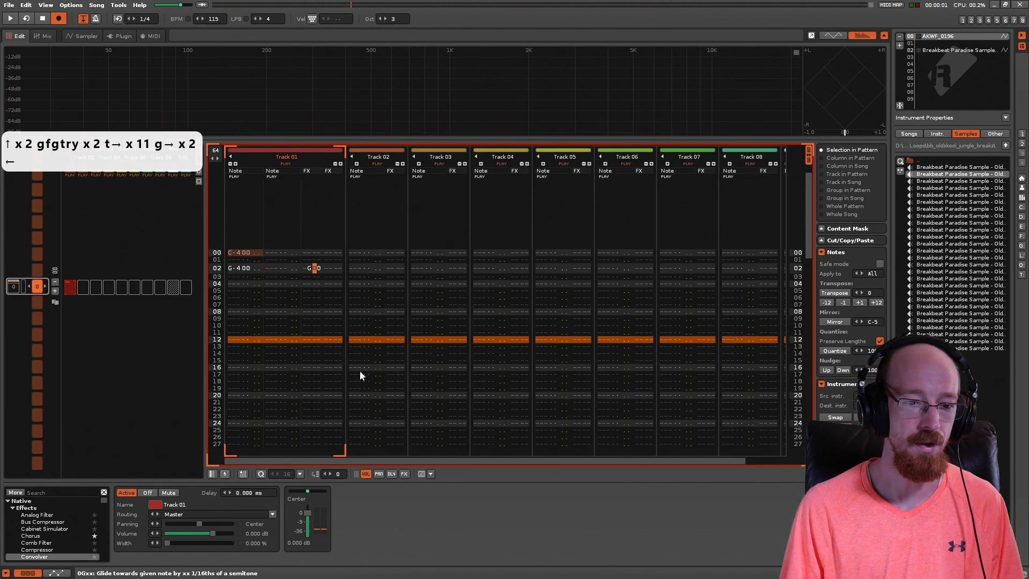
# Step: Set the amount of the glide command on line 02 of Track 01 to 20
pyautogui.click(217, 284)
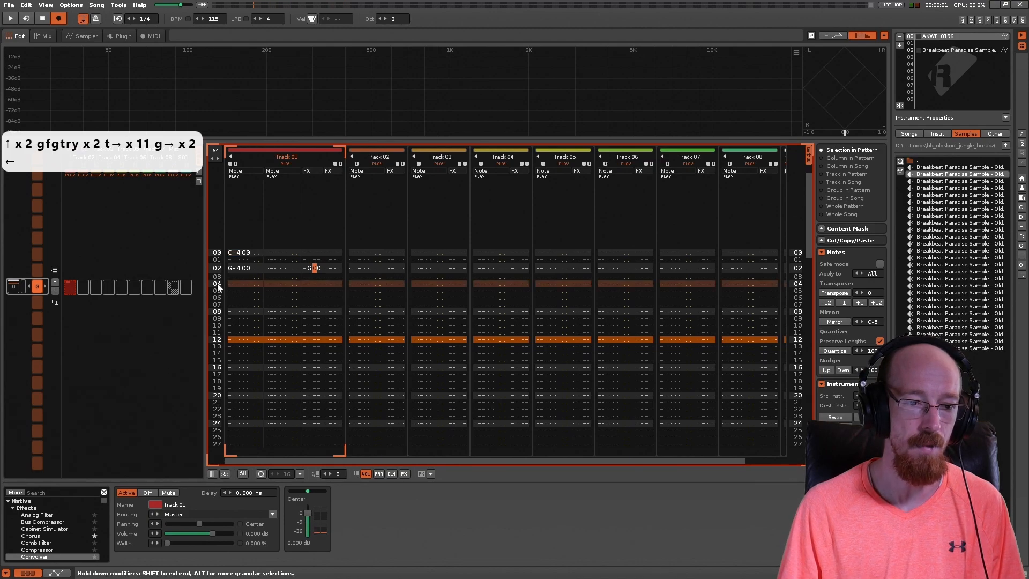
pyautogui.click(237, 269)
pyautogui.click(236, 254)
pyautogui.click(230, 284)
pyautogui.click(315, 269)
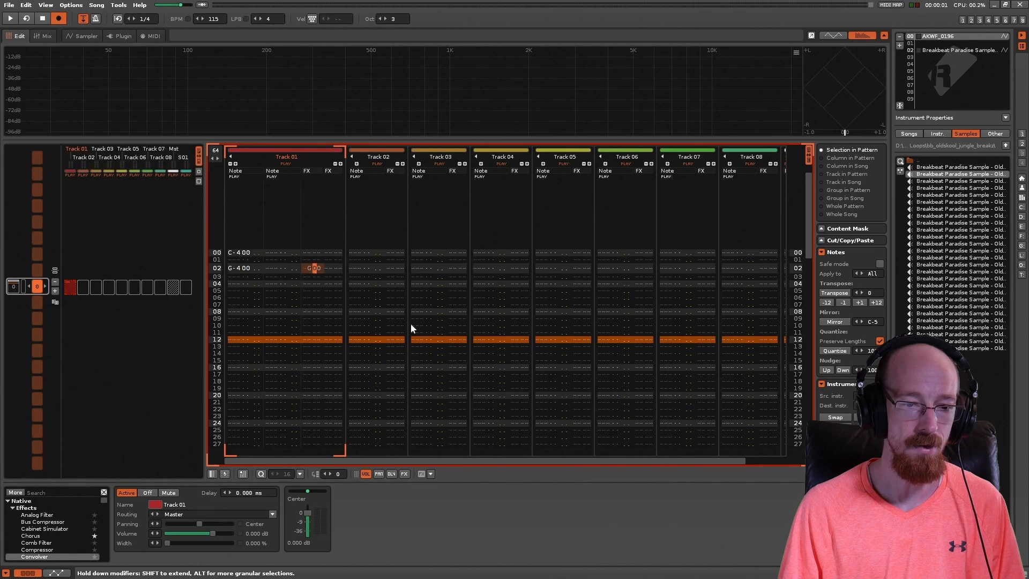
pyautogui.write('2')
# Step: Enter glide commands G10 on line 03 and G20 on line 04 in Track 01's first effect column
pyautogui.press('Down')
pyautogui.press('Left')
pyautogui.write('fg')
pyautogui.press('Right')
pyautogui.write('1')
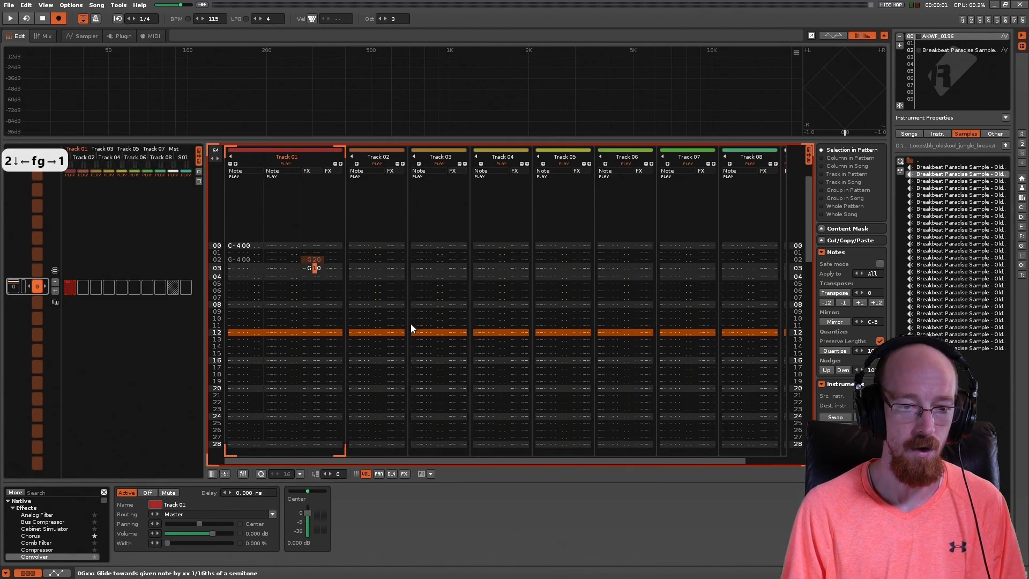
pyautogui.press('Down')
pyautogui.press('Left')
pyautogui.write('g')
pyautogui.press('Right')
pyautogui.write('2')
# Step: Play the pattern to hear the glide from C-4 to G-4 on Track 01
pyautogui.press('Left')
pyautogui.press('Left')
pyautogui.press('Left')
pyautogui.press('Left')
pyautogui.press('Left')
pyautogui.press('Right')
pyautogui.press('Left')
pyautogui.press('Right')
pyautogui.press('Left')
pyautogui.press('Left')
pyautogui.press('Right')
pyautogui.press('space')
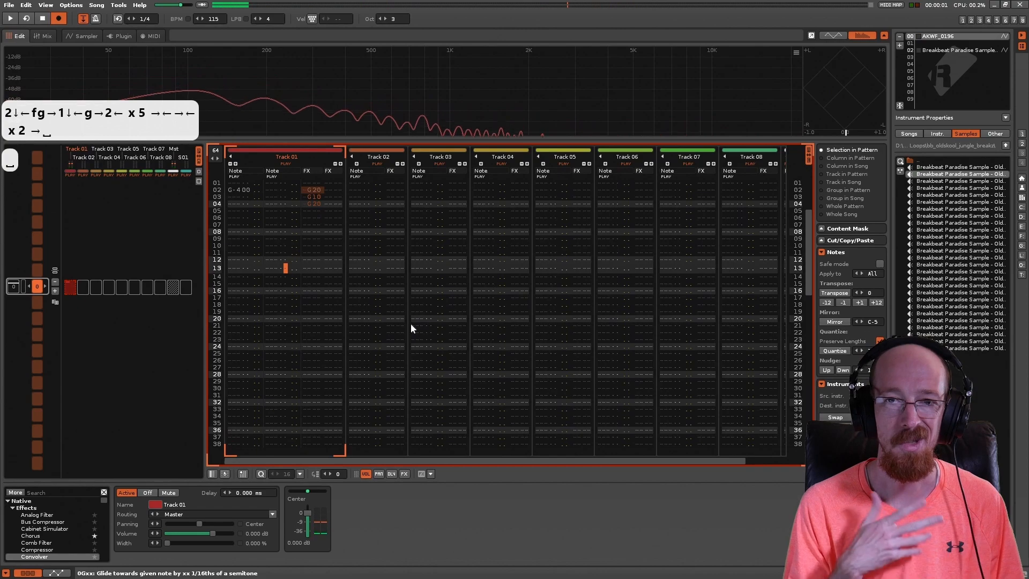
pyautogui.click(237, 192)
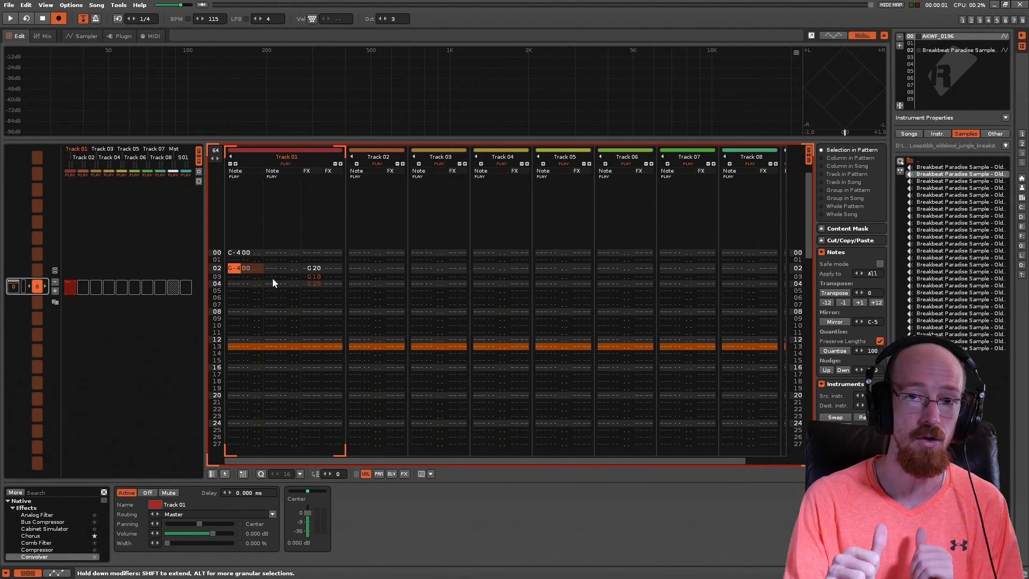
pyautogui.press('Up')
pyautogui.press('Left')
pyautogui.press('Down')
pyautogui.press('Right')
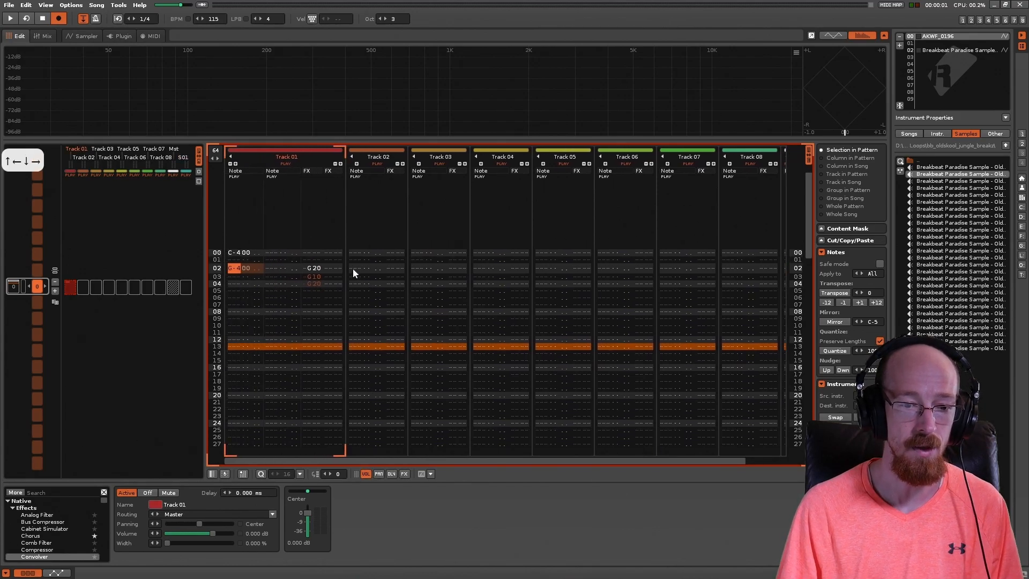
# Step: Enter G-4 on line 00 and C-4 on line 02 of Track 02's note column
pyautogui.click(356, 252)
pyautogui.press('g')
pyautogui.press('t')
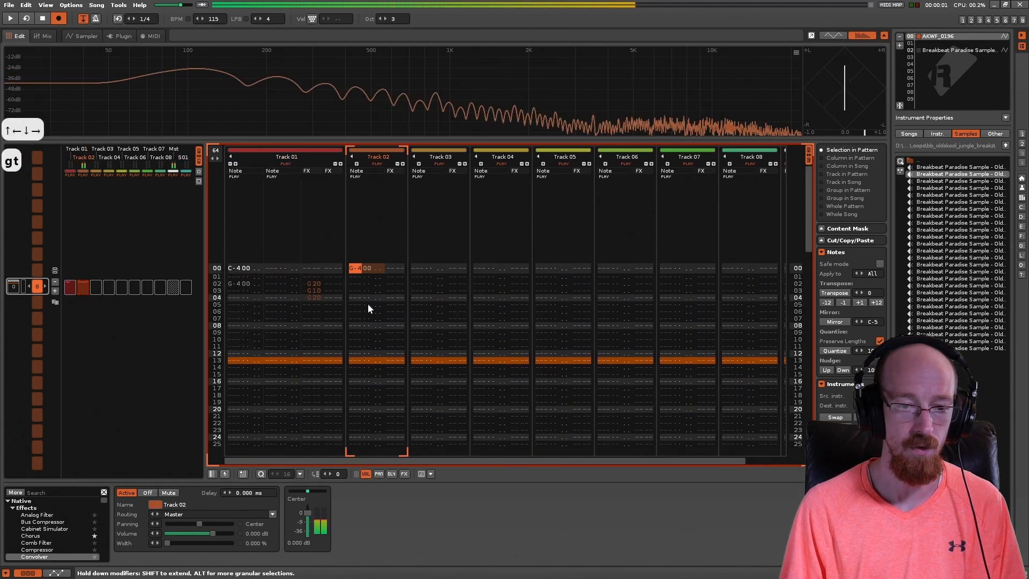
pyautogui.press('Down')
pyautogui.press('Down')
pyautogui.press('Down')
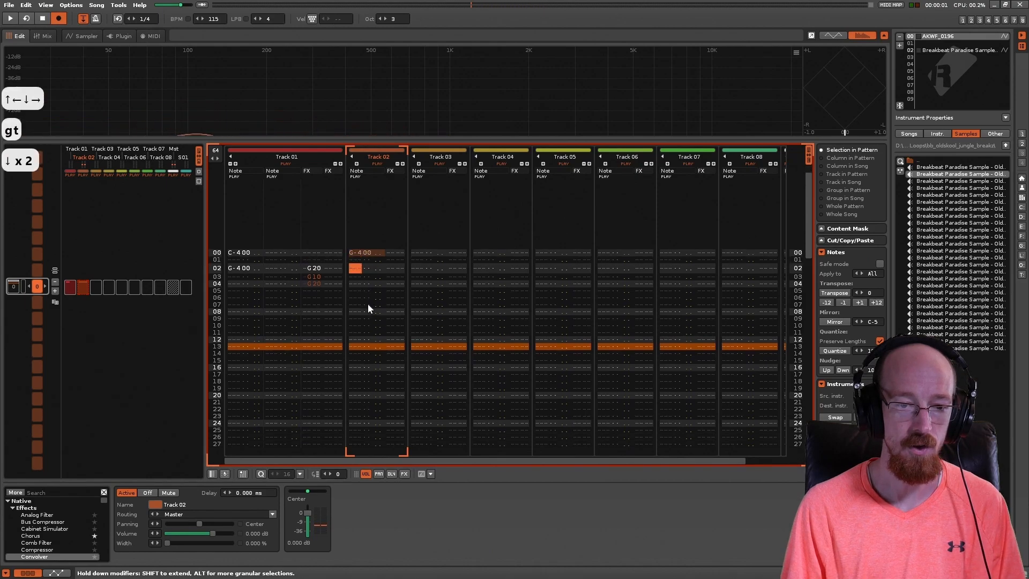
pyautogui.press('Down')
pyautogui.press('1')
pyautogui.press('Up')
pyautogui.press('Up')
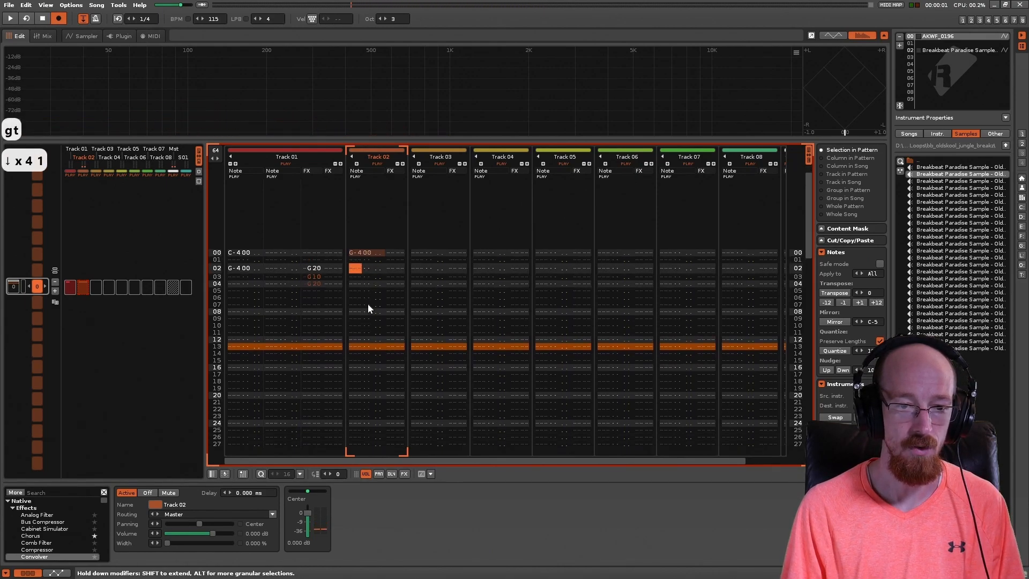
pyautogui.press('z')
pyautogui.press('q')
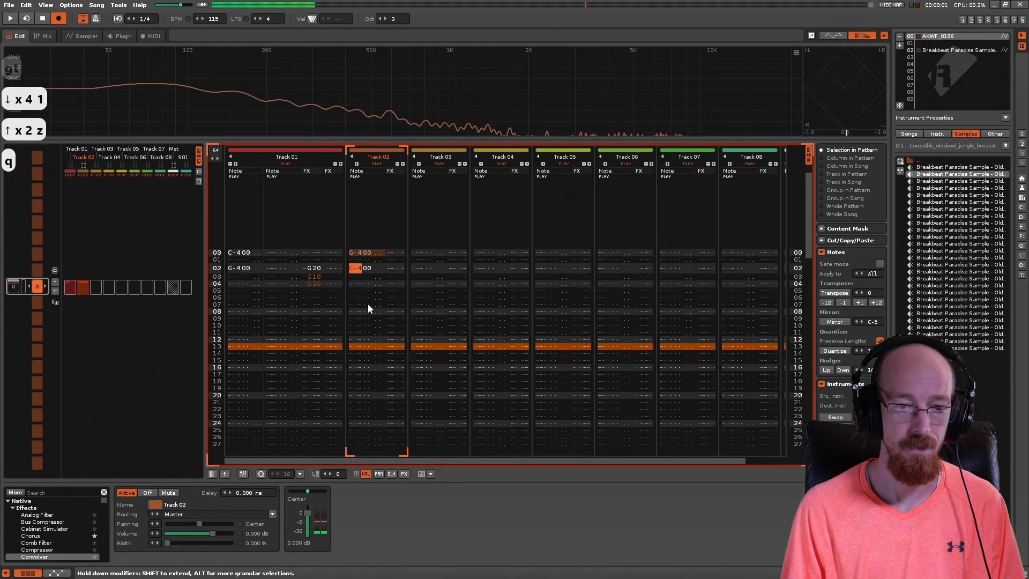
# Step: Copy Track 01's glide commands on lines 02 to 04 to the same lines of Track 02's effect column, and play the pattern
pyautogui.press('Right')
pyautogui.press('Right')
pyautogui.moveTo(313, 268); pyautogui.dragTo(310, 281)
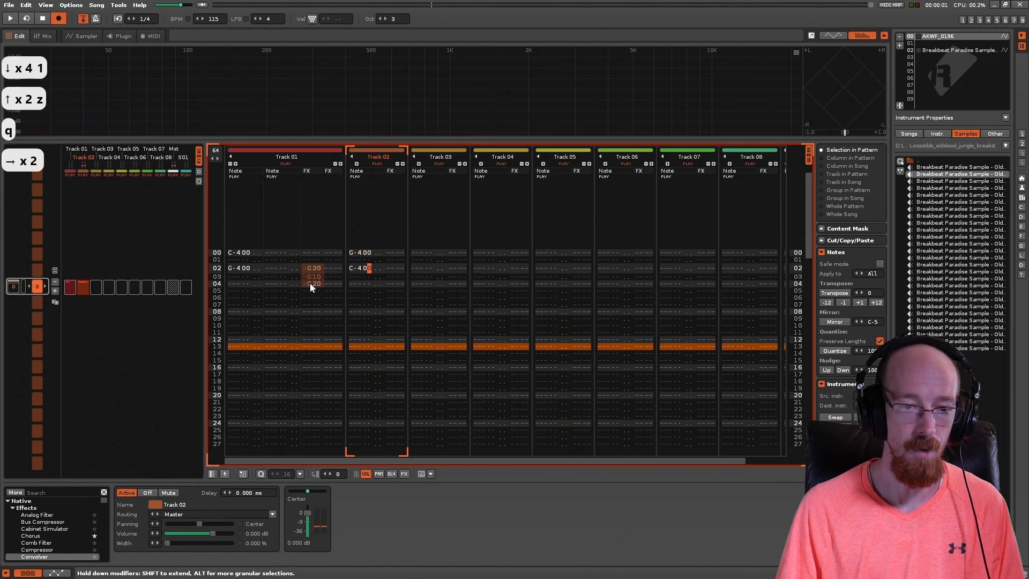
pyautogui.hotkey('ctrl', 'c')
pyautogui.click(390, 268)
pyautogui.hotkey('ctrl', 'v')
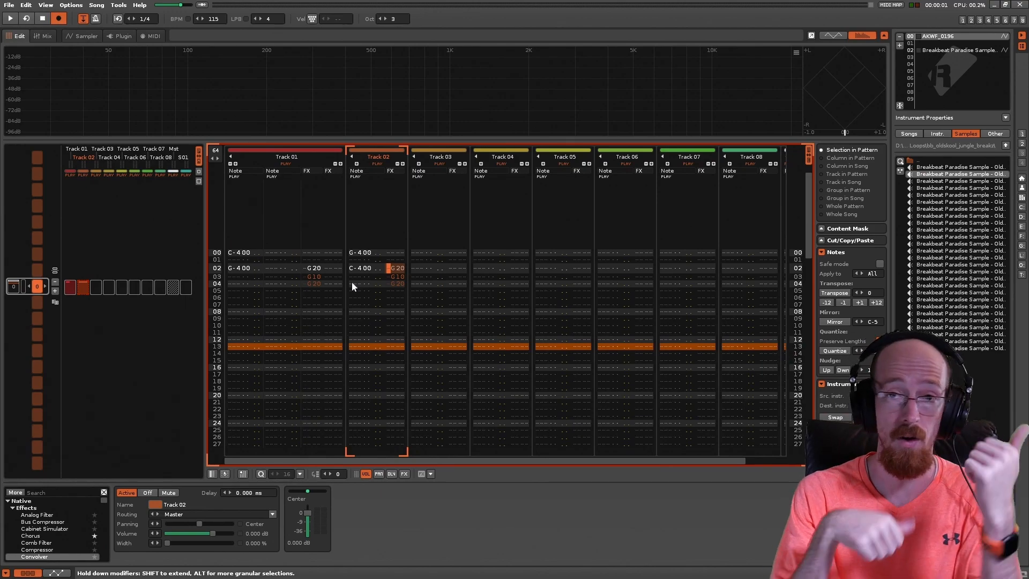
pyautogui.press('space')
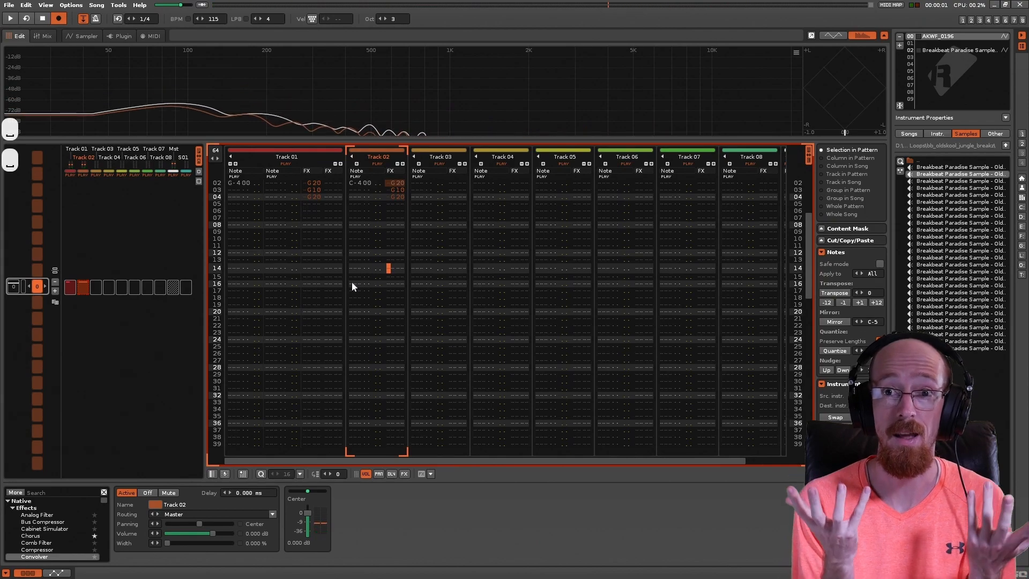
# Step: Delete the G-4 note on line 02 of Track 01
pyautogui.press('Up')
pyautogui.press('Up')
pyautogui.press('Up')
pyautogui.press('Up')
pyautogui.press('Up')
pyautogui.press('Up')
pyautogui.press('Up')
pyautogui.press('Up')
pyautogui.press('Up')
pyautogui.press('Up')
pyautogui.press('Up')
pyautogui.press('Up')
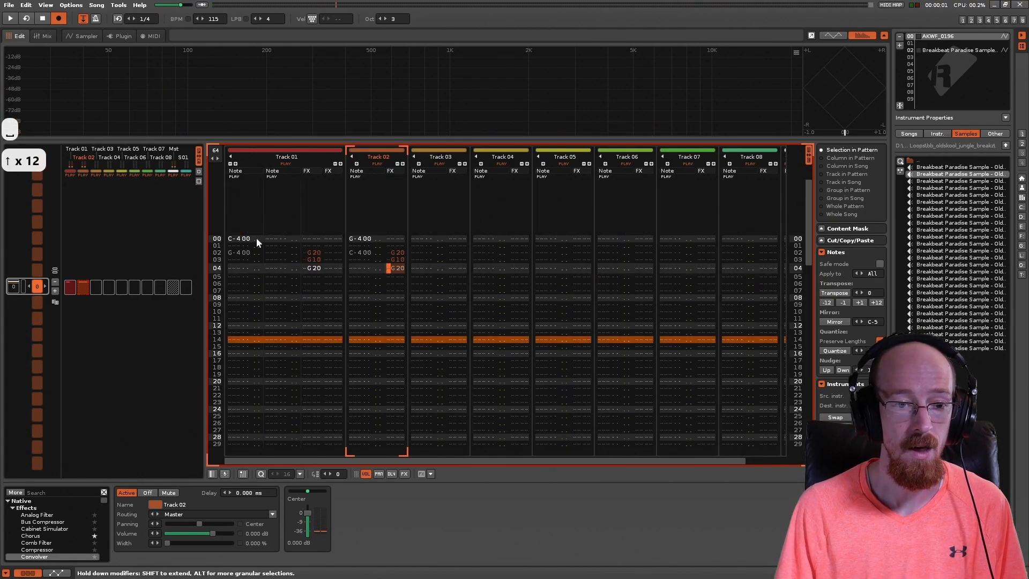
pyautogui.click(234, 272)
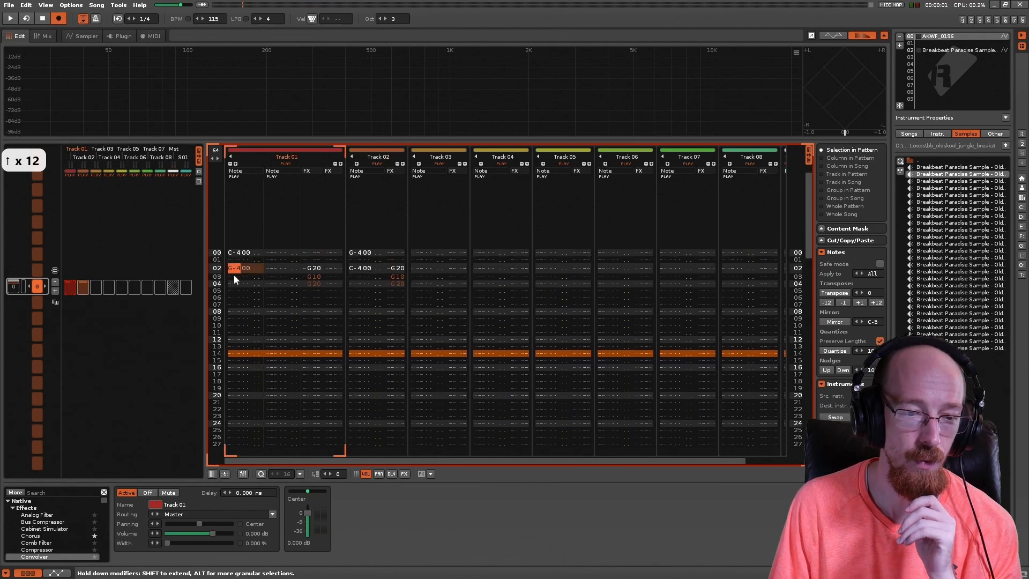
pyautogui.press('Delete')
pyautogui.press('Delete')
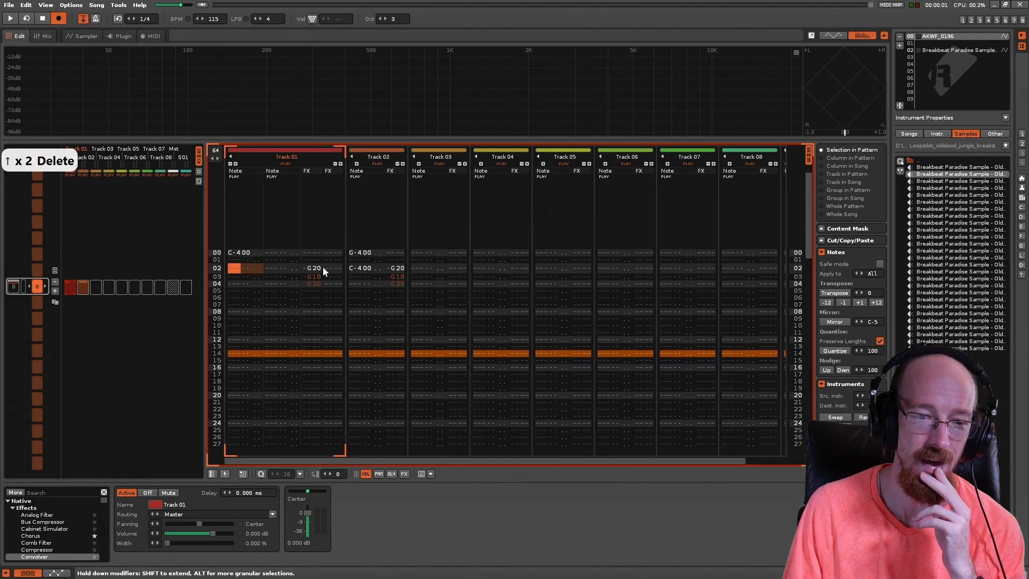
# Step: Delete the glide commands on lines 02 to 04 of Track 01's first effect column
pyautogui.click(308, 270)
pyautogui.press('Right')
pyautogui.press('Delete')
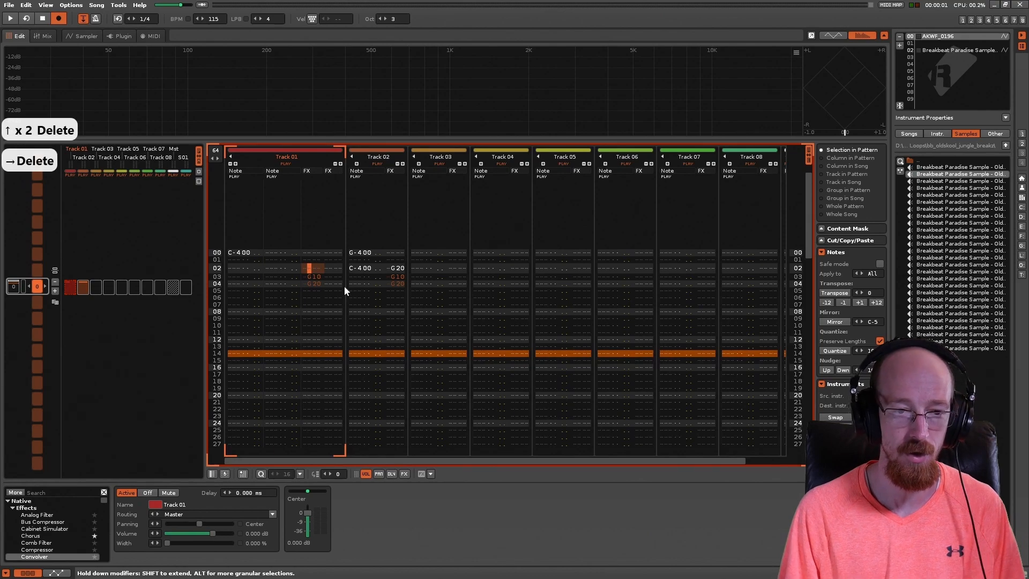
pyautogui.press('Down')
pyautogui.press('Delete')
pyautogui.press('Down')
pyautogui.press('Delete')
# Step: Enter glide command G01 on line 00 in Track 01's first effect column
pyautogui.press('Up')
pyautogui.press('Up')
pyautogui.press('Up')
pyautogui.press('Up')
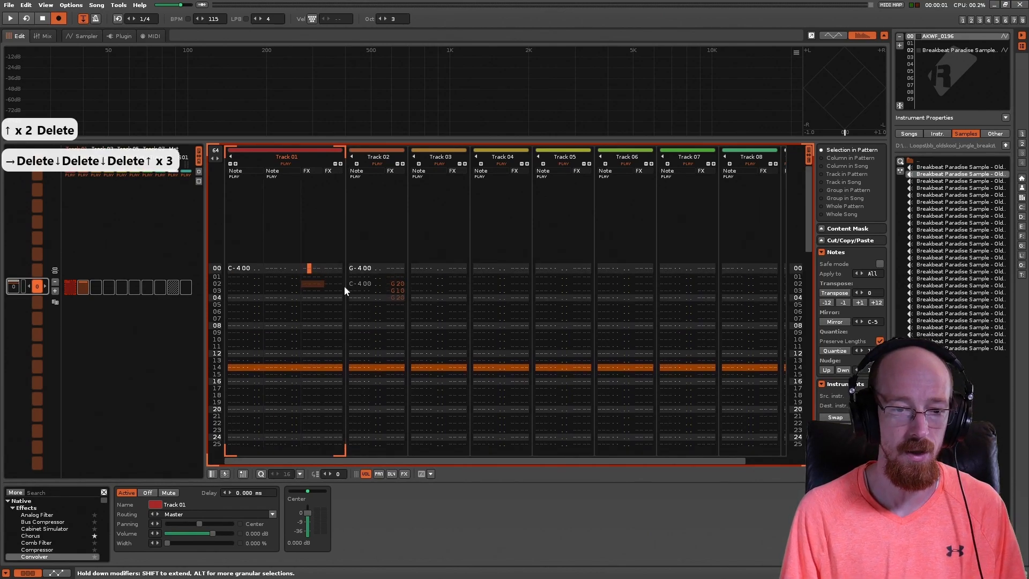
pyautogui.press('g')
pyautogui.press('Right')
pyautogui.press('Left')
pyautogui.press('Right')
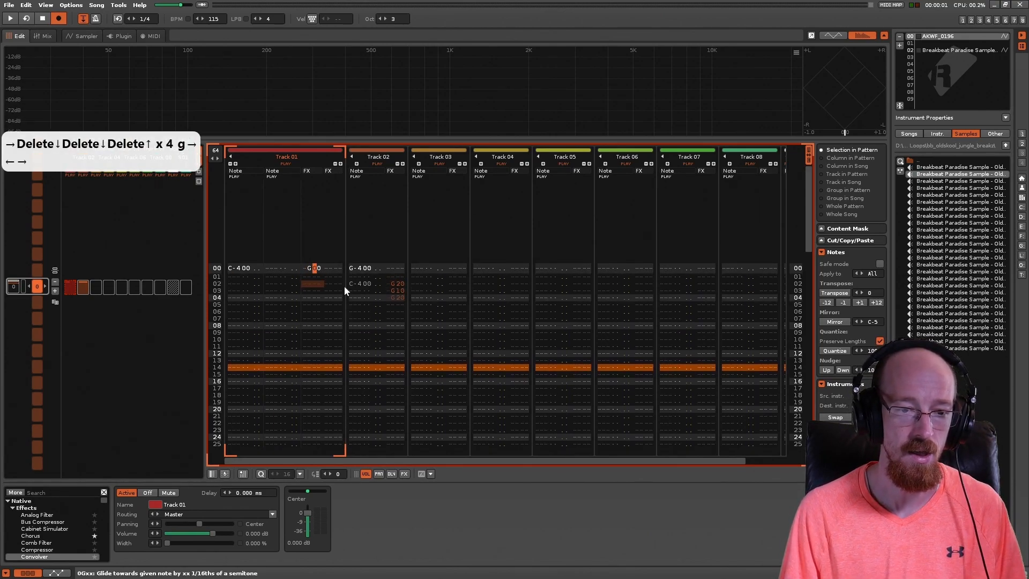
pyautogui.press('Right')
pyautogui.press('1')
pyautogui.press('Left')
pyautogui.press('Left')
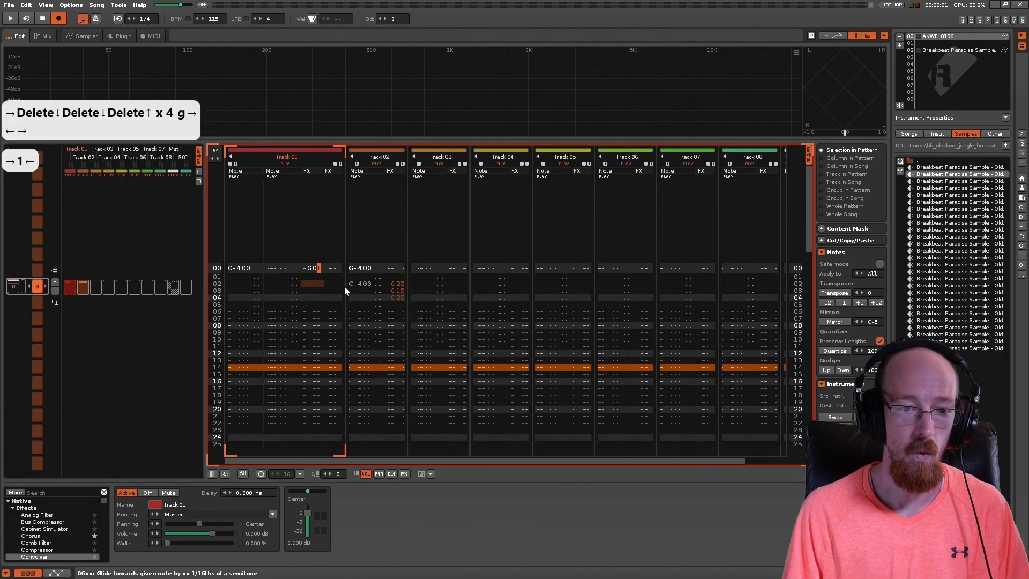
# Step: Enter glide command GFF on line 16 in Track 01's first effect column
pyautogui.press('Down')
pyautogui.press('Down')
pyautogui.press('Down')
pyautogui.press('Down')
pyautogui.press('Down')
pyautogui.press('Down')
pyautogui.press('Down')
pyautogui.press('Down')
pyautogui.press('Down')
pyautogui.press('Down')
pyautogui.press('Down')
pyautogui.press('Down')
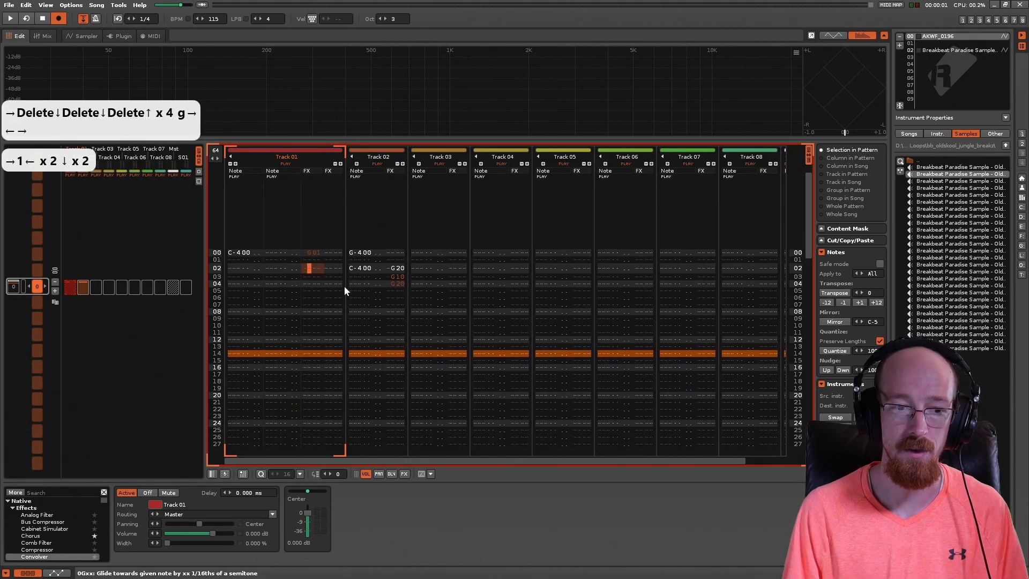
pyautogui.press('Down')
pyautogui.press('Down')
pyautogui.press('Down')
pyautogui.press('Down')
pyautogui.press('Down')
pyautogui.press('Down')
pyautogui.press('Down')
pyautogui.press('Down')
pyautogui.press('Down')
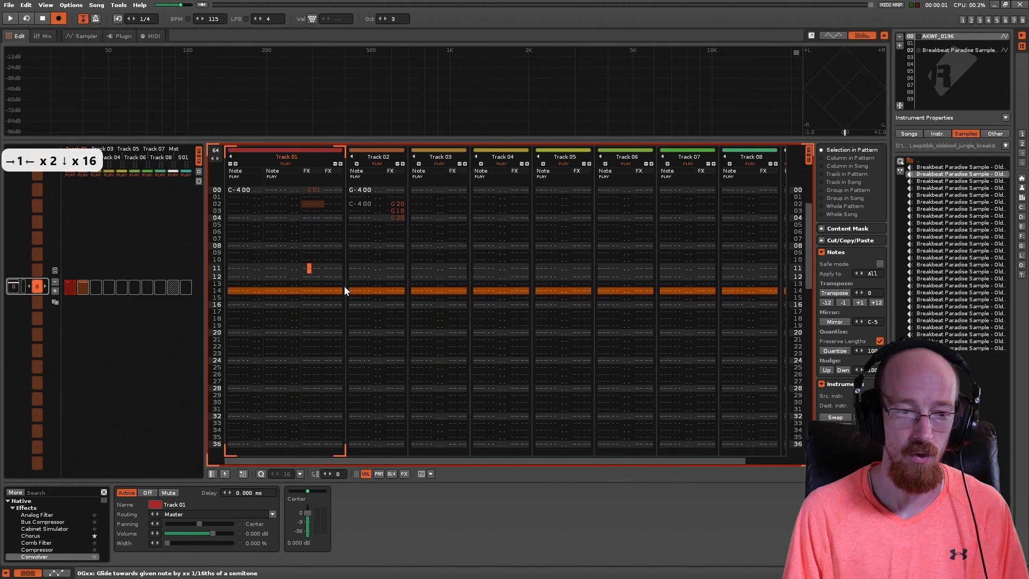
pyautogui.write('GFF')
pyautogui.press('Right')
pyautogui.write('f')
pyautogui.press('Right')
pyautogui.write('f')
pyautogui.press('Left')
pyautogui.press('Left')
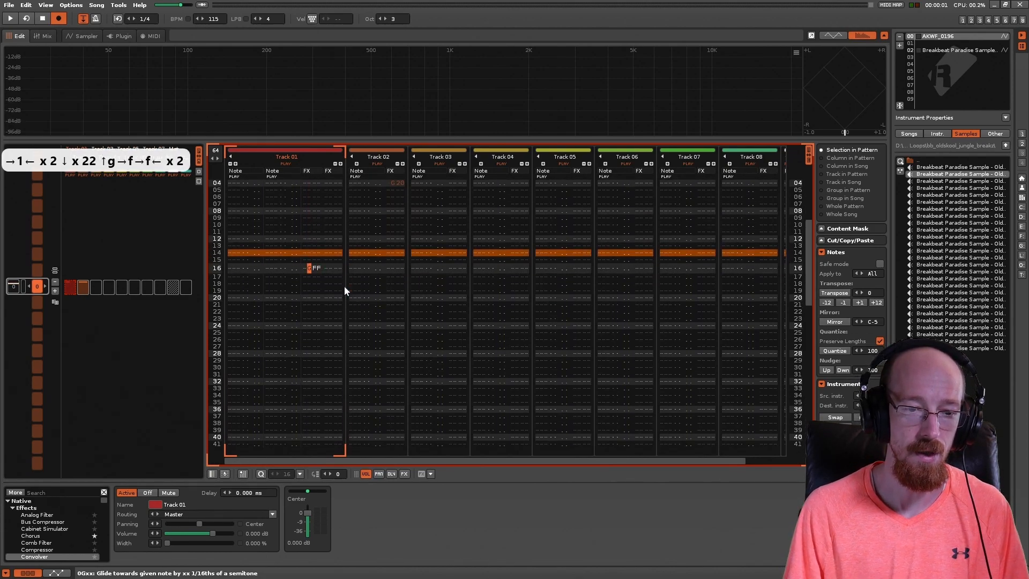
# Step: Interpolate the glide commands from line 00 to line 16 in Track 01's first effect column
pyautogui.press('Right')
pyautogui.press('Right')
pyautogui.press('Left')
pyautogui.press('Left')
pyautogui.hotkey('alt', 'shift', 'Up')
pyautogui.hotkey('alt', 'shift', 'Up')
pyautogui.hotkey('alt', 'shift', 'Up')
pyautogui.hotkey('alt', 'shift', 'Up')
pyautogui.hotkey('alt', 'shift', 'Up')
pyautogui.hotkey('alt', 'shift', 'Up')
pyautogui.hotkey('alt', 'shift', 'Up')
pyautogui.hotkey('alt', 'shift', 'Up')
pyautogui.hotkey('alt', 'shift', 'Up')
pyautogui.hotkey('alt', 'shift', 'Up')
pyautogui.hotkey('alt', 'shift', 'Up')
pyautogui.hotkey('alt', 'shift', 'Up')
pyautogui.hotkey('alt', 'shift', 'Up')
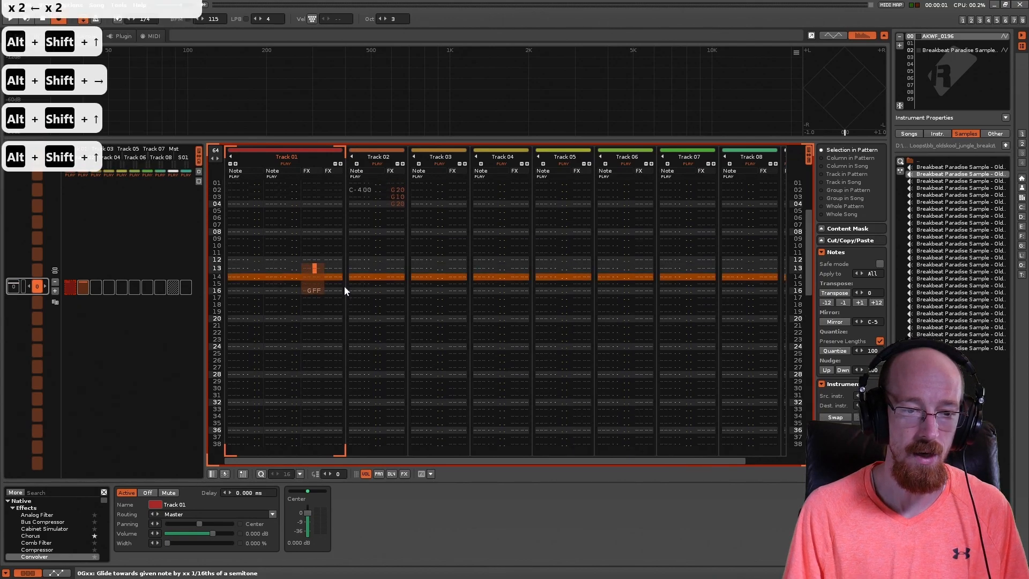
pyautogui.hotkey('alt', 'shift', 'Up')
pyautogui.hotkey('alt', 'shift', 'Up')
pyautogui.hotkey('alt', 'shift', 'Up')
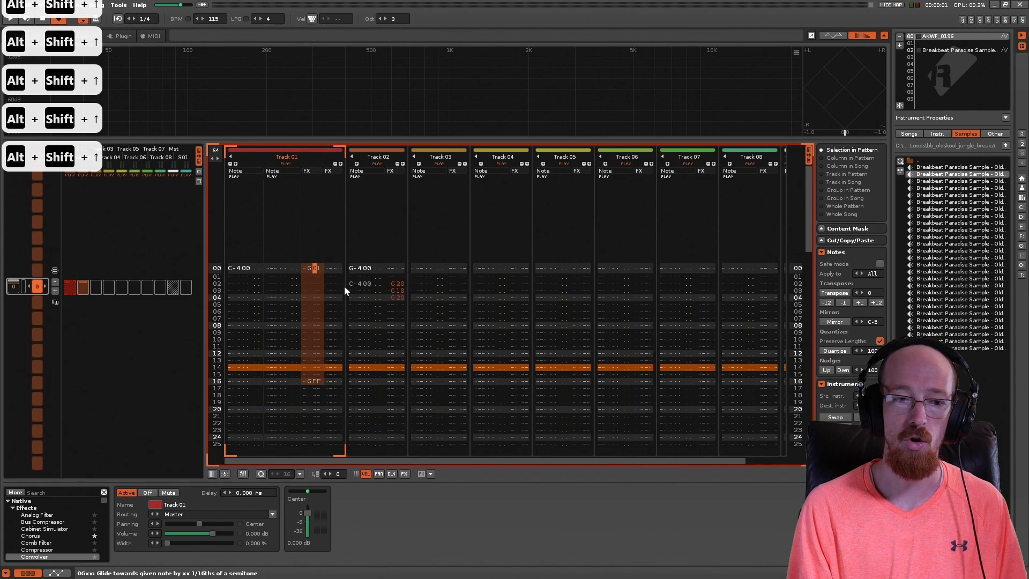
pyautogui.hotkey('ctrl', 'i')
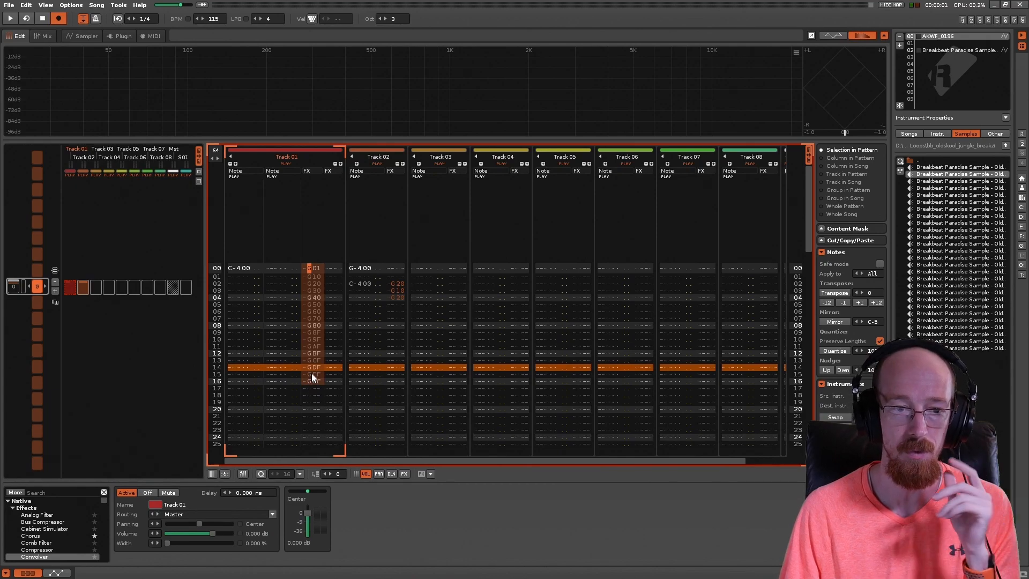
# Step: Enter G-4 on line 04 and F-4 on line 02 of Track 01's first note column
pyautogui.click(242, 296)
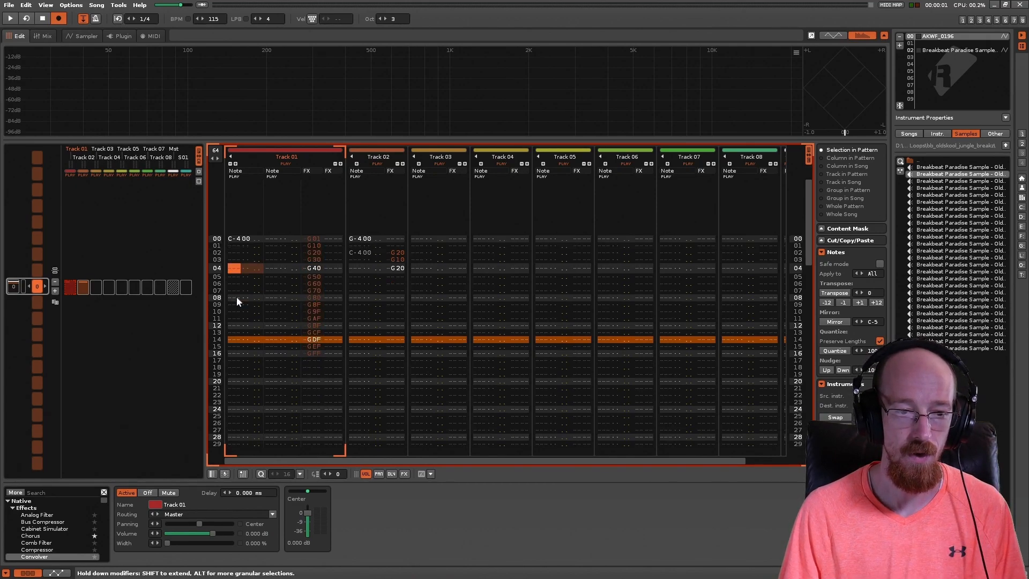
pyautogui.press('t')
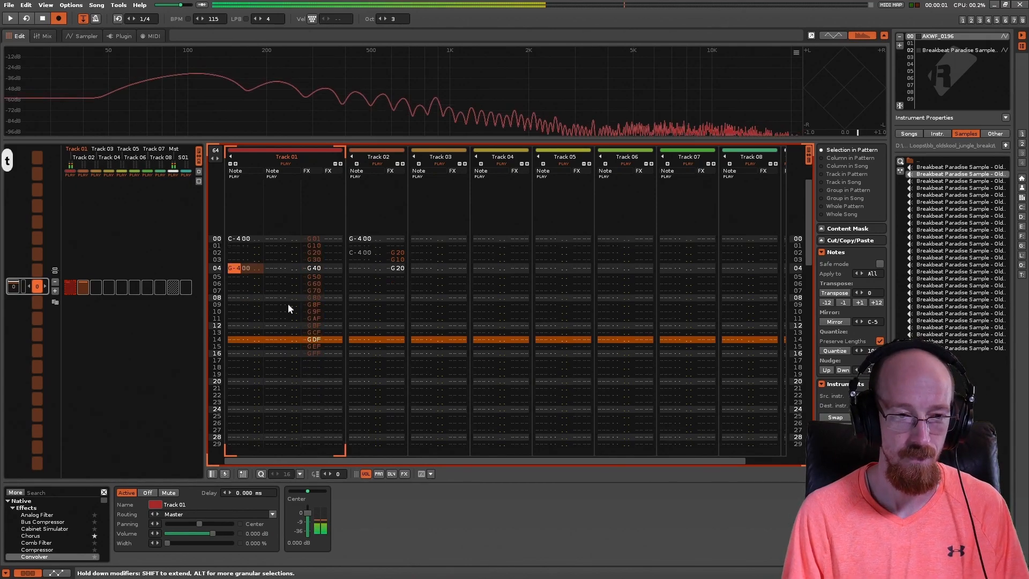
pyautogui.press('Up')
pyautogui.press('Up')
pyautogui.press('r')
pyautogui.press('Down')
pyautogui.press('Down')
pyautogui.press('Down')
pyautogui.press('Down')
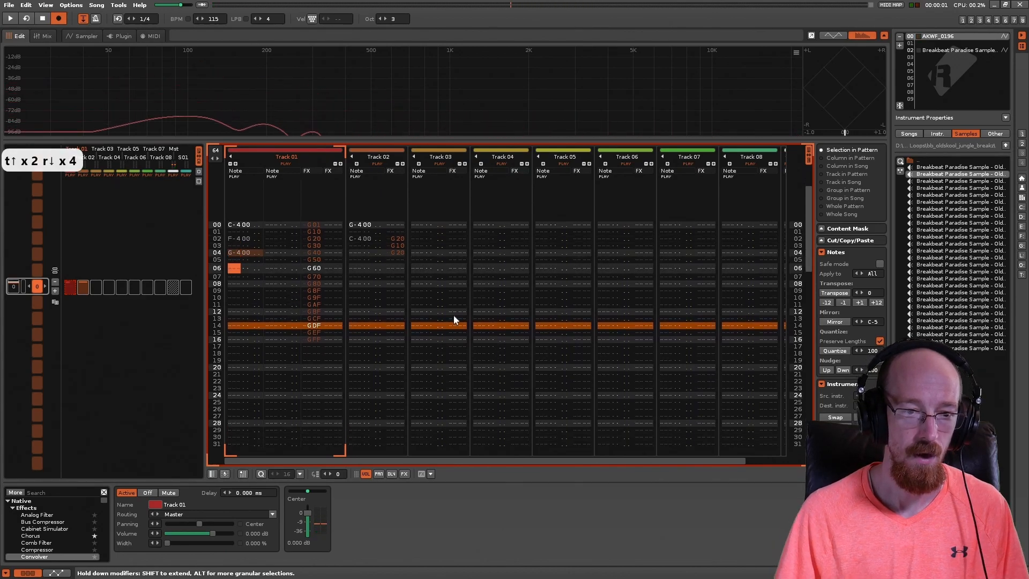
# Step: Repeat the C-4, F-4 and G-4 notes of lines 00–04 continuously down Track 01's first note column, and play the pattern
pyautogui.press('Up')
pyautogui.press('Up')
pyautogui.hotkey('alt', 'shift', 'Up')
pyautogui.hotkey('alt', 'shift', 'Up')
pyautogui.hotkey('alt', 'shift', 'Up')
pyautogui.hotkey('alt', 'shift', 'Up')
pyautogui.hotkey('alt', 'shift', 'Right')
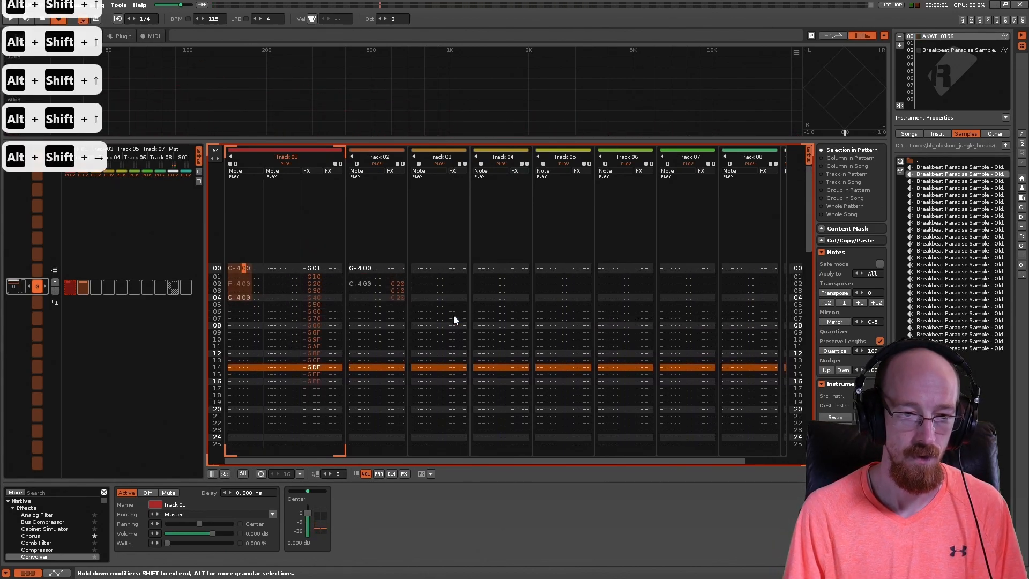
pyautogui.hotkey('alt', 'shift', 'Right')
pyautogui.hotkey('ctrl', 'c')
pyautogui.hotkey('ctrl', 'p')
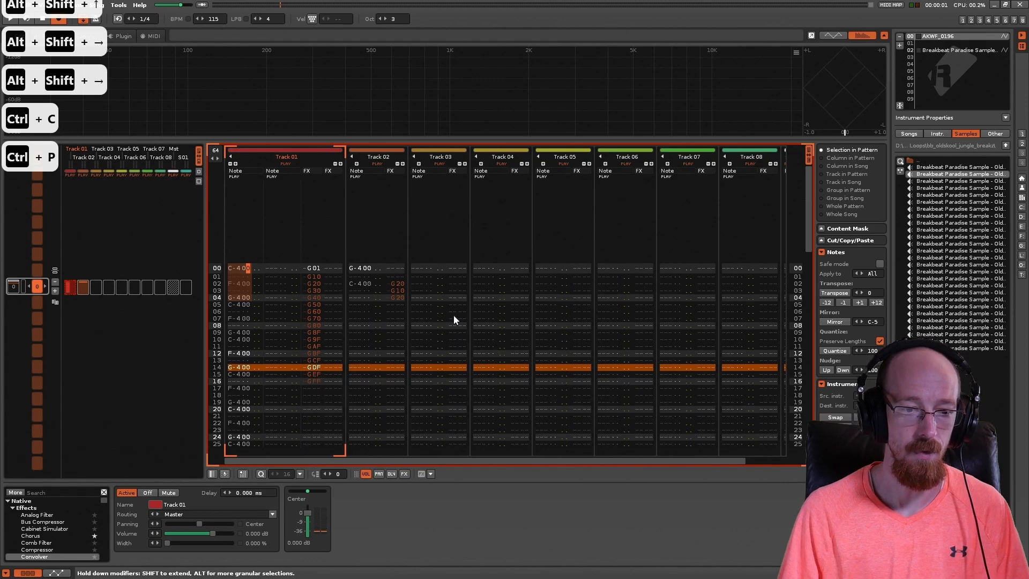
pyautogui.press('space')
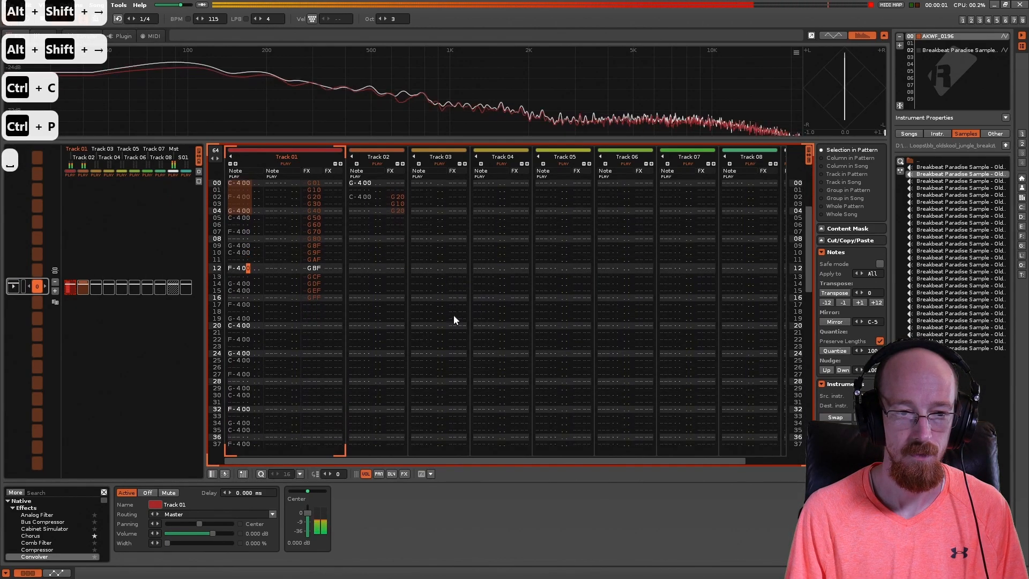
pyautogui.press('space')
# Step: Clear the notes and glide commands from lines 00–05 of Track 02, and play the pattern
pyautogui.click(358, 239)
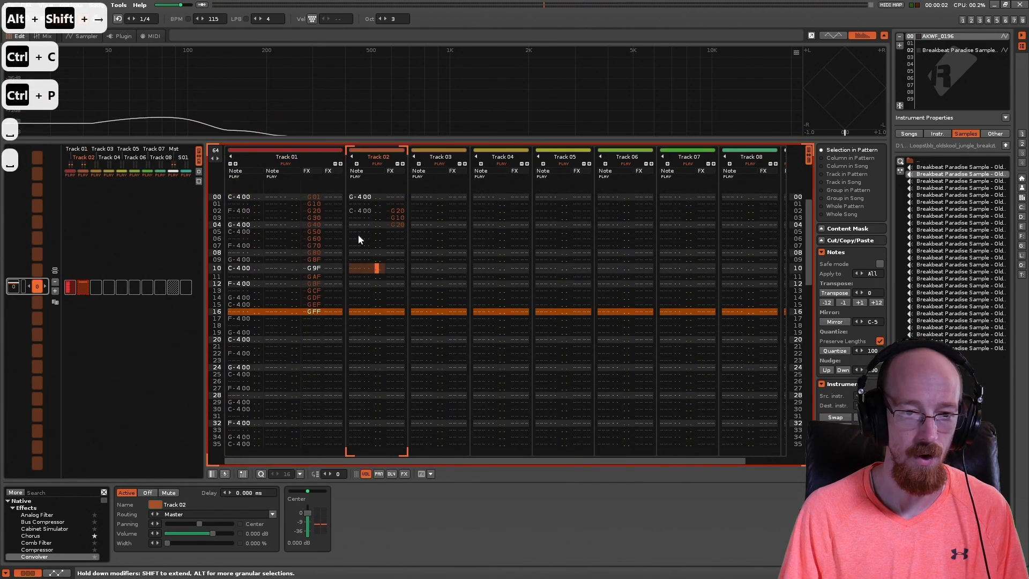
pyautogui.moveTo(363, 195); pyautogui.dragTo(401, 233)
pyautogui.press('Delete')
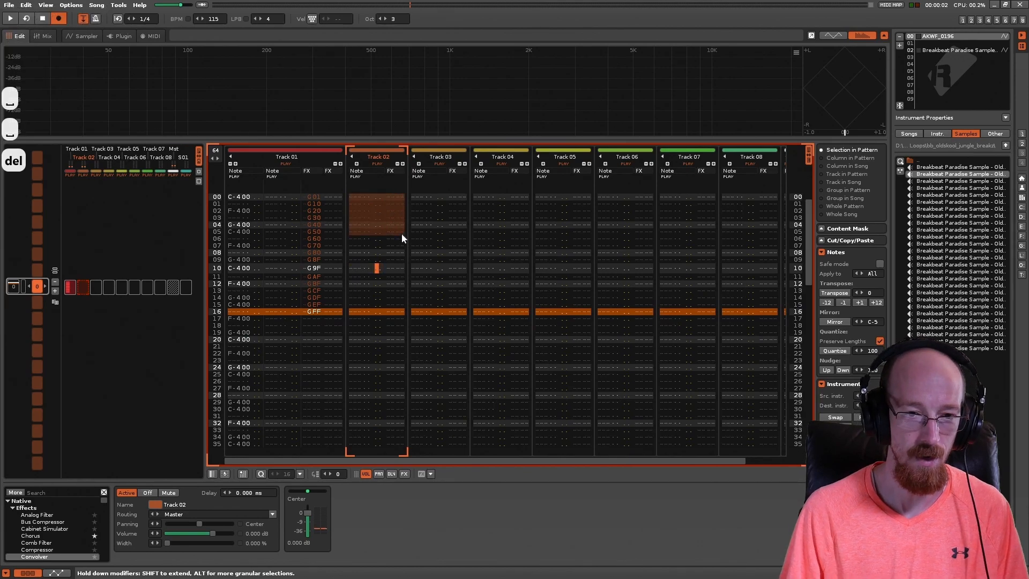
pyautogui.press('Delete')
pyautogui.press('Delete')
pyautogui.press('Delete')
pyautogui.press('space')
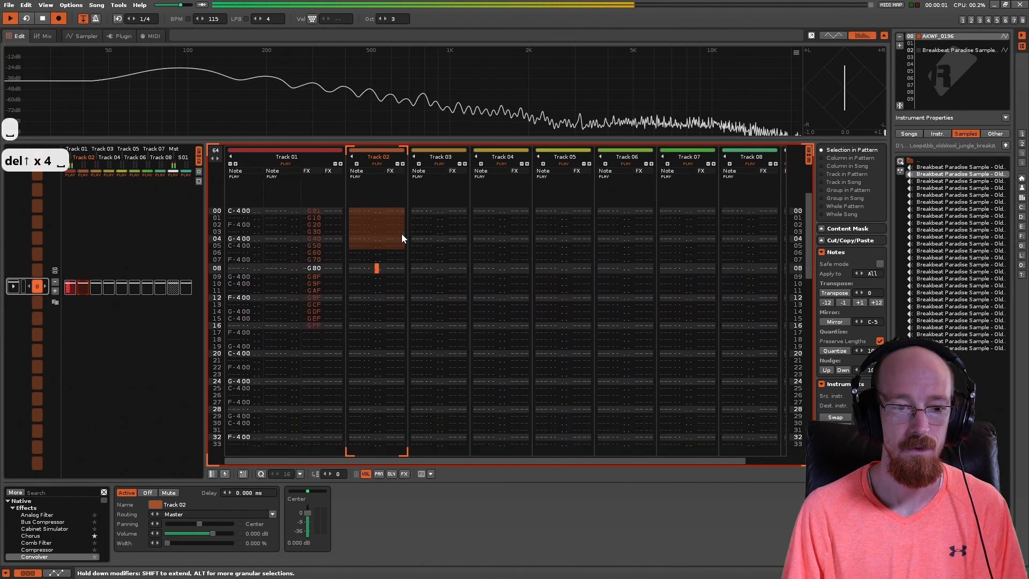
pyautogui.press('space')
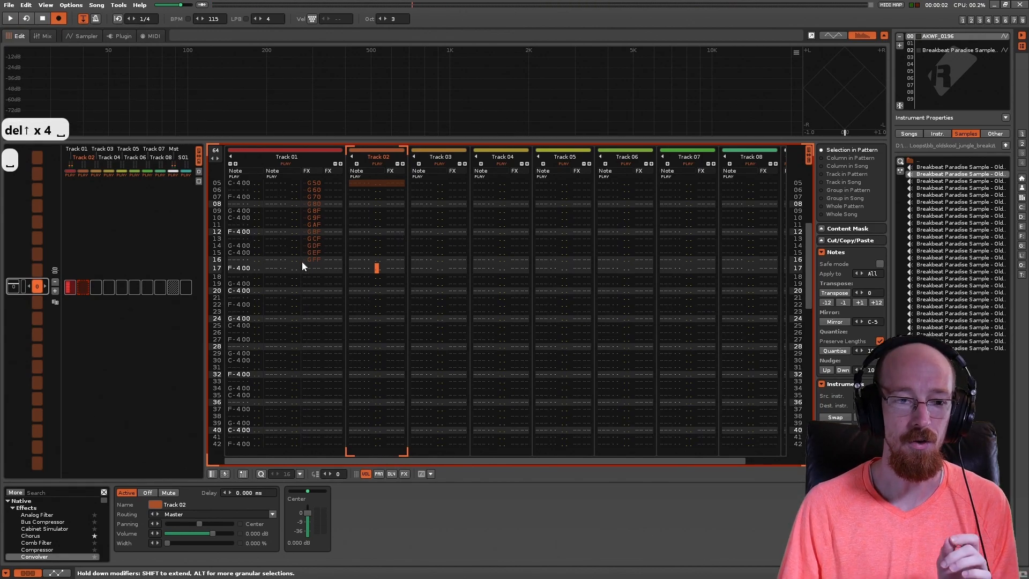
# Step: Interpolate the glide commands between lines 00 and 16 of Track 01's first effect column along a curve instead of linearly
pyautogui.click(267, 230)
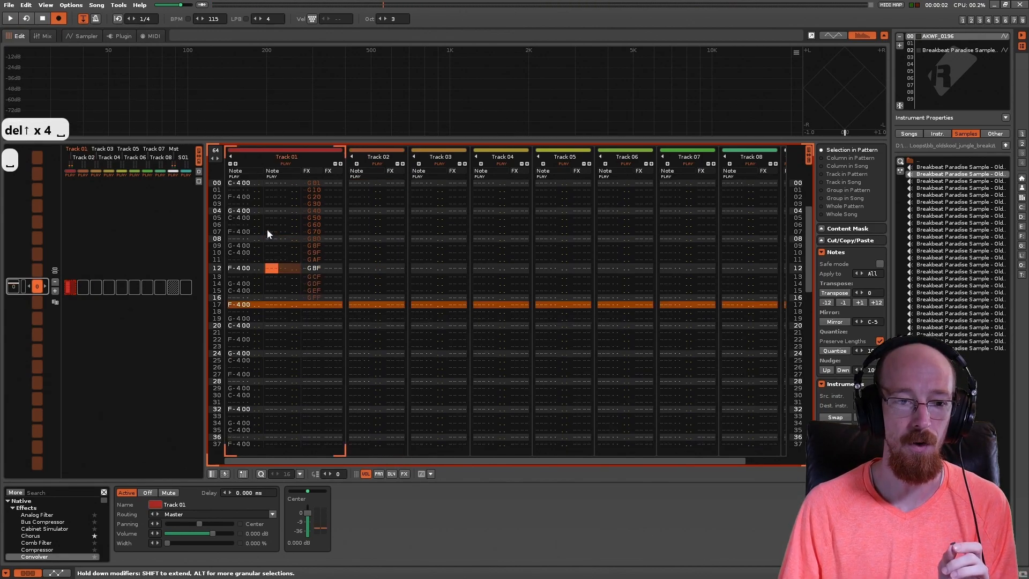
pyautogui.click(313, 203)
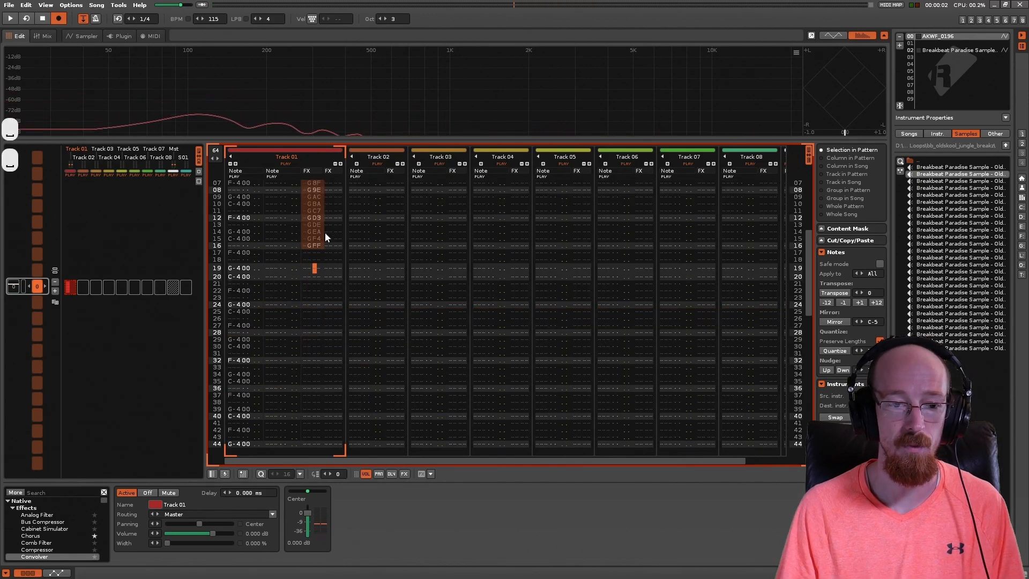
pyautogui.click(323, 232)
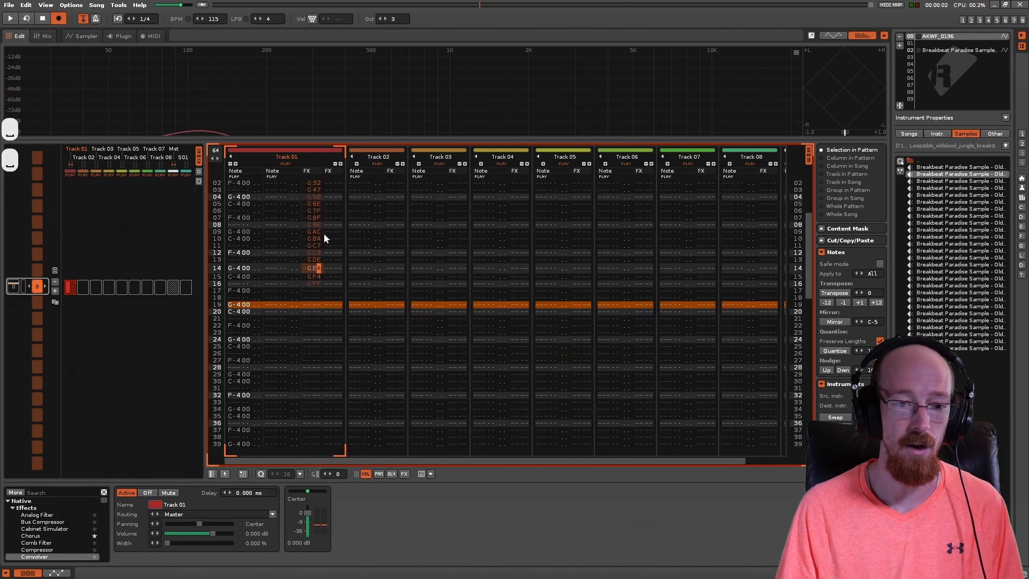
pyautogui.click(290, 246)
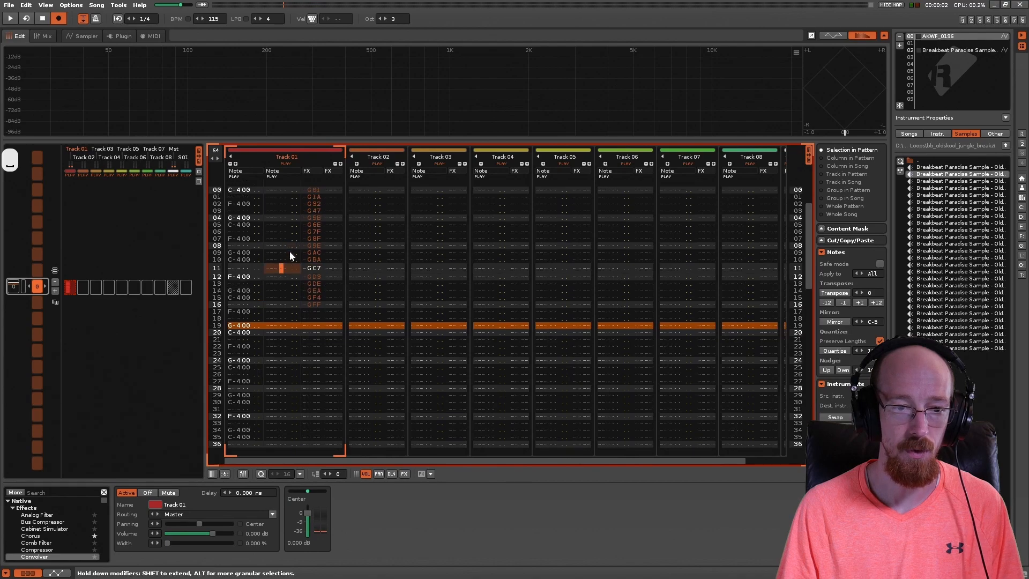
pyautogui.click(275, 197)
pyautogui.click(240, 262)
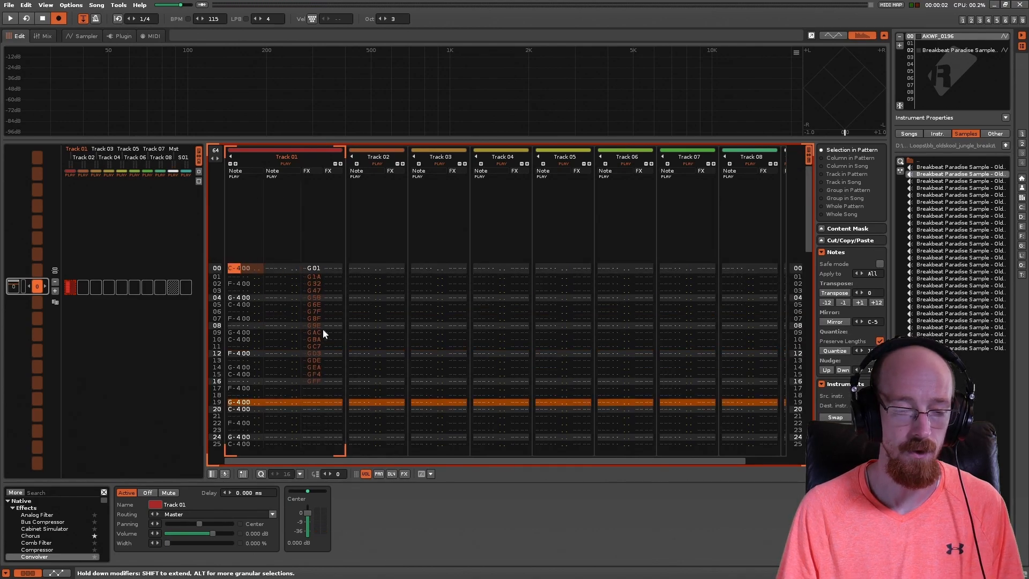
pyautogui.hotkey('shift', 'Right')
pyautogui.hotkey('shift', 'Right')
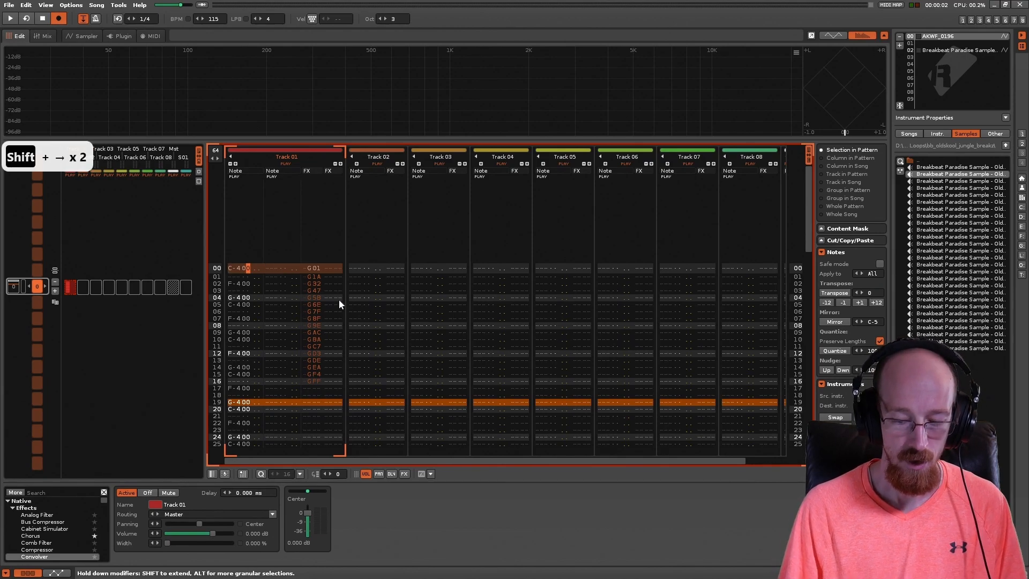
pyautogui.hotkey('alt', 'shift', 'Down')
pyautogui.press('Left')
pyautogui.press('Left')
pyautogui.press('Left')
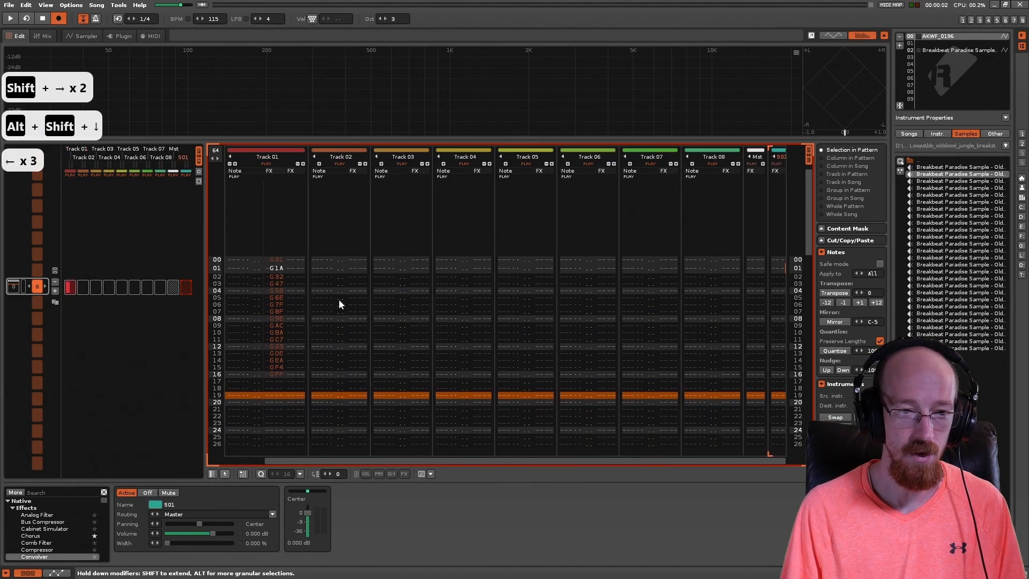
# Step: Clear all notes and glide commands from Track 01 from line 00 through line 63
pyautogui.press('Right')
pyautogui.hotkey('alt', 'shift', 'Right')
pyautogui.hotkey('alt', 'shift', 'Right')
pyautogui.hotkey('alt', 'shift', 'Right')
pyautogui.hotkey('alt', 'shift', 'Right')
pyautogui.hotkey('alt', 'shift', 'Right')
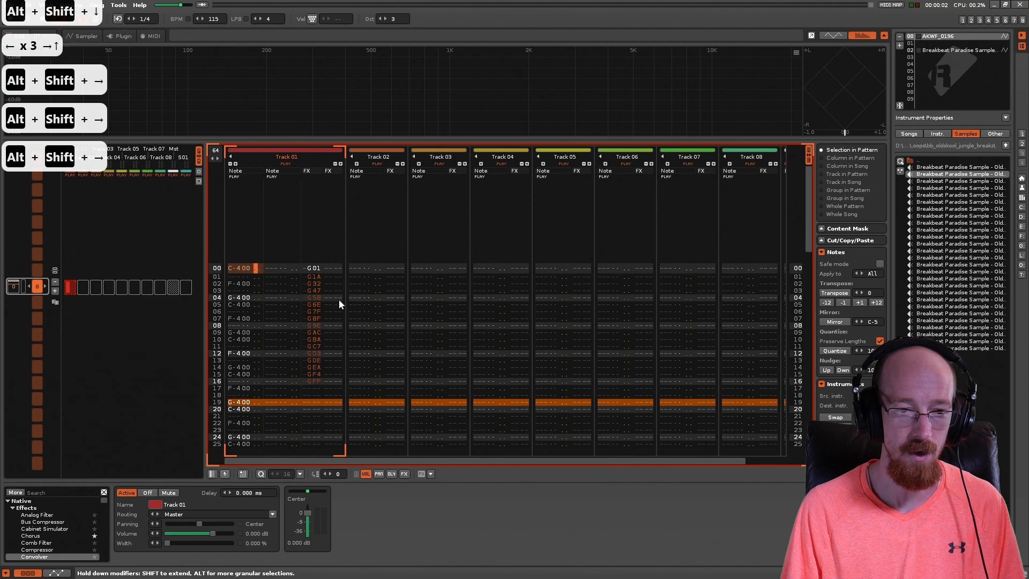
pyautogui.hotkey('alt', 'shift', 'Right')
pyautogui.hotkey('alt', 'shift', 'Right')
pyautogui.hotkey('alt', 'shift', 'Right')
pyautogui.hotkey('alt', 'shift', 'Right')
pyautogui.hotkey('alt', 'shift', 'Down')
pyautogui.hotkey('alt', 'shift', 'Down')
pyautogui.hotkey('alt', 'shift', 'Right')
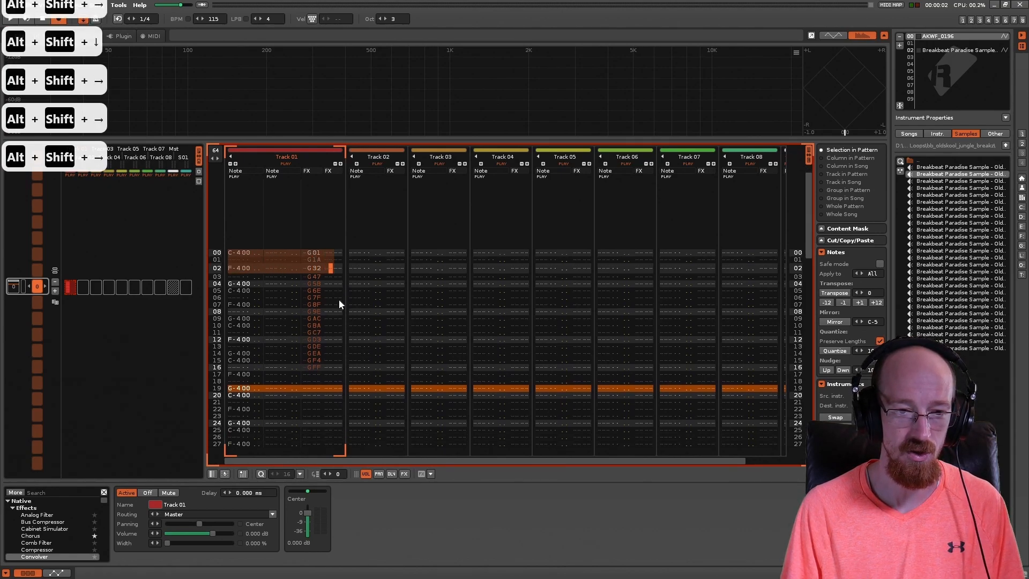
pyautogui.hotkey('alt', 'shift', 'Down')
pyautogui.hotkey('alt', 'shift', 'End')
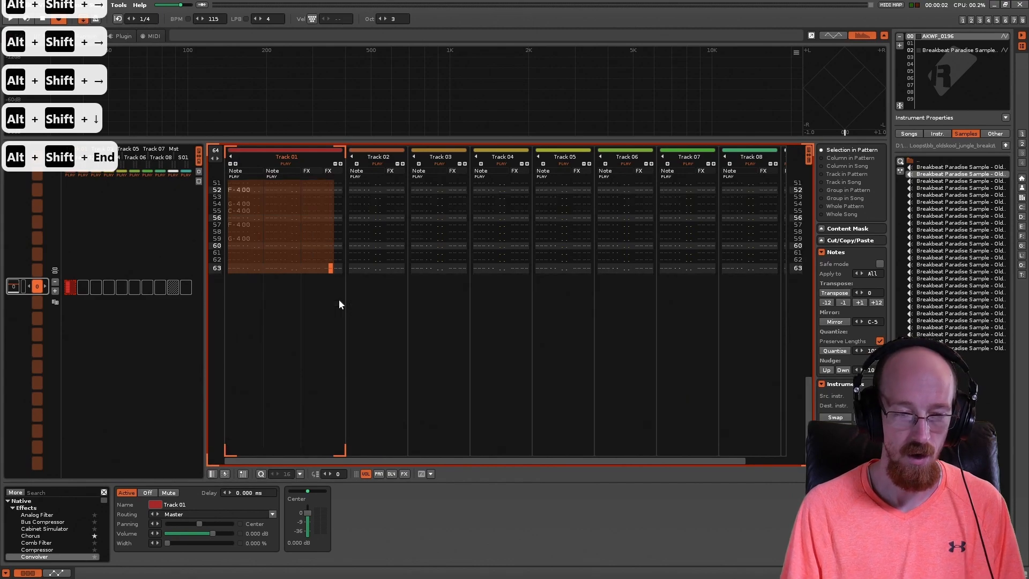
pyautogui.press('Delete')
pyautogui.press('Down')
pyautogui.press('Left')
pyautogui.press('Left')
pyautogui.press('Left')
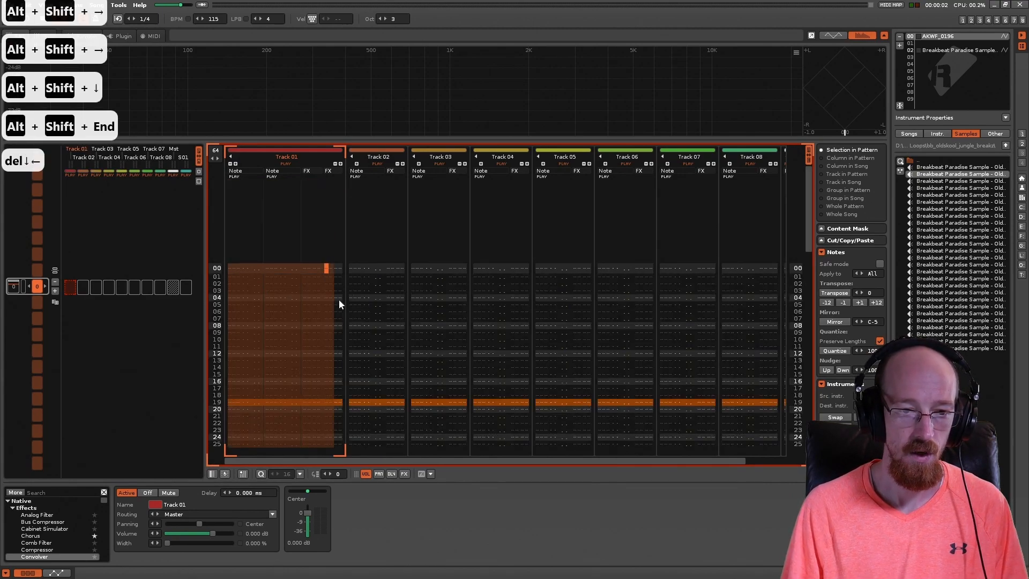
# Step: Select the Breakbeat Paradise Sample instrument and view its slice markers in the sampler waveform
pyautogui.click(960, 49)
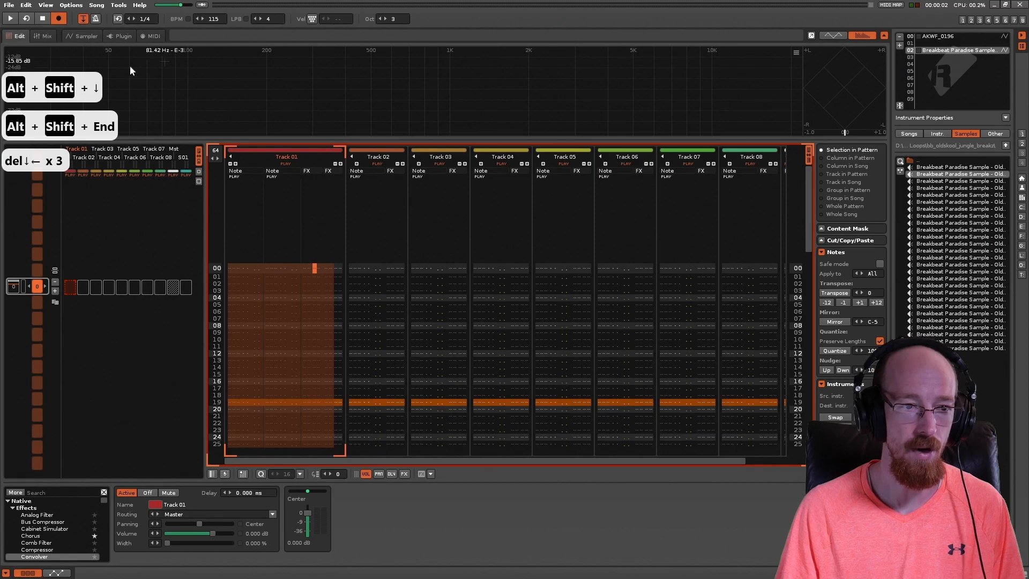
pyautogui.click(82, 37)
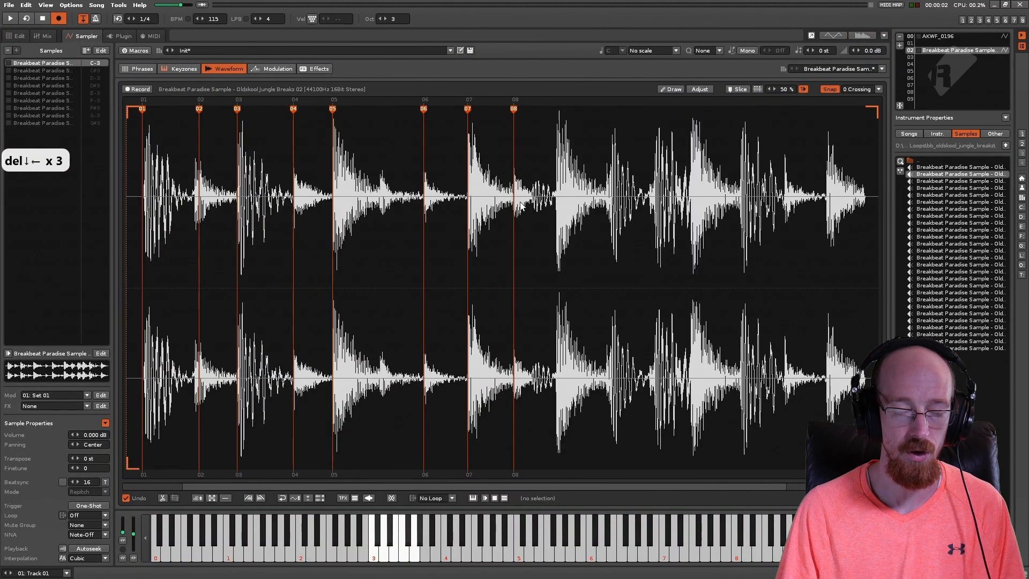
pyautogui.click(18, 35)
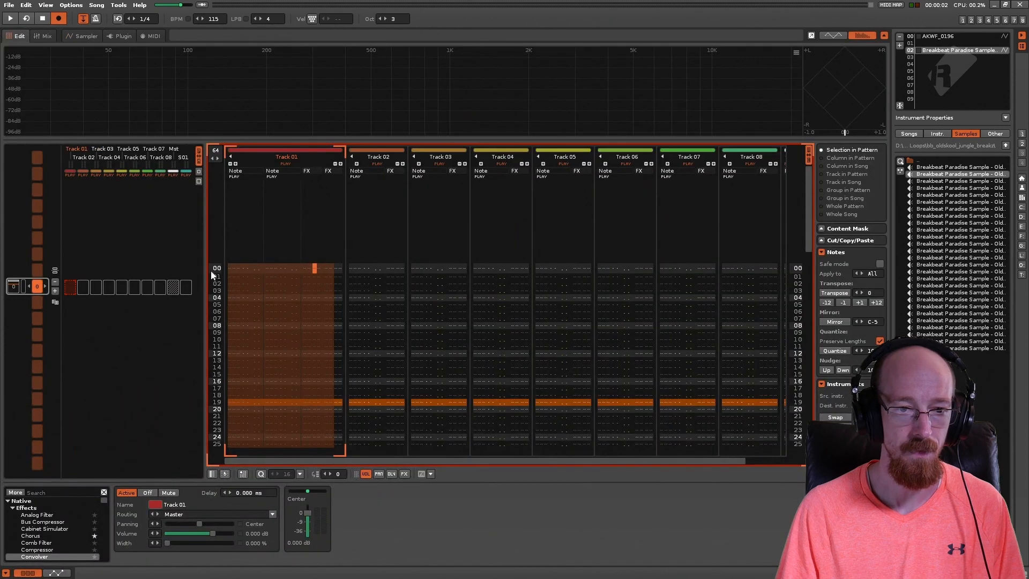
# Step: Remove the second note column from Track 01 and enter C-3 with instrument 02 on line 00
pyautogui.click(239, 270)
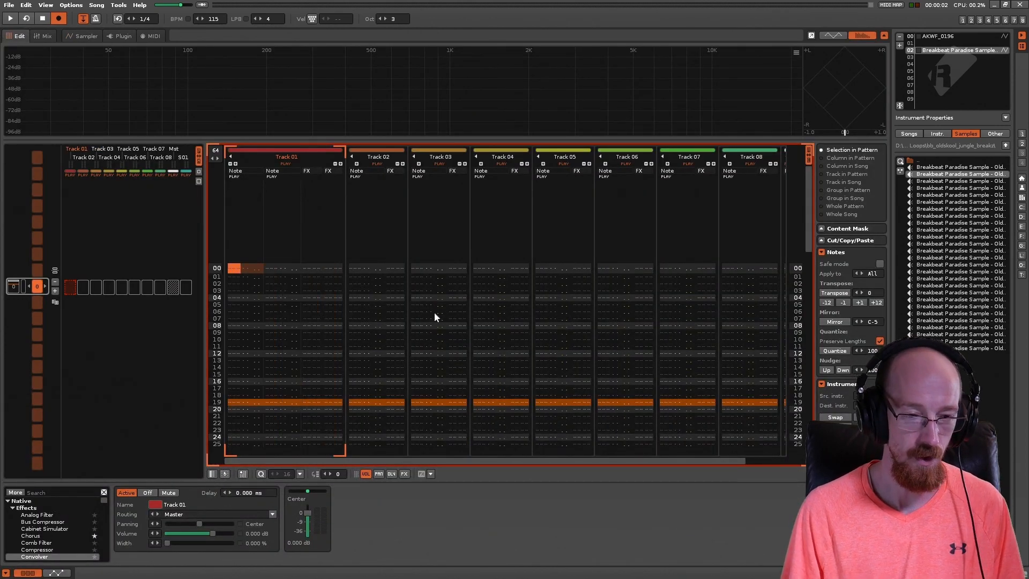
pyautogui.hotkey('ctrl', 'shift', 'Left')
pyautogui.press('q')
pyautogui.press('z')
# Step: Enter F-3 on line 04 and C-3 on line 08 of Track 01 with instrument 02
pyautogui.press('Down')
pyautogui.press('Down')
pyautogui.press('Down')
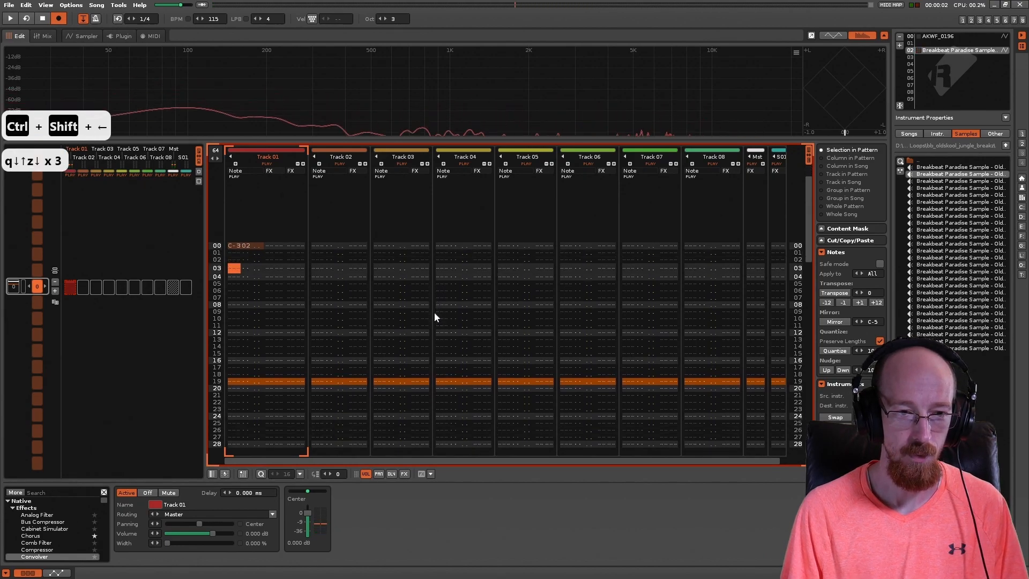
pyautogui.press('z')
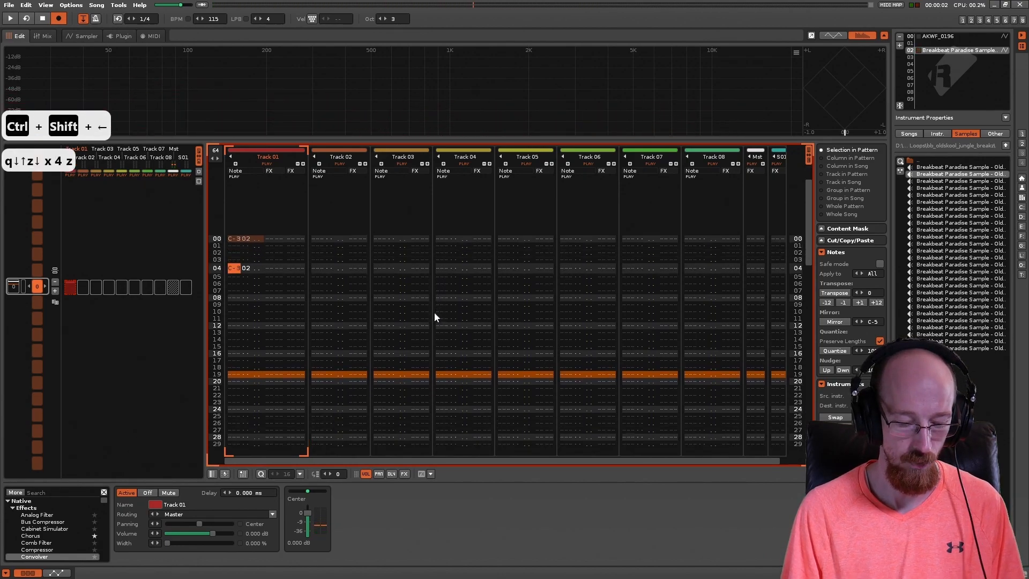
pyautogui.press('c')
pyautogui.press('v')
pyautogui.press('Down')
pyautogui.press('Down')
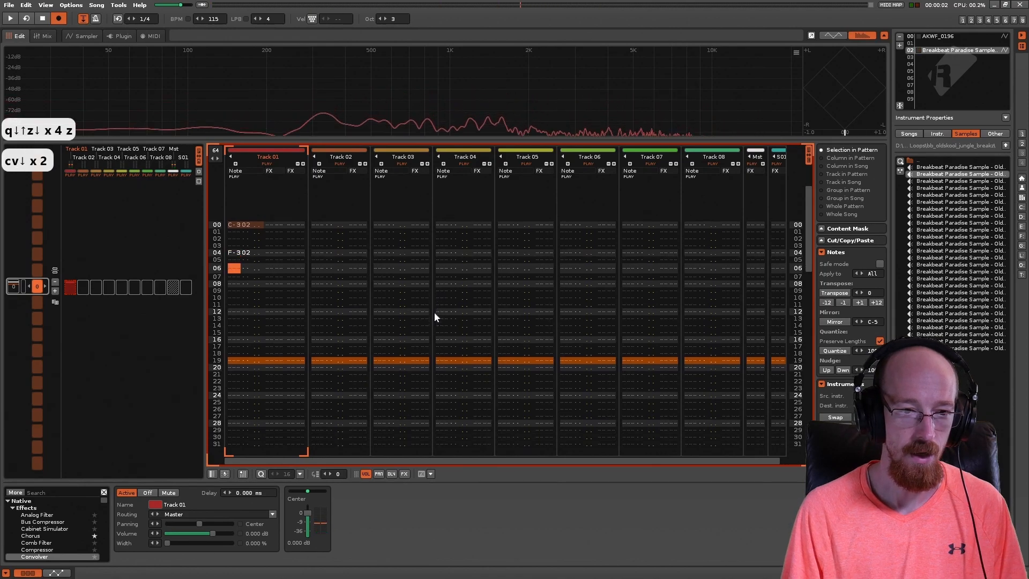
pyautogui.press('Down')
pyautogui.press('Down')
pyautogui.press('z')
# Step: Play the pattern repeatedly while watching the playback position in the breakbeat's sampler waveform
pyautogui.press('Up')
pyautogui.press('Up')
pyautogui.press('Up')
pyautogui.press('Up')
pyautogui.press('Up')
pyautogui.press('Up')
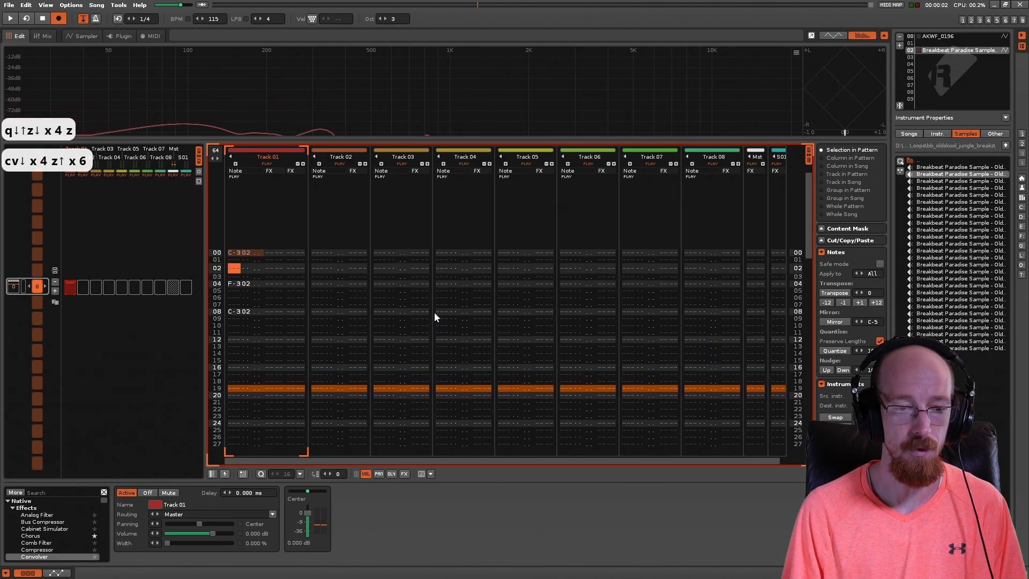
pyautogui.press('Up')
pyautogui.press('Up')
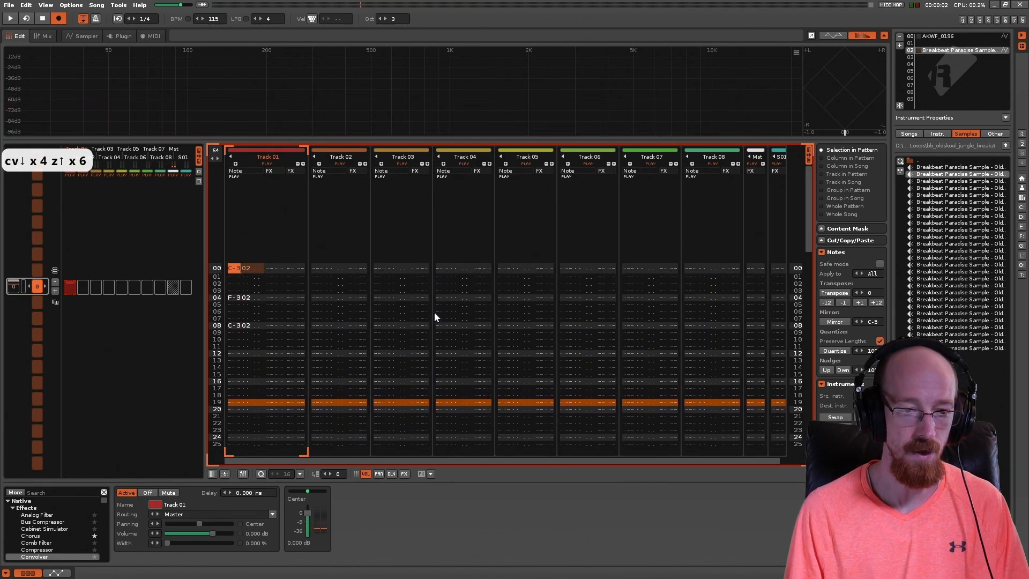
pyautogui.press('F3')
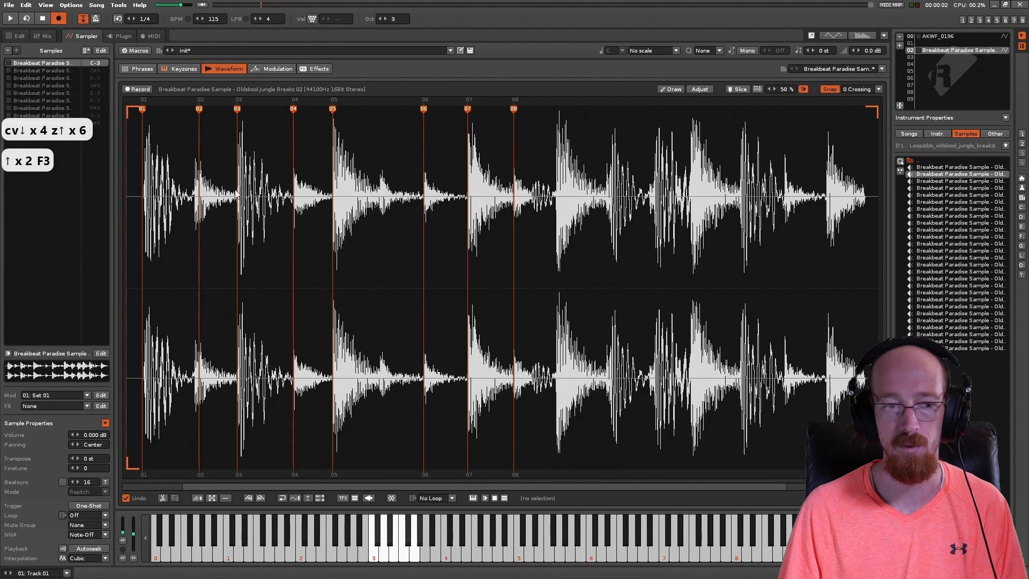
pyautogui.press('space')
pyautogui.press('space')
pyautogui.press('space')
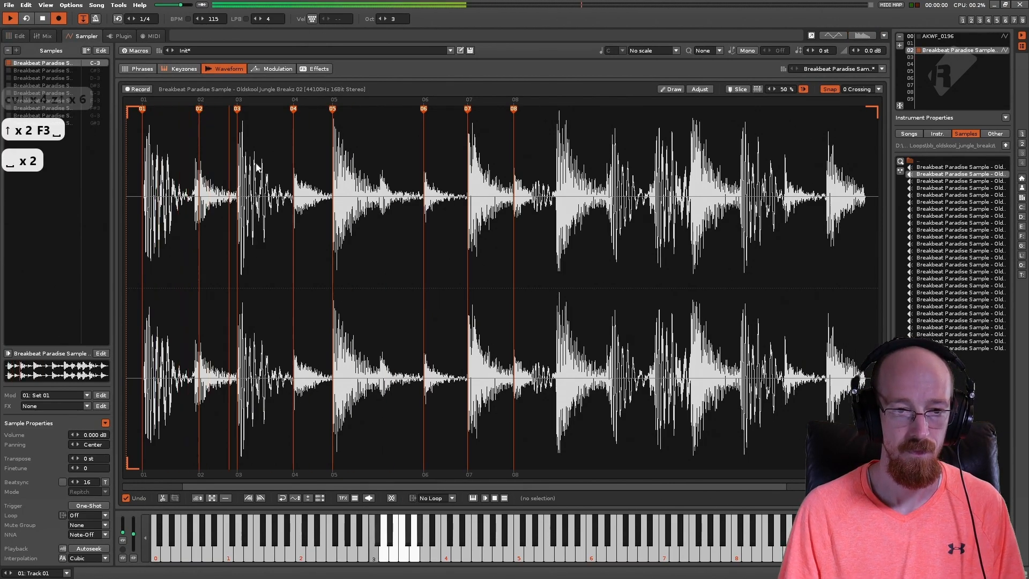
pyautogui.press('space')
pyautogui.press('space')
pyautogui.press('space')
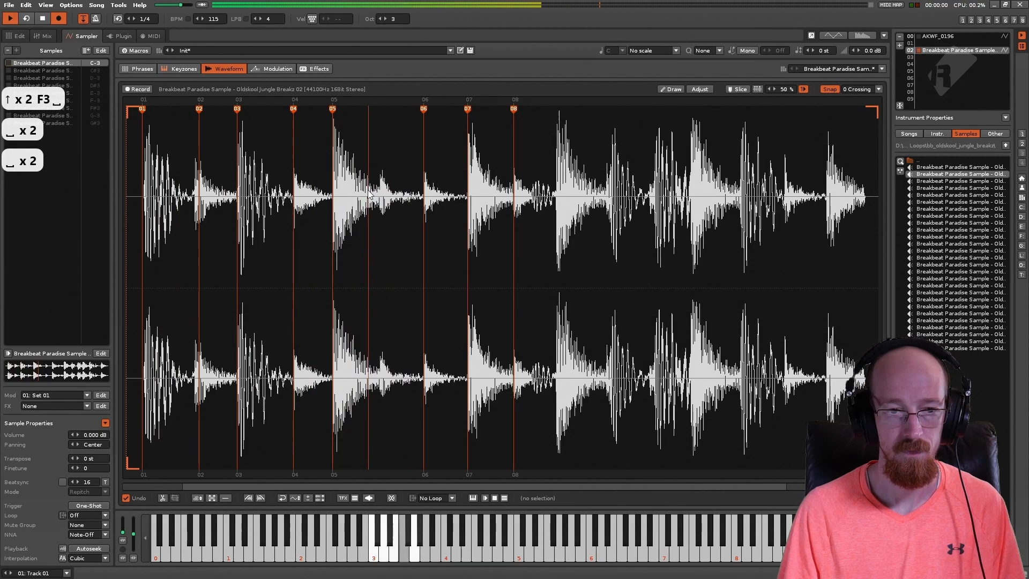
# Step: Enter a G glide command on line 04 in Track 01's first effect column in the pattern editor
pyautogui.click(20, 36)
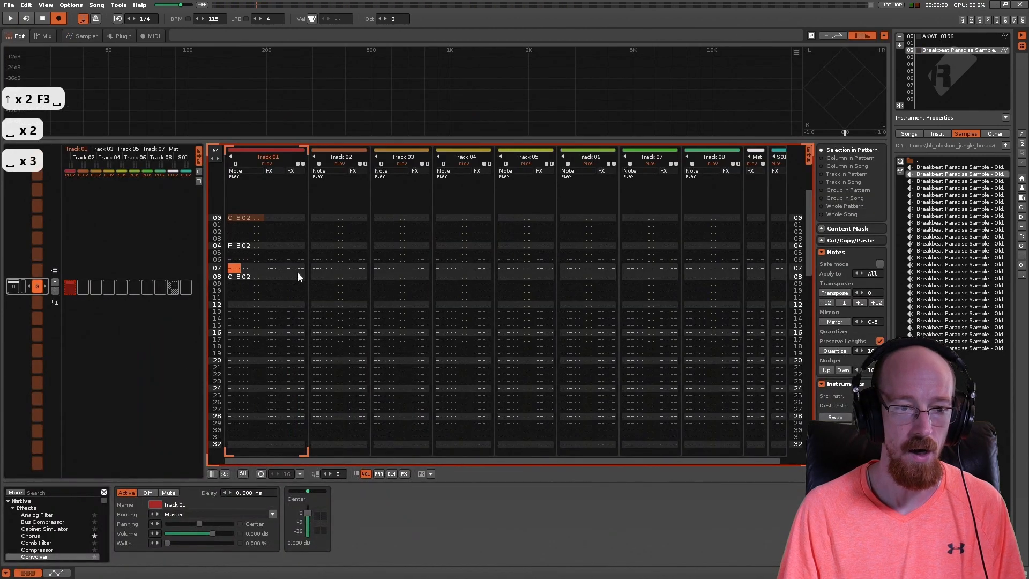
pyautogui.click(286, 245)
pyautogui.press('Left')
pyautogui.press('Left')
pyautogui.write('g')
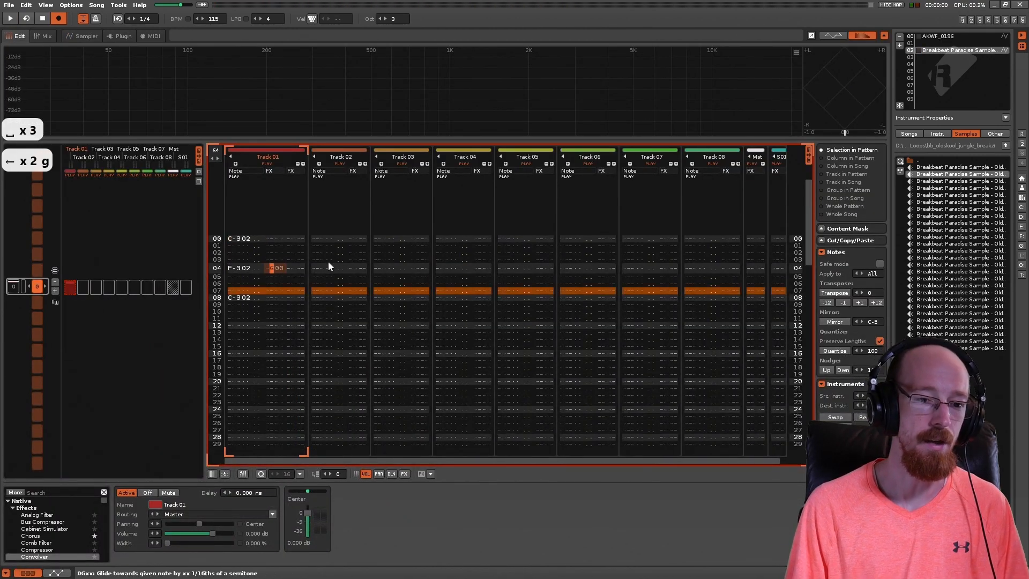
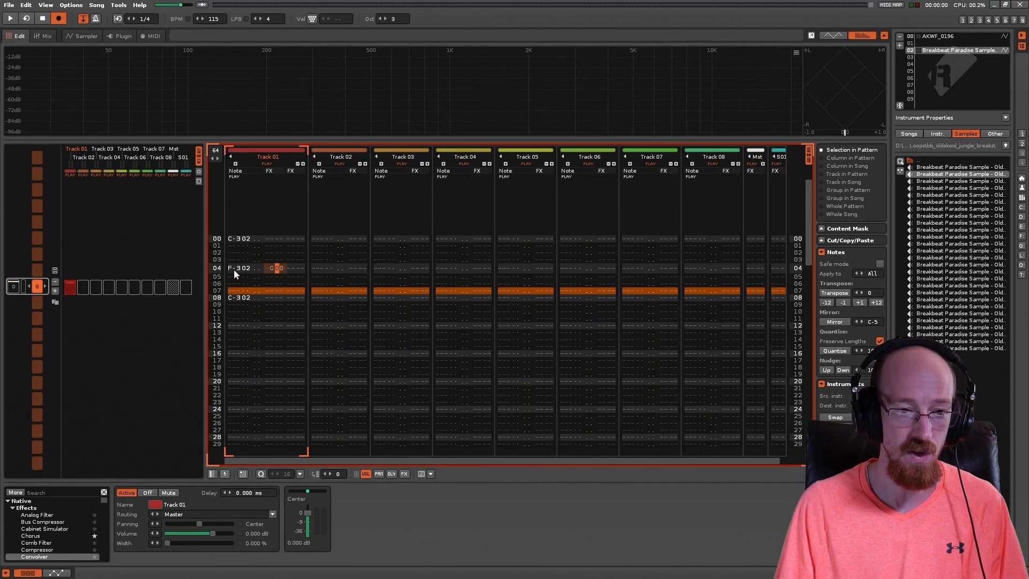
# Step: Set the glide on line 04 of Track 01 to G10 and enter G00 commands on lines 05 to 07
pyautogui.write('e')
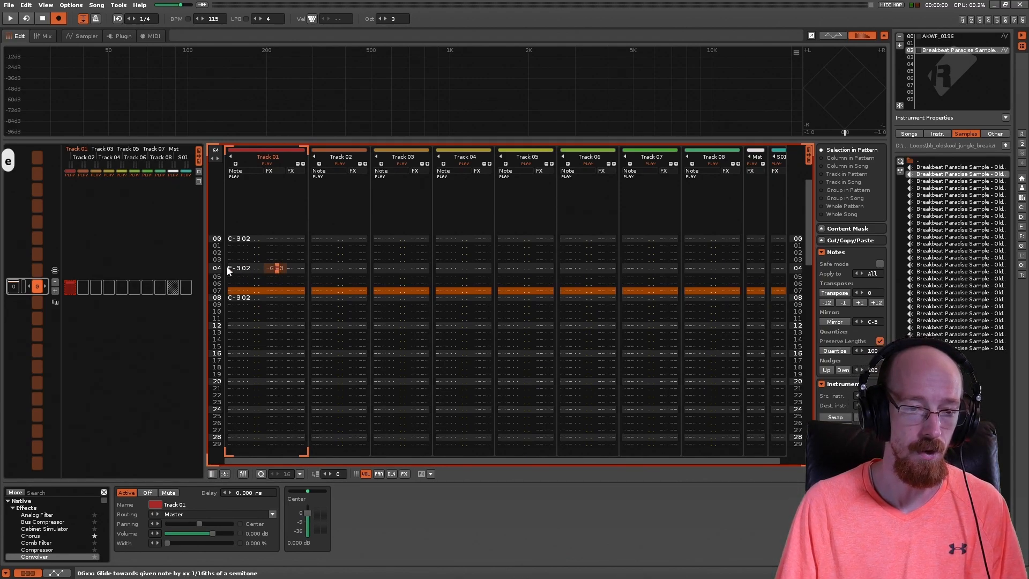
pyautogui.write('1')
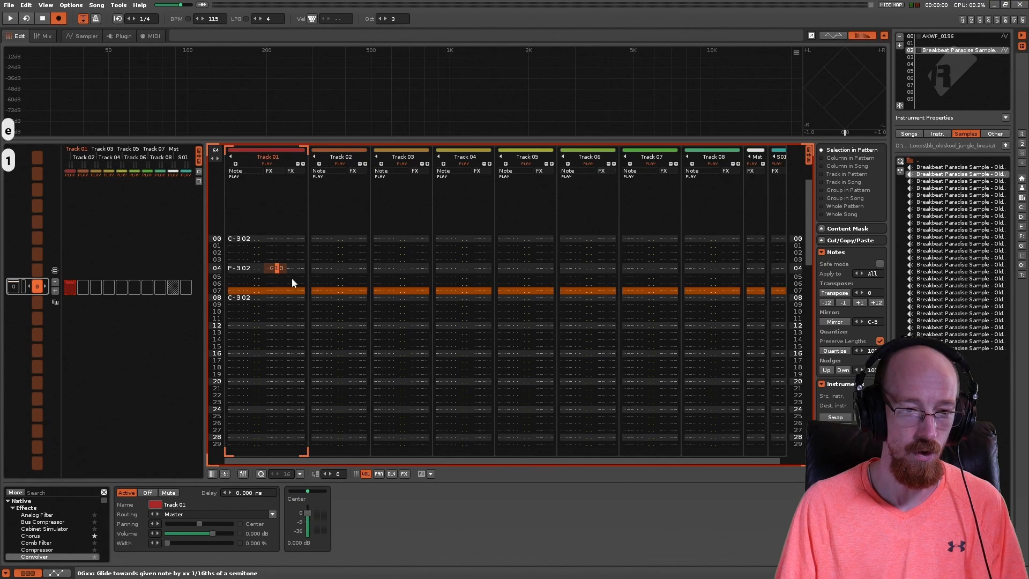
pyautogui.press('Down')
pyautogui.press('Left')
pyautogui.write('g')
pyautogui.press('Down')
pyautogui.write('g')
pyautogui.press('Down')
pyautogui.write('g')
pyautogui.press('Up')
pyautogui.press('Up')
pyautogui.press('Up')
pyautogui.press('Up')
pyautogui.press('Up')
pyautogui.press('Up')
pyautogui.press('Up')
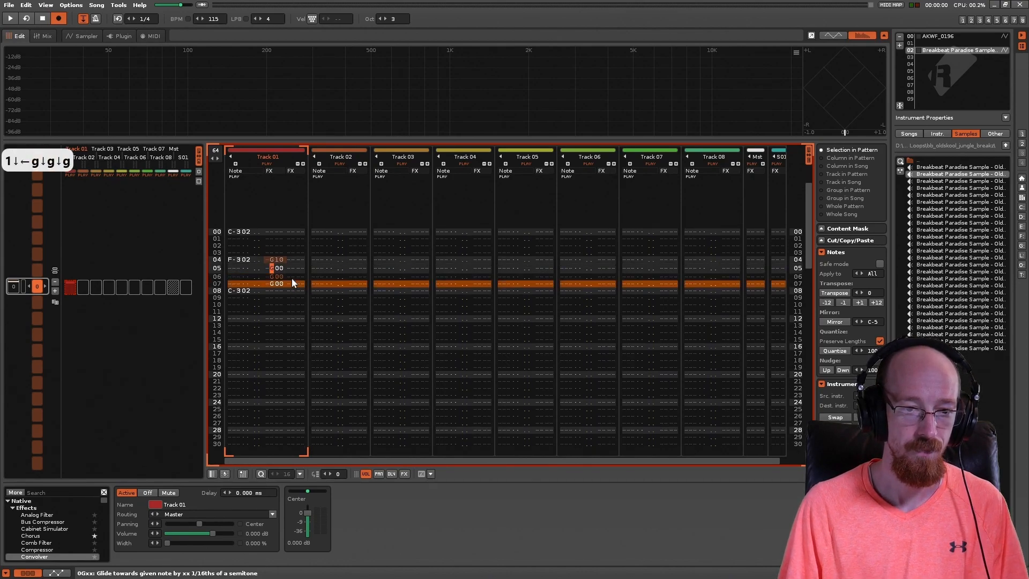
# Step: Play the pattern from the start several times to hear the glide from line 04
pyautogui.press('Left')
pyautogui.press('Left')
pyautogui.press('Left')
pyautogui.press('Left')
pyautogui.press('Left')
pyautogui.press('Left')
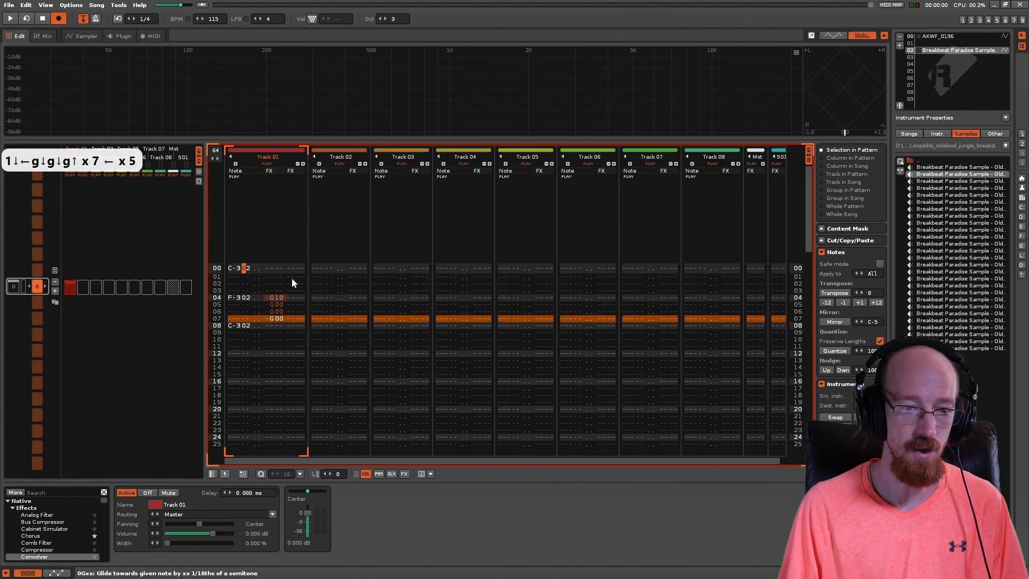
pyautogui.press('Down')
pyautogui.press('Down')
pyautogui.press('Down')
pyautogui.press('Down')
pyautogui.press('Down')
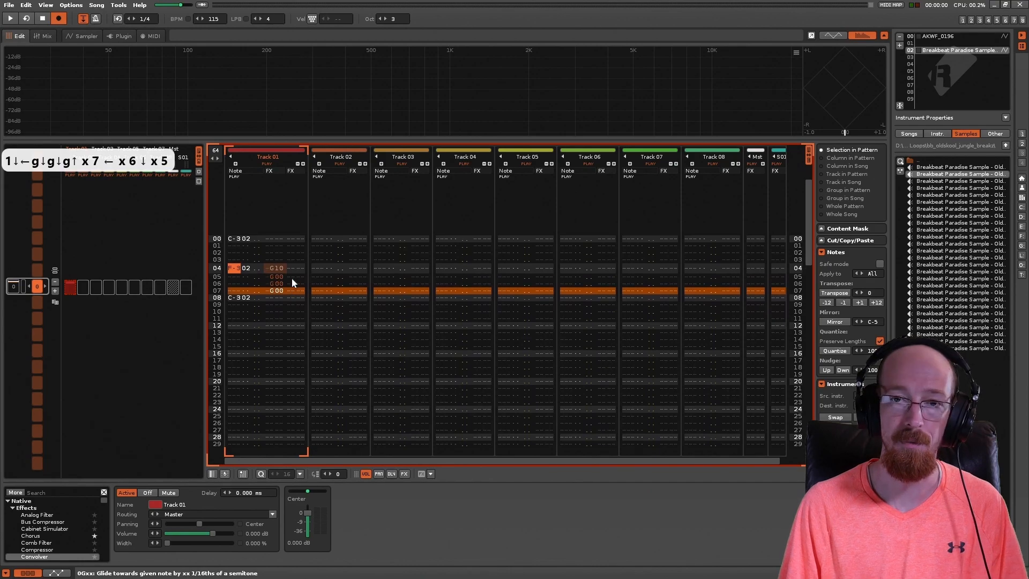
pyautogui.press('Up')
pyautogui.press('Down')
pyautogui.press('space')
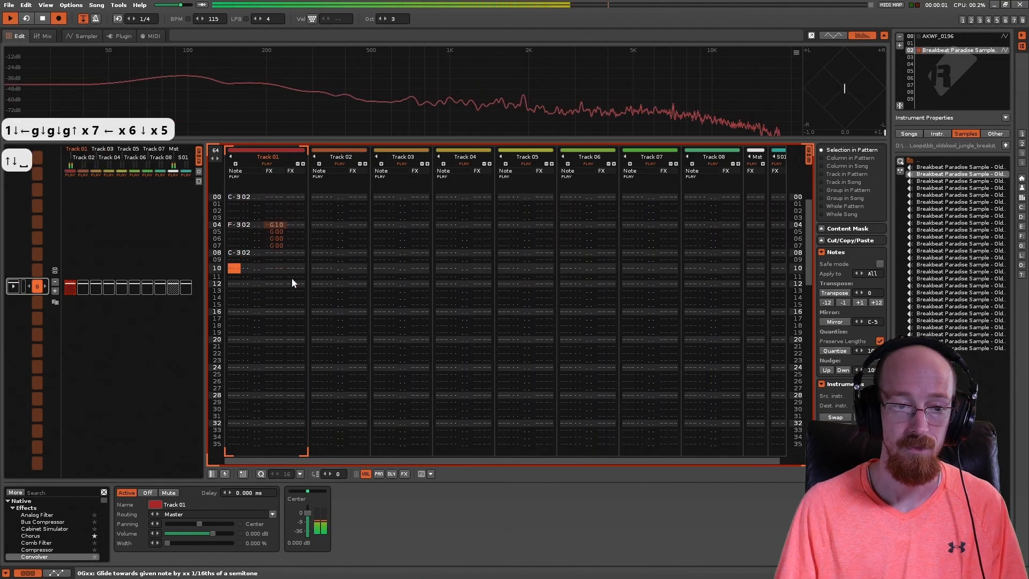
pyautogui.press('space')
pyautogui.press('space')
pyautogui.press('space')
# Step: Open the breakbeat's sampler waveform and replay the pattern to follow how the playback position glides
pyautogui.click(83, 36)
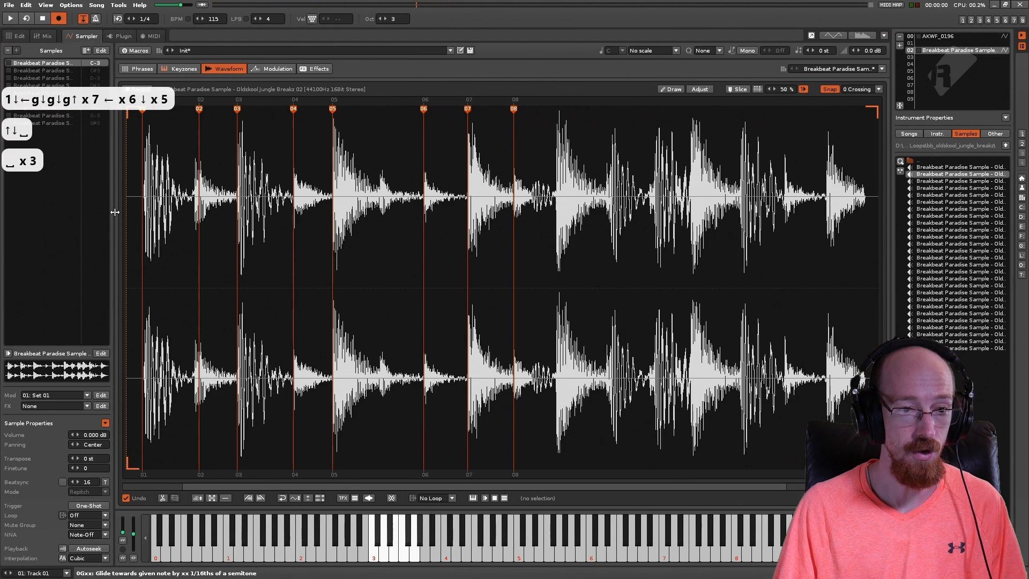
pyautogui.press('space')
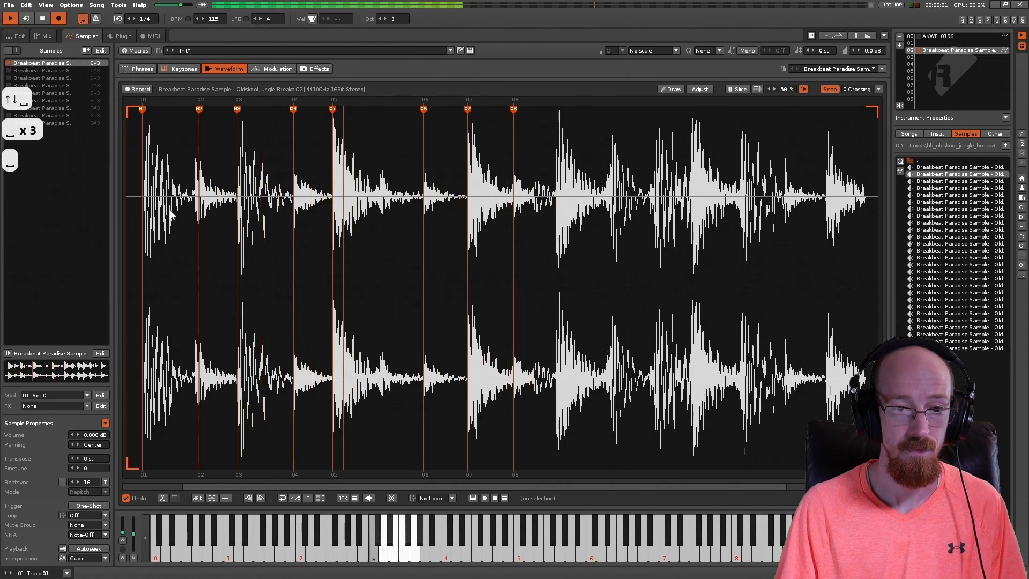
pyautogui.press('space')
pyautogui.press('space')
pyautogui.press('space')
# Step: Change the notes on lines 00 and 08 of Track 01 to C#3 with instrument 02 in the pattern editor
pyautogui.click(16, 36)
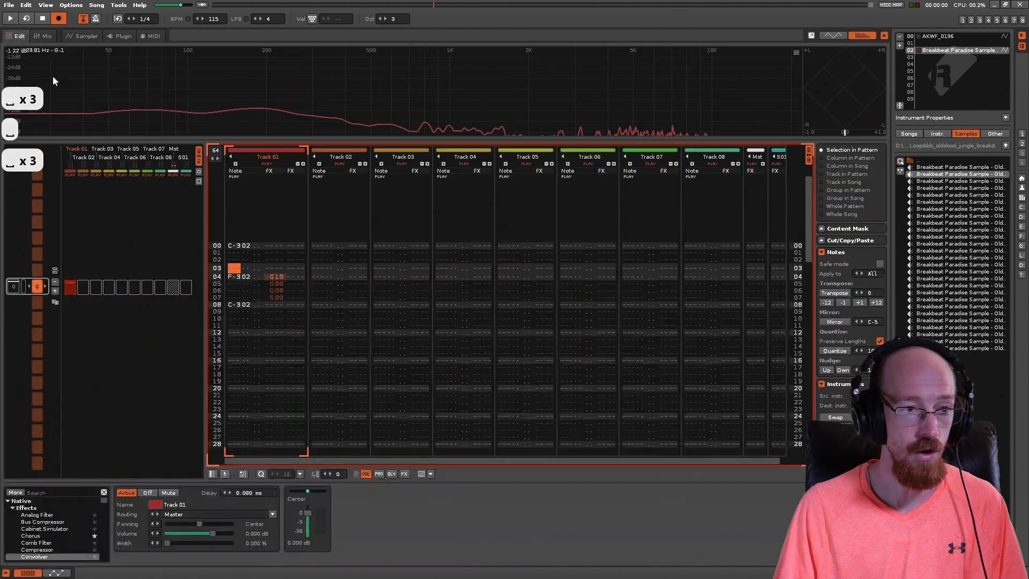
pyautogui.click(250, 251)
pyautogui.press('s')
pyautogui.press('Down')
pyautogui.press('Down')
pyautogui.press('Down')
pyautogui.press('Down')
pyautogui.press('Down')
pyautogui.press('Down')
pyautogui.press('Down')
pyautogui.press('Down')
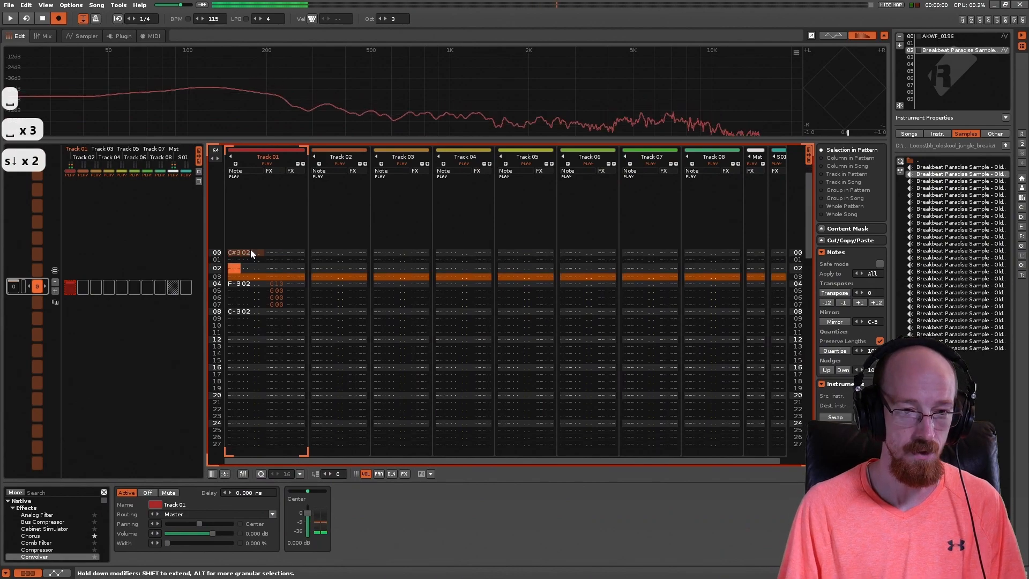
pyautogui.press('s')
pyautogui.press('Up')
pyautogui.press('Up')
pyautogui.press('Up')
pyautogui.press('Up')
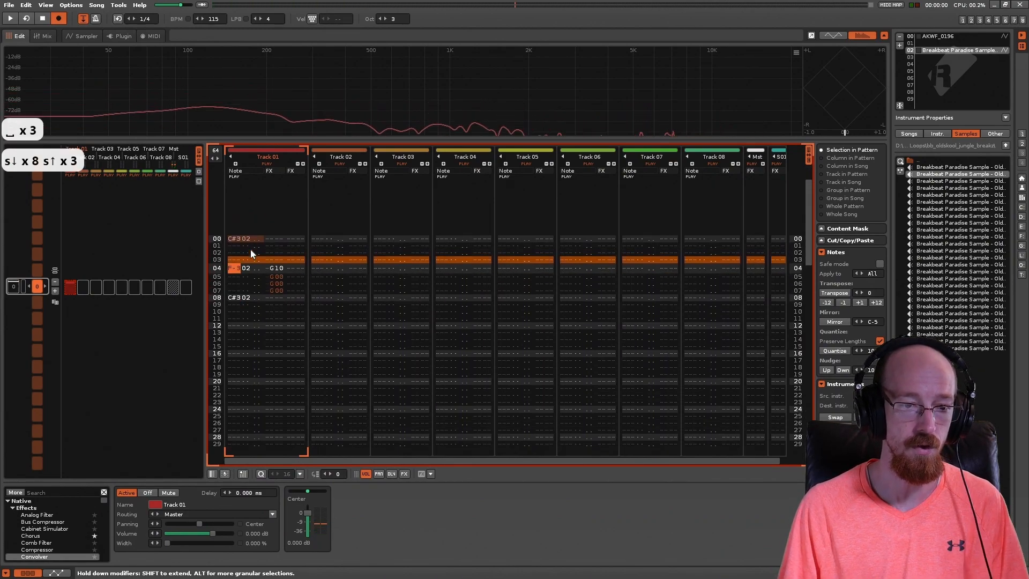
# Step: Play the C#3 pattern with the sampler waveform in view and check the glide command on line 04
pyautogui.press('space')
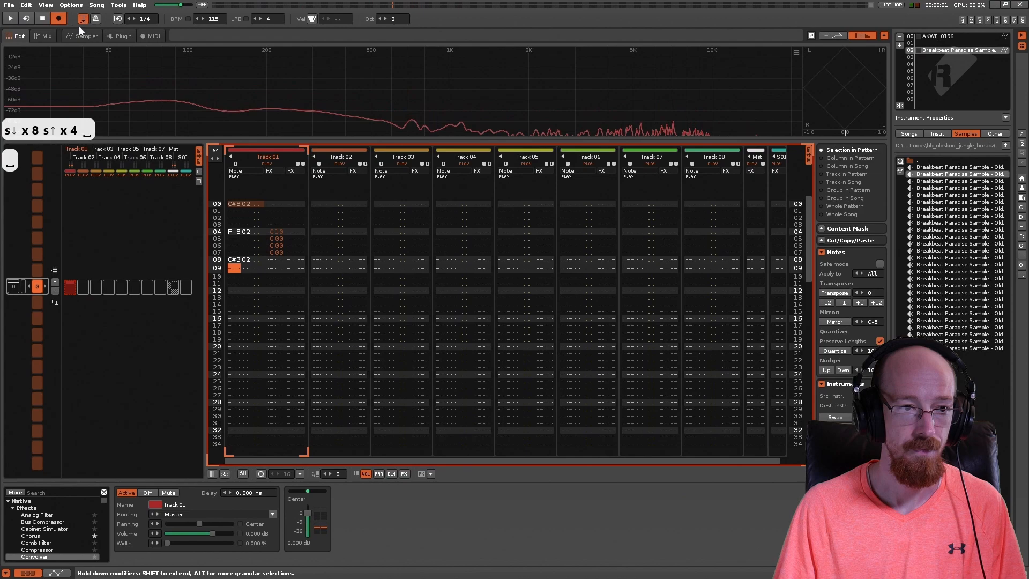
pyautogui.click(85, 39)
pyautogui.press('space')
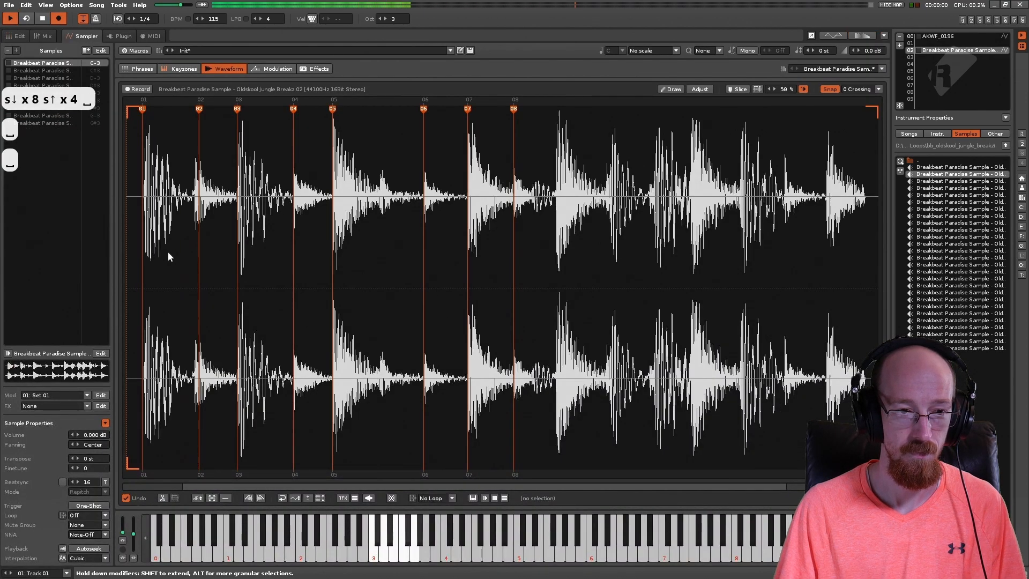
pyautogui.press('space')
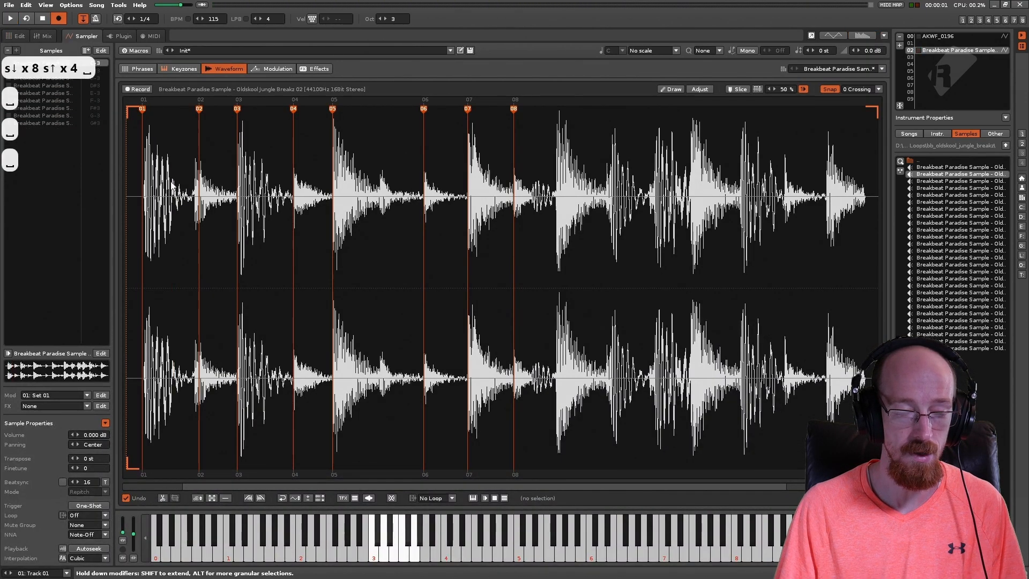
pyautogui.click(16, 36)
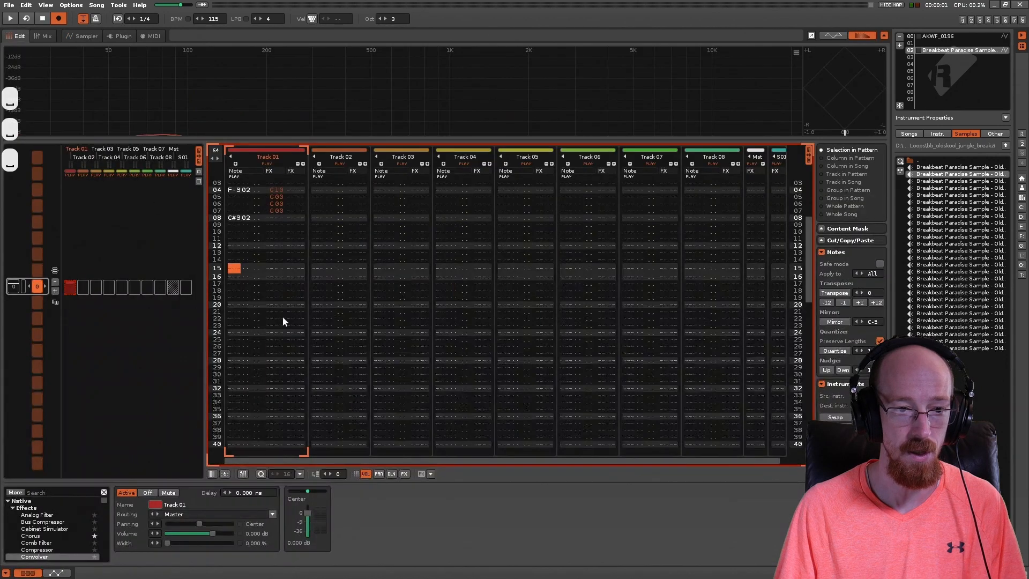
pyautogui.click(276, 191)
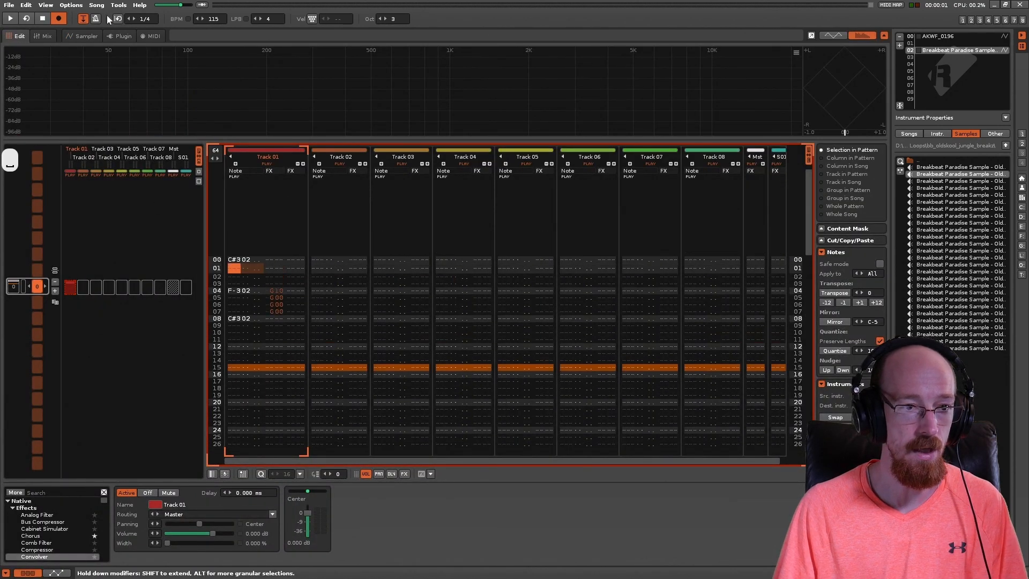
# Step: Set the loop mode of the breakbeat's first slice, mapped to C#3, to PingPong in the sampler
pyautogui.click(85, 33)
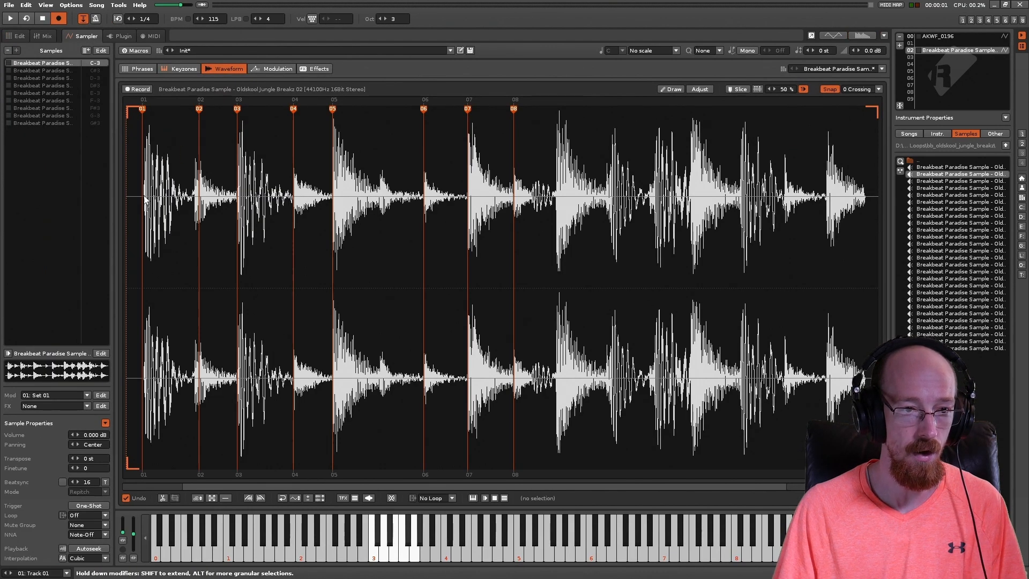
pyautogui.click(40, 71)
pyautogui.click(43, 63)
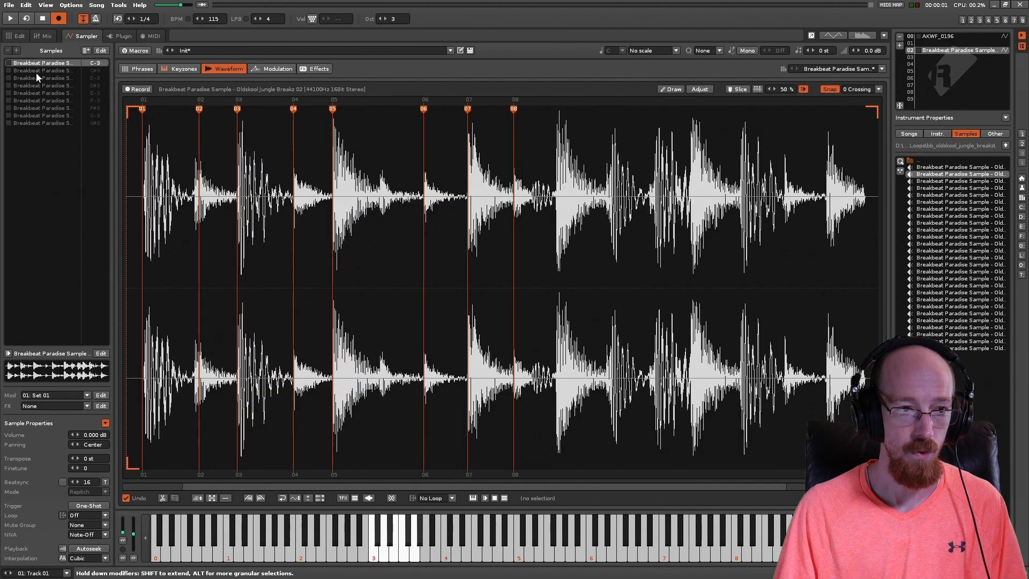
pyautogui.click(37, 73)
pyautogui.click(81, 517)
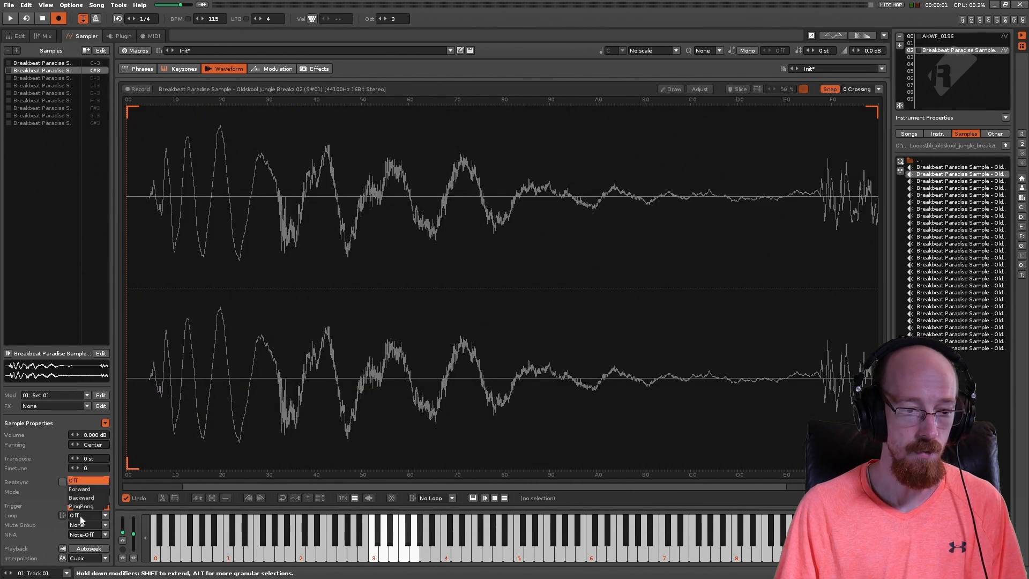
pyautogui.click(81, 506)
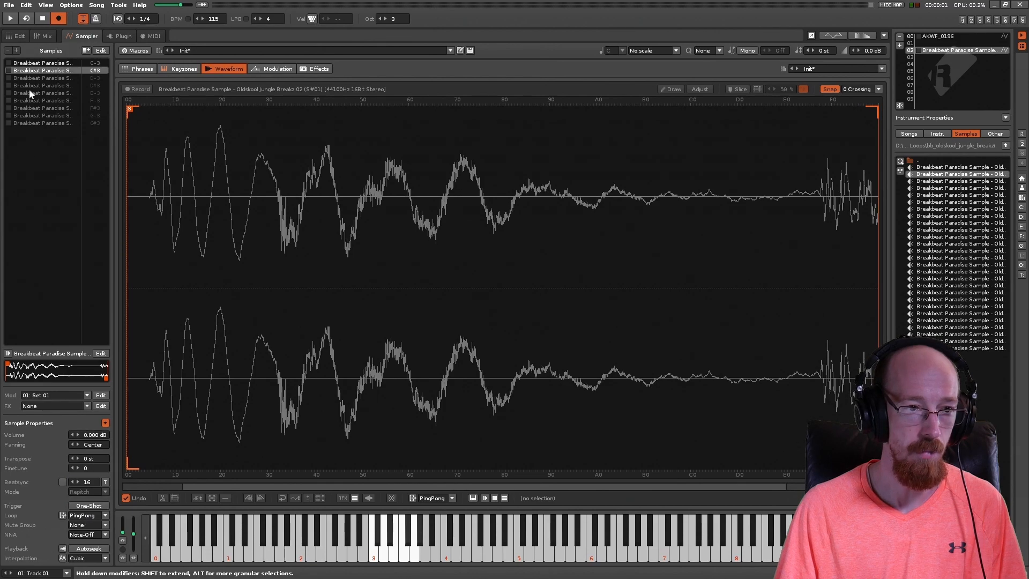
# Step: Play the pattern while watching the playback position in the C#3 slice and in the full breakbeat waveform
pyautogui.press('space')
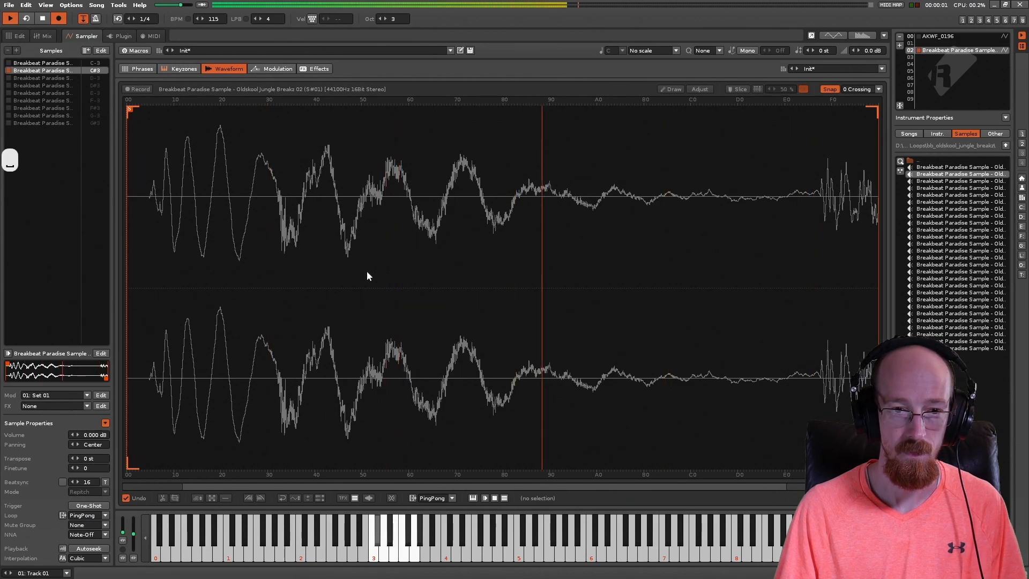
pyautogui.press('space')
pyautogui.click(31, 64)
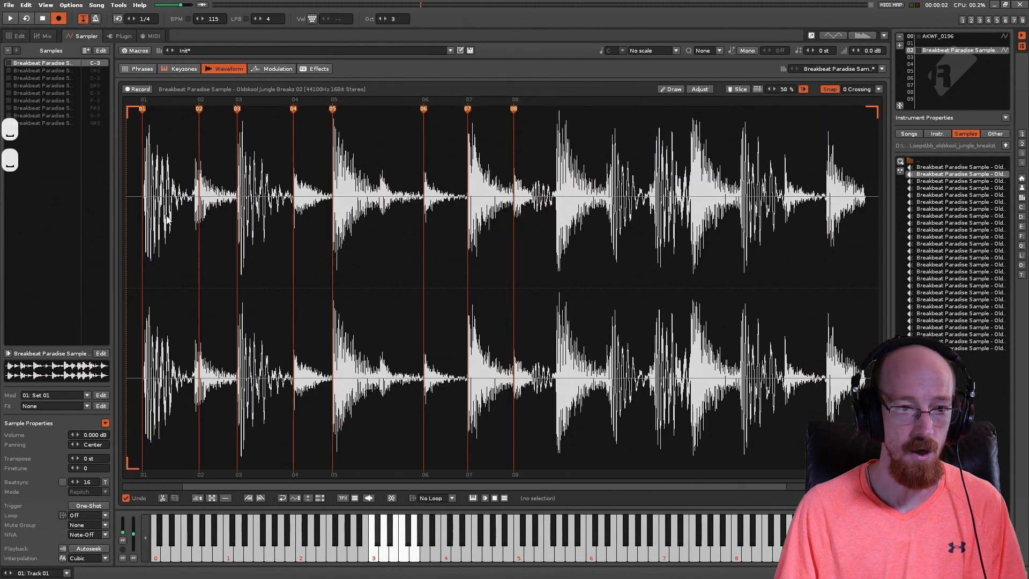
pyautogui.press('space')
pyautogui.press('space')
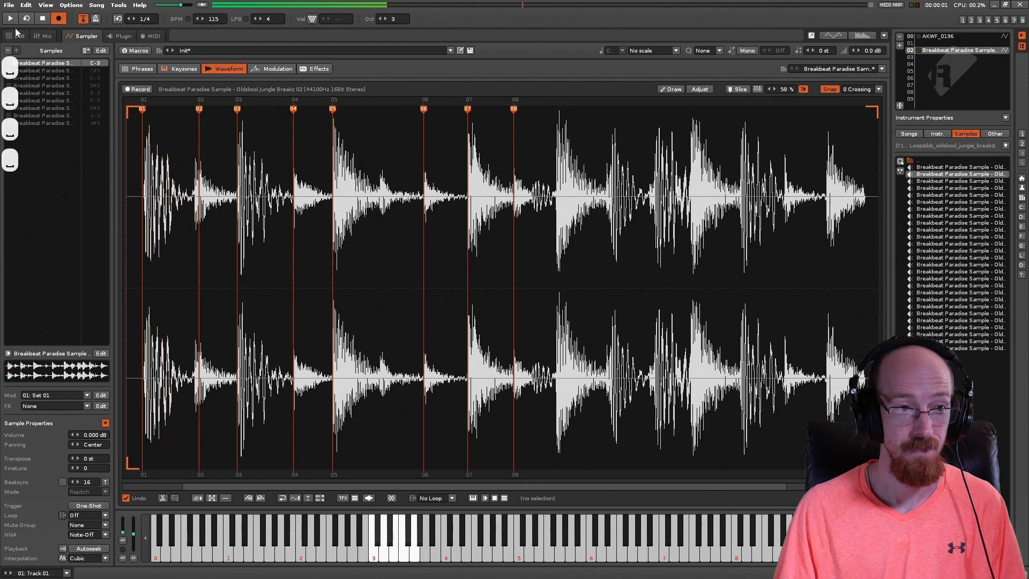
# Step: Delete the G10 glide command from line 04 of Track 01 in the pattern editor
pyautogui.click(18, 35)
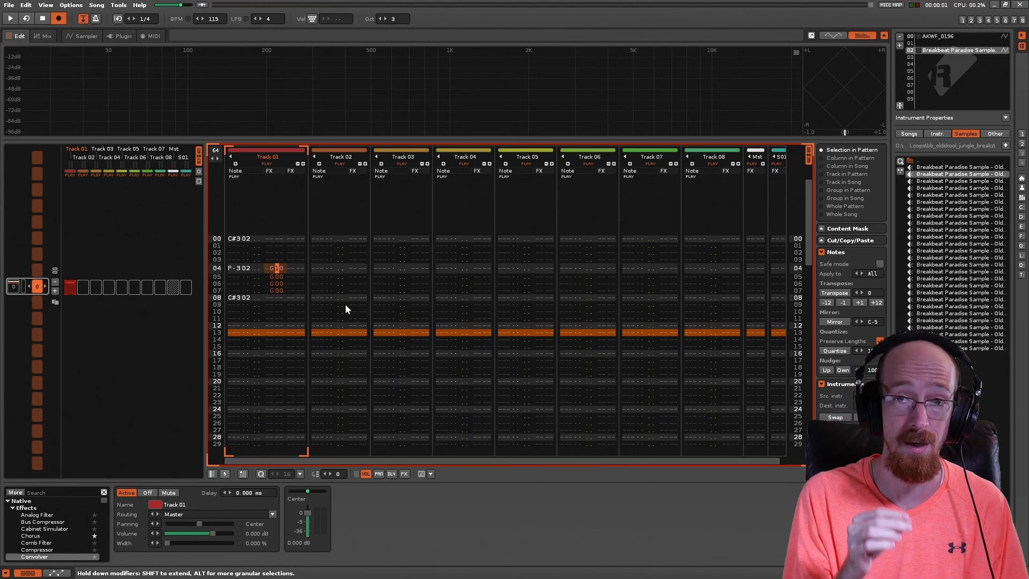
pyautogui.press('Left')
pyautogui.press('Left')
pyautogui.press('Left')
pyautogui.press('Left')
pyautogui.press('Left')
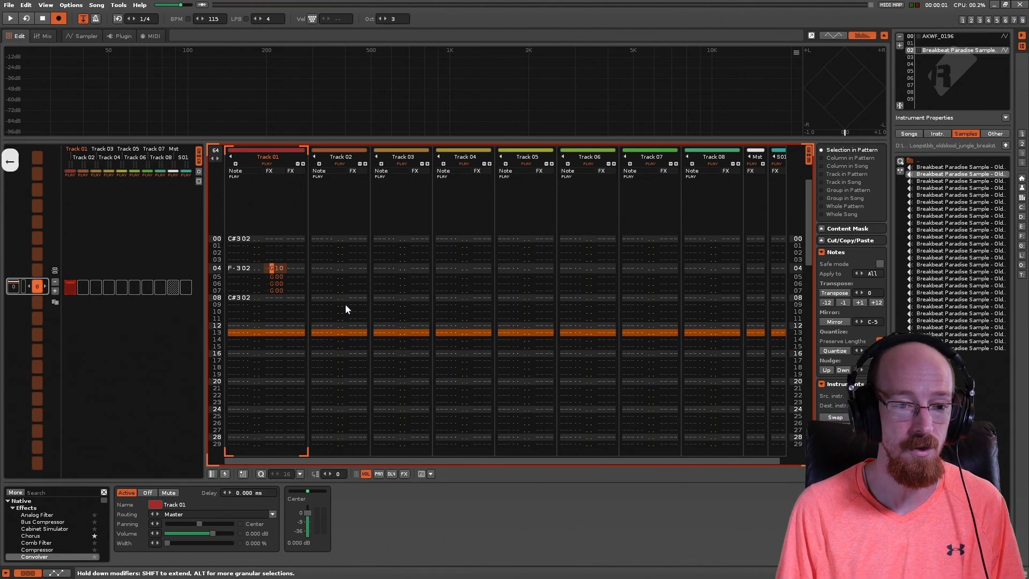
pyautogui.press('Right')
pyautogui.press('Right')
pyautogui.press('Right')
pyautogui.press('Right')
pyautogui.press('Delete')
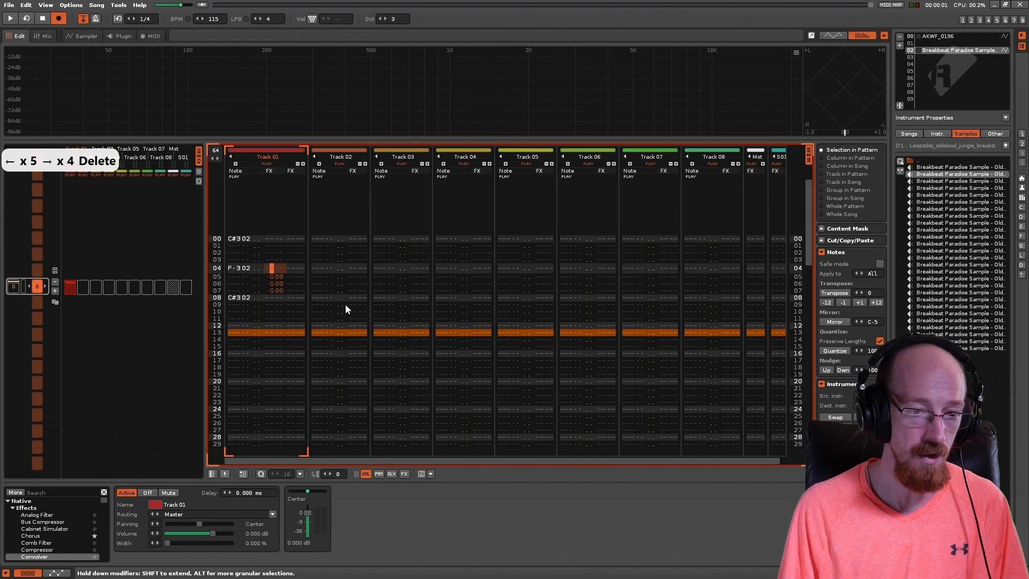
# Step: Replay the pattern without the line 04 glide while watching the playback position in the full breakbeat waveform
pyautogui.press('Down')
pyautogui.press('Down')
pyautogui.press('Down')
pyautogui.press('Up')
pyautogui.press('Up')
pyautogui.press('Up')
pyautogui.press('Left')
pyautogui.press('Left')
pyautogui.press('Left')
pyautogui.press('Left')
pyautogui.press('Left')
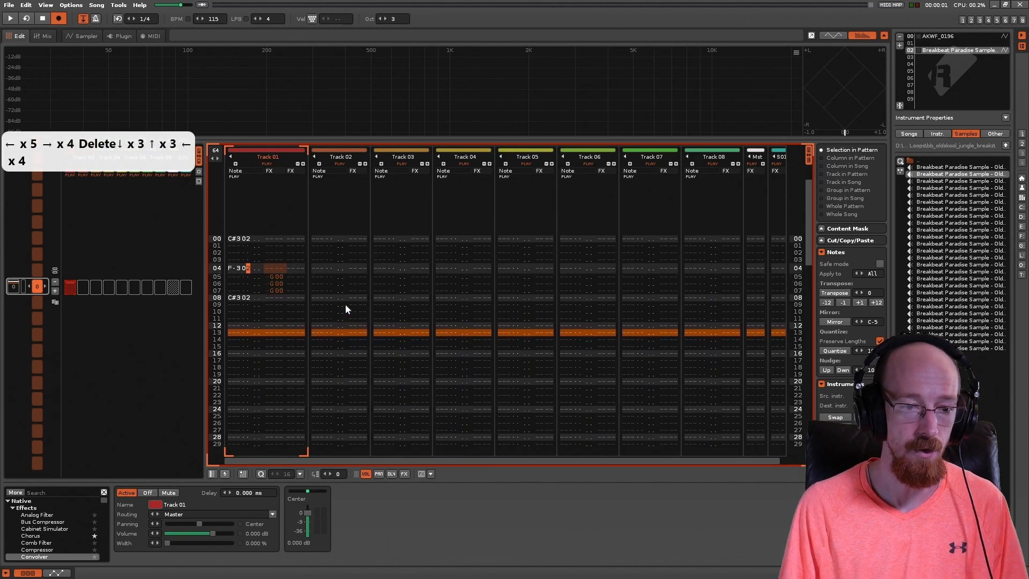
pyautogui.click(88, 36)
pyautogui.press('space')
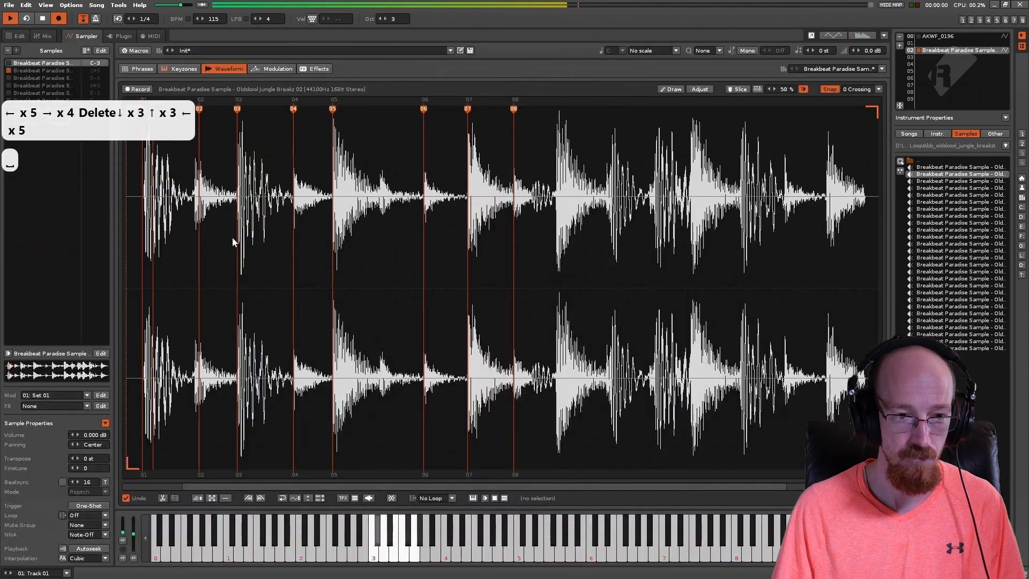
pyautogui.press('space')
pyautogui.press('space')
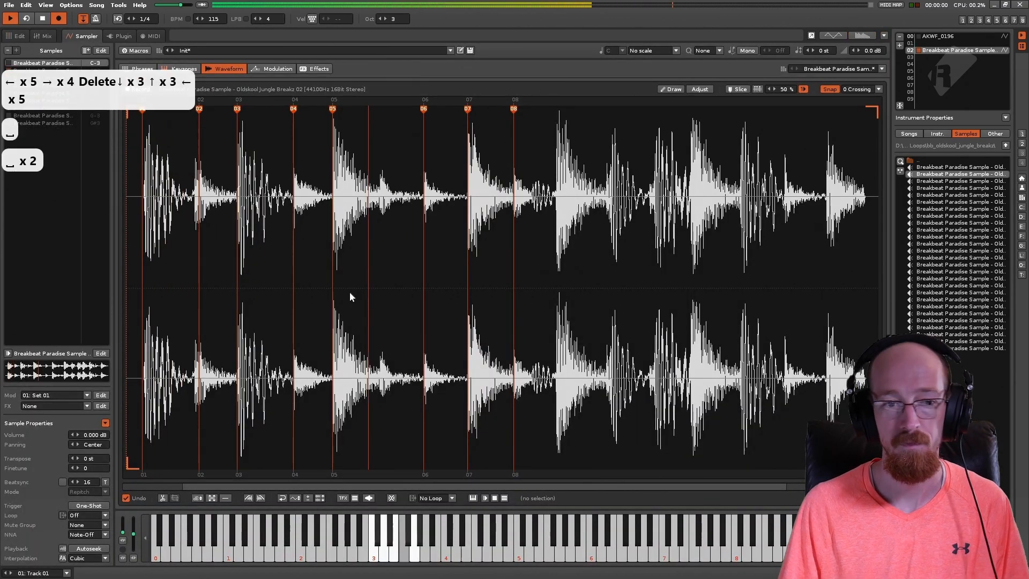
pyautogui.press('space')
# Step: Clear all notes and glide commands from lines 00 to 08 of Track 01 in the pattern editor
pyautogui.click(19, 36)
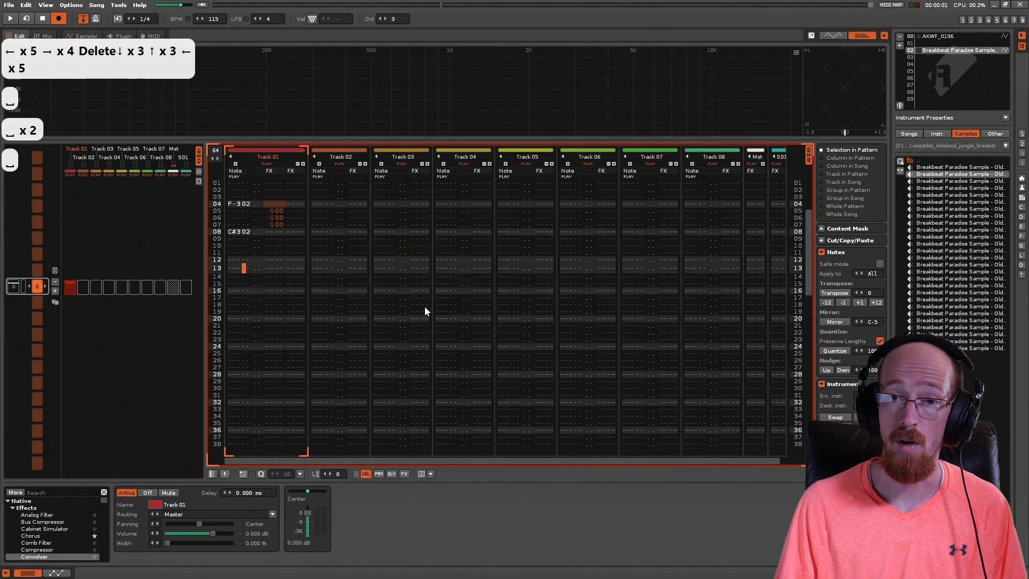
pyautogui.scroll(8, 235, 182)
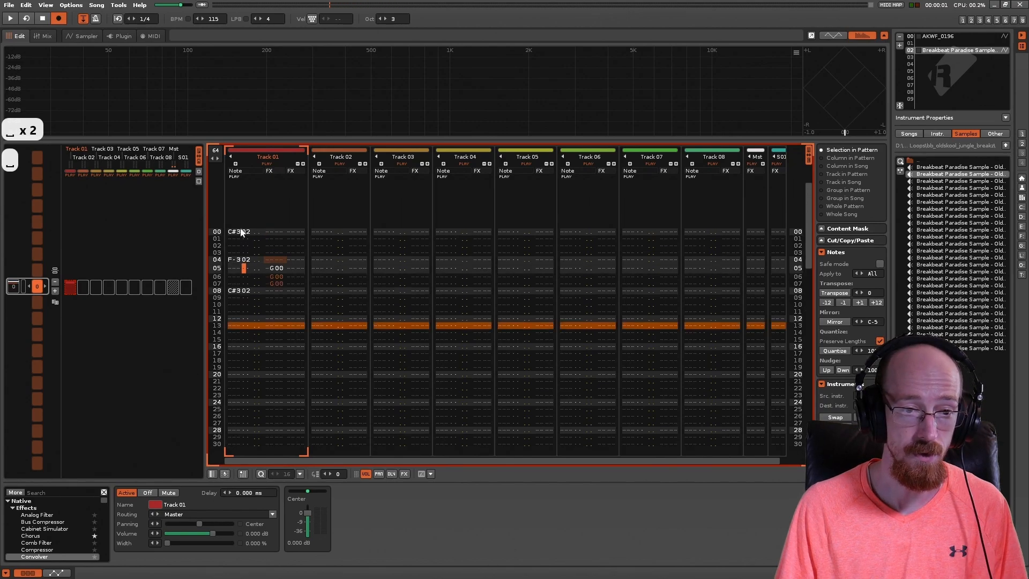
pyautogui.moveTo(236, 231); pyautogui.dragTo(285, 299)
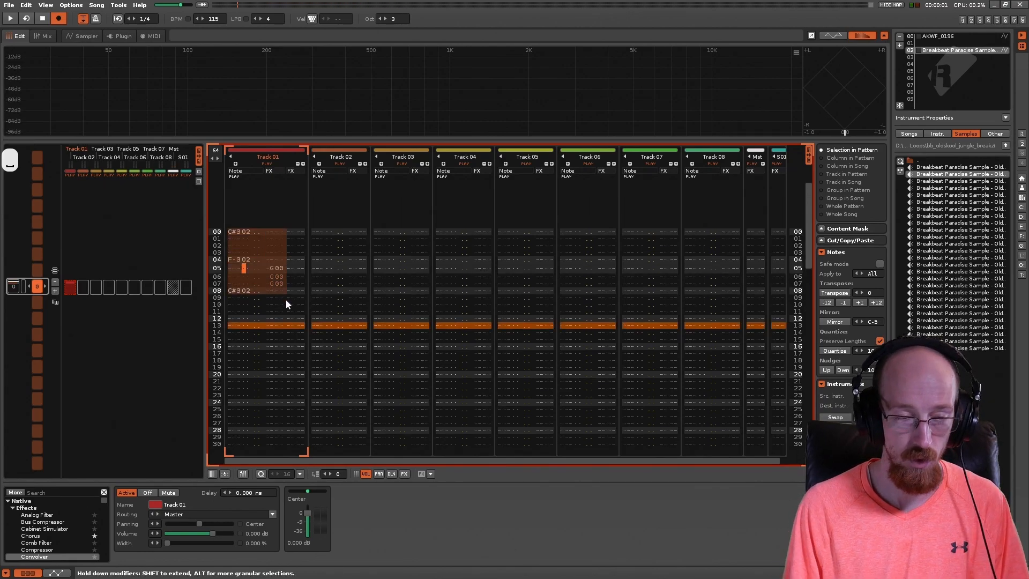
pyautogui.press('Delete')
pyautogui.press('Up')
pyautogui.press('Left')
pyautogui.scroll(2, 286, 302)
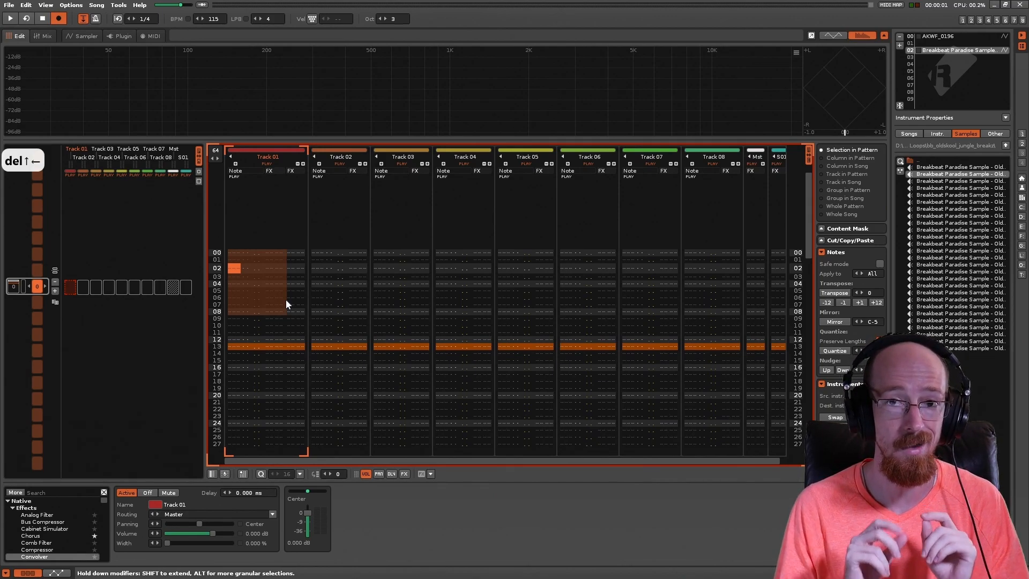
pyautogui.press('Up')
pyautogui.press('Up')
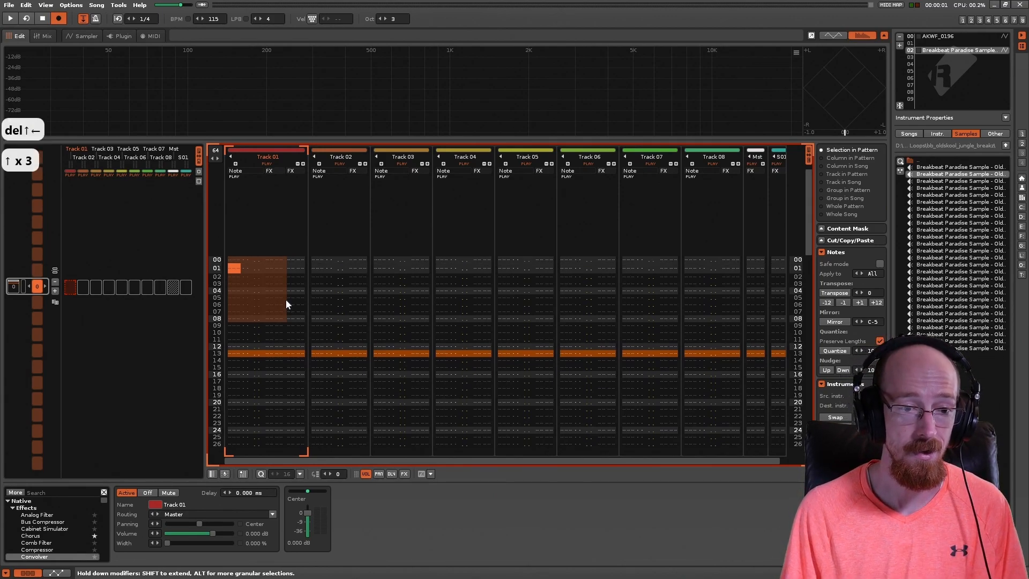
pyautogui.press('q')
pyautogui.press('Down')
pyautogui.press('Down')
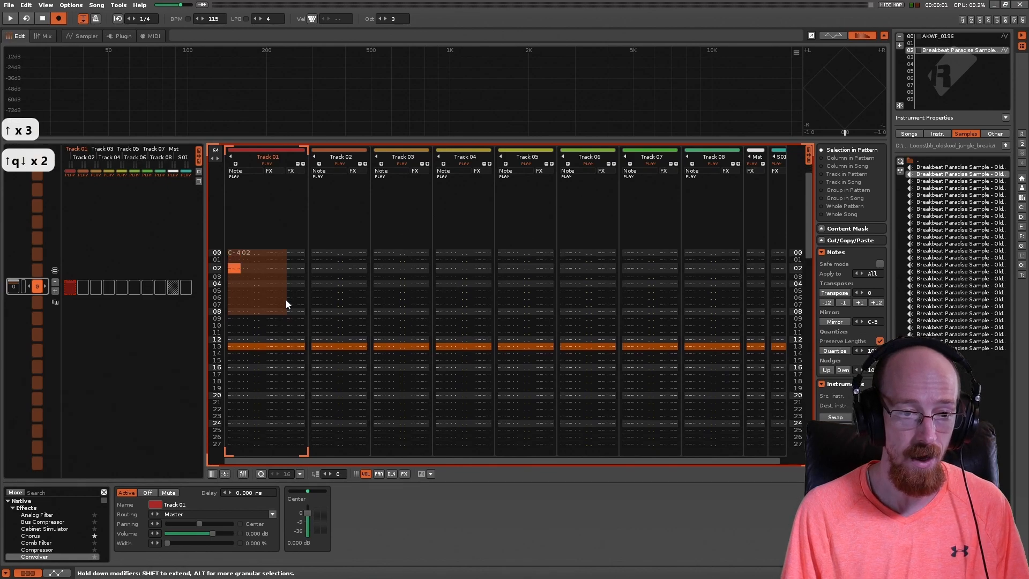
pyautogui.press('Up')
pyautogui.press('Up')
pyautogui.press('w')
# Step: Undo the new note entries and the clearing of lines 00 to 08 in Track 01
pyautogui.hotkey('ctrl', 'z')
pyautogui.hotkey('ctrl', 'z')
pyautogui.hotkey('ctrl', 'z')
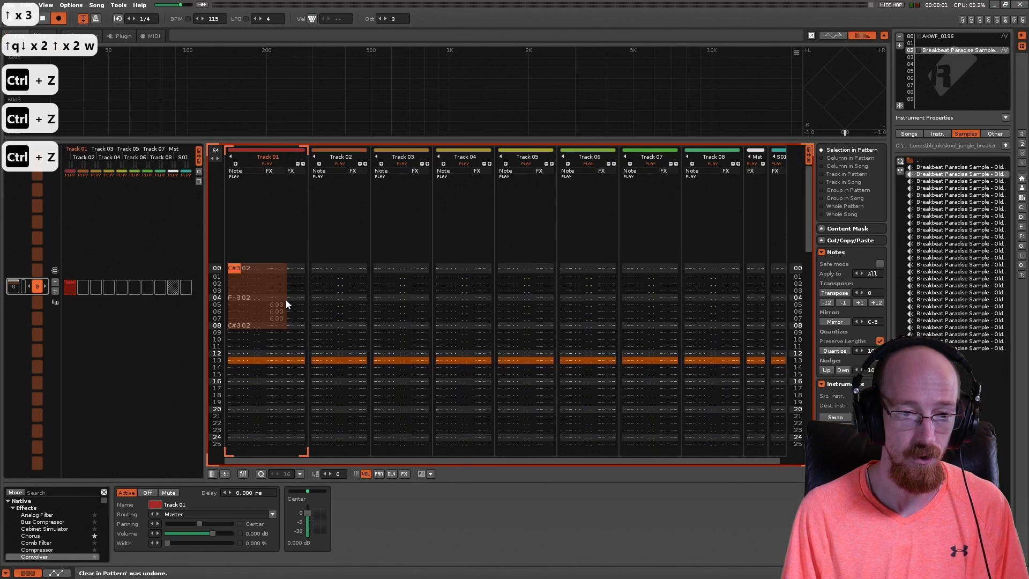
# Step: Delete the glide commands on lines 05 to 07 of Track 01 and play the pattern without them
pyautogui.press('Down')
pyautogui.click(274, 295)
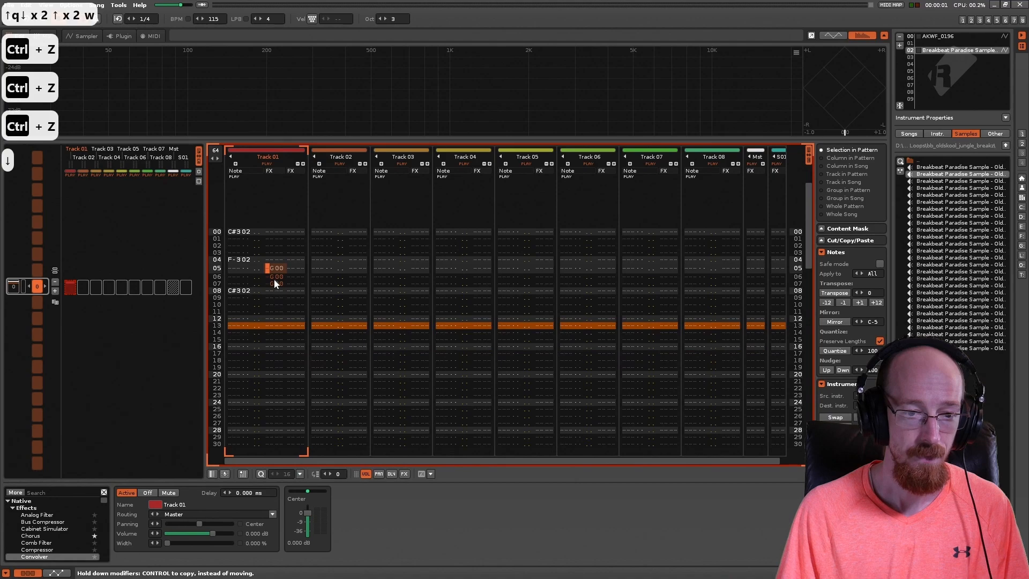
pyautogui.moveTo(275, 284)
pyautogui.mouseDown()
pyautogui.moveTo(282, 291)
pyautogui.moveTo(278, 277)
pyautogui.mouseUp()
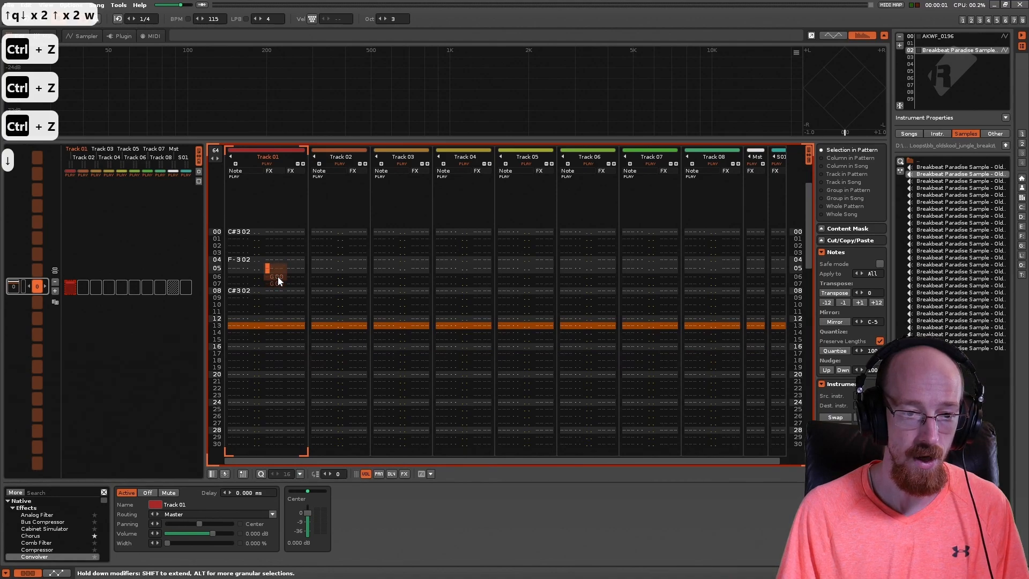
pyautogui.press('Delete')
pyautogui.press('Delete')
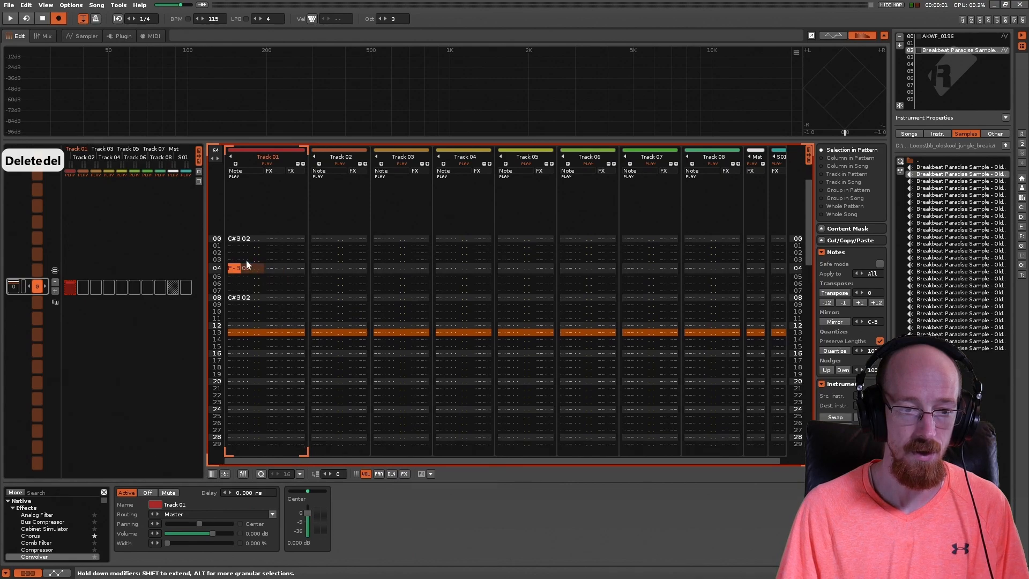
pyautogui.press('space')
pyautogui.press('space')
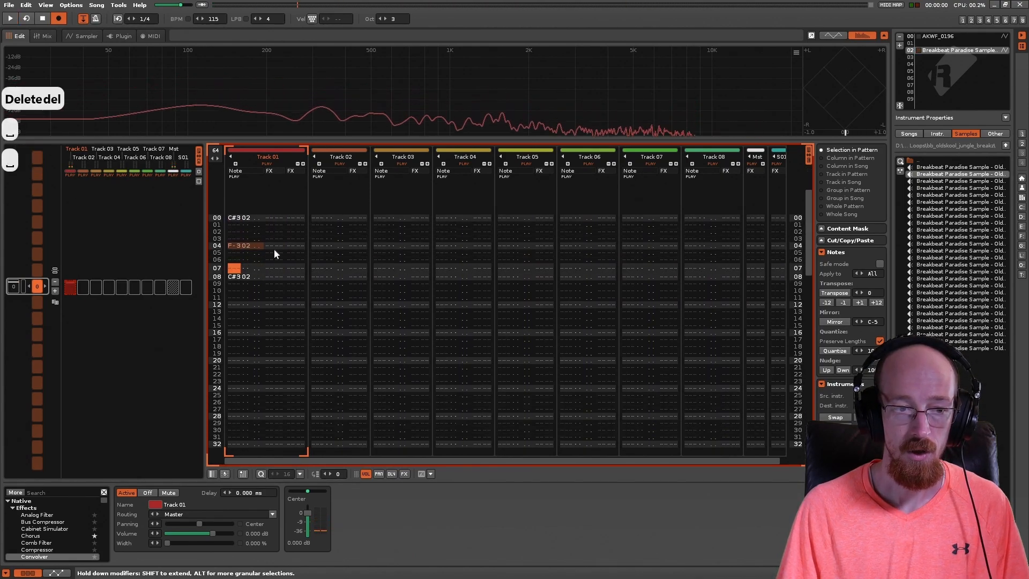
# Step: Enter a U20 pitch slide up command beside the F-3 note on line 04 of Track 01
pyautogui.press('Right')
pyautogui.press('Up')
pyautogui.press('u')
pyautogui.press('Right')
pyautogui.write('12')
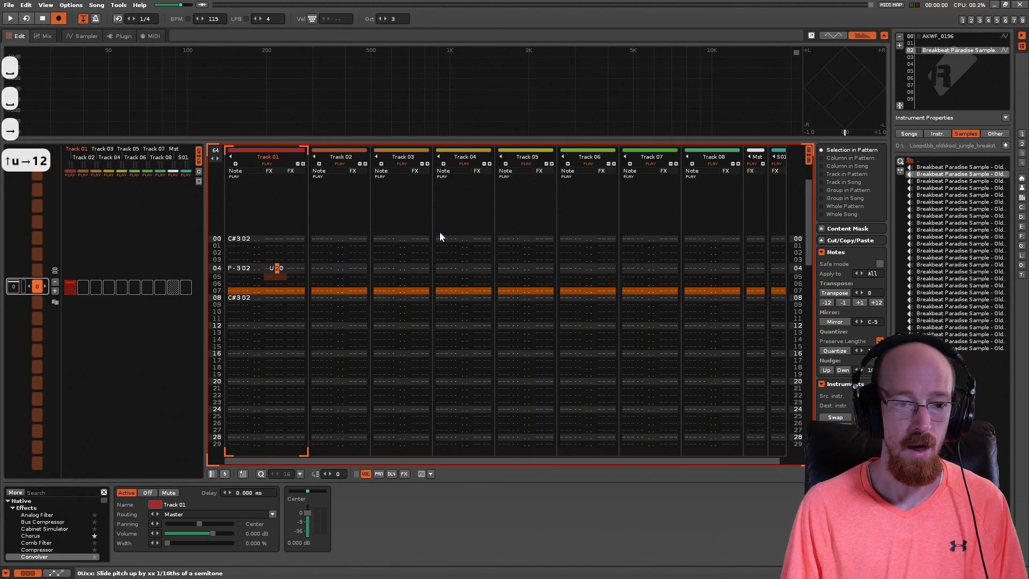
# Step: Play the pattern repeatedly to hear the U20 pitch slide on line 04
pyautogui.press('Up')
pyautogui.press('space')
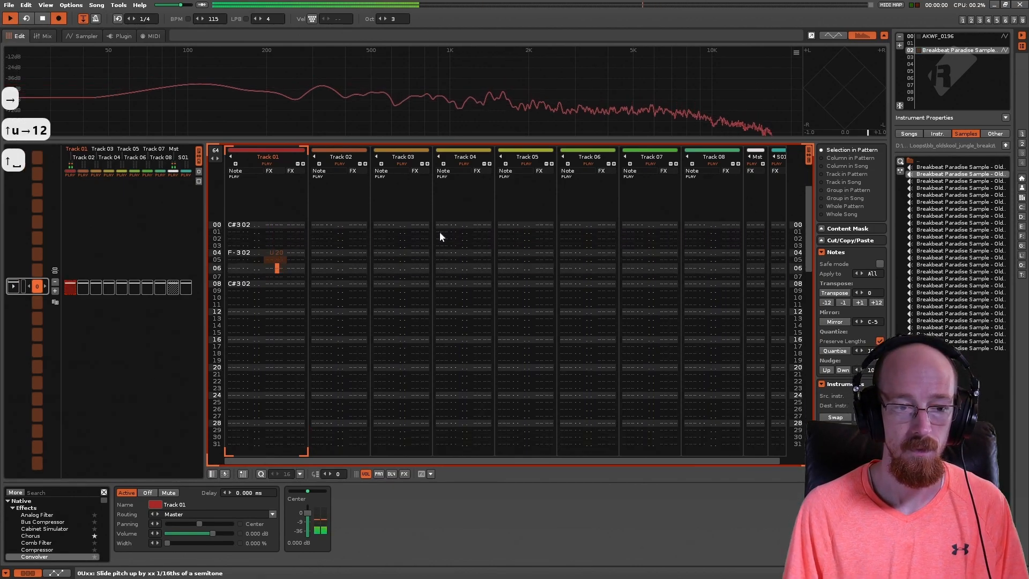
pyautogui.press('space')
pyautogui.press('space')
pyautogui.press('space')
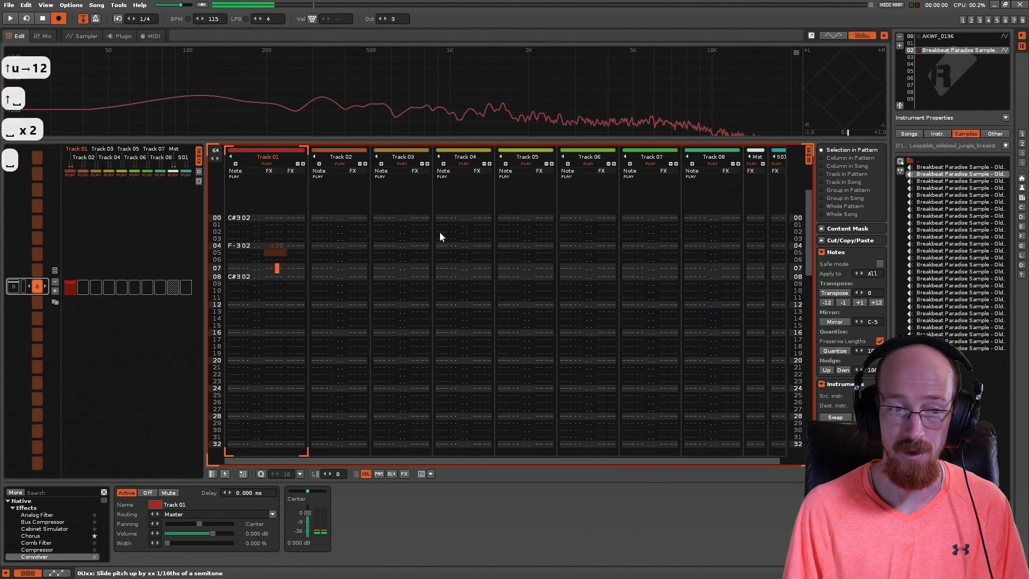
pyautogui.press('Up')
pyautogui.press('Up')
pyautogui.press('Up')
pyautogui.press('space')
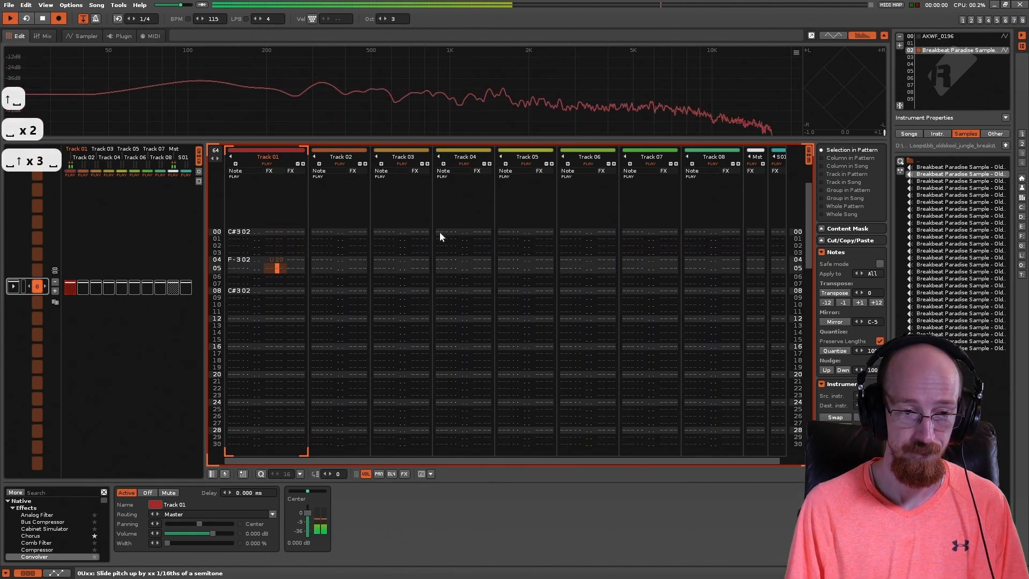
pyautogui.press('space')
# Step: Enter U00 commands on lines 05 and 06 of Track 01 to continue the pitch slide
pyautogui.press('Up')
pyautogui.press('Up')
pyautogui.press('Up')
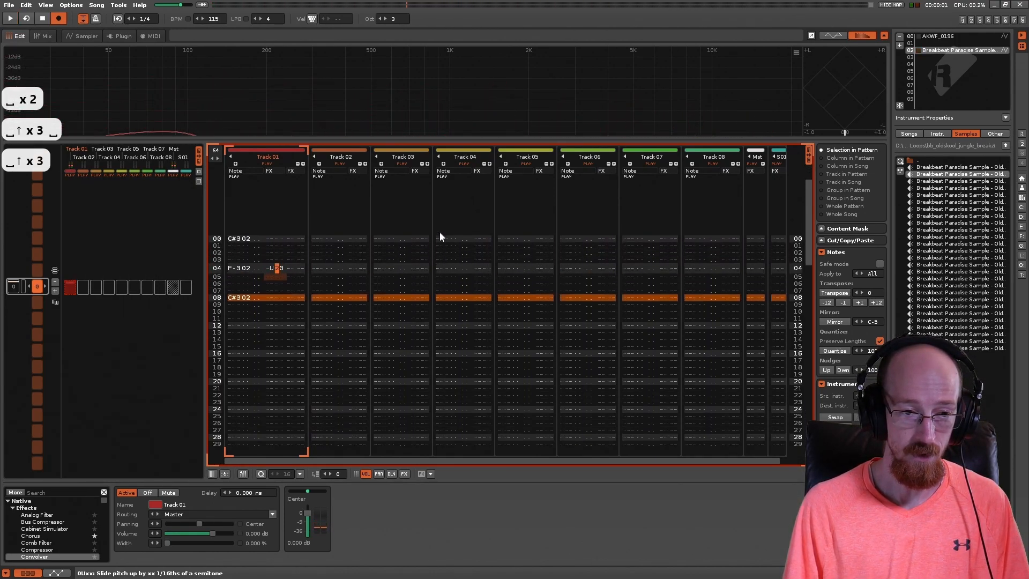
pyautogui.press('Down')
pyautogui.press('Left')
pyautogui.write('u')
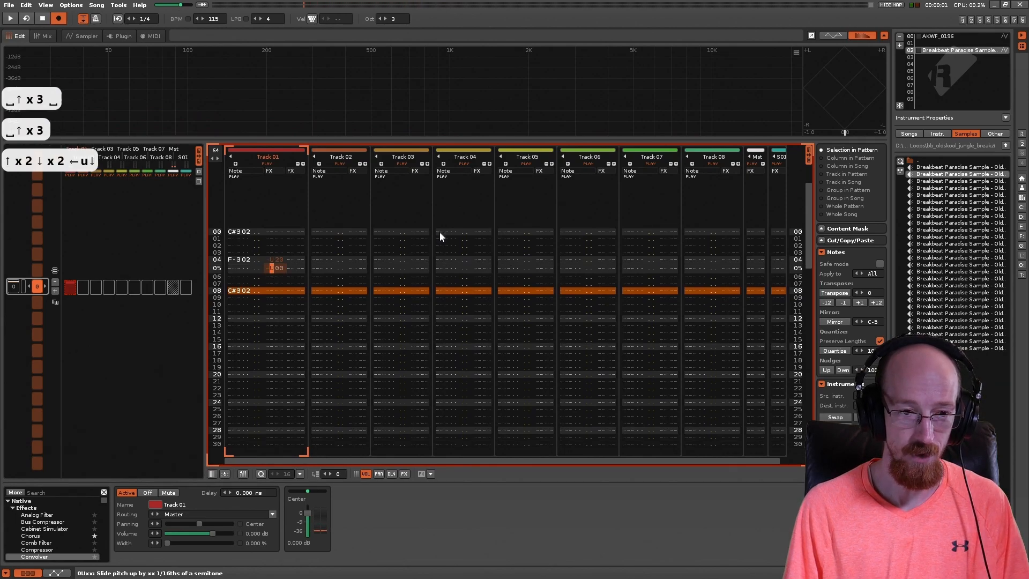
pyautogui.press('Down')
pyautogui.write('u')
# Step: Play the pattern to hear the pitch slide continued across lines 04 to 06
pyautogui.press('space')
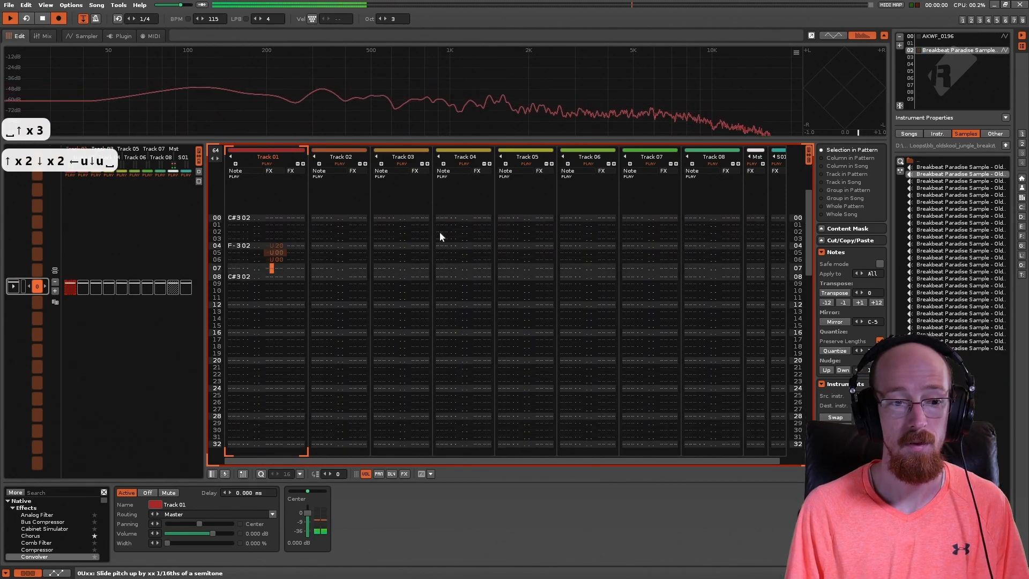
pyautogui.press('space')
pyautogui.press('space')
pyautogui.press('space')
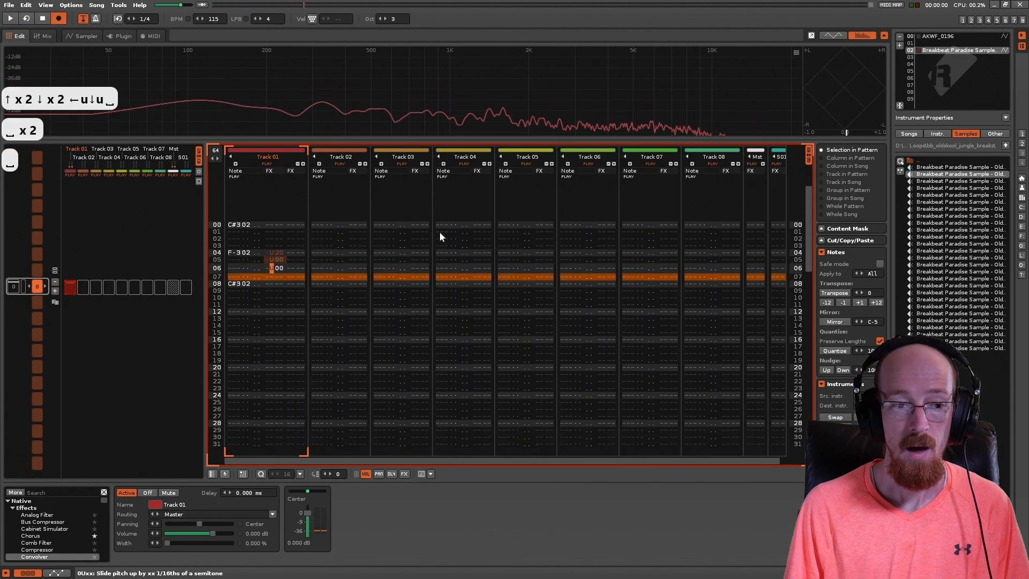
# Step: Examine the pitch slide up commands on lines 04 to 06 of Track 01
pyautogui.press('Up')
pyautogui.press('Up')
pyautogui.press('Up')
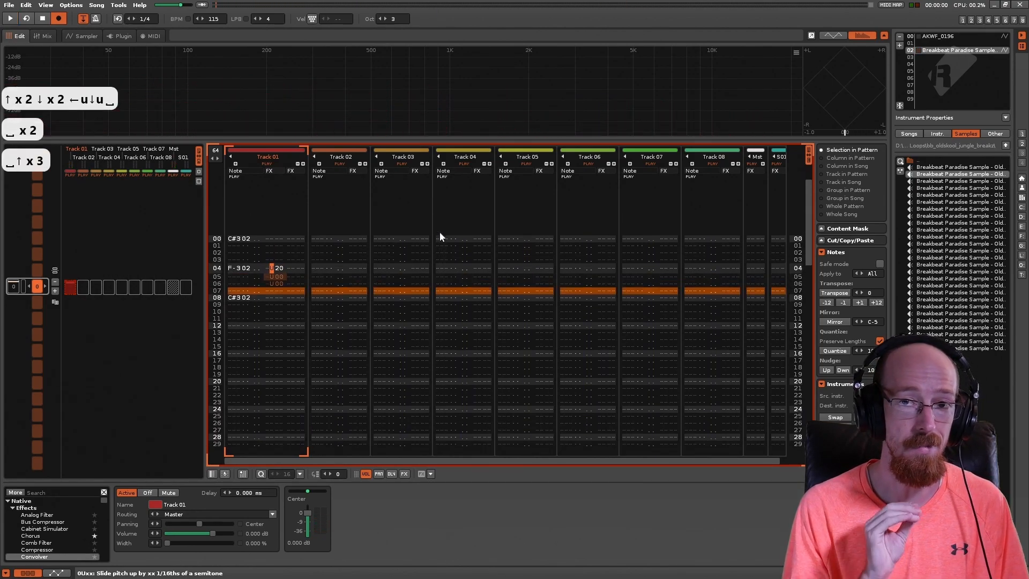
pyautogui.press('Down')
pyautogui.press('Up')
pyautogui.press('Down')
pyautogui.press('Down')
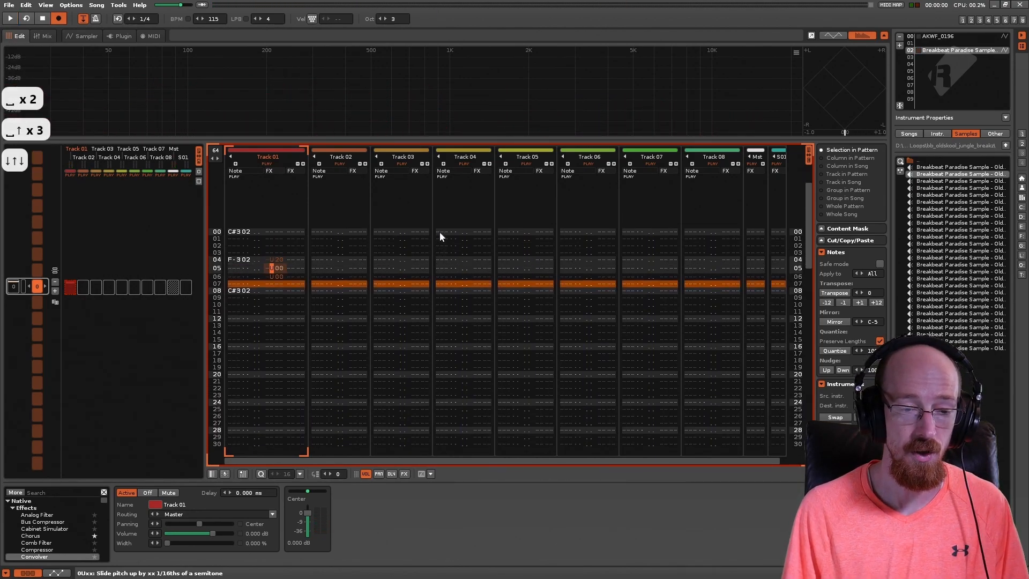
pyautogui.press('Up')
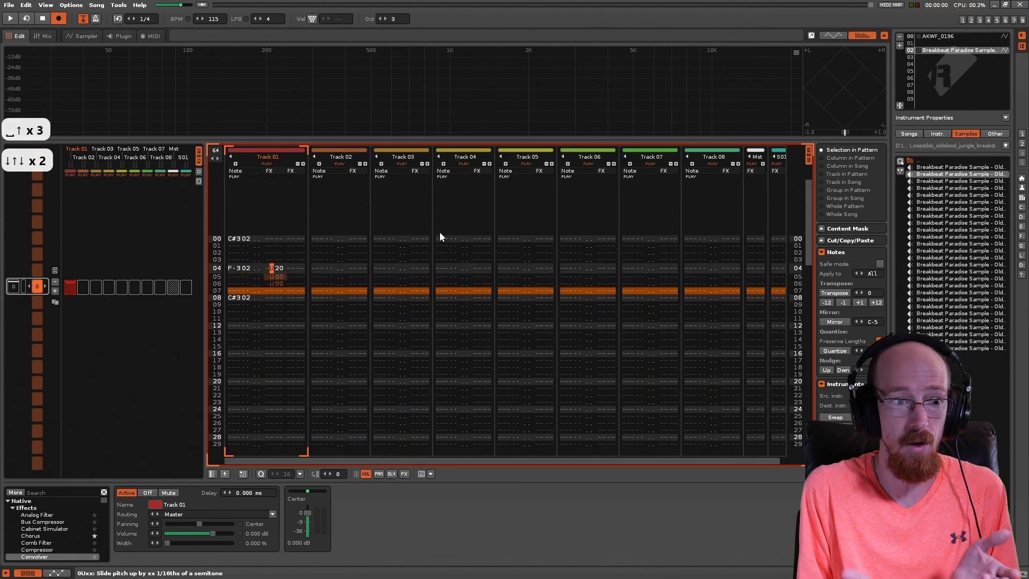
# Step: Add a ZK ticks-per-line command in the second effect column on line 04 of Track 01
pyautogui.press('Right')
pyautogui.press('Right')
pyautogui.press('Right')
pyautogui.press('Right')
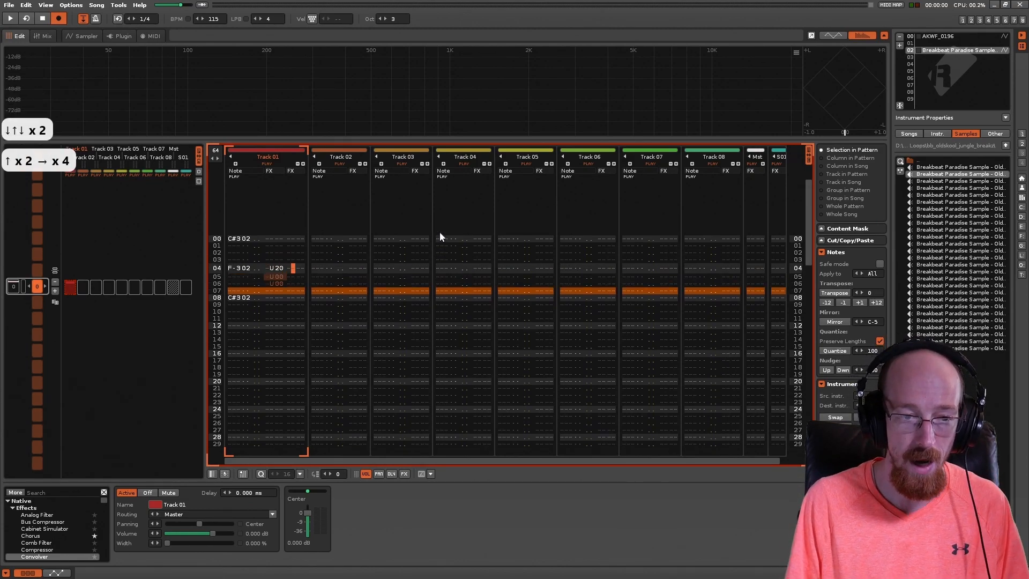
pyautogui.press('Left')
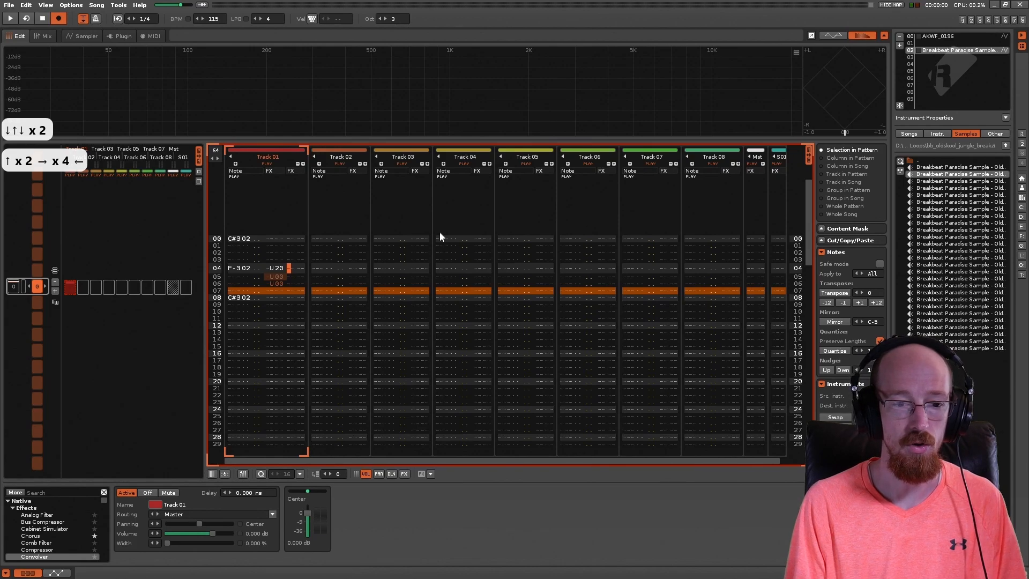
pyautogui.write('z')
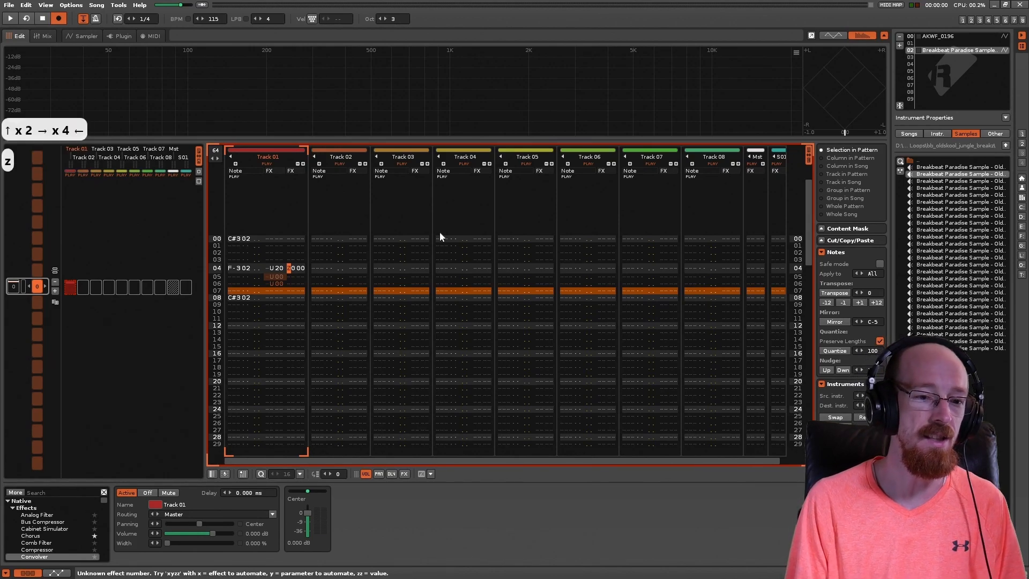
pyautogui.press('Right')
pyautogui.write('k')
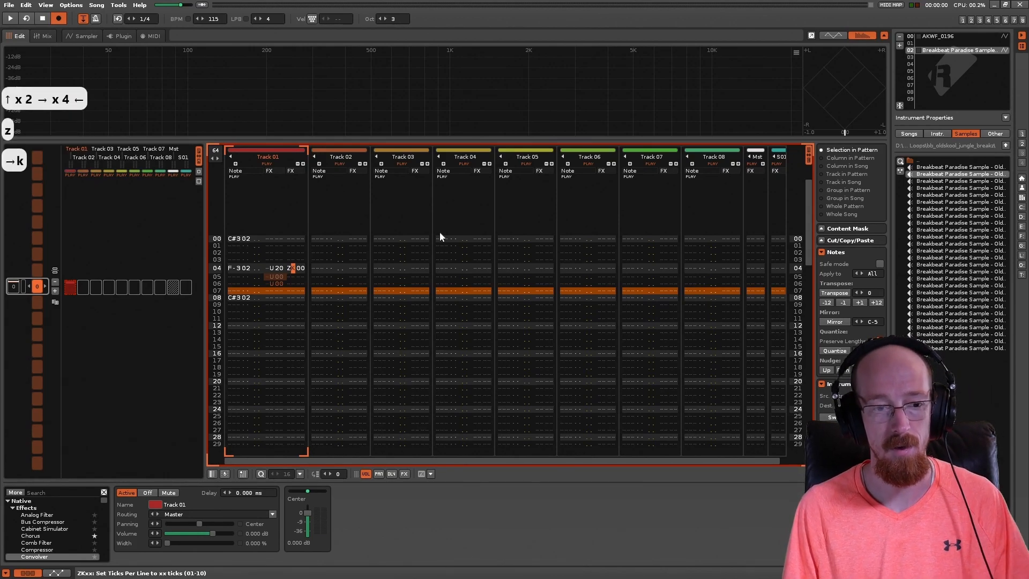
pyautogui.press('Right')
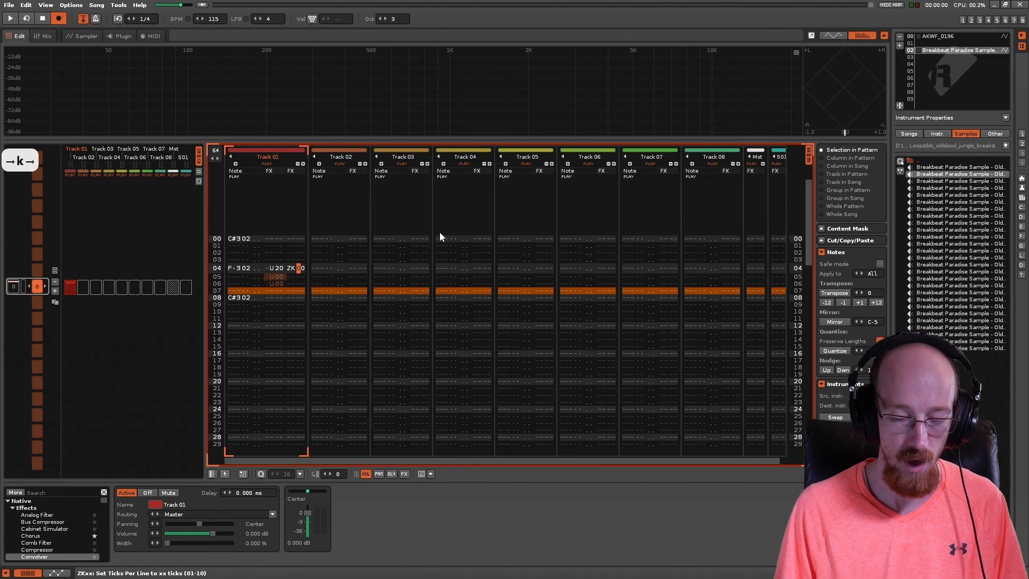
# Step: Open the song options and examine the Ticks Per Line setting alongside the pattern
pyautogui.click(97, 4)
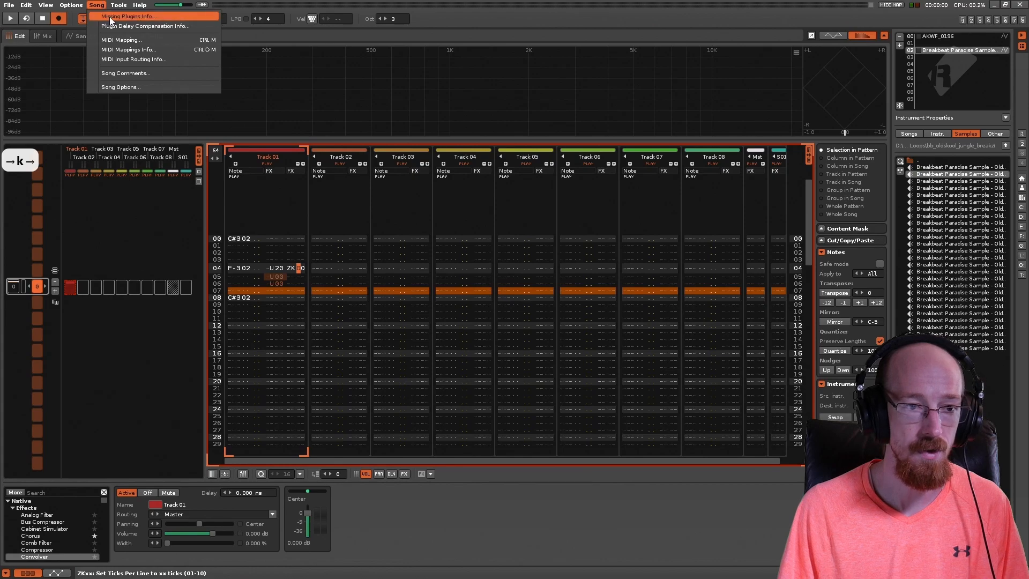
pyautogui.moveTo(68, 7)
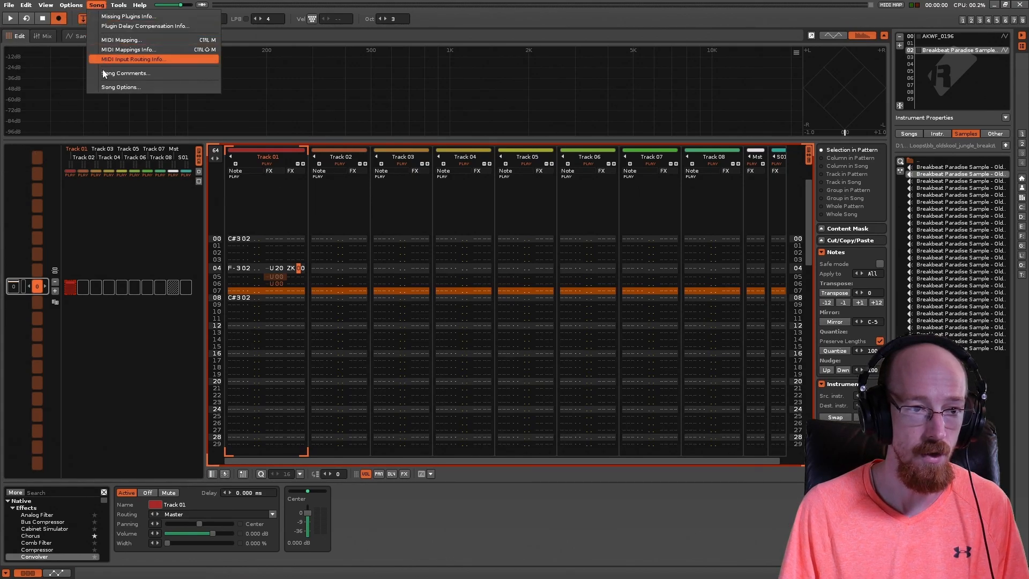
pyautogui.click(109, 87)
pyautogui.moveTo(508, 224); pyautogui.dragTo(281, 143)
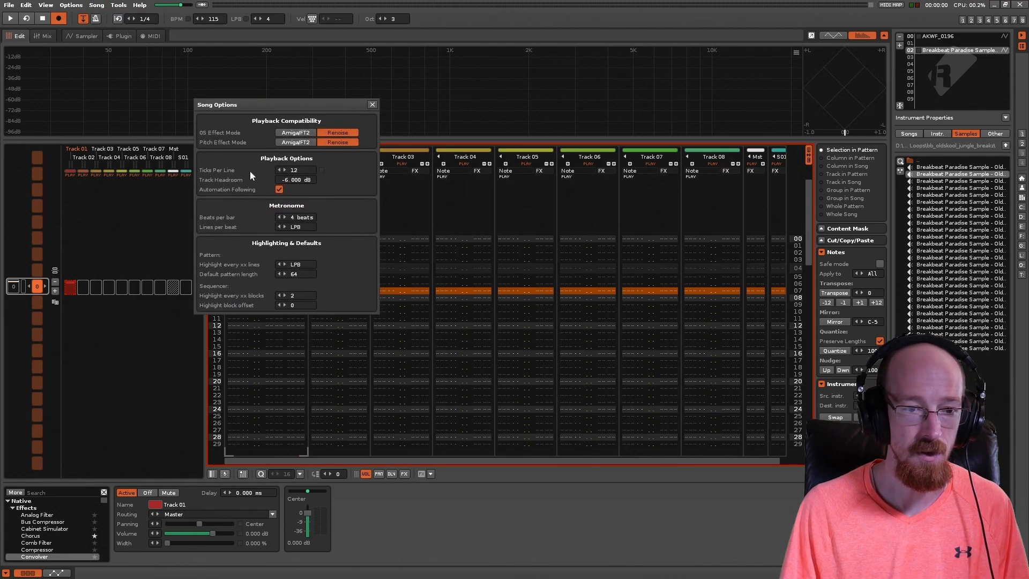
pyautogui.click(296, 170)
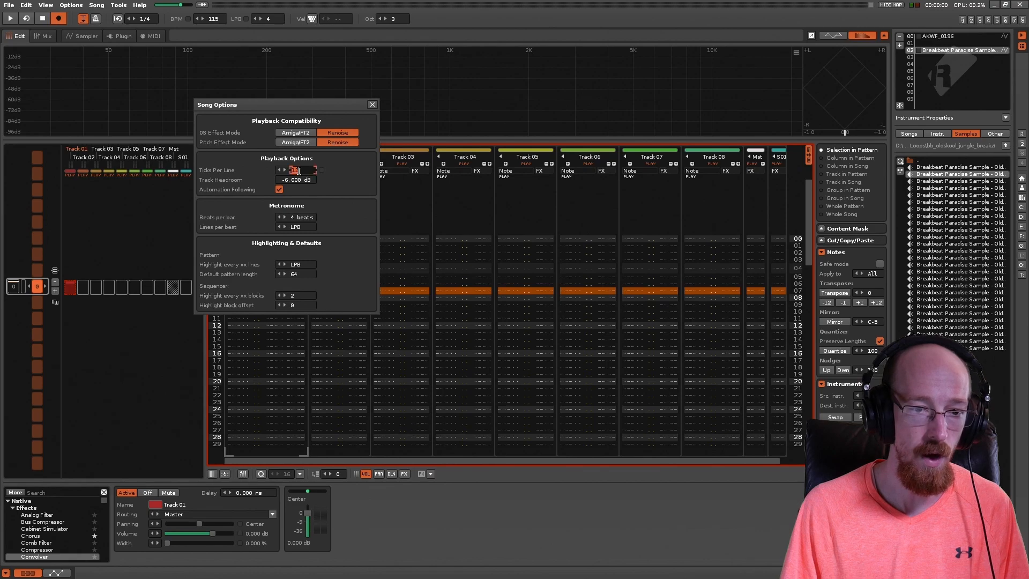
pyautogui.moveTo(308, 108); pyautogui.dragTo(443, 104)
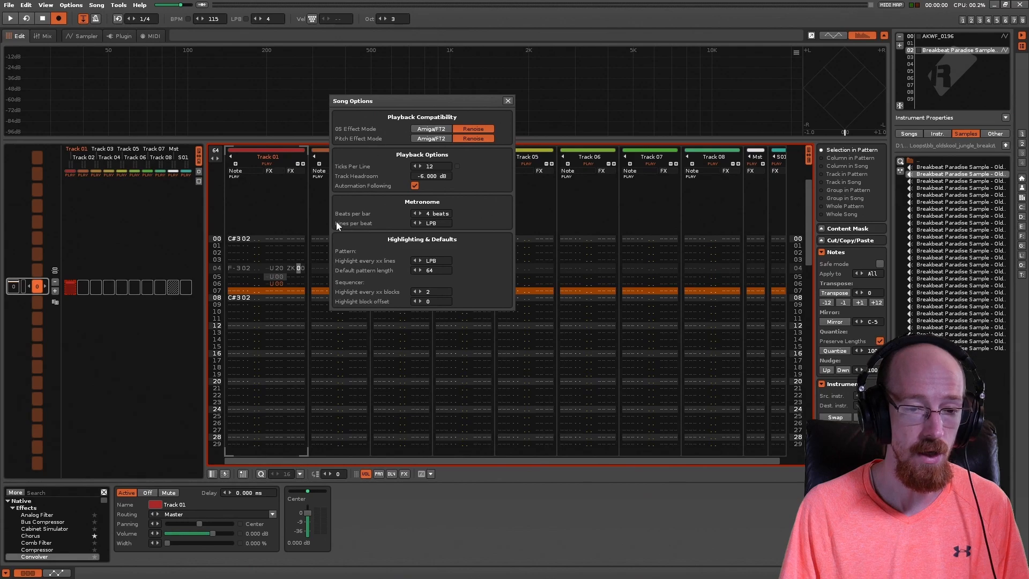
# Step: Try Ticks Per Line values of 1 and 16 in the song options
pyautogui.click(429, 167)
pyautogui.write('1')
pyautogui.click(478, 172)
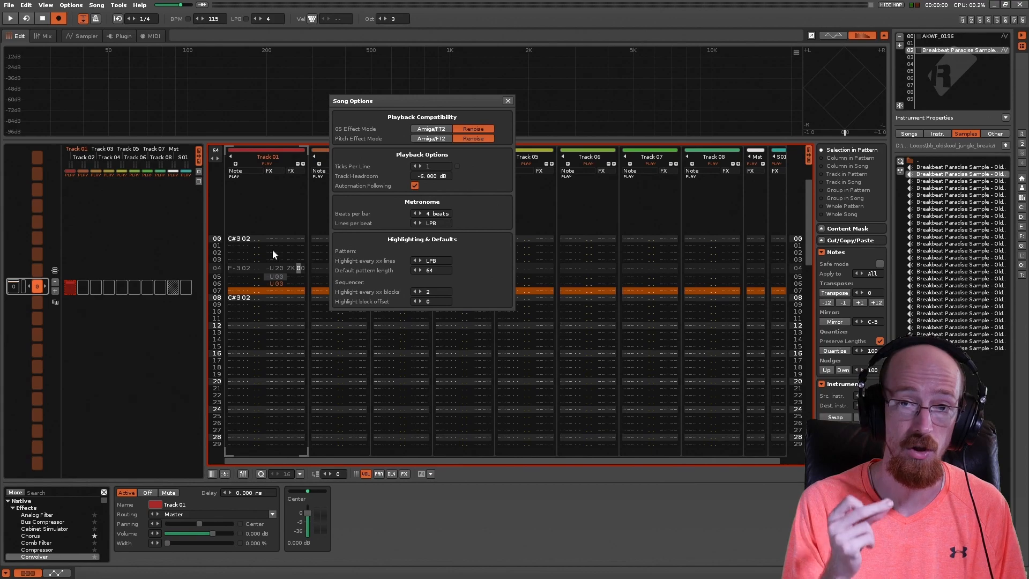
pyautogui.click(423, 167)
pyautogui.write('16')
pyautogui.press('Return')
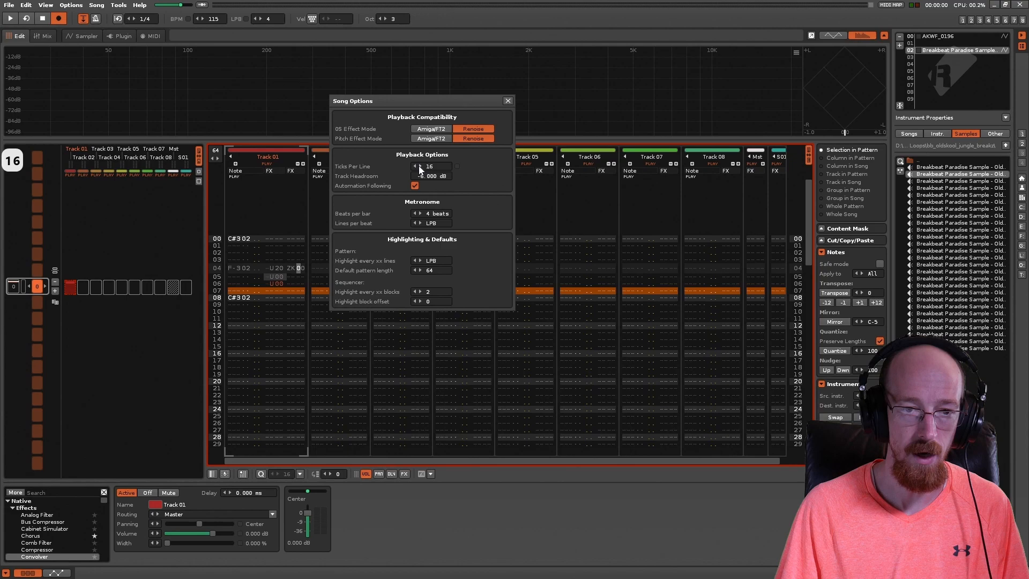
# Step: Set the song's Ticks Per Line to 12
pyautogui.click(429, 167)
pyautogui.write('1')
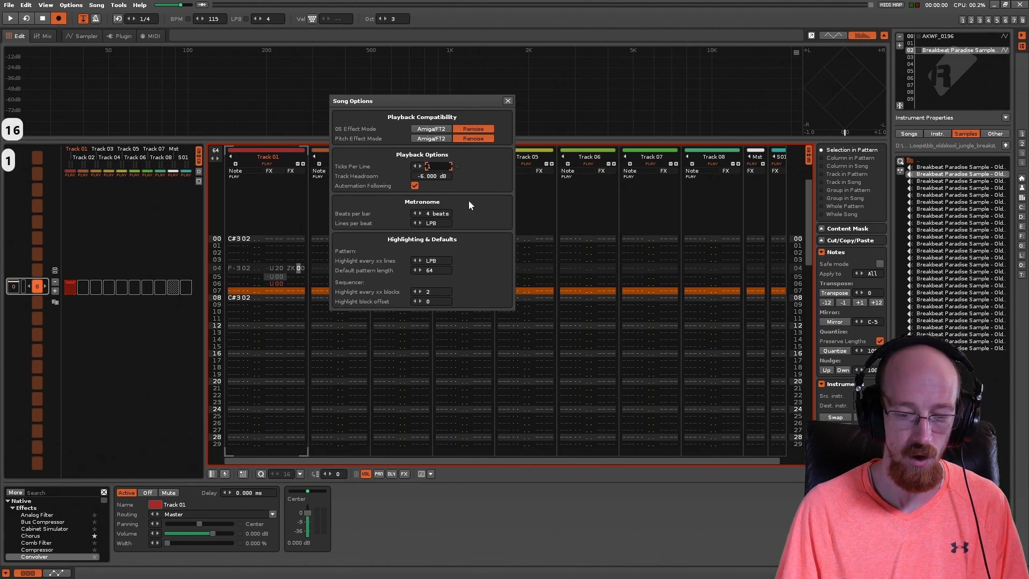
pyautogui.write('2')
pyautogui.press('Return')
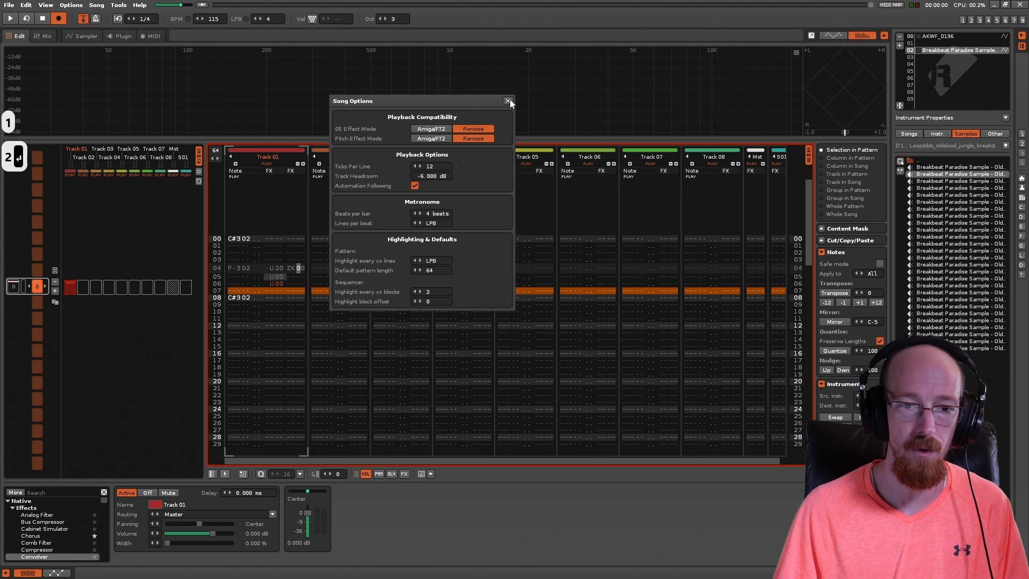
# Step: Move the song options clear of the pattern and set the line 04 ZK command's value to 01
pyautogui.moveTo(458, 99); pyautogui.dragTo(669, 78)
pyautogui.click(309, 272)
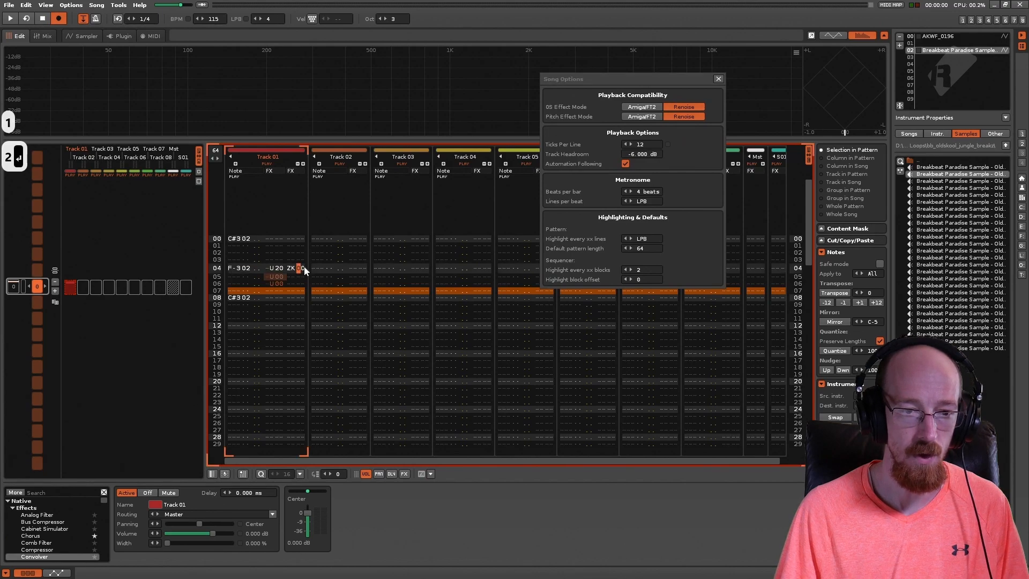
pyautogui.press('Right')
pyautogui.write('1')
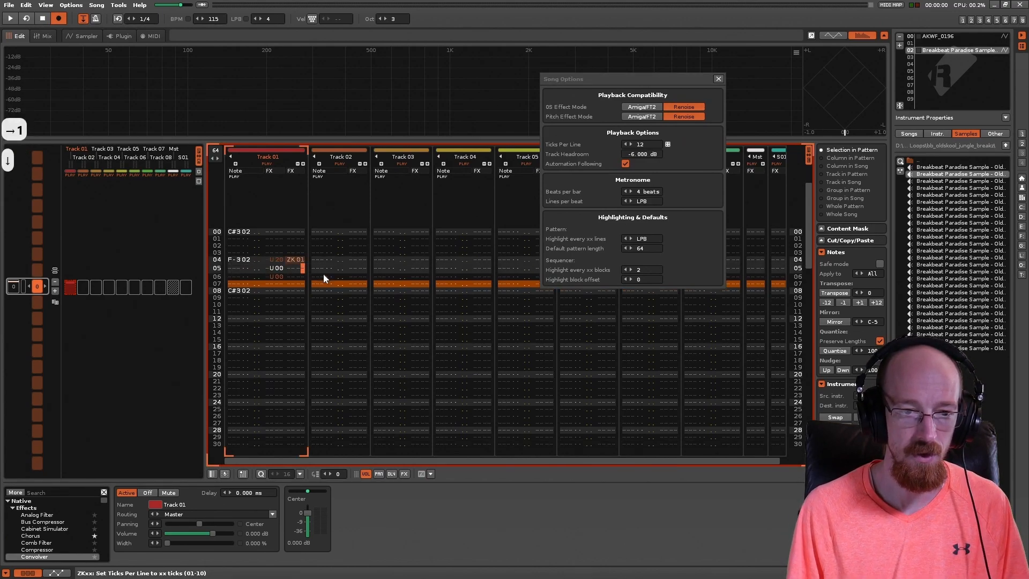
# Step: Add a ZK0C command on line 07 of Track 01 in the second effect column
pyautogui.press('Down')
pyautogui.press('Left')
pyautogui.press('Left')
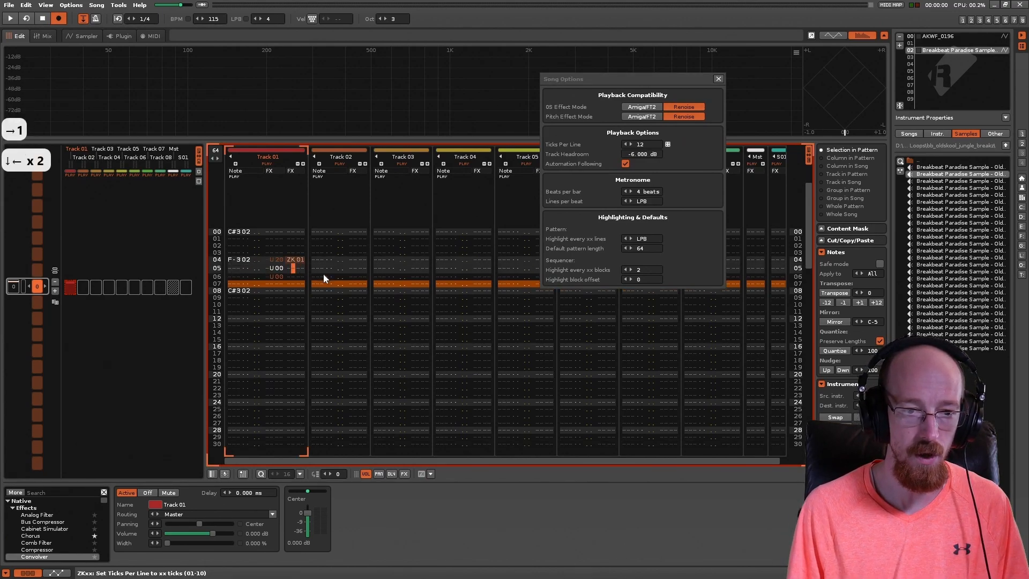
pyautogui.press('Down')
pyautogui.press('Down')
pyautogui.press('Left')
pyautogui.press('Up')
pyautogui.press('Up')
pyautogui.press('Left')
pyautogui.press('Left')
pyautogui.press('Up')
pyautogui.press('Down')
pyautogui.press('Left')
pyautogui.press('Down')
pyautogui.press('Down')
pyautogui.press('Right')
pyautogui.press('Right')
pyautogui.press('Right')
pyautogui.press('Right')
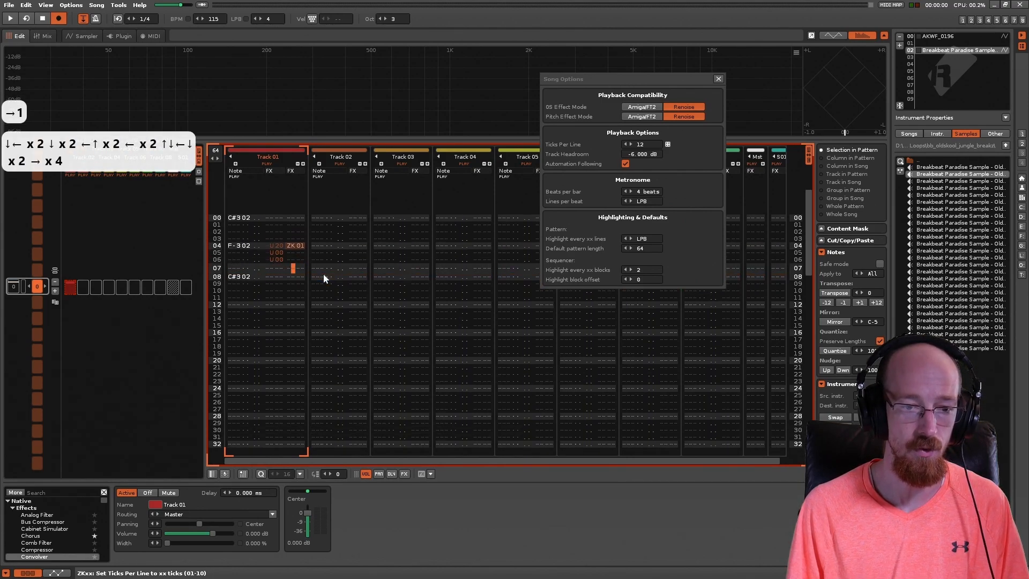
pyautogui.press('Left')
pyautogui.write('sk')
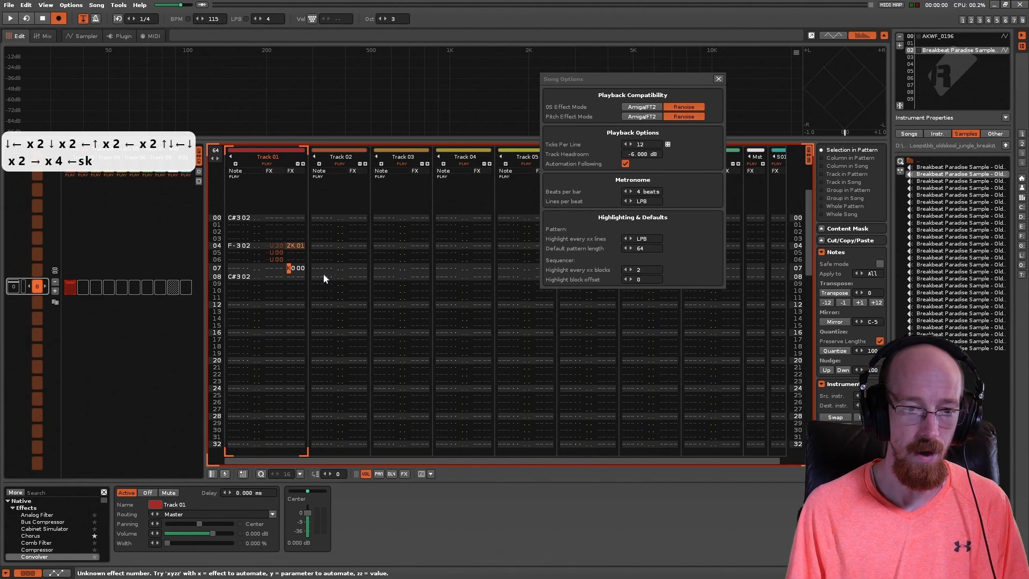
pyautogui.write('z')
pyautogui.press('Right')
pyautogui.write('k')
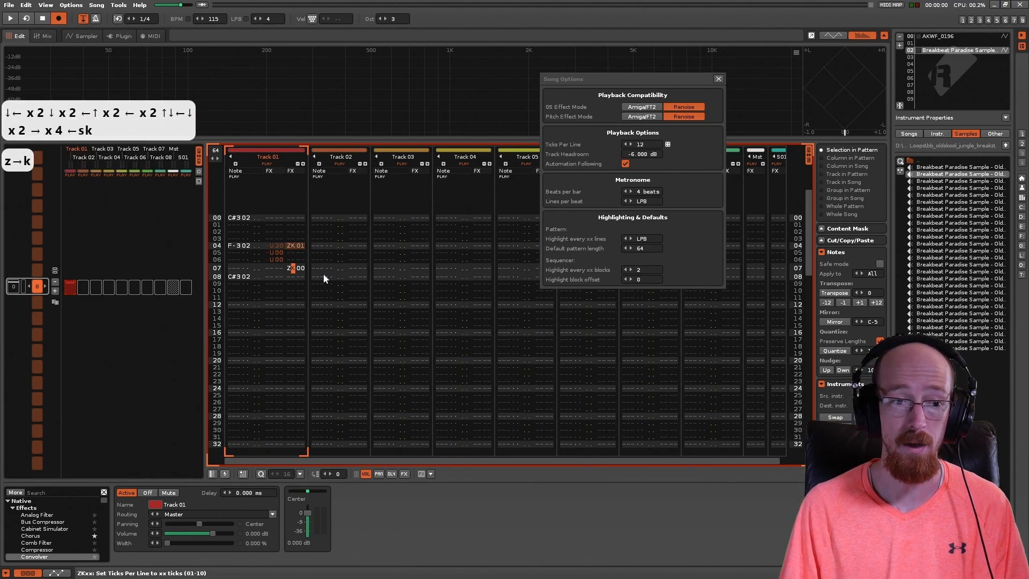
pyautogui.press('Right')
pyautogui.press('Right')
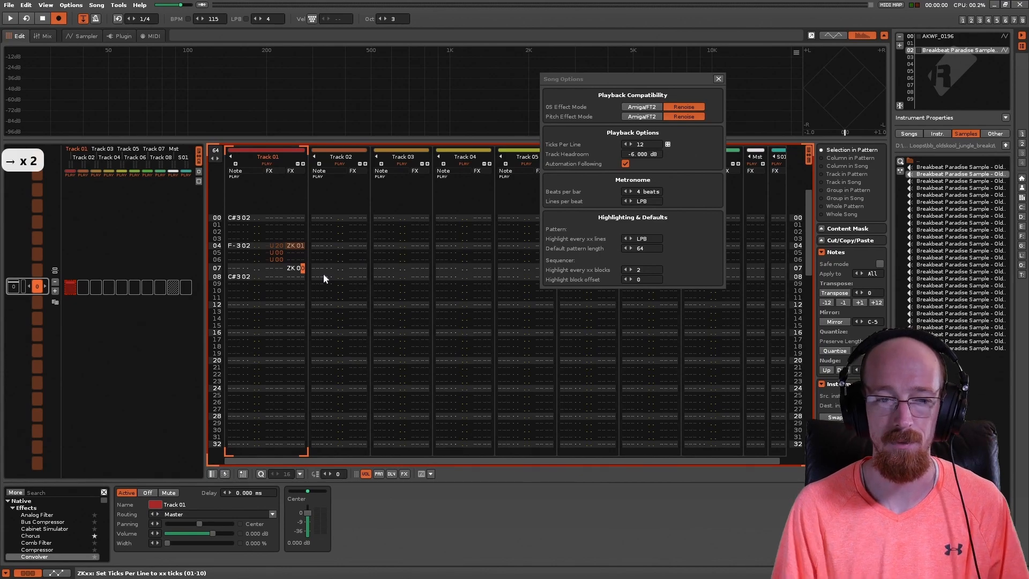
pyautogui.write('c')
# Step: Play the pattern and listen to the pitch slide between the two ZK commands
pyautogui.press('Left')
pyautogui.press('Up')
pyautogui.press('Right')
pyautogui.press('Down')
pyautogui.press('Up')
pyautogui.press('Up')
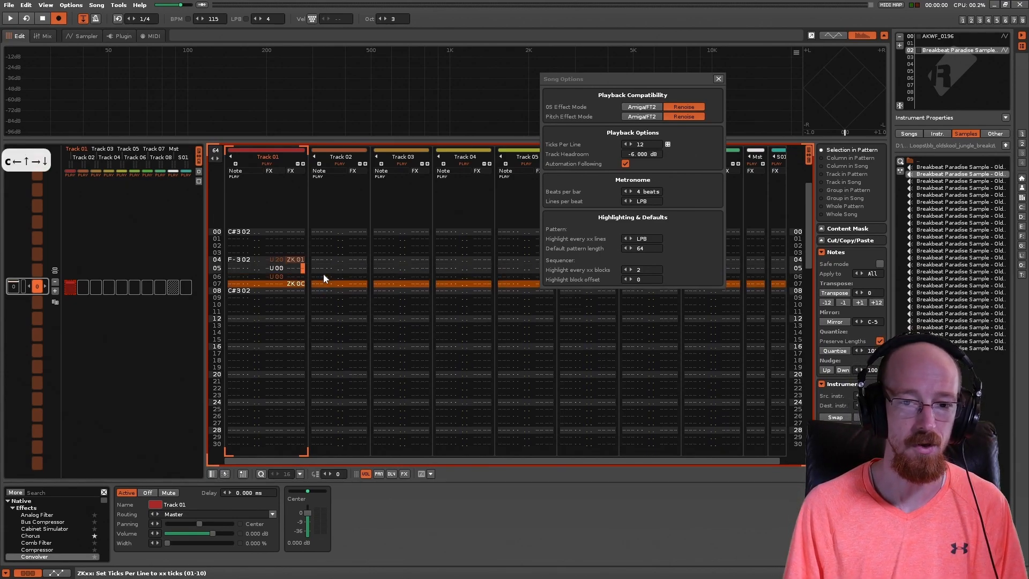
pyautogui.press('space')
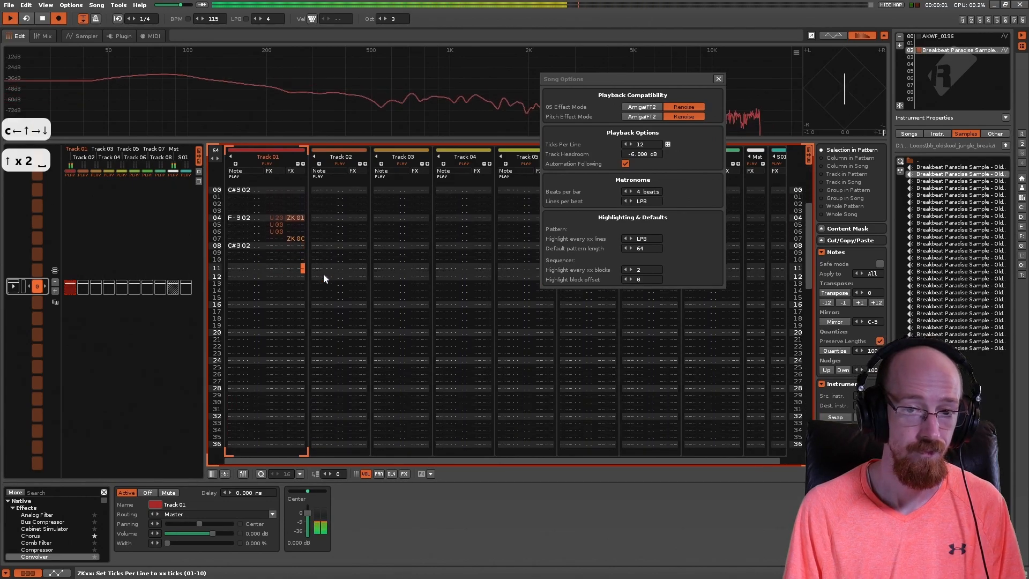
pyautogui.press('space')
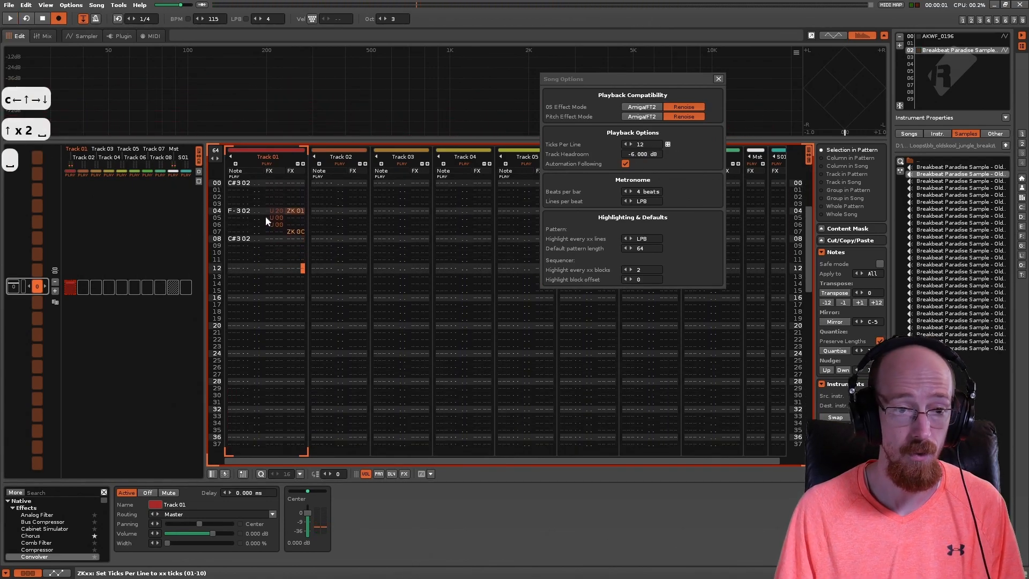
pyautogui.press('space')
pyautogui.press('space')
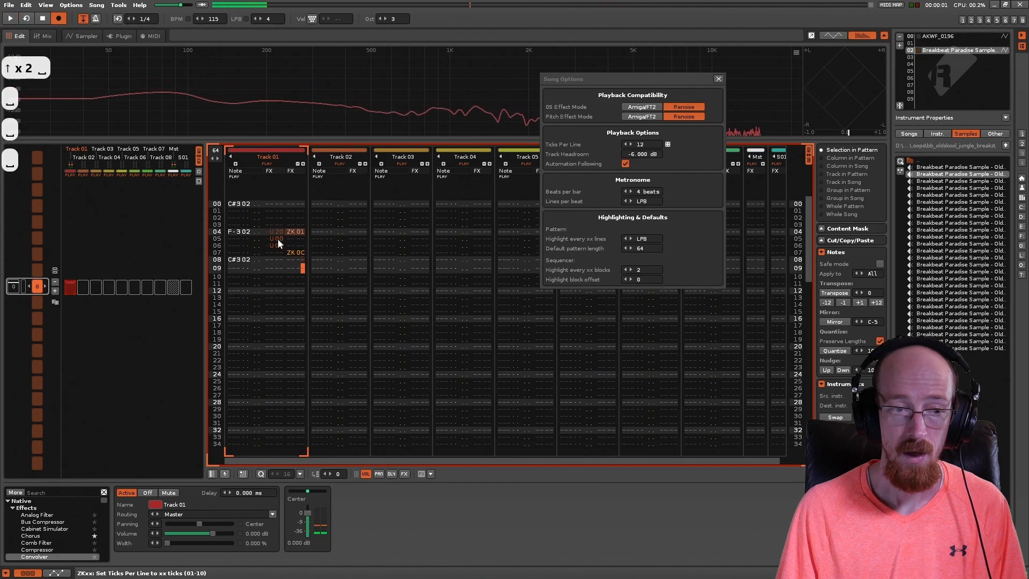
# Step: Set the pitch slide up commands on lines 04, 05 and 06 to F0
pyautogui.click(273, 240)
pyautogui.click(277, 260)
pyautogui.write('f')
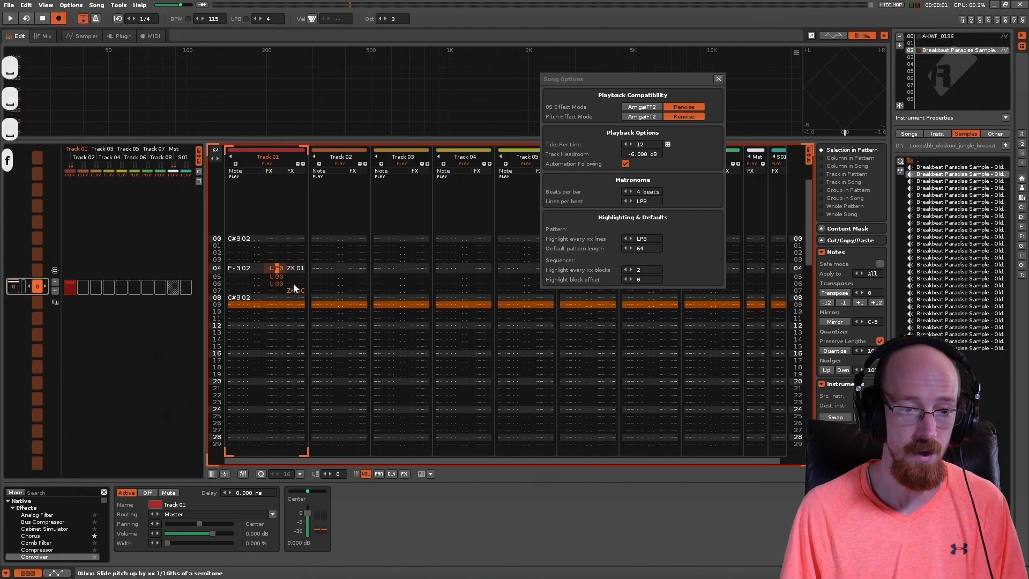
pyautogui.press('Down')
pyautogui.write('f')
pyautogui.press('Down')
pyautogui.write('f')
pyautogui.press('Up')
pyautogui.press('Up')
pyautogui.press('Left')
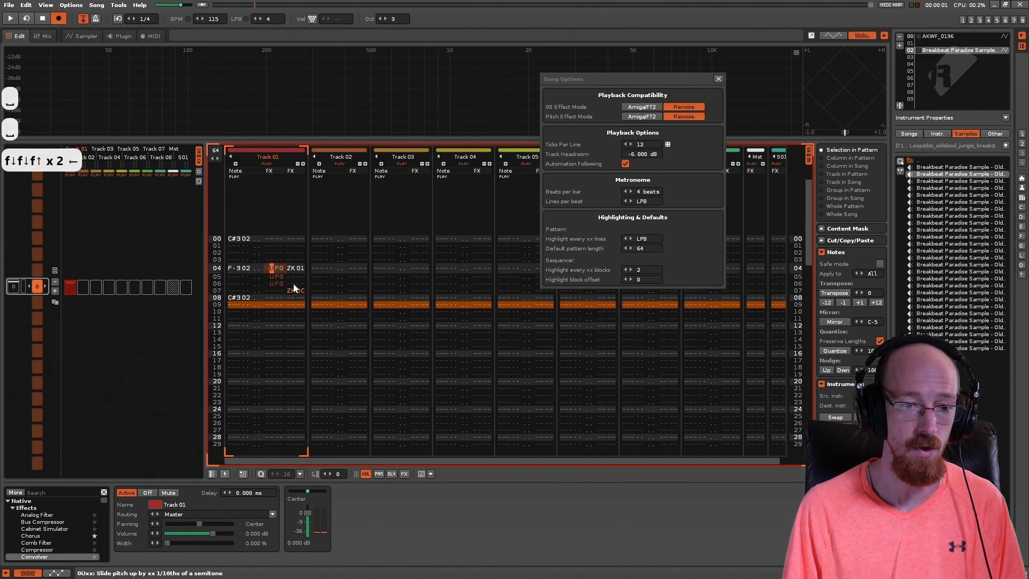
# Step: Play the pattern twice to hear the F0 pitch slides
pyautogui.press('Right')
pyautogui.press('Left')
pyautogui.press('Down')
pyautogui.press('Right')
pyautogui.press('Left')
pyautogui.press('Down')
pyautogui.press('Right')
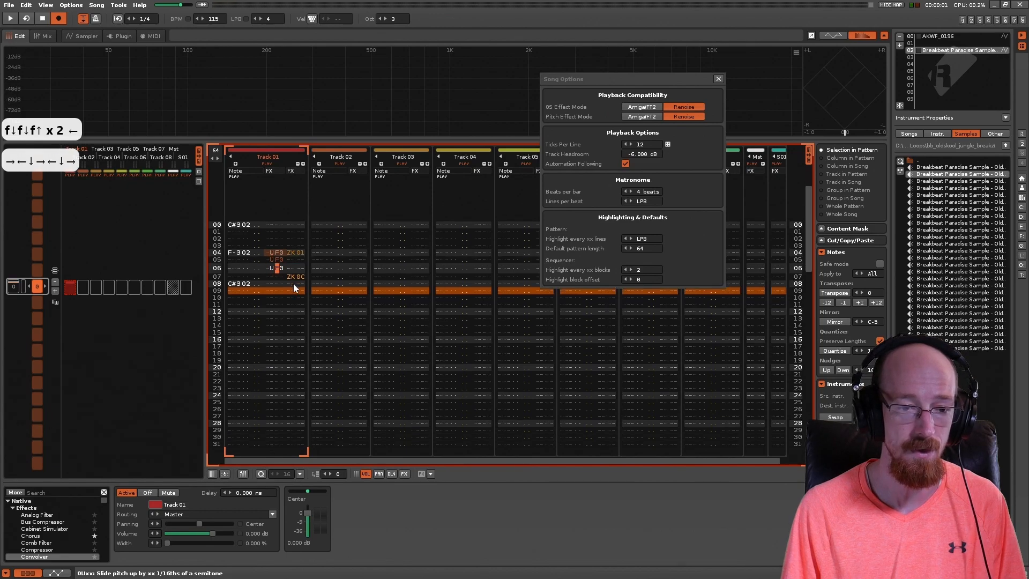
pyautogui.press('space')
pyautogui.press('space')
pyautogui.press('space')
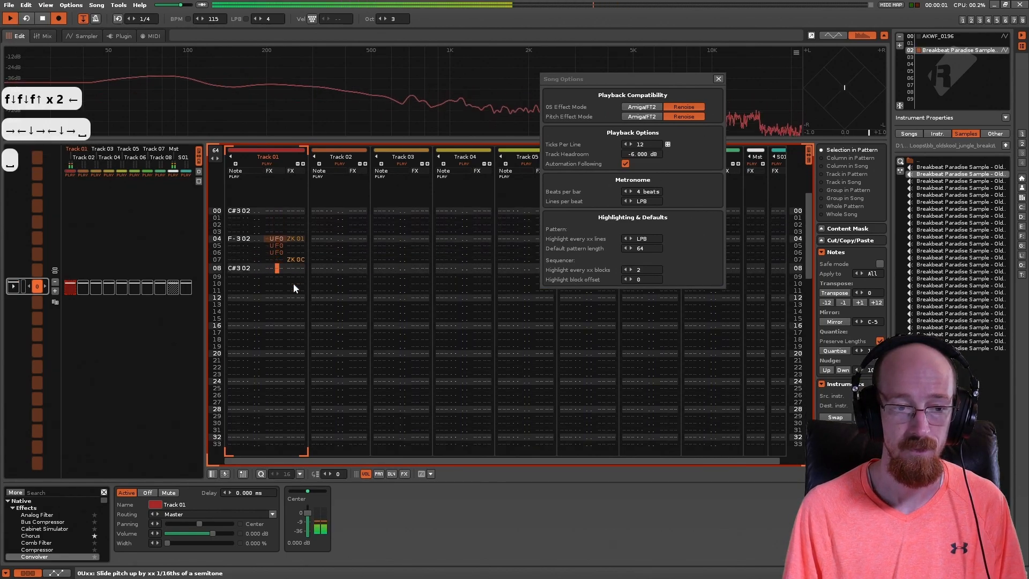
pyautogui.press('space')
# Step: Delete the pitch slide commands on lines 05 and 06 and play the pattern
pyautogui.press('Left')
pyautogui.press('Down')
pyautogui.press('Down')
pyautogui.press('Down')
pyautogui.press('Delete')
pyautogui.press('Down')
pyautogui.press('Delete')
pyautogui.press('Right')
pyautogui.press('Right')
pyautogui.press('Up')
pyautogui.press('space')
pyautogui.press('space')
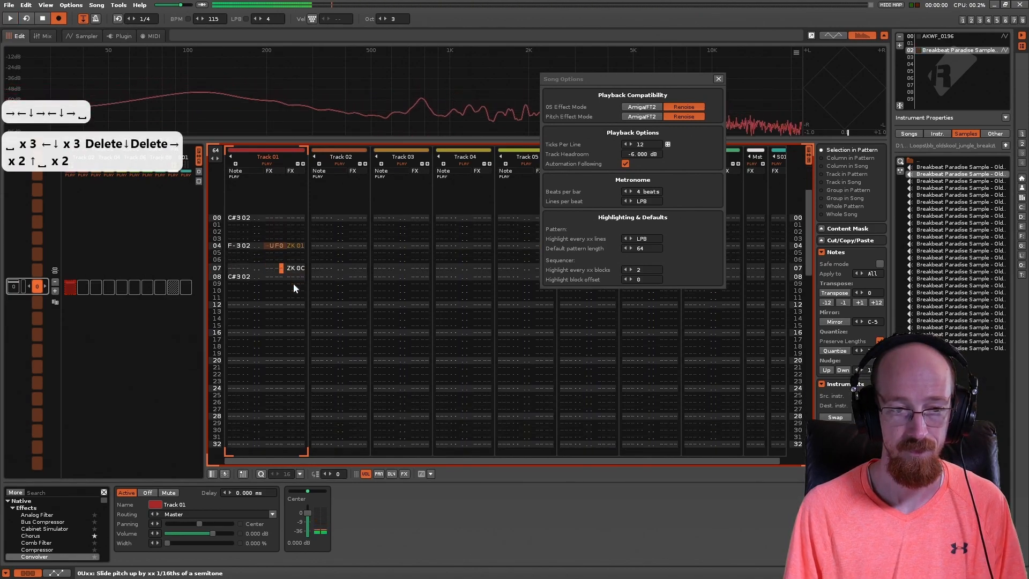
# Step: Try the line 04 ZK command at 0C and play the pattern to compare the slide
pyautogui.press('Up')
pyautogui.press('Up')
pyautogui.press('Right')
pyautogui.press('Right')
pyautogui.press('Right')
pyautogui.press('Up')
pyautogui.press('Right')
pyautogui.write('c')
pyautogui.press('space')
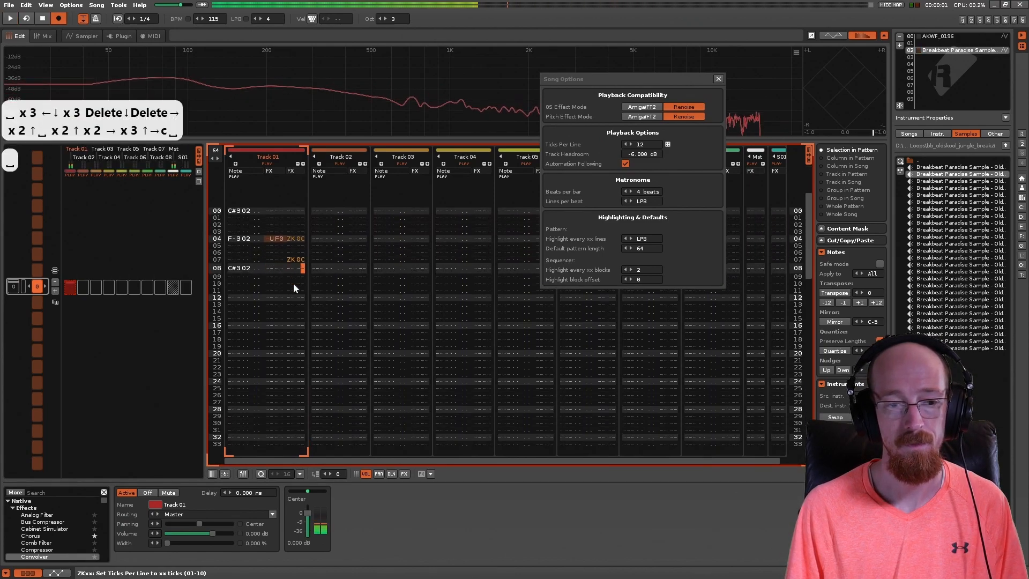
# Step: Set the line 04 ZK command back to 01 and move along that line to its note
pyautogui.press('Up')
pyautogui.press('Up')
pyautogui.press('Up')
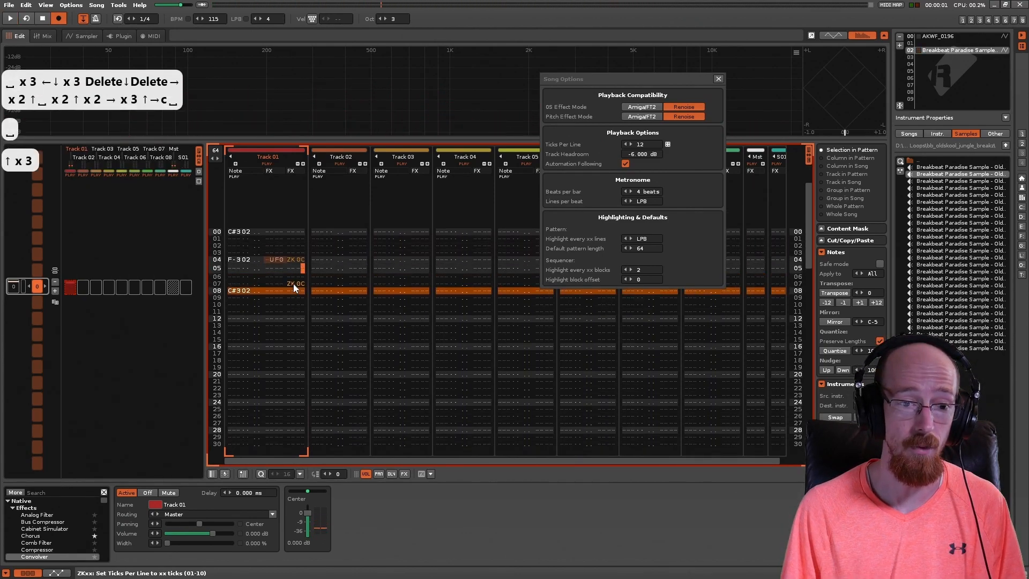
pyautogui.write('1')
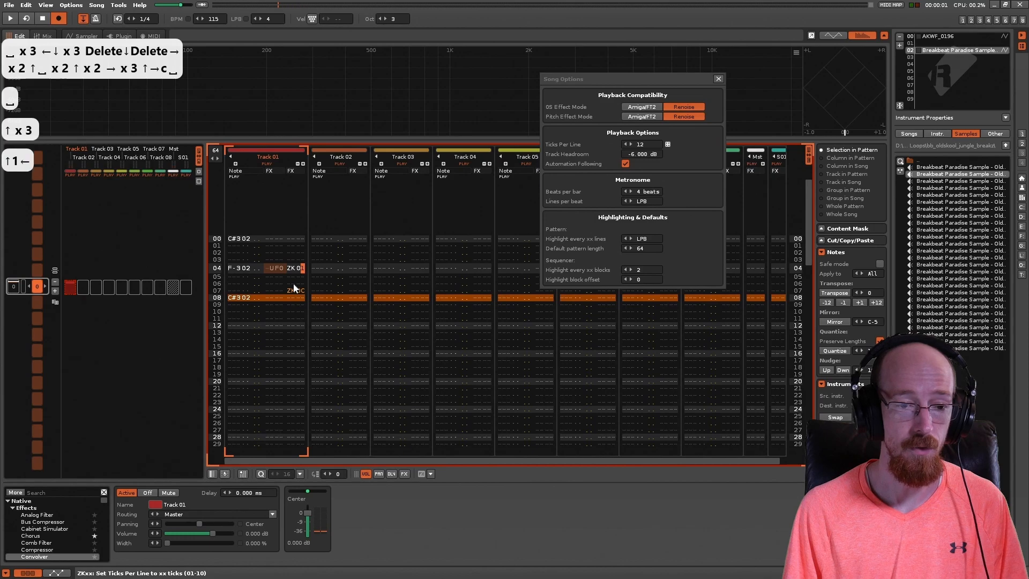
pyautogui.press('Left')
pyautogui.press('Left')
pyautogui.press('Left')
pyautogui.press('Left')
pyautogui.press('Left')
pyautogui.press('Left')
pyautogui.press('Left')
pyautogui.press('Left')
pyautogui.press('Left')
pyautogui.press('Left')
pyautogui.press('Left')
pyautogui.press('Left')
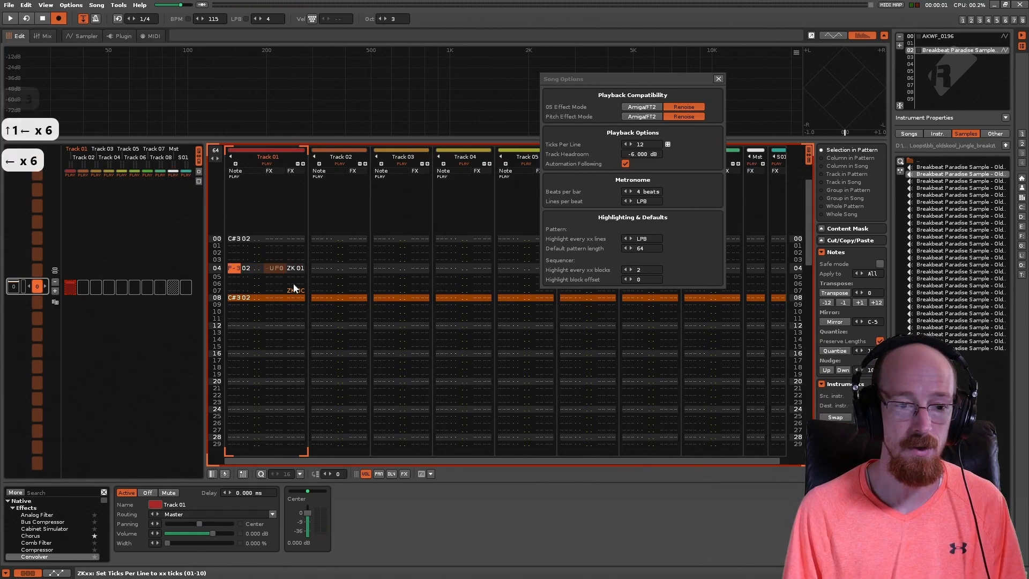
pyautogui.press('Right')
pyautogui.press('Left')
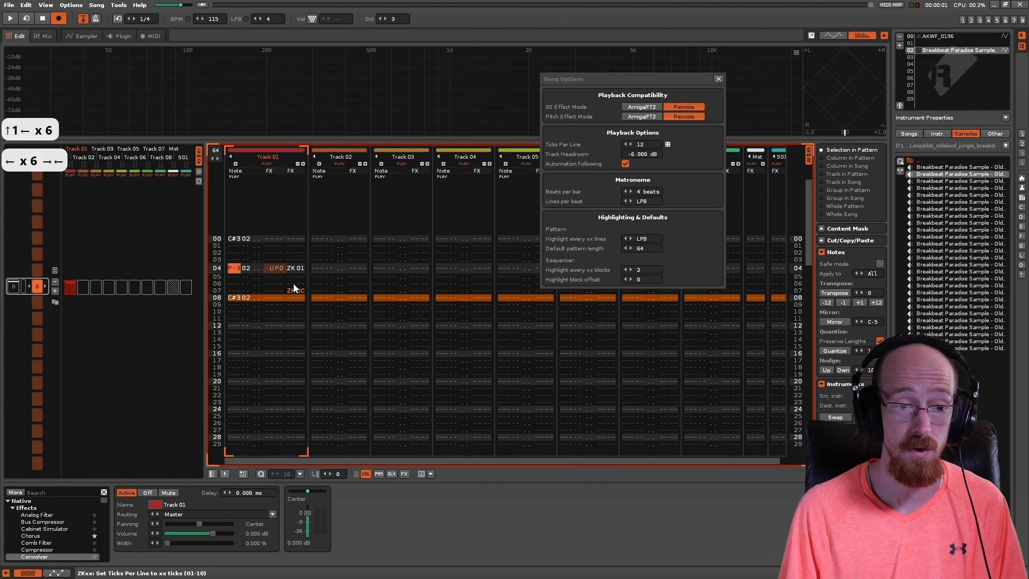
# Step: Set the line 04 pitch slide up command to 30 and play the pattern
pyautogui.press('Right')
pyautogui.press('Right')
pyautogui.press('Right')
pyautogui.press('Right')
pyautogui.press('Right')
pyautogui.press('Left')
pyautogui.press('Right')
pyautogui.press('Right')
pyautogui.press('Right')
pyautogui.press('Right')
pyautogui.press('Left')
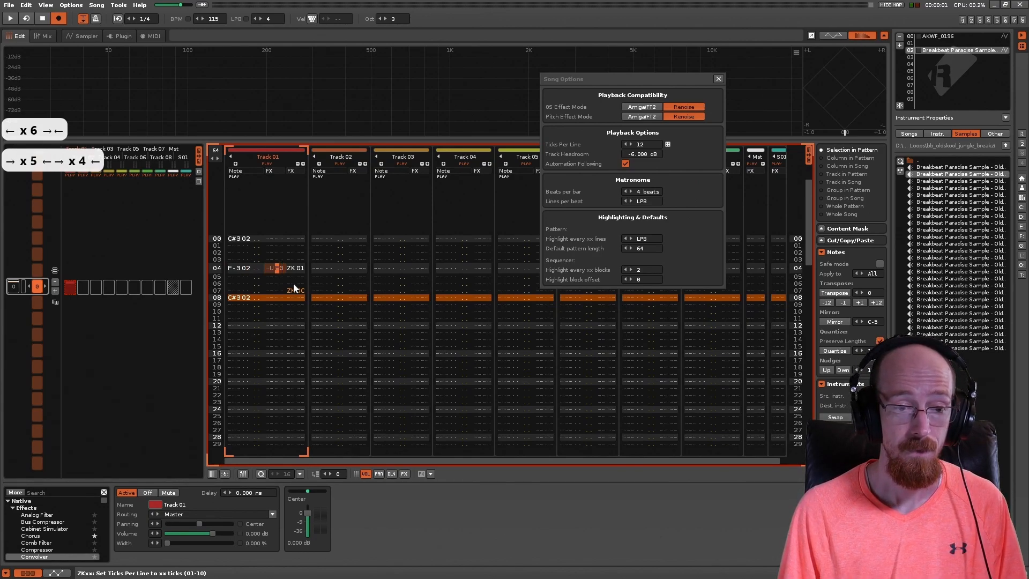
pyautogui.press('Right')
pyautogui.press('Left')
pyautogui.write('3')
pyautogui.press('Up')
pyautogui.press('space')
pyautogui.press('space')
pyautogui.press('space')
pyautogui.press('space')
# Step: Try ZK0C on line 04 with the pitch slide at 30 and listen to the pattern
pyautogui.press('Up')
pyautogui.press('Right')
pyautogui.press('Right')
pyautogui.press('Right')
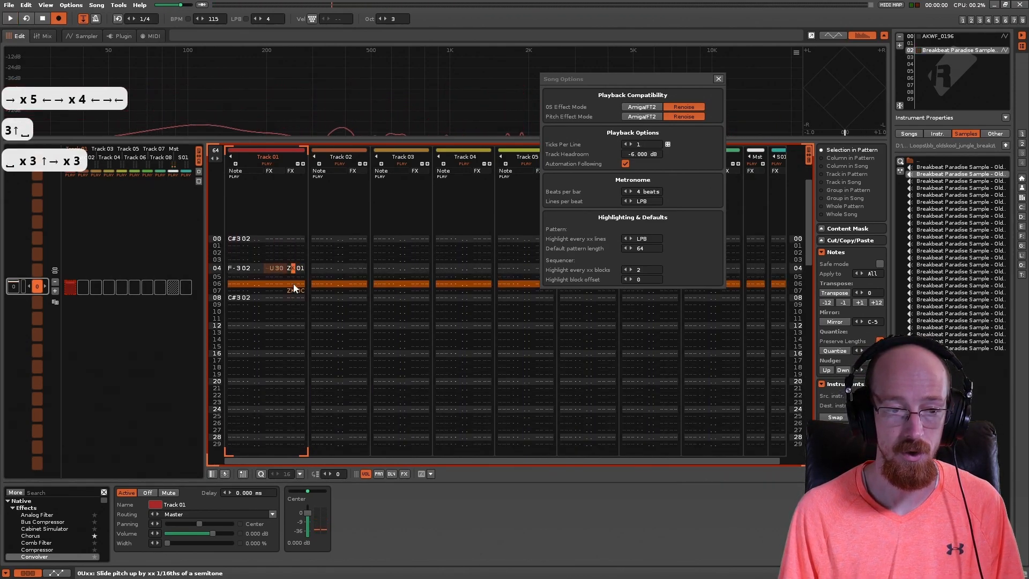
pyautogui.press('Up')
pyautogui.press('Right')
pyautogui.press('Right')
pyautogui.write('c')
pyautogui.press('space')
pyautogui.press('space')
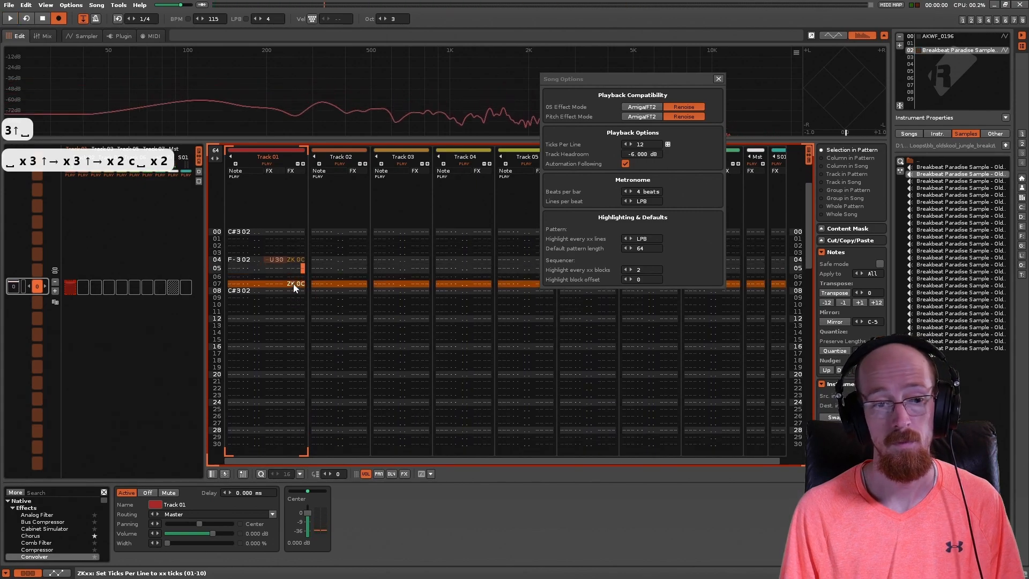
# Step: Restore the ZK value of 01 on line 04 beside the pitch slide of 30
pyautogui.press('Up')
pyautogui.press('Up')
pyautogui.press('Up')
pyautogui.write('1')
pyautogui.press('Left')
pyautogui.press('Left')
pyautogui.press('Left')
pyautogui.press('Left')
pyautogui.press('Right')
pyautogui.press('Right')
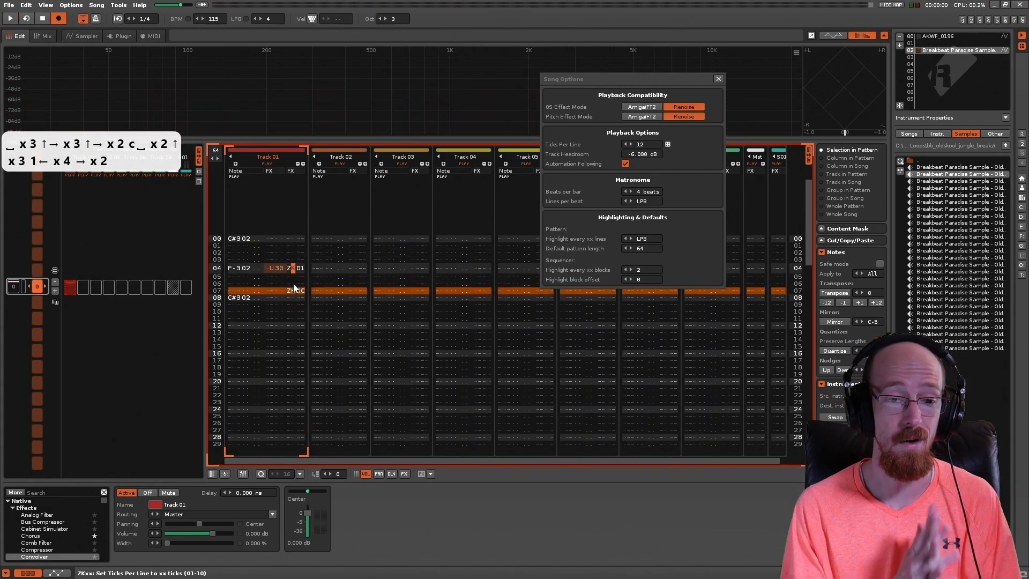
pyautogui.press('Left')
pyautogui.press('Left')
pyautogui.press('Left')
pyautogui.press('Left')
pyautogui.press('Left')
pyautogui.press('Left')
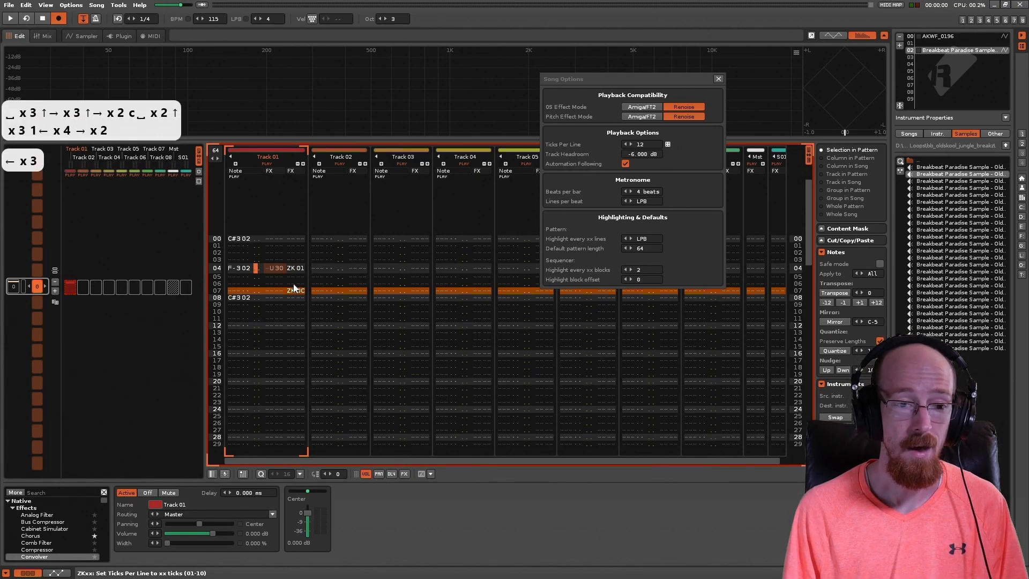
# Step: Close the song options and reassign the notes on lines 00 to 08 of Track 01 to instrument 00, AKWF_0196
pyautogui.scroll(2, 294, 288)
pyautogui.press('Up')
pyautogui.press('Up')
pyautogui.press('Up')
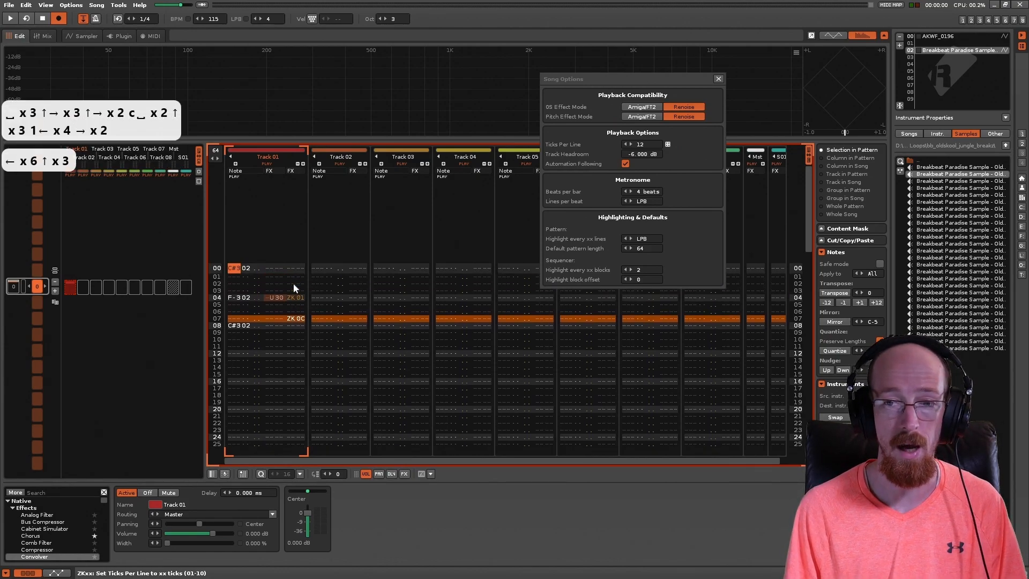
pyautogui.click(948, 36)
pyautogui.click(235, 269)
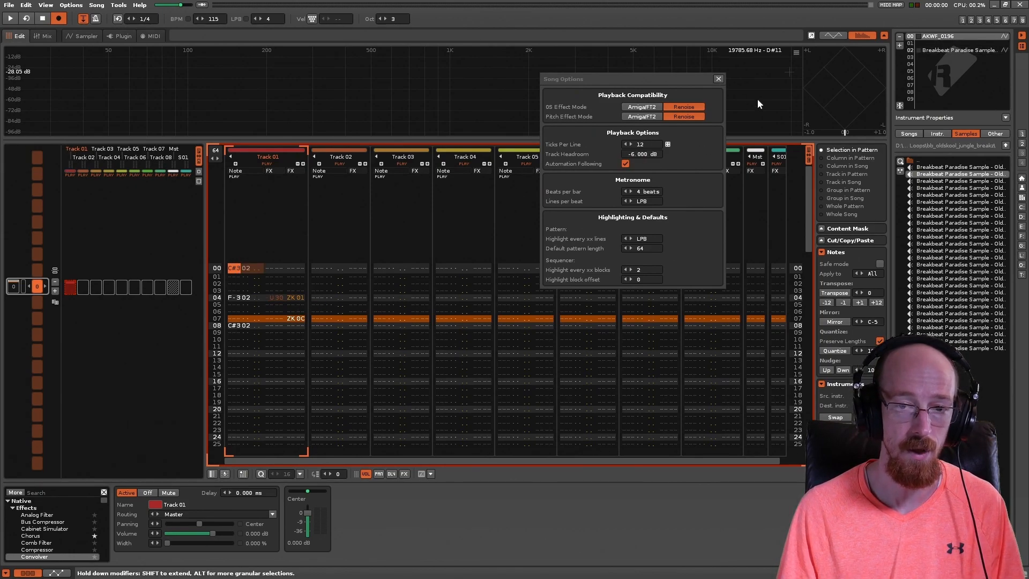
pyautogui.click(719, 79)
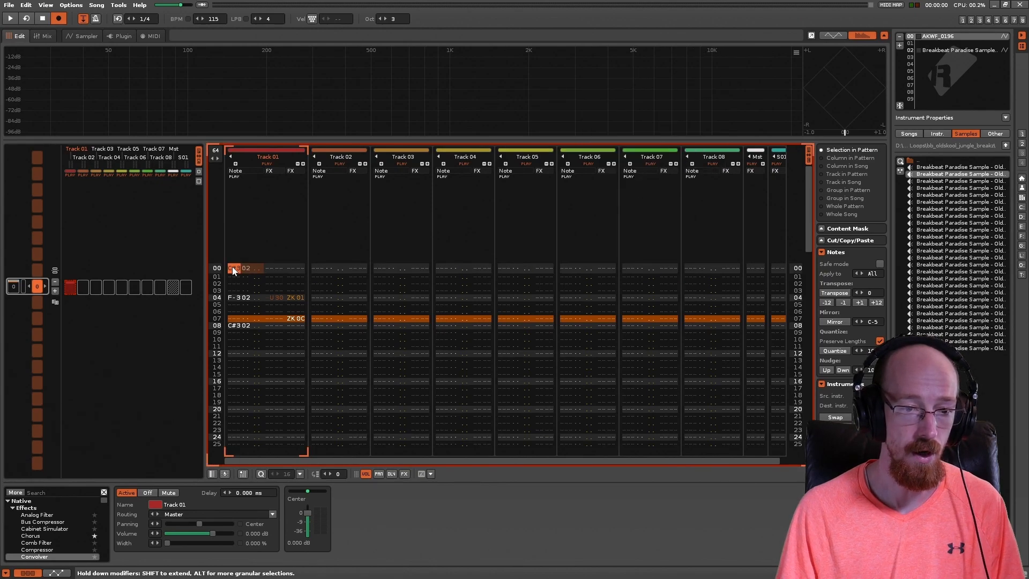
pyautogui.keyDown('shift'); pyautogui.click(245, 329); pyautogui.keyUp('shift')
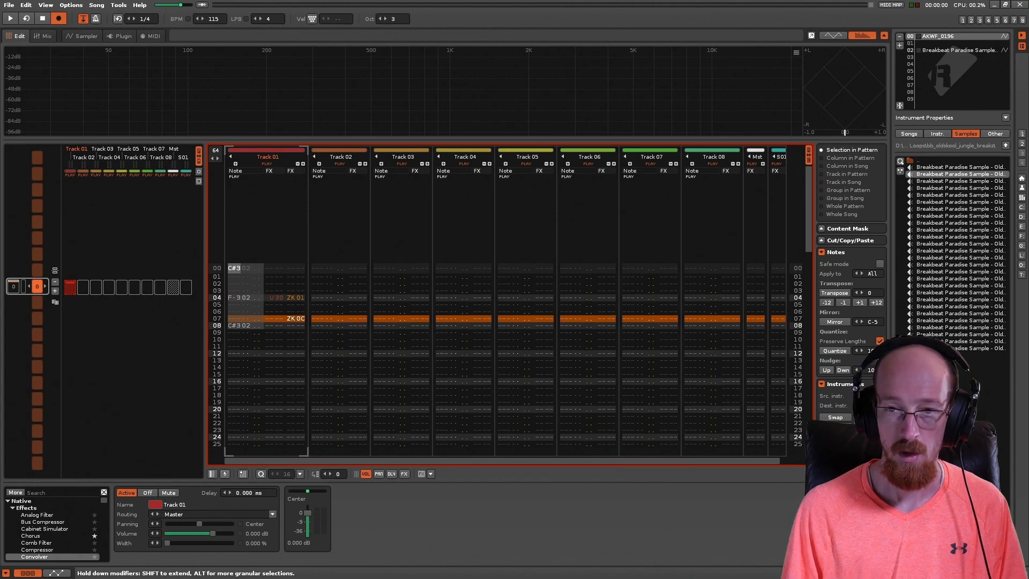
pyautogui.hotkey('shift', '0')
pyautogui.hotkey('shift', '0')
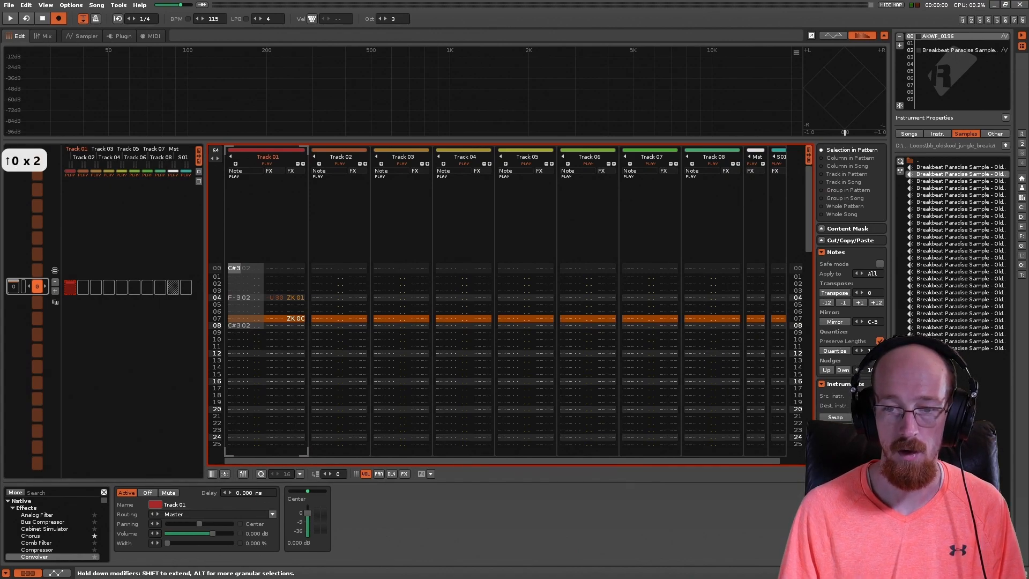
pyautogui.press('0')
pyautogui.press('2')
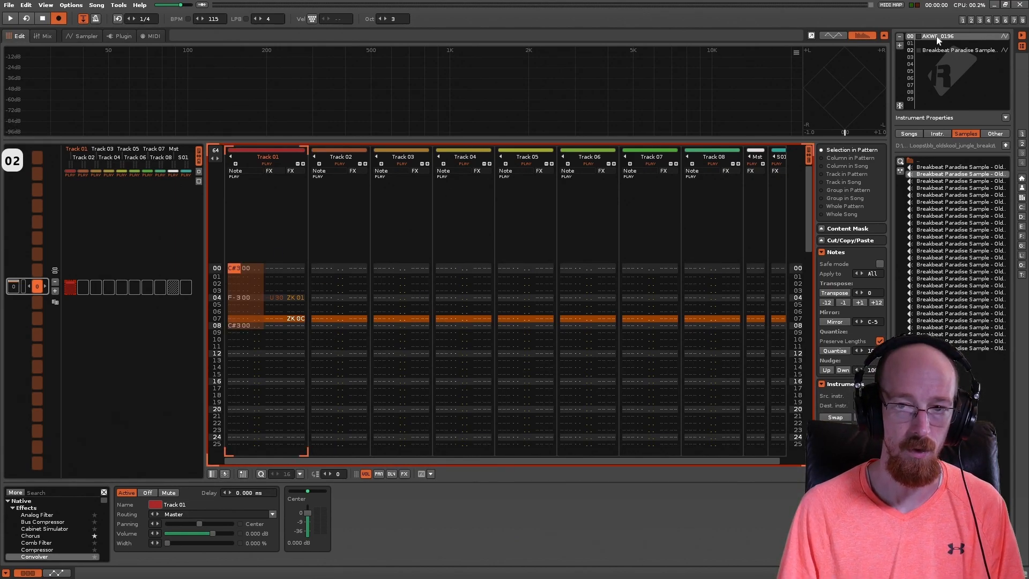
# Step: Play the pattern to hear the pitch slide on the AKWF_0196 instrument
pyautogui.press('space')
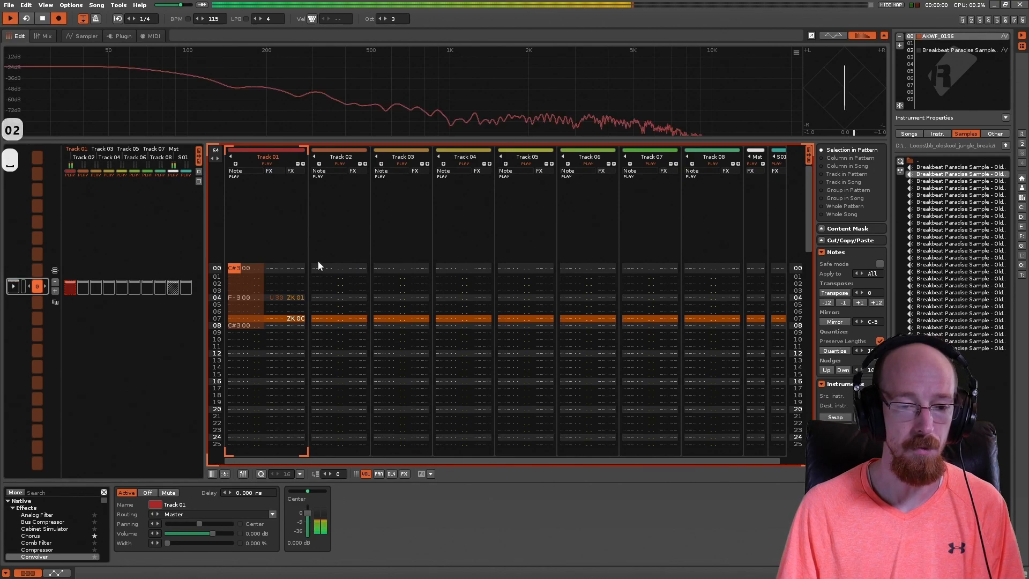
pyautogui.press('space')
pyautogui.press('space')
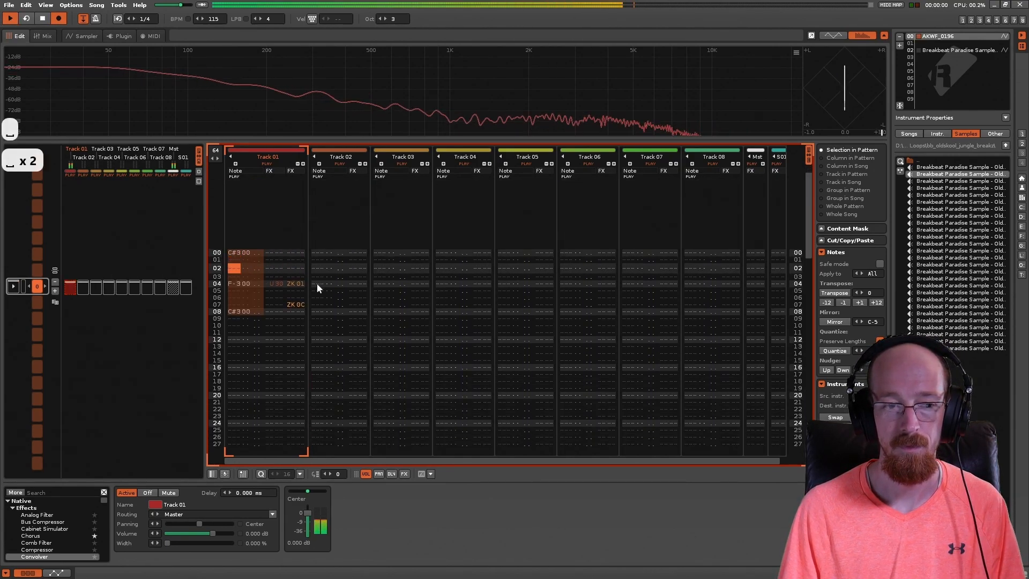
# Step: Set the line 04 ZK command to 0C and play the pattern with the AKWF_0196 instrument
pyautogui.click(294, 245)
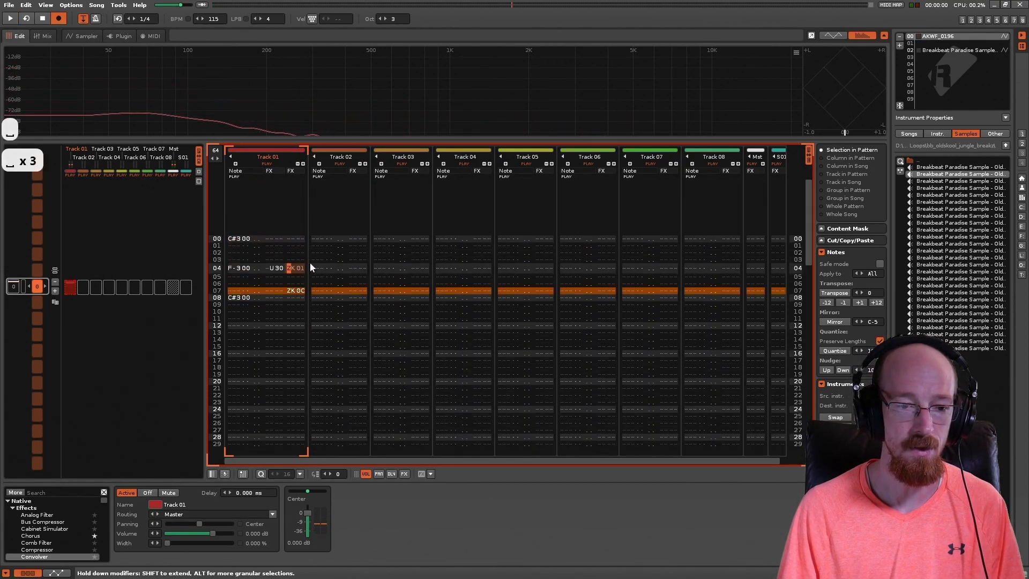
pyautogui.write('c')
pyautogui.press('space')
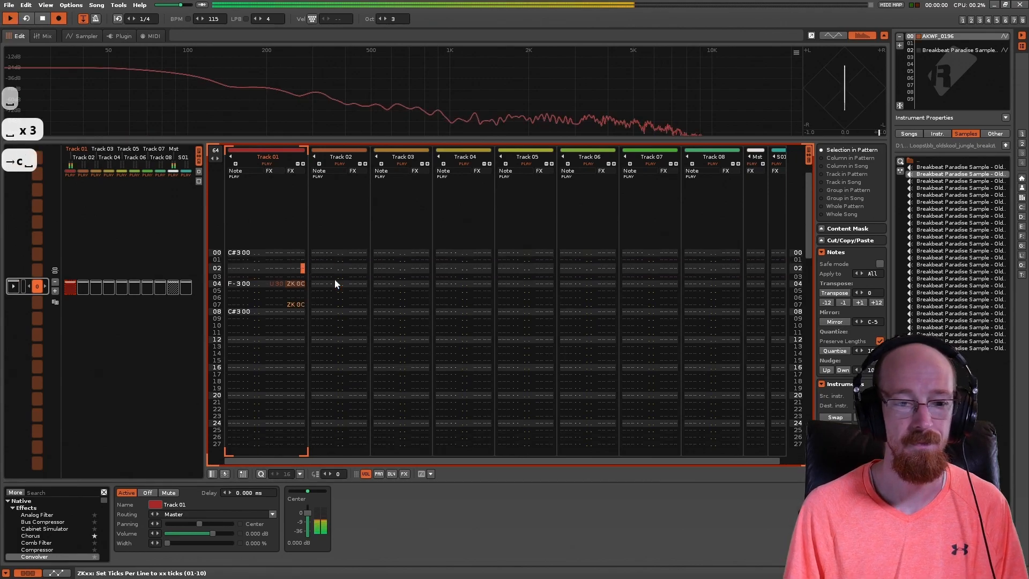
pyautogui.press('space')
pyautogui.press('Up')
pyautogui.press('Up')
pyautogui.press('Up')
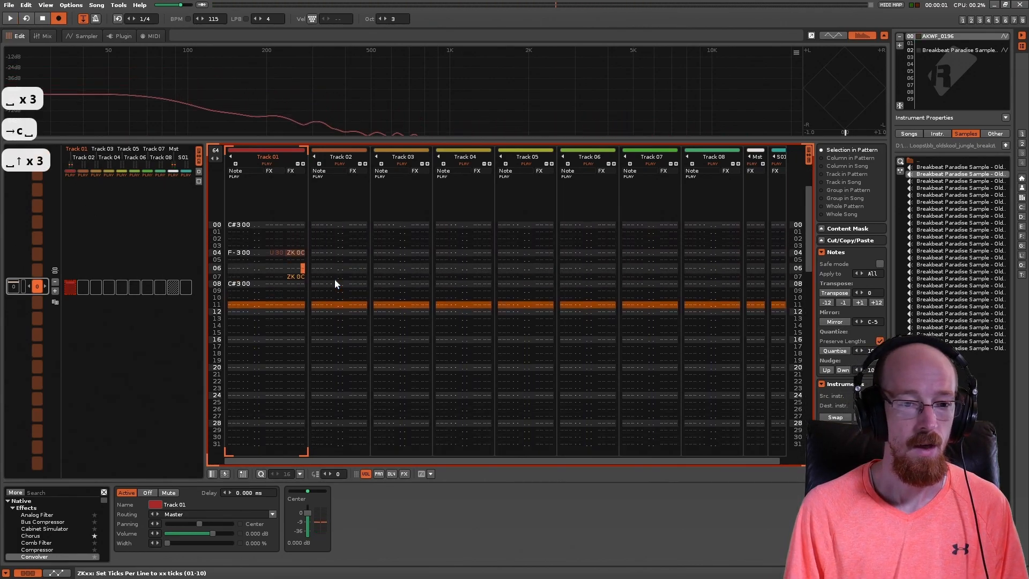
# Step: Set the ZK command on line 04 of Track 01 back to 01
pyautogui.press('Left')
pyautogui.press('Left')
pyautogui.press('Right')
pyautogui.press('Up')
pyautogui.press('Right')
pyautogui.write('1')
# Step: Add a pitch slide up of 20 on line 05 and a pitch slide down command with value 00 on line 06 of Track 01
pyautogui.press('Left')
pyautogui.press('Down')
pyautogui.press('Left')
pyautogui.press('Left')
pyautogui.press('Left')
pyautogui.press('Left')
pyautogui.press('Left')
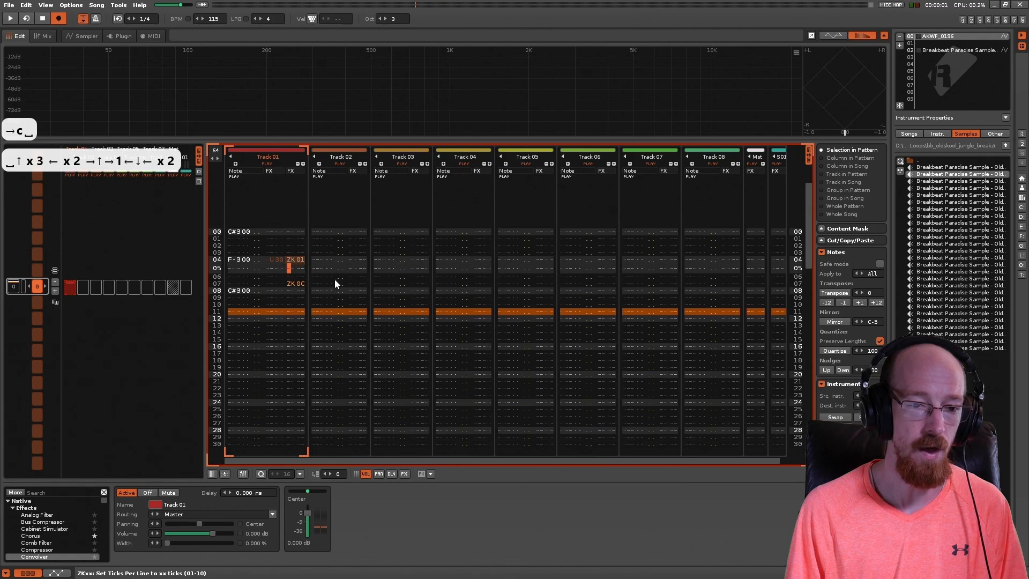
pyautogui.write('u')
pyautogui.press('Right')
pyautogui.write('2')
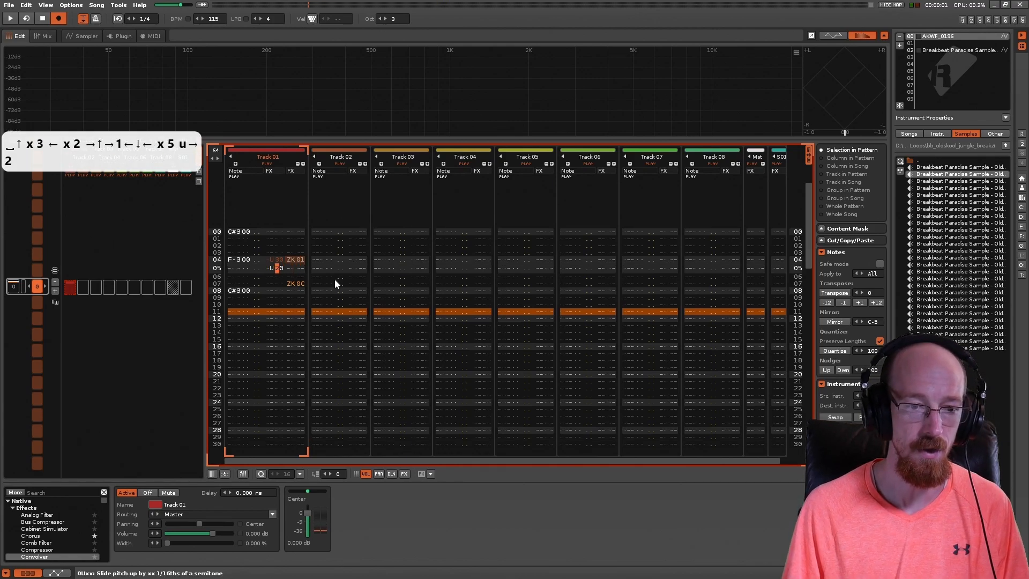
pyautogui.press('Down')
pyautogui.press('Left')
pyautogui.write('ud')
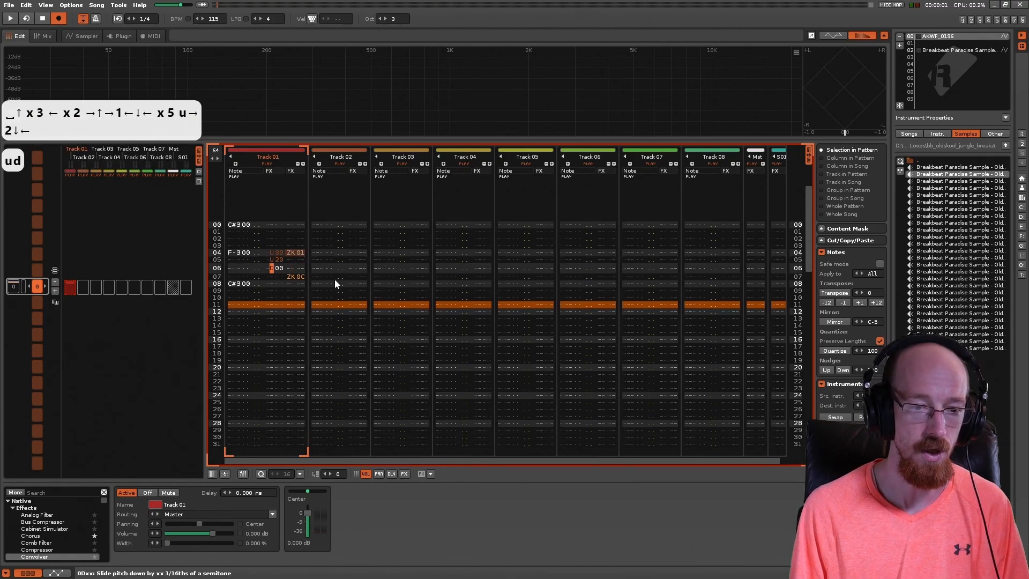
# Step: Play the pattern to hear the consecutive pitch slides on lines 04 to 06
pyautogui.press('space')
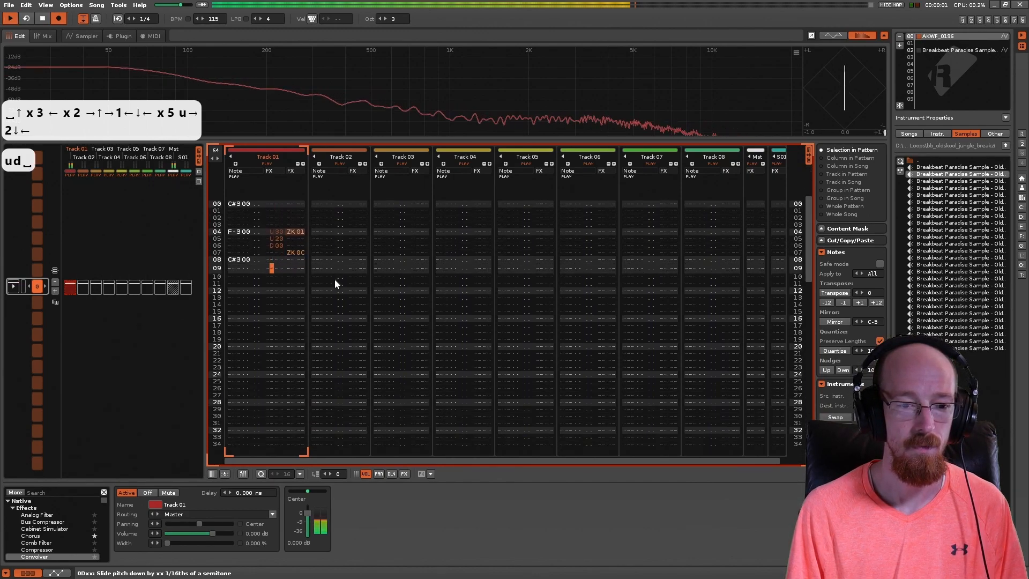
pyautogui.press('space')
pyautogui.press('space')
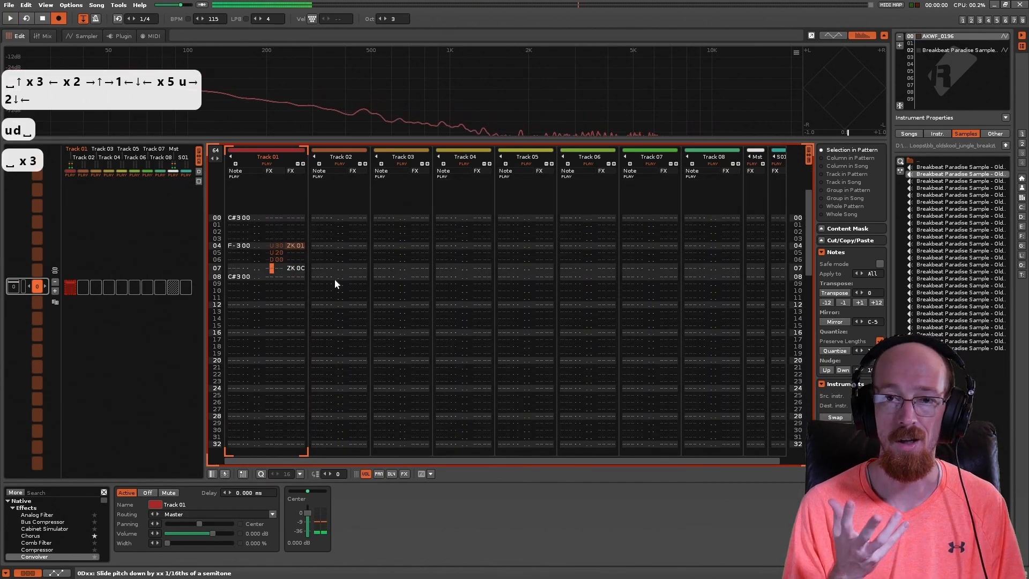
# Step: Place the edit cursor on the instrument value of the F-3 note on line 04 of Track 01
pyautogui.press('Up')
pyautogui.press('Up')
pyautogui.press('Up')
pyautogui.press('Up')
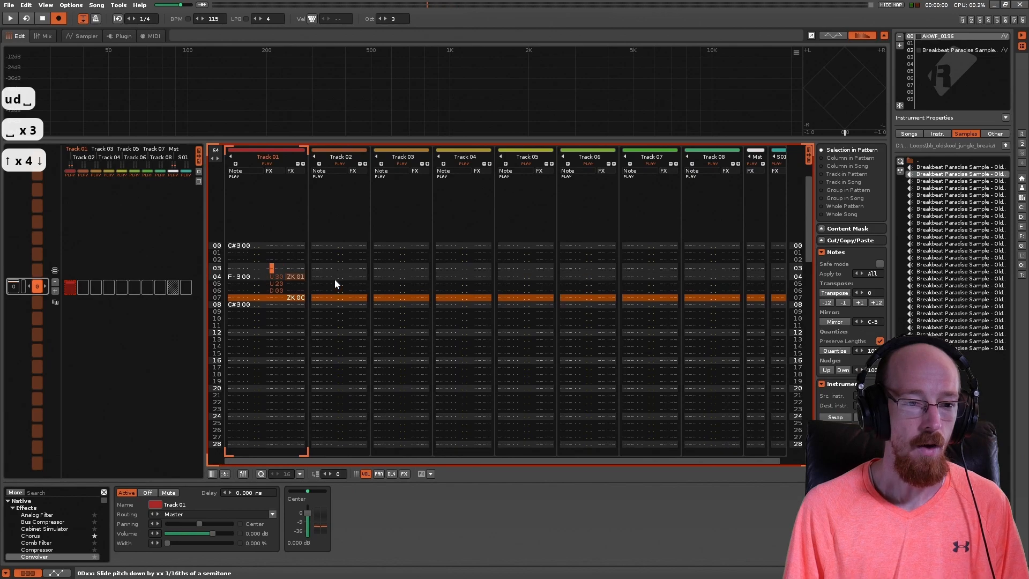
pyautogui.press('Down')
pyautogui.press('Up')
pyautogui.press('Right')
pyautogui.press('Down')
pyautogui.press('Left')
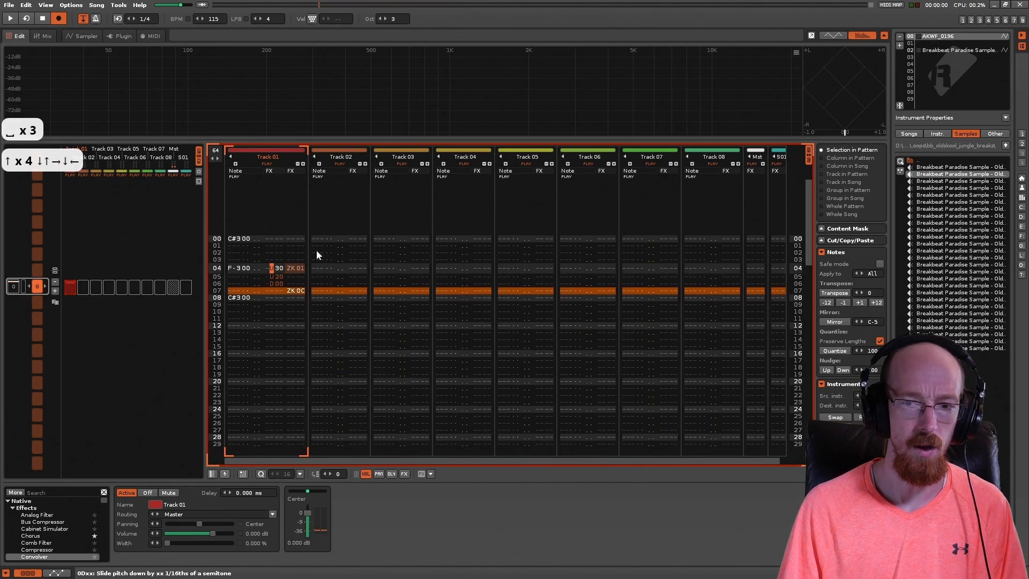
pyautogui.click(244, 268)
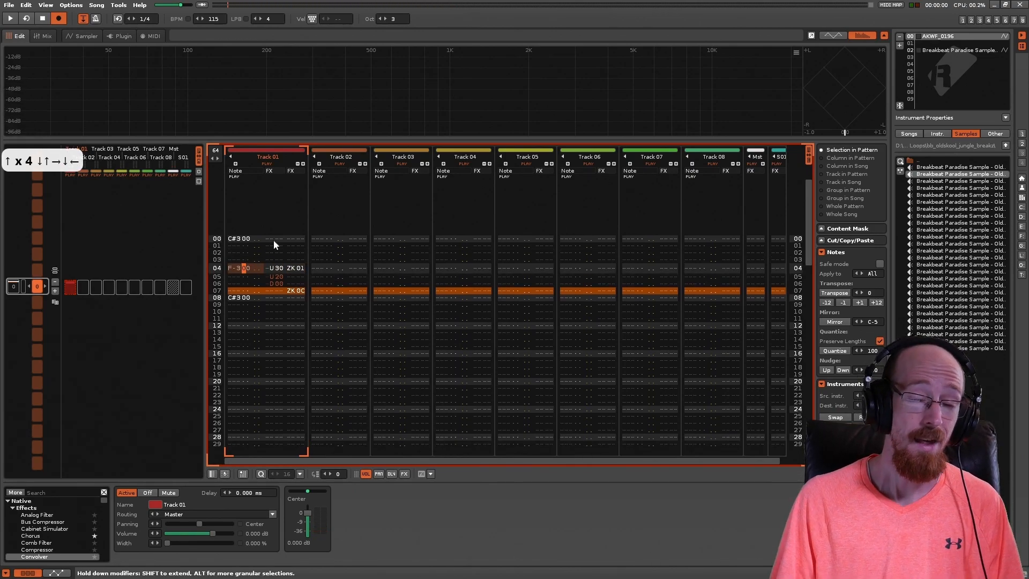